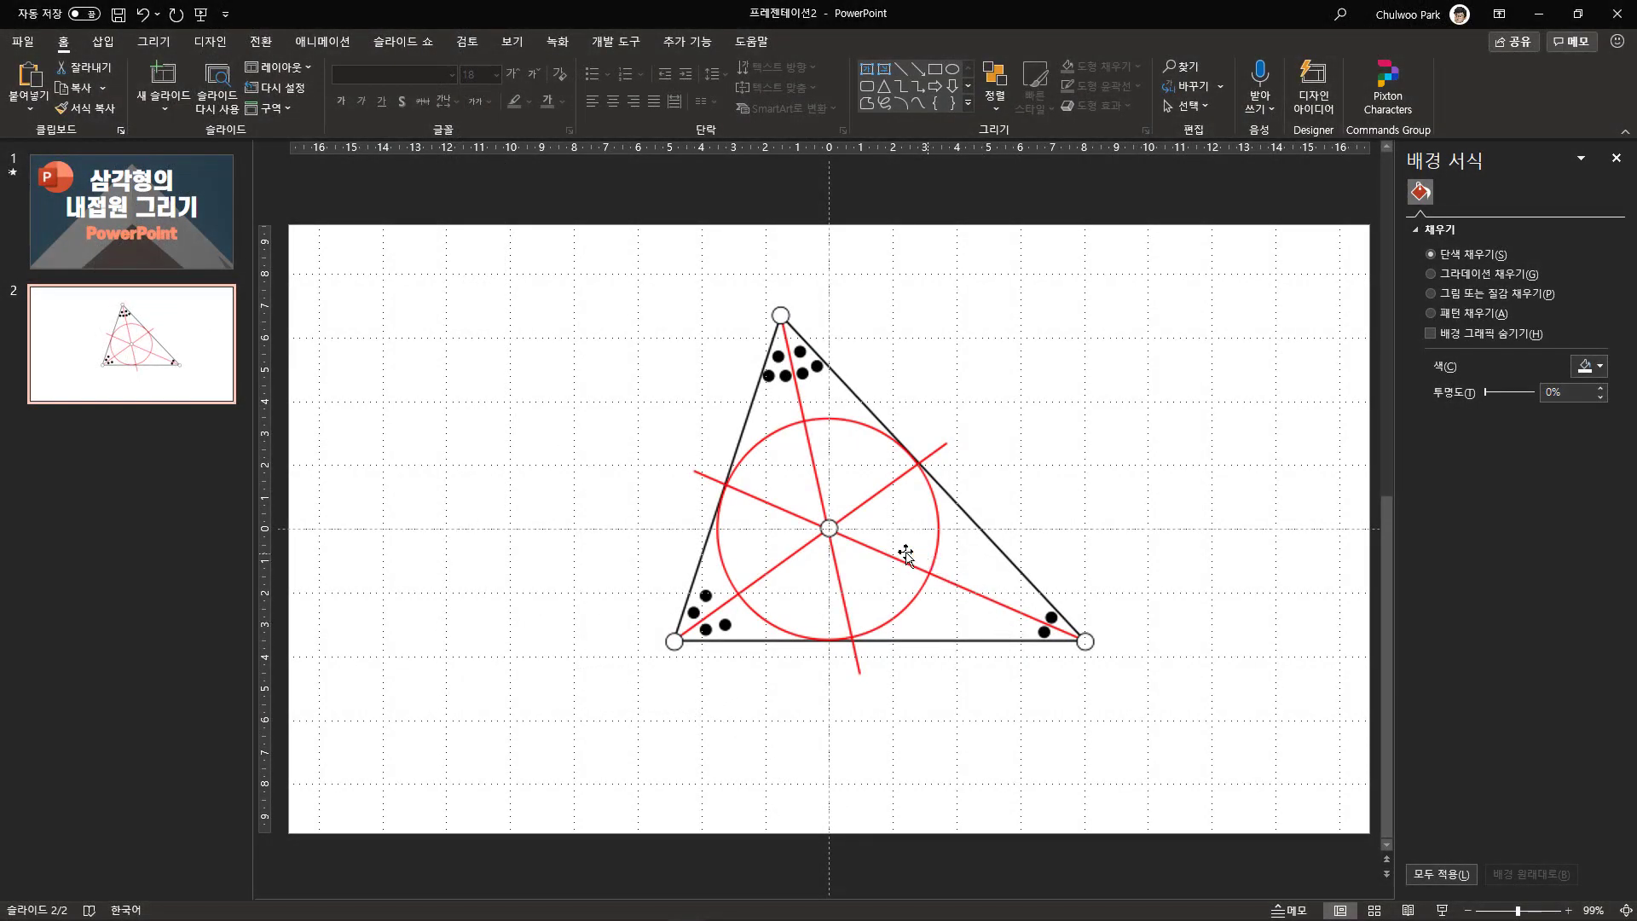
Add a new blank slide after slide 2.
click(125, 469)
right_click(125, 469)
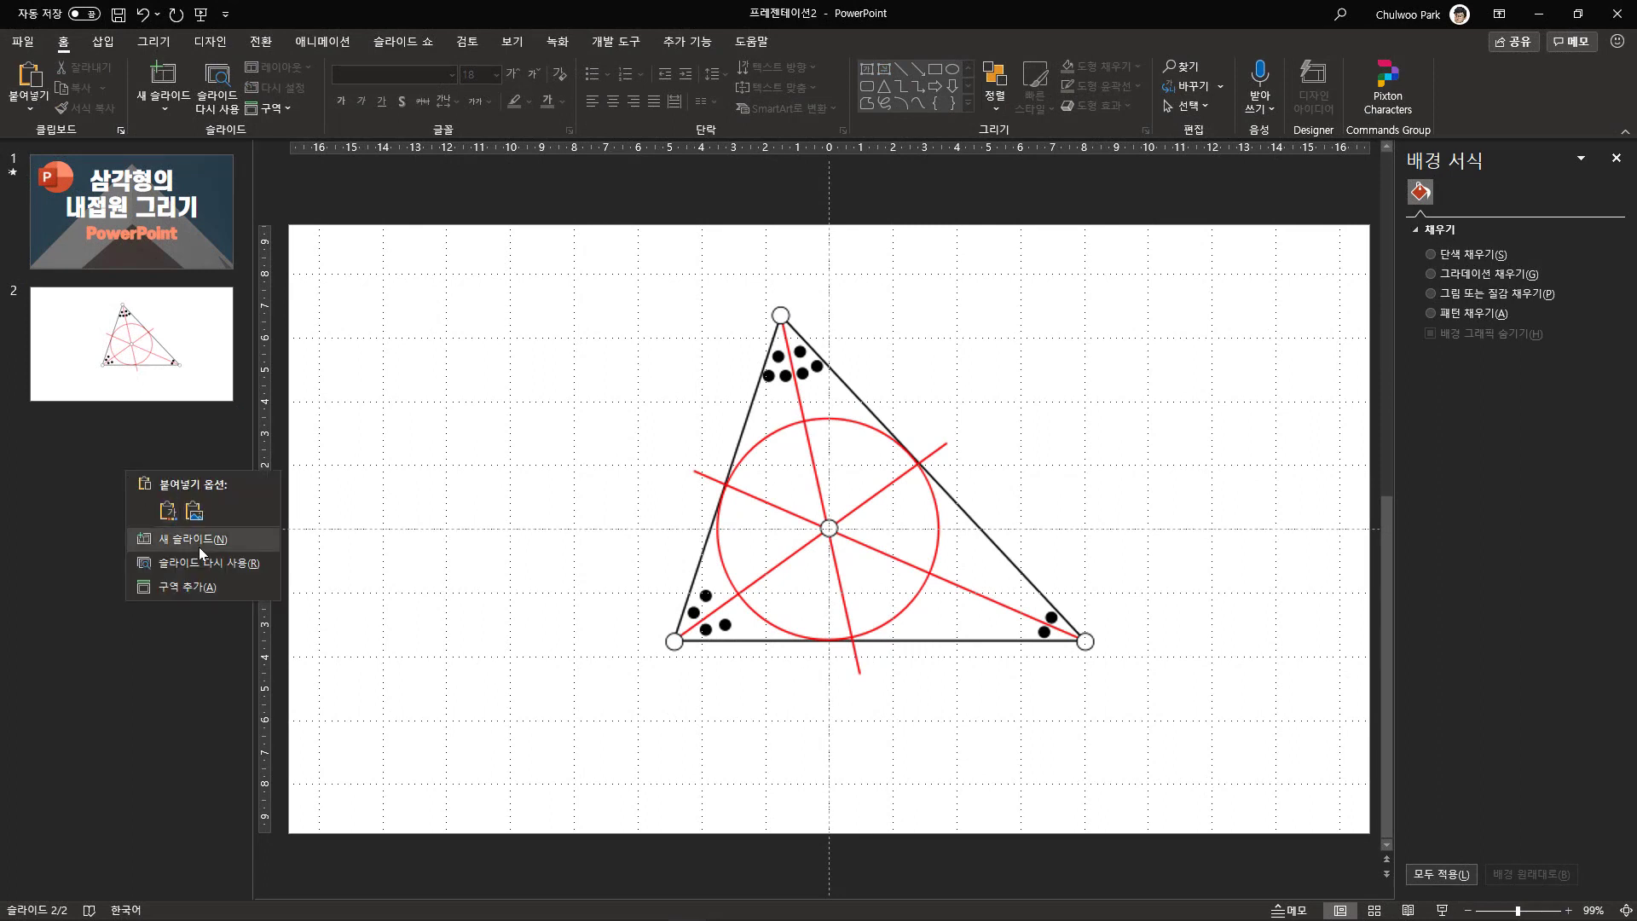
click(198, 545)
Draw a scalene triangle about 17.5 cm wide and 9.8 cm high near the slide's centre, with its apex shifted left.
click(102, 41)
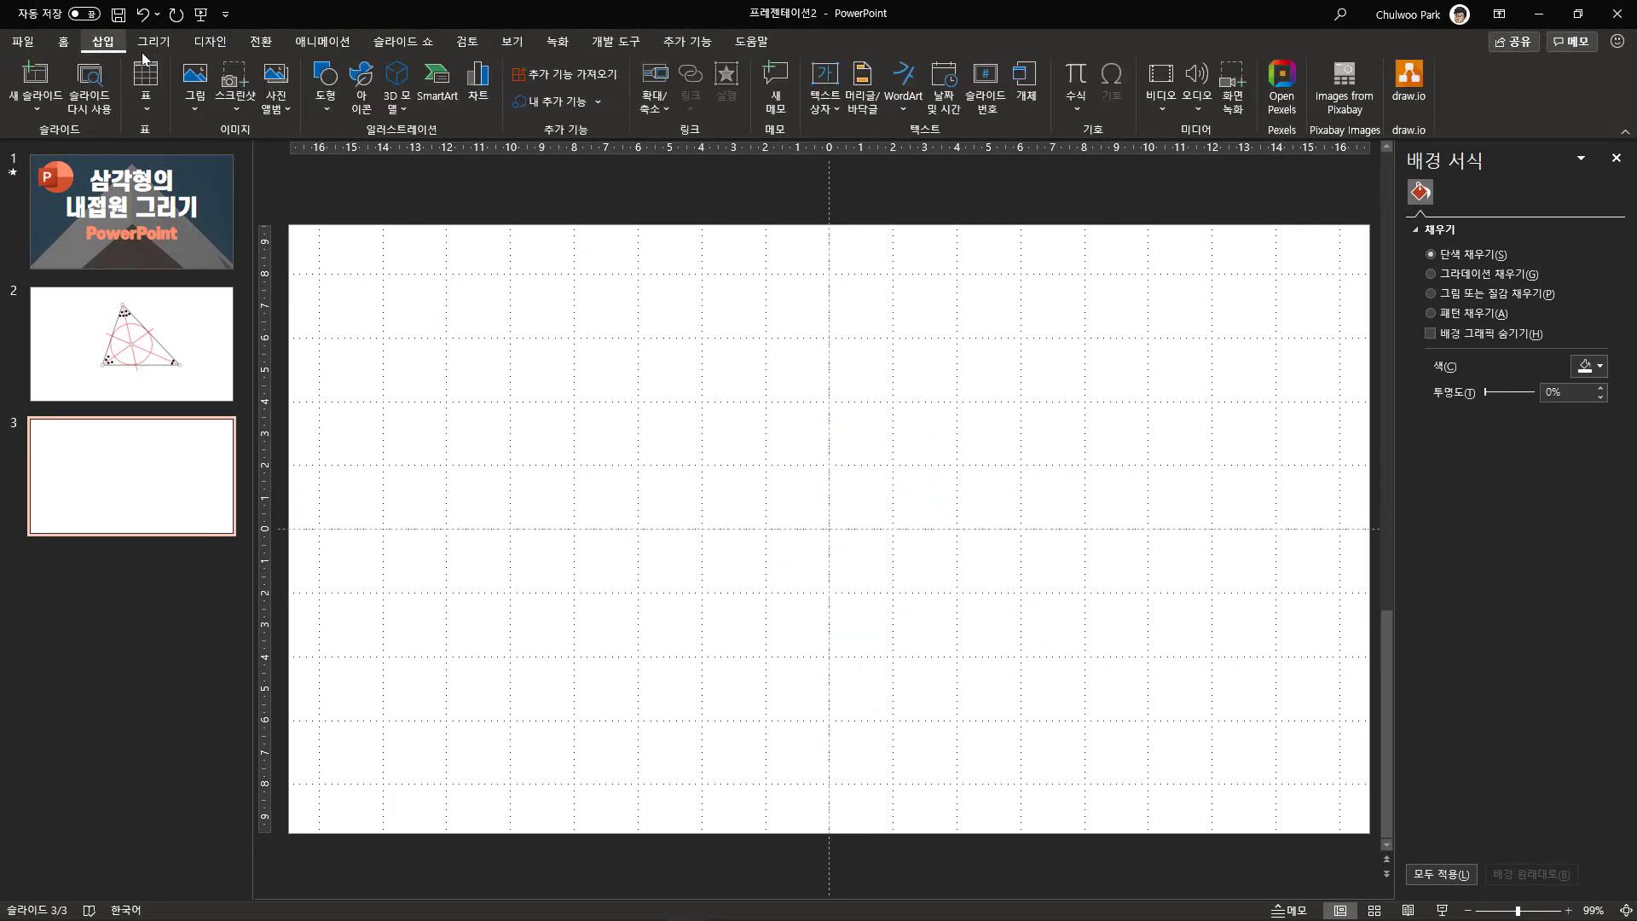
click(319, 110)
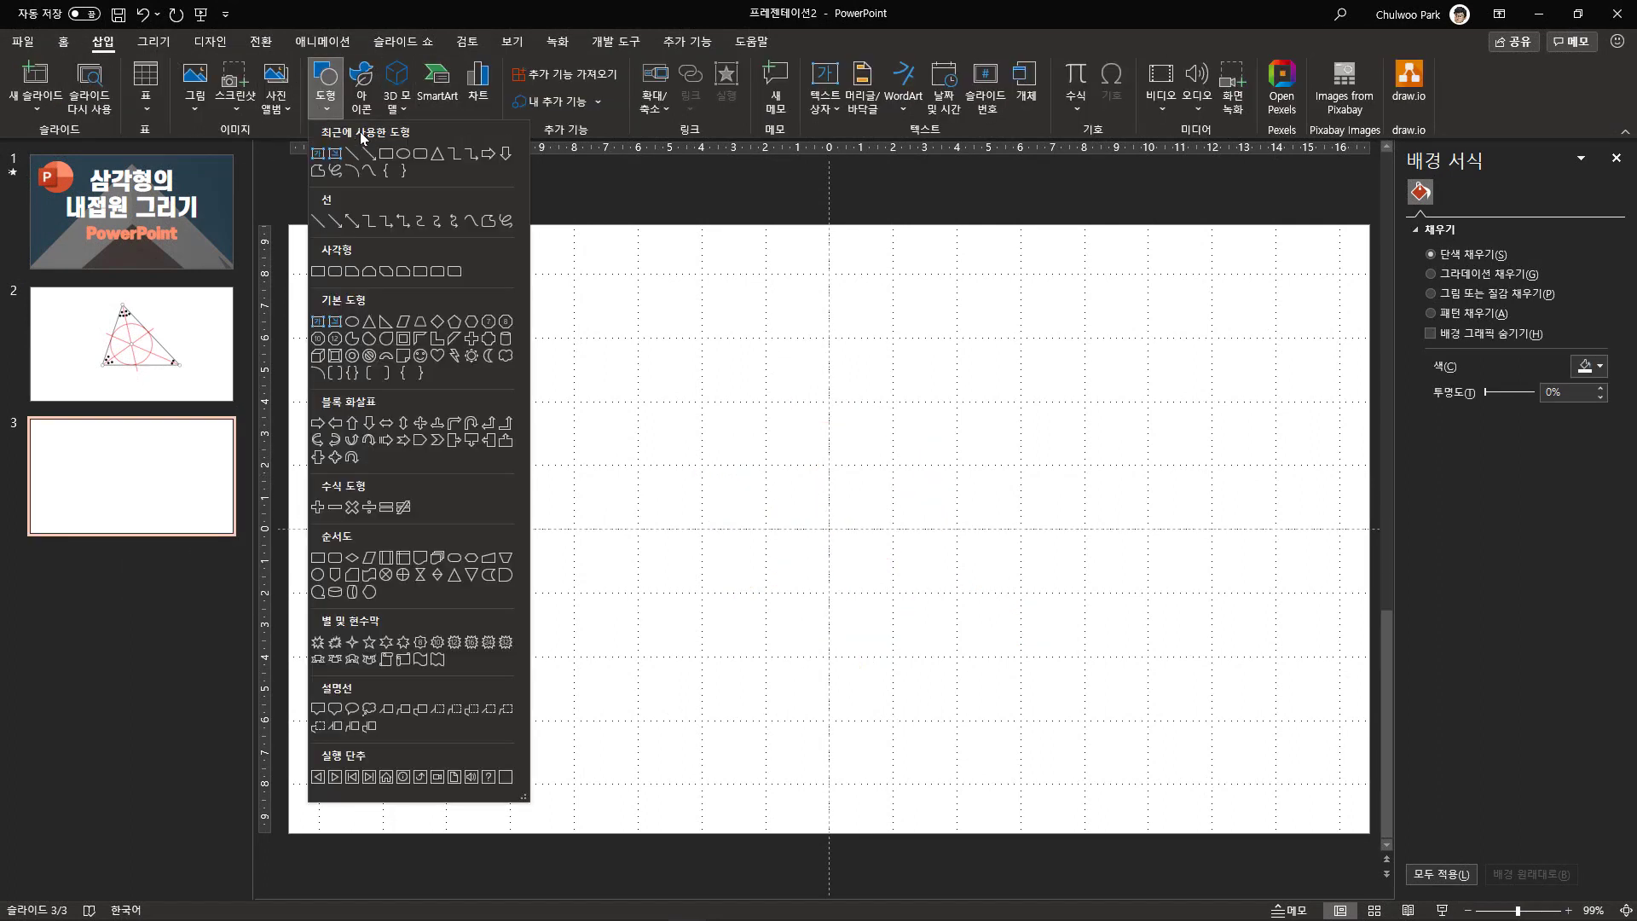
click(436, 155)
drag(611, 360, 1168, 674)
drag(987, 606, 906, 575)
drag(793, 335, 716, 424)
drag(805, 539, 855, 559)
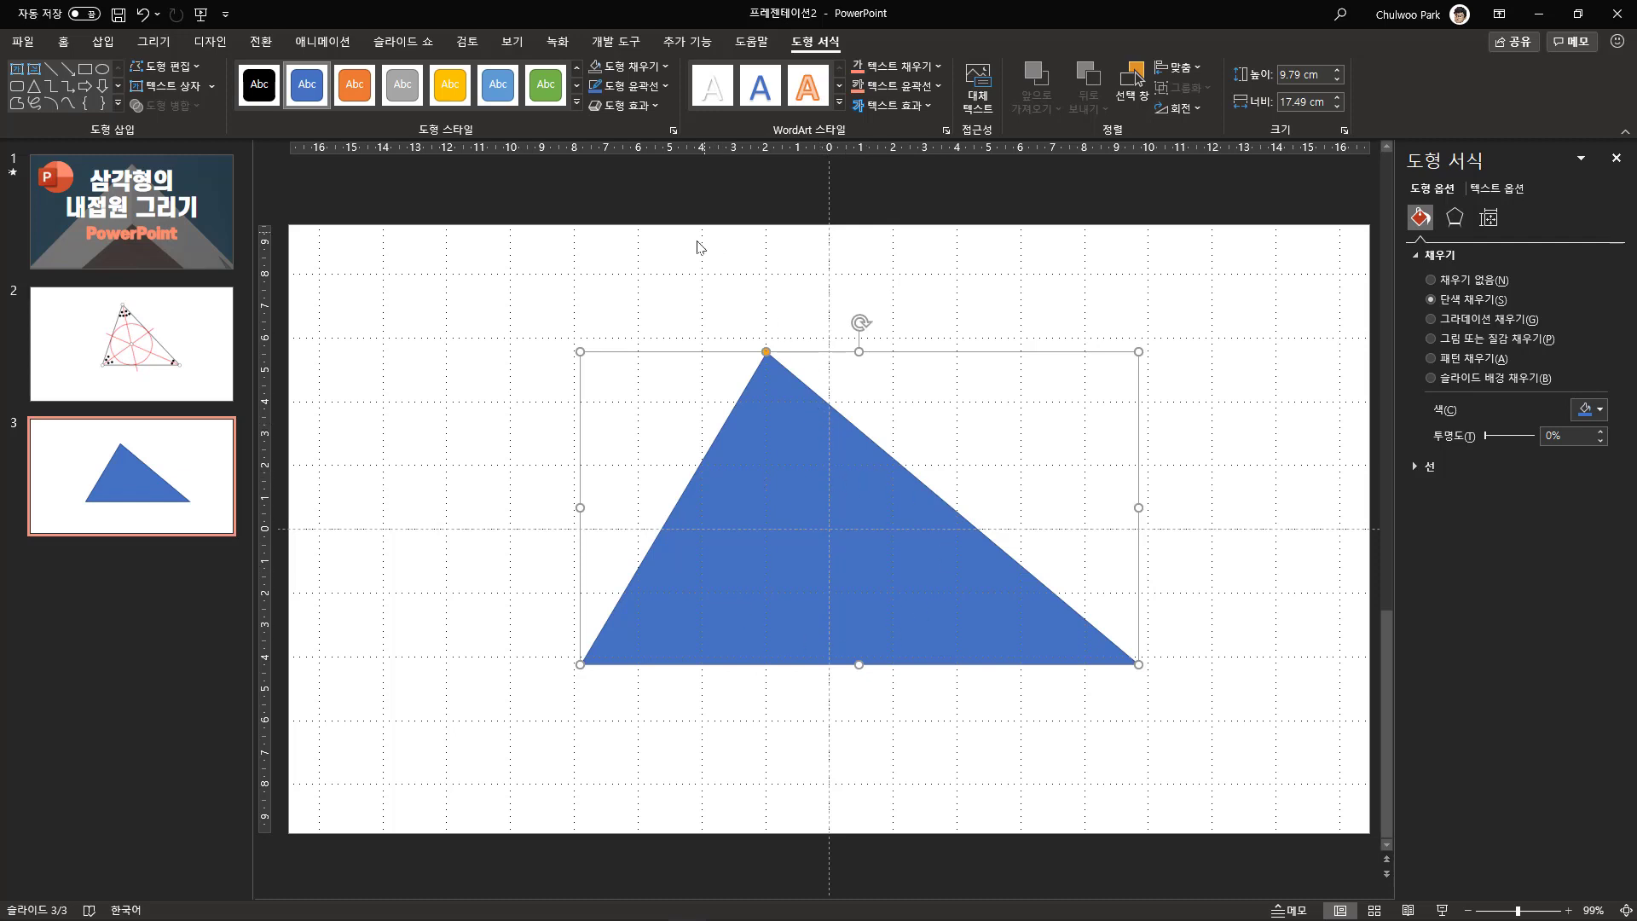
Set the triangle's fill transparency to 60% and its outline weight to 2¼ pt.
click(667, 70)
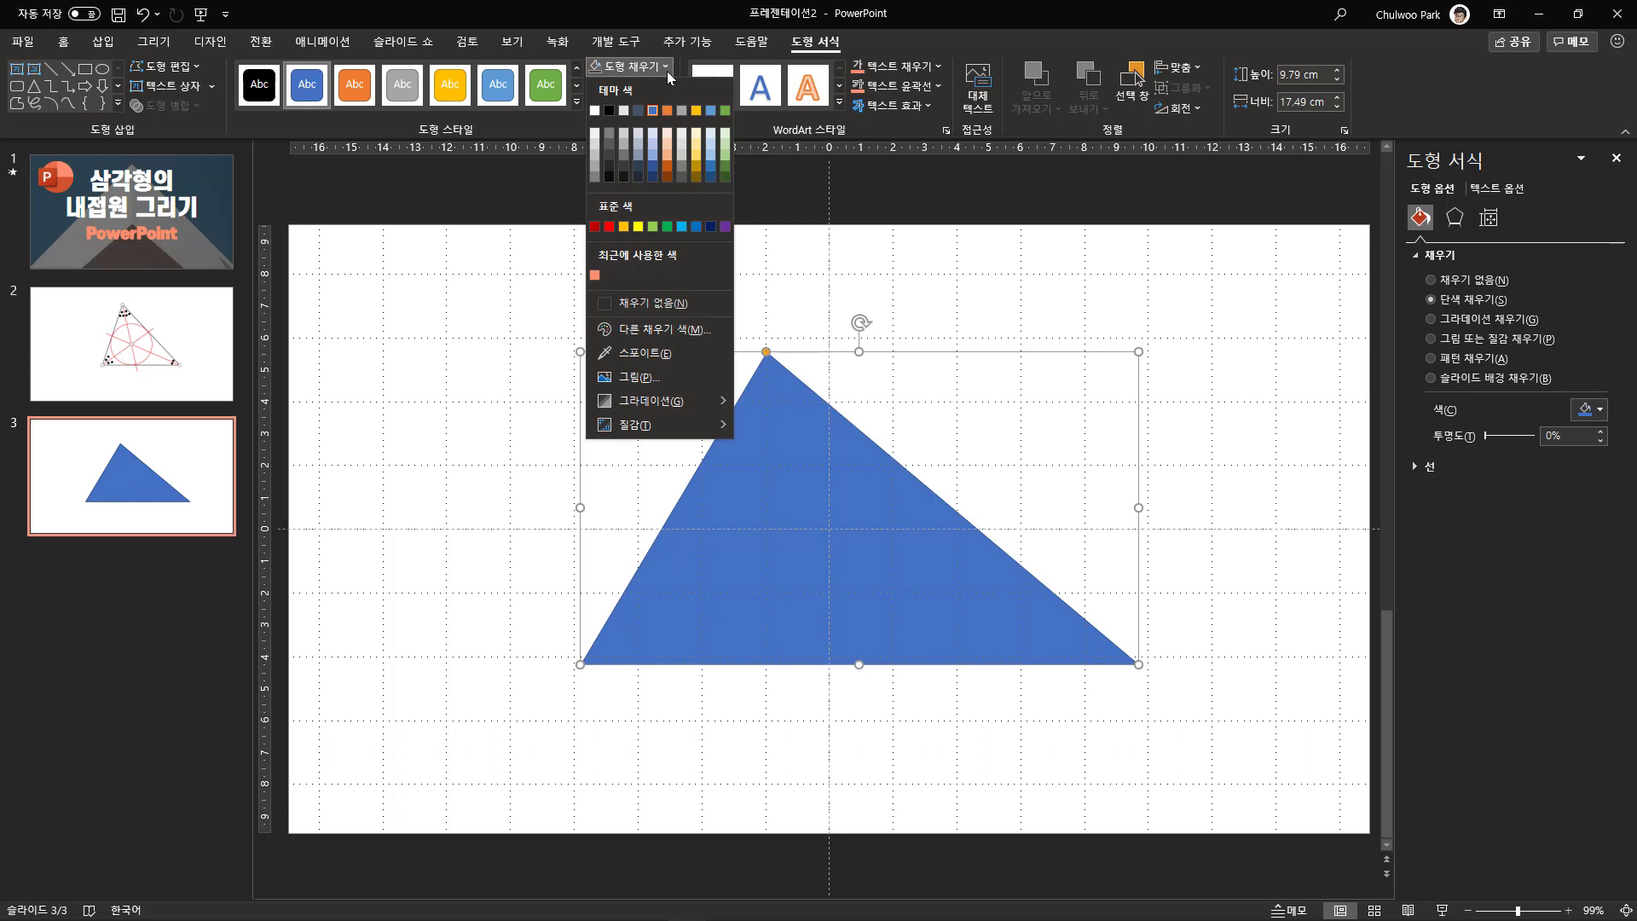
click(1492, 438)
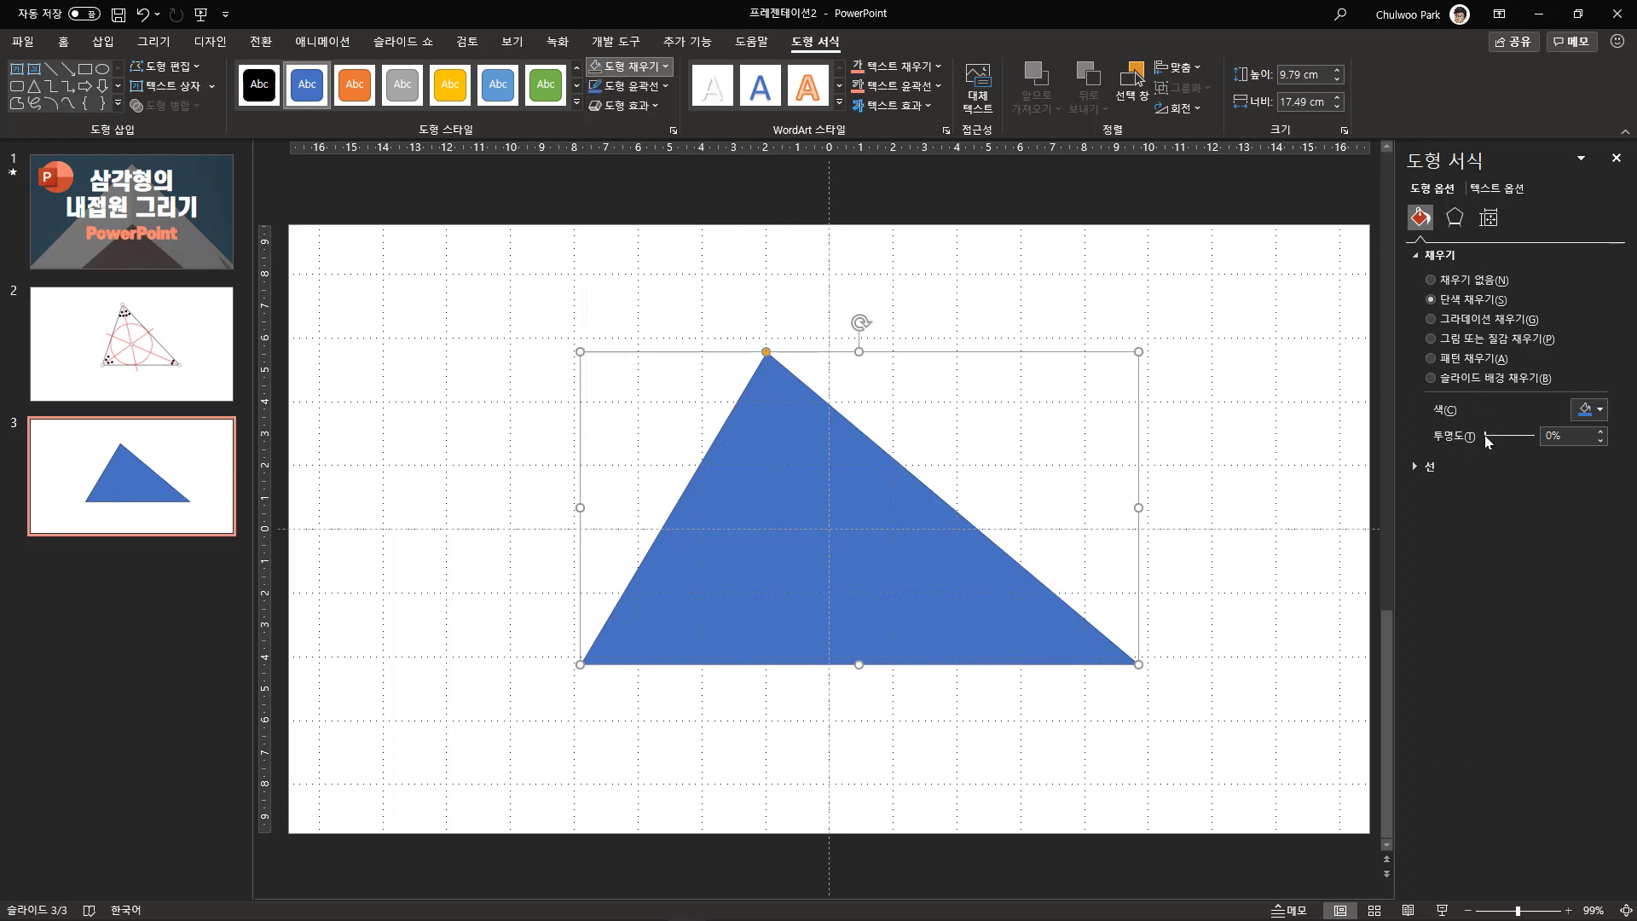
drag(1487, 436, 1515, 437)
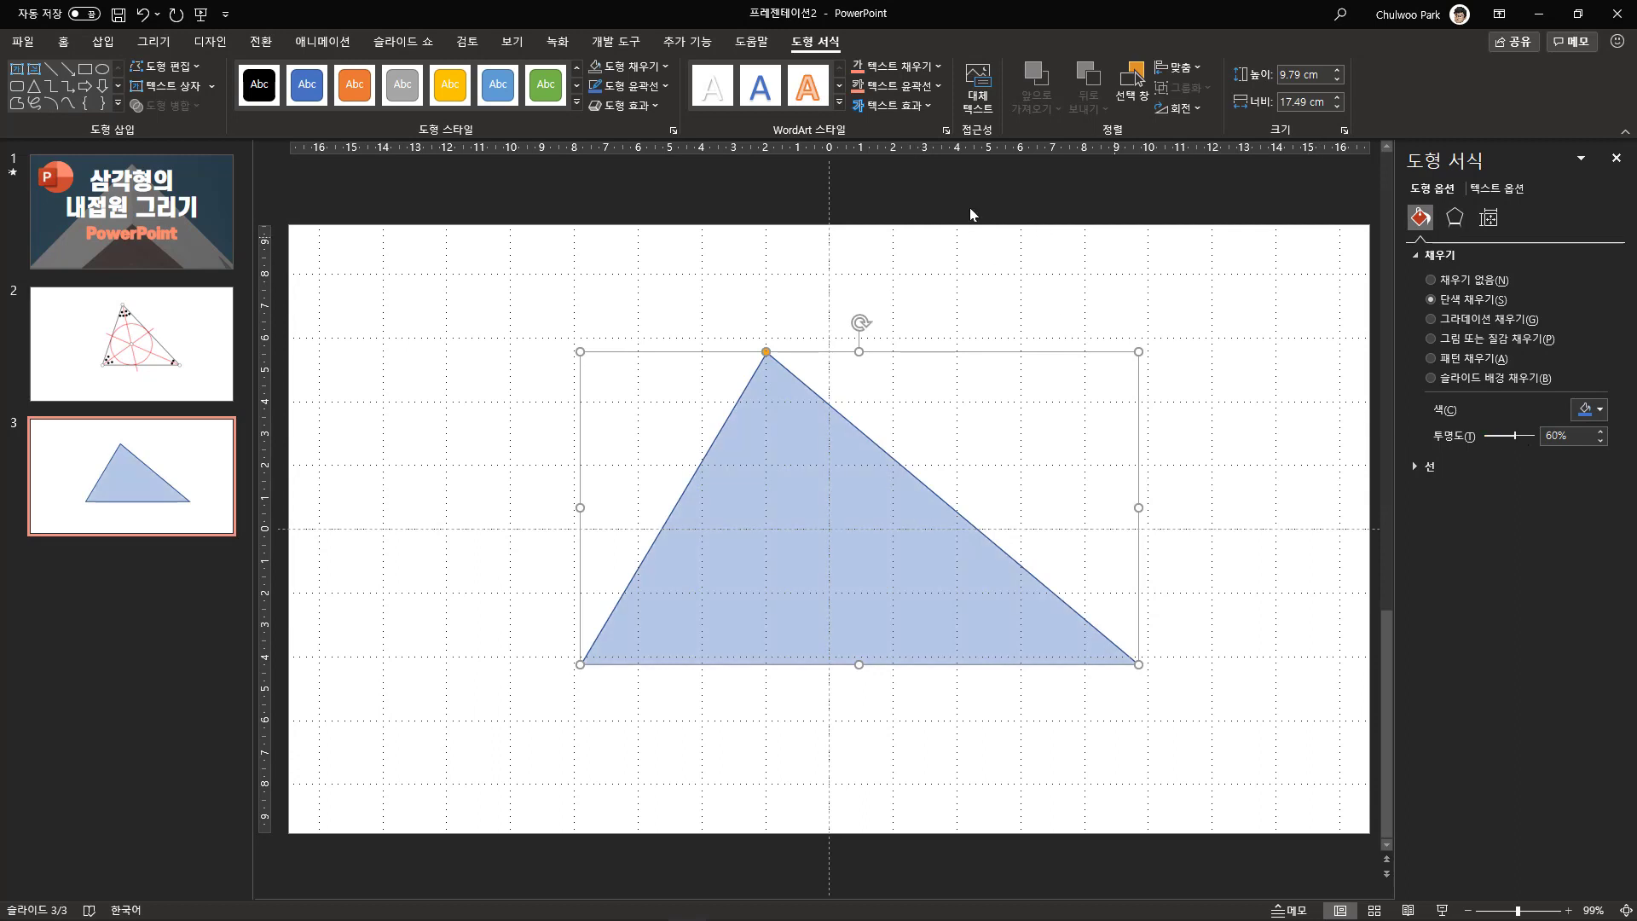
click(656, 86)
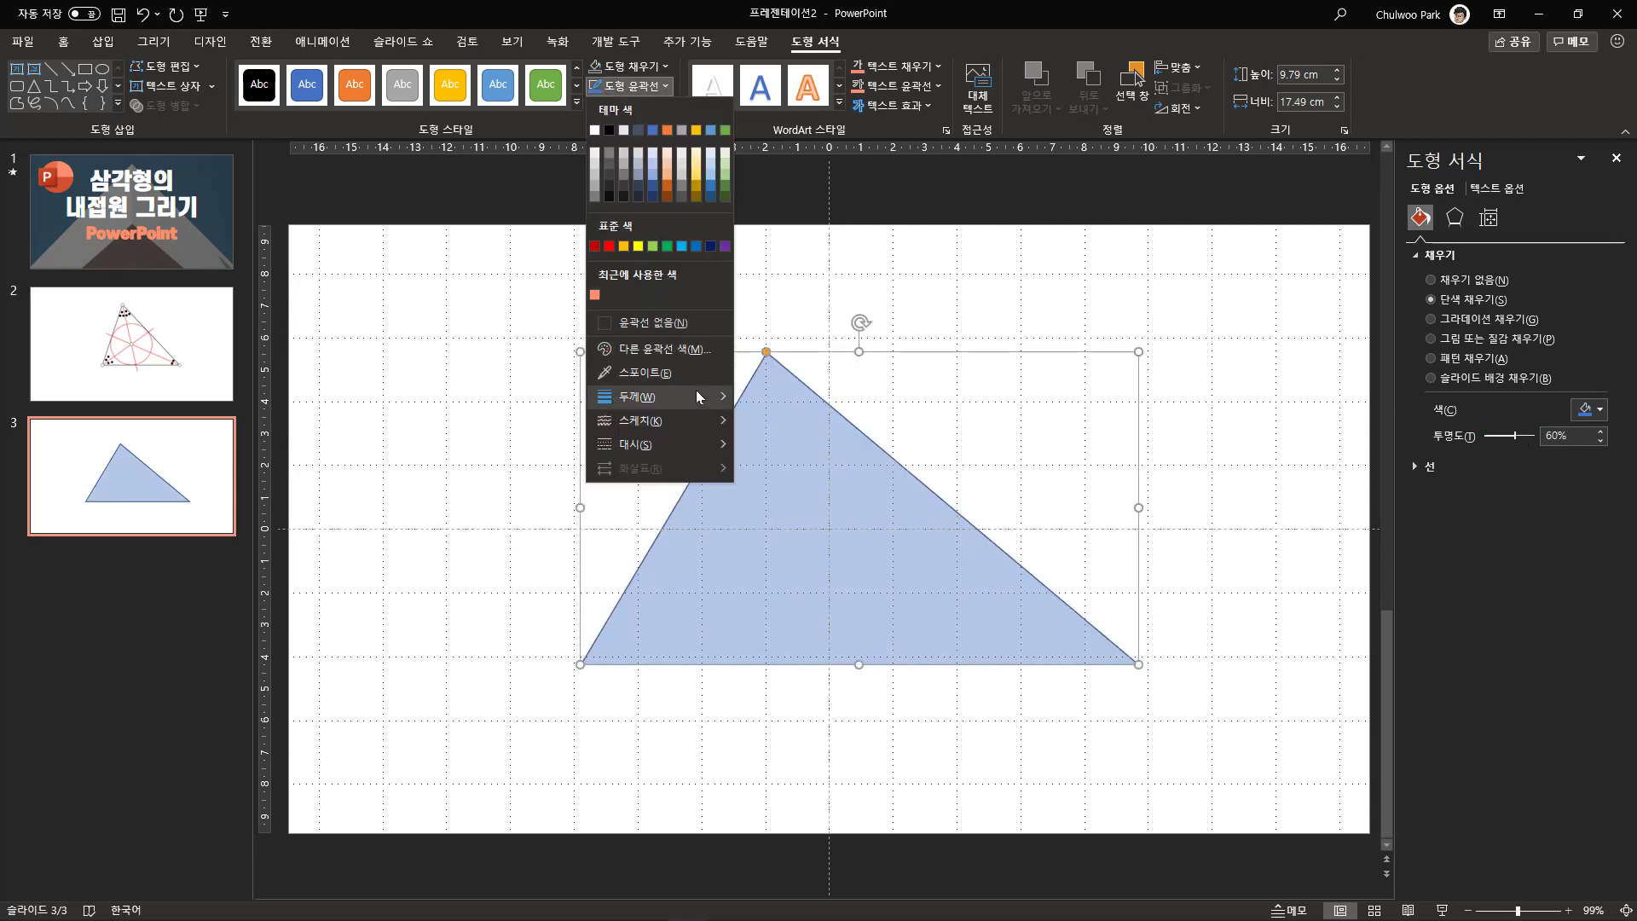
mouse_move(697, 396)
click(812, 507)
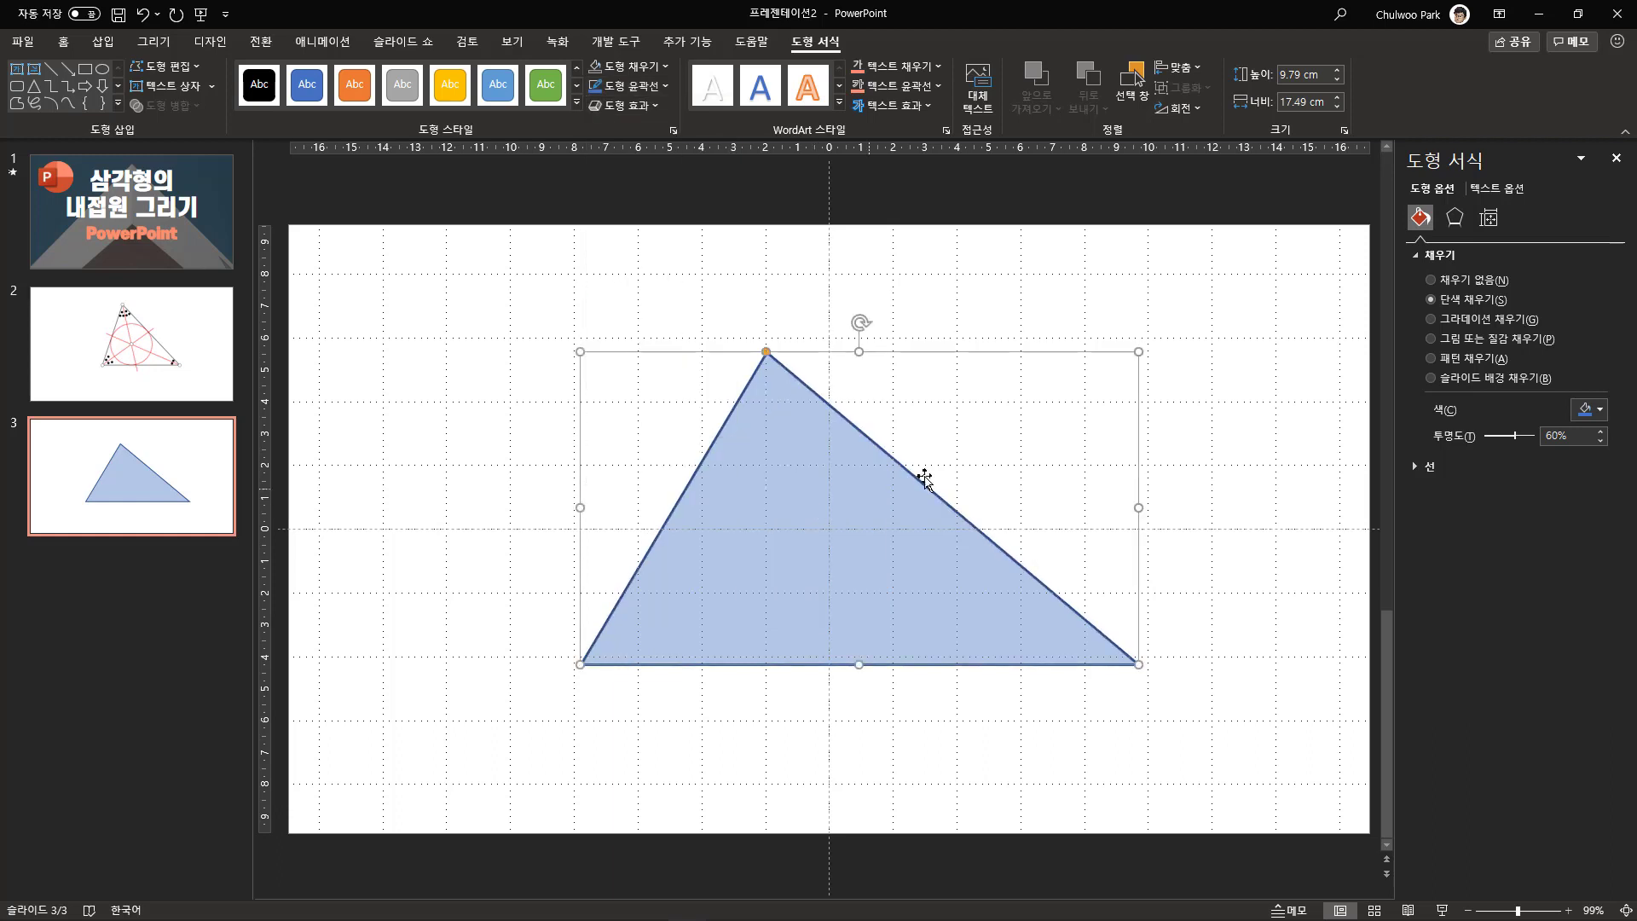
click(428, 391)
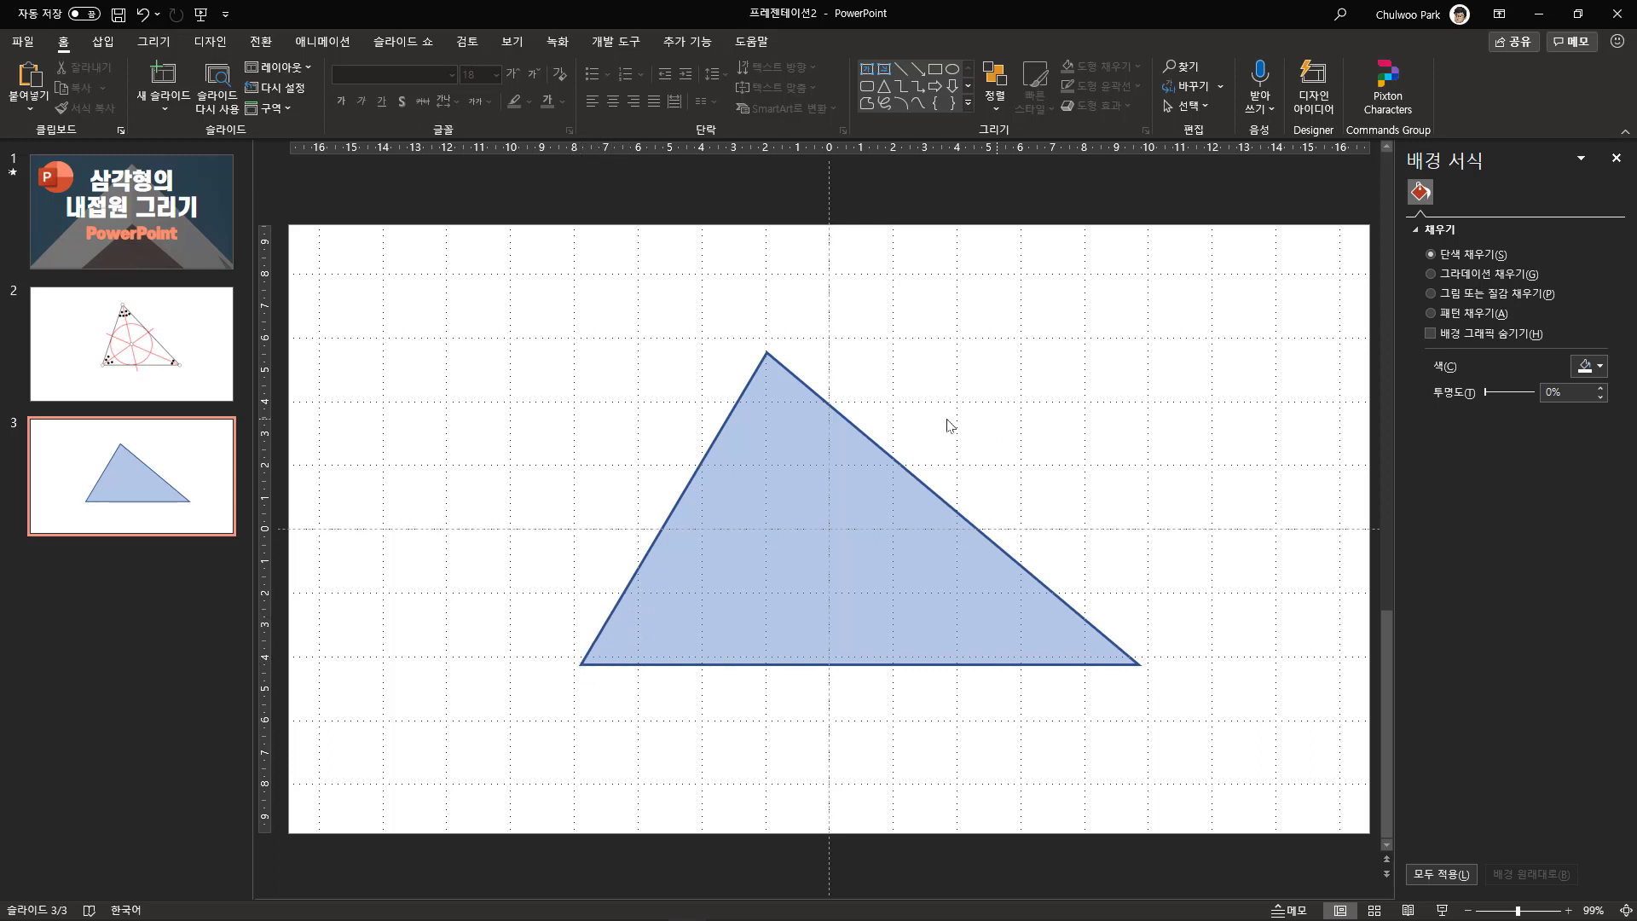
Duplicate slide 3 and draw a circle about 6 cm in diameter on the copy, to the upper left of the triangle.
click(147, 515)
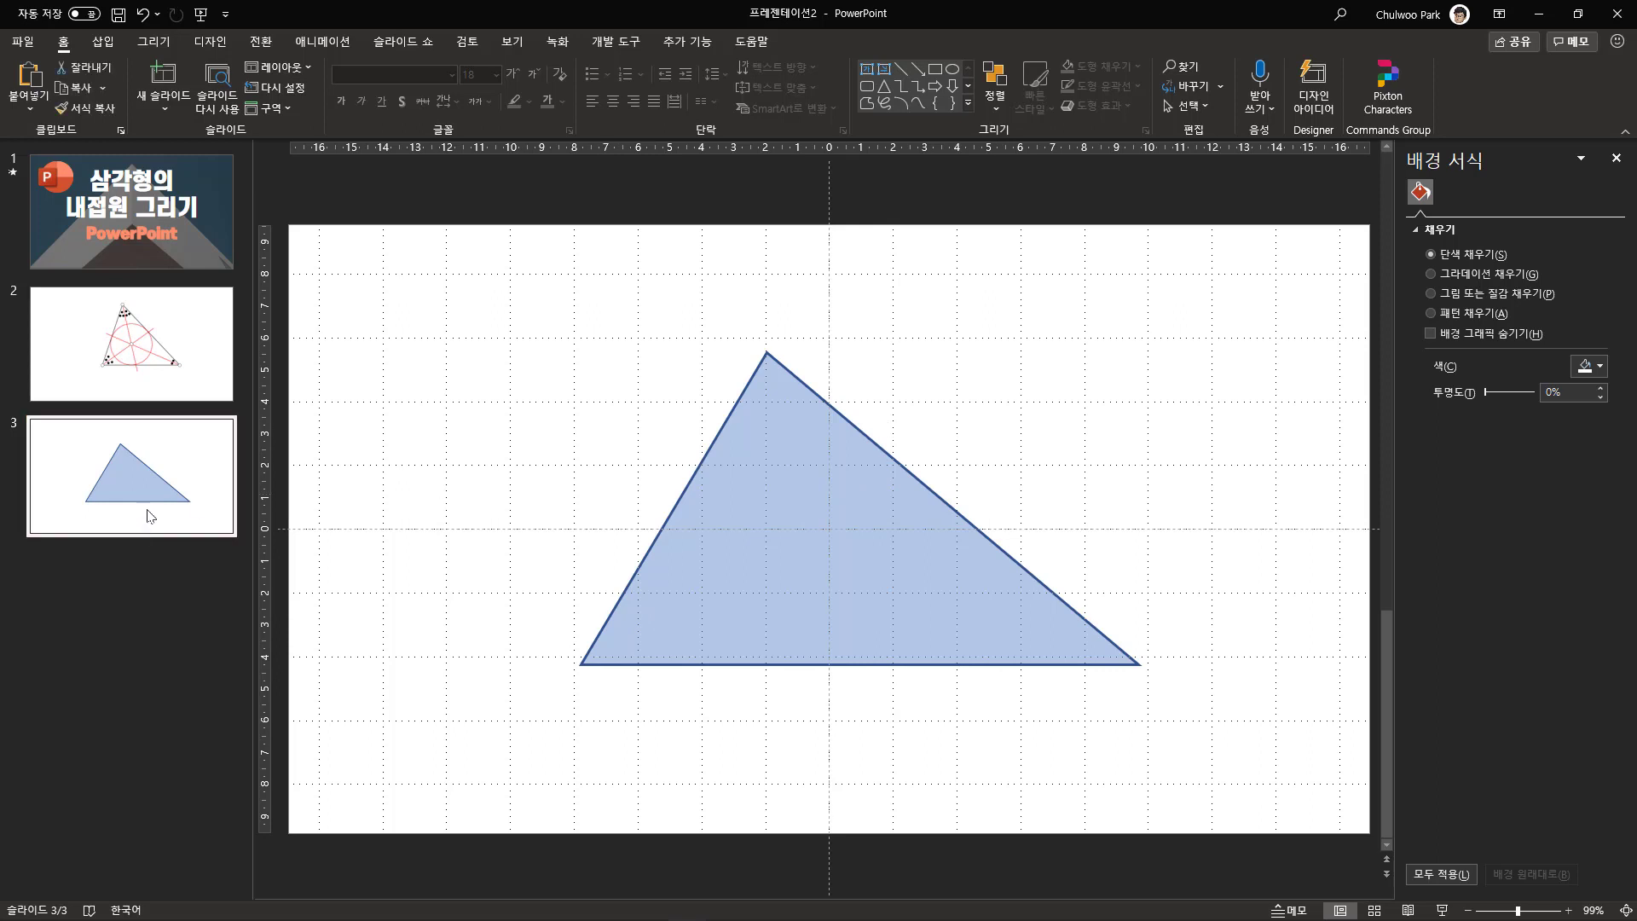
key(ctrl+d)
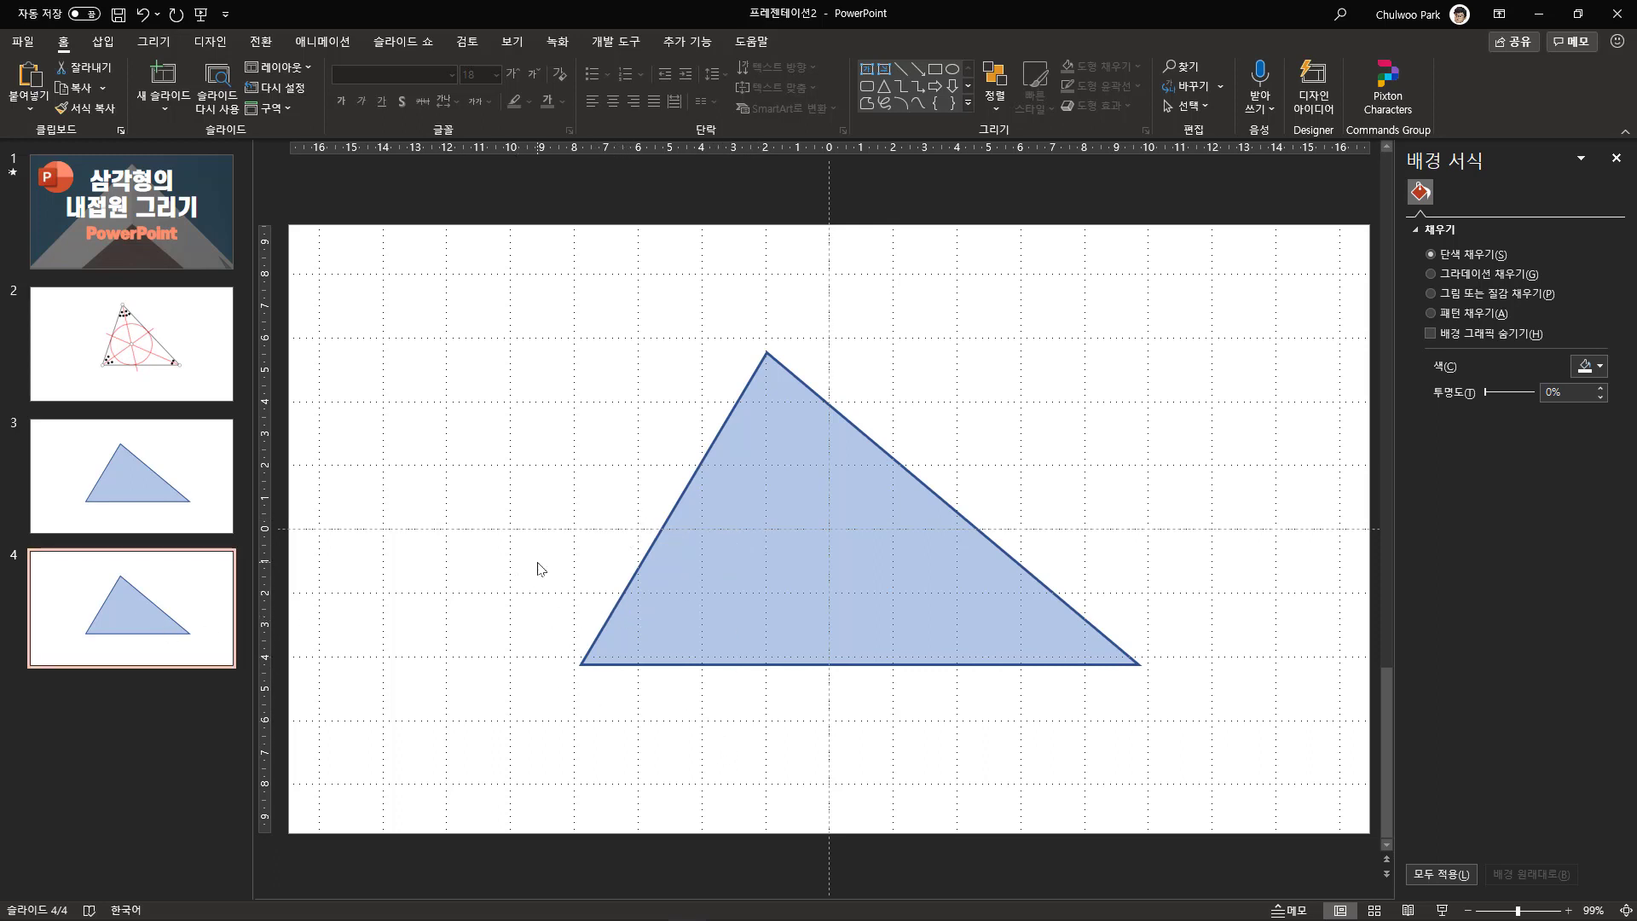
click(104, 42)
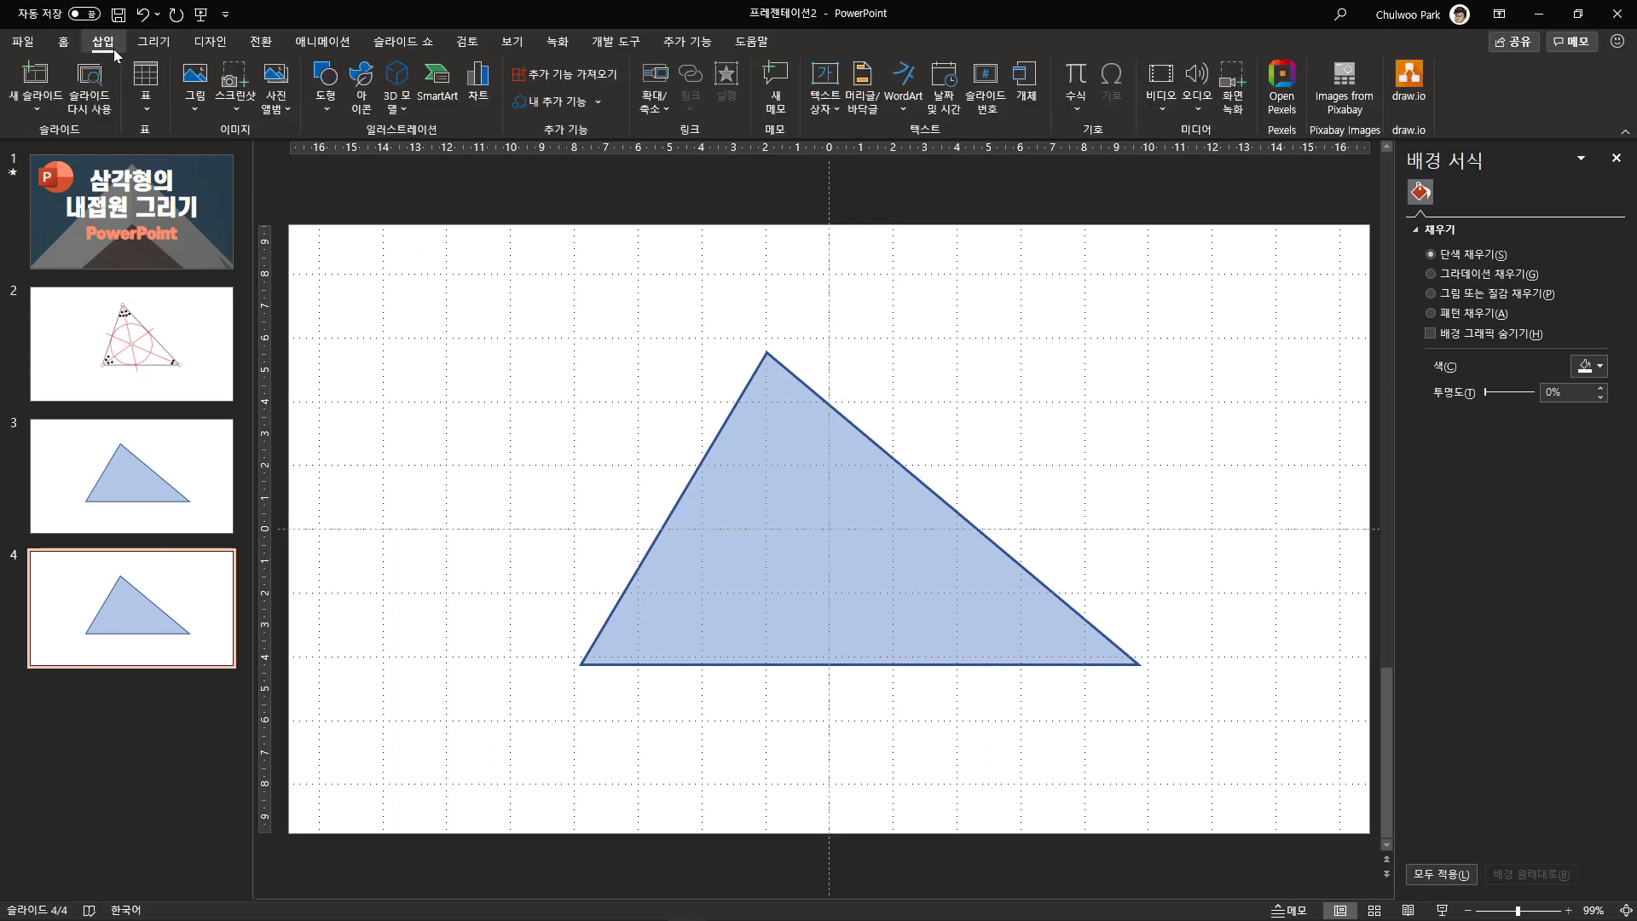
click(321, 109)
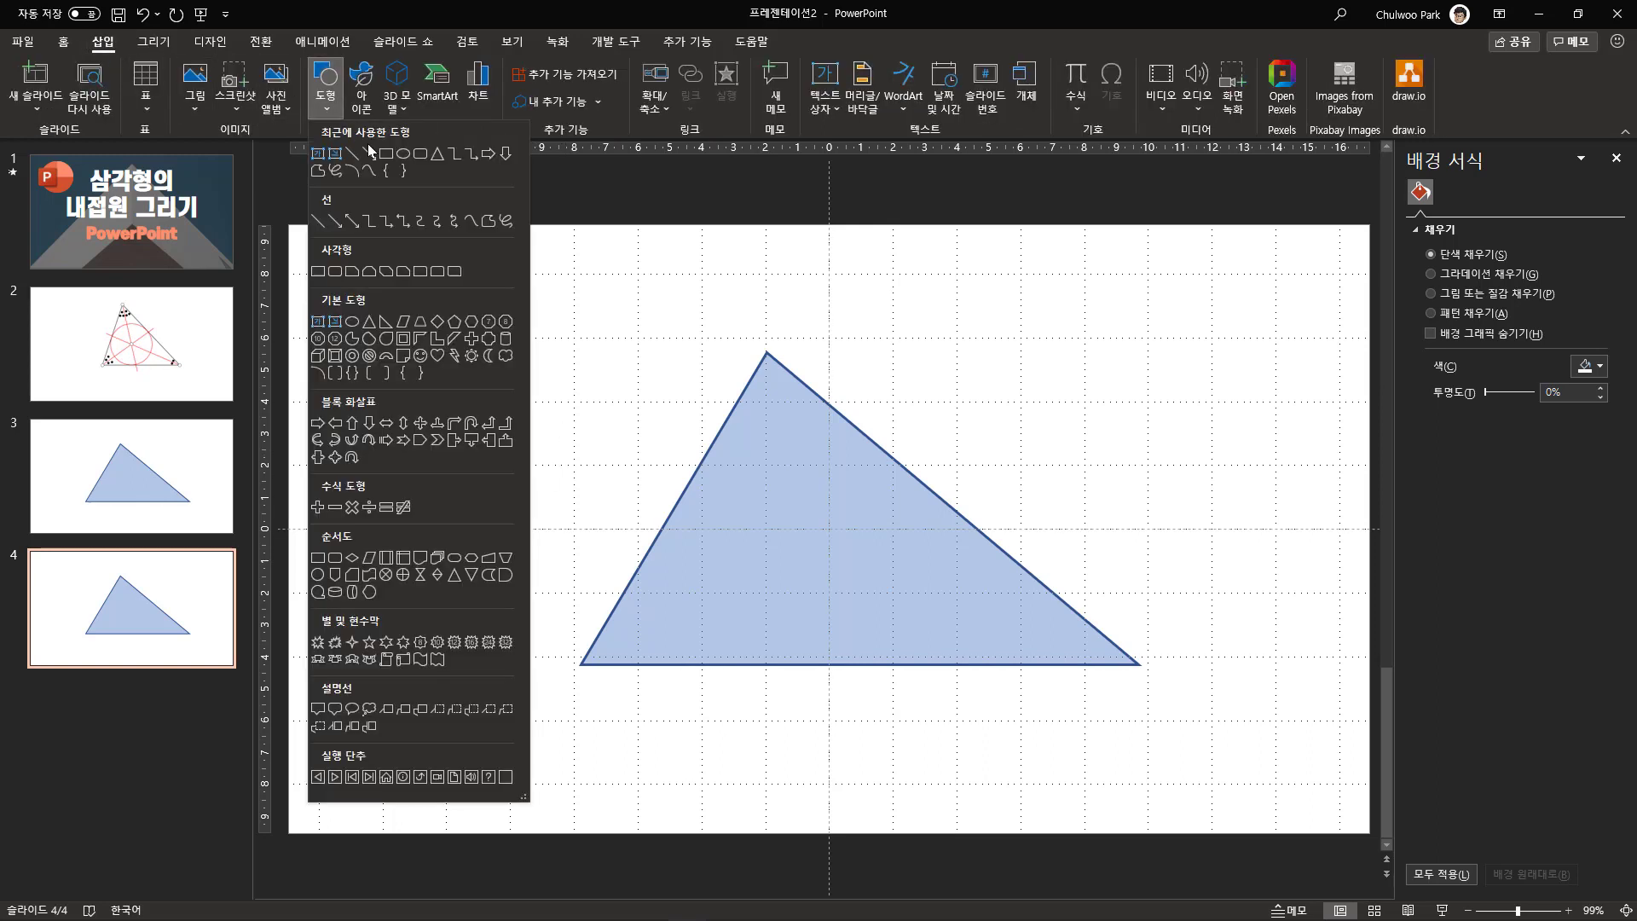
click(406, 157)
drag(431, 288, 623, 458)
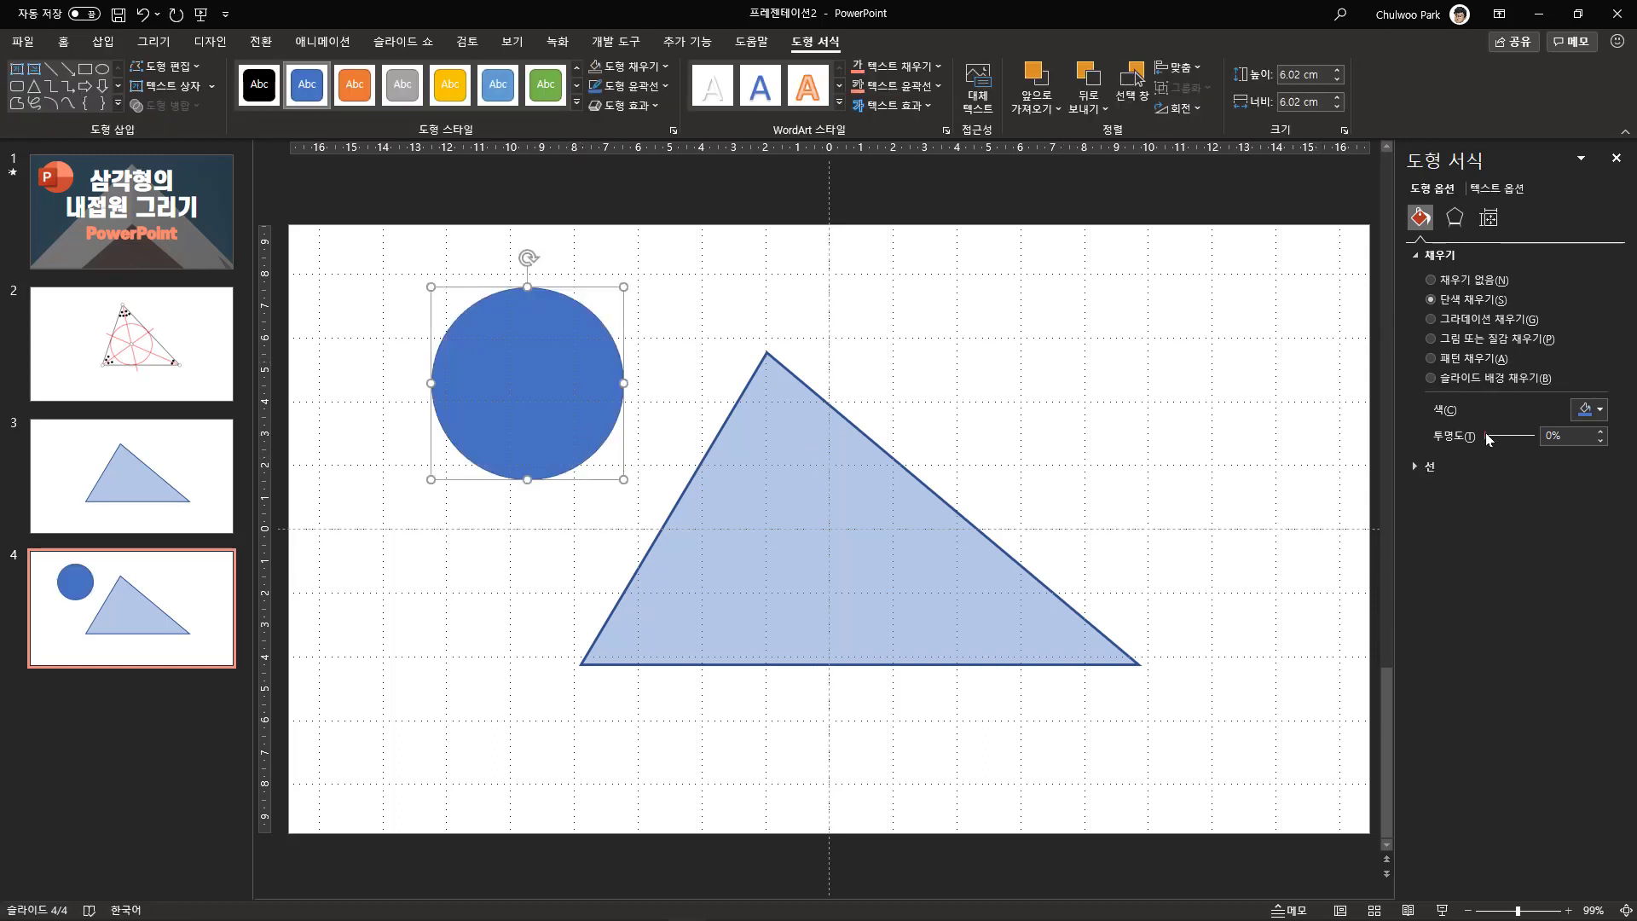
Set the circle's fill transparency to 60% and its outline weight to 2¼ pt.
drag(1486, 437, 1516, 435)
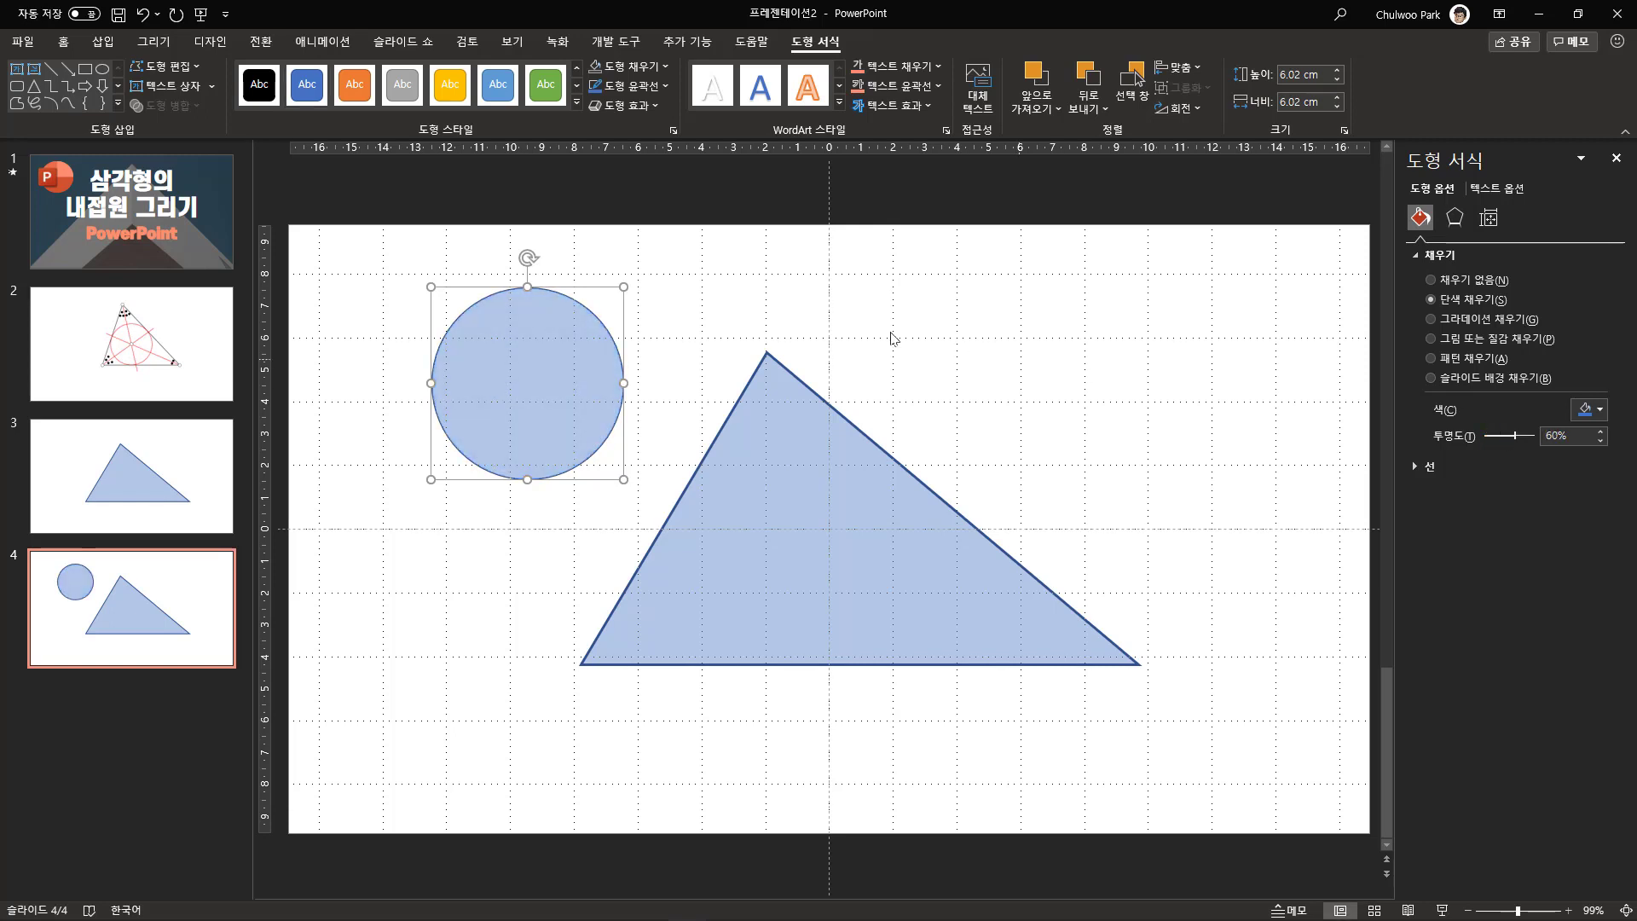
click(631, 85)
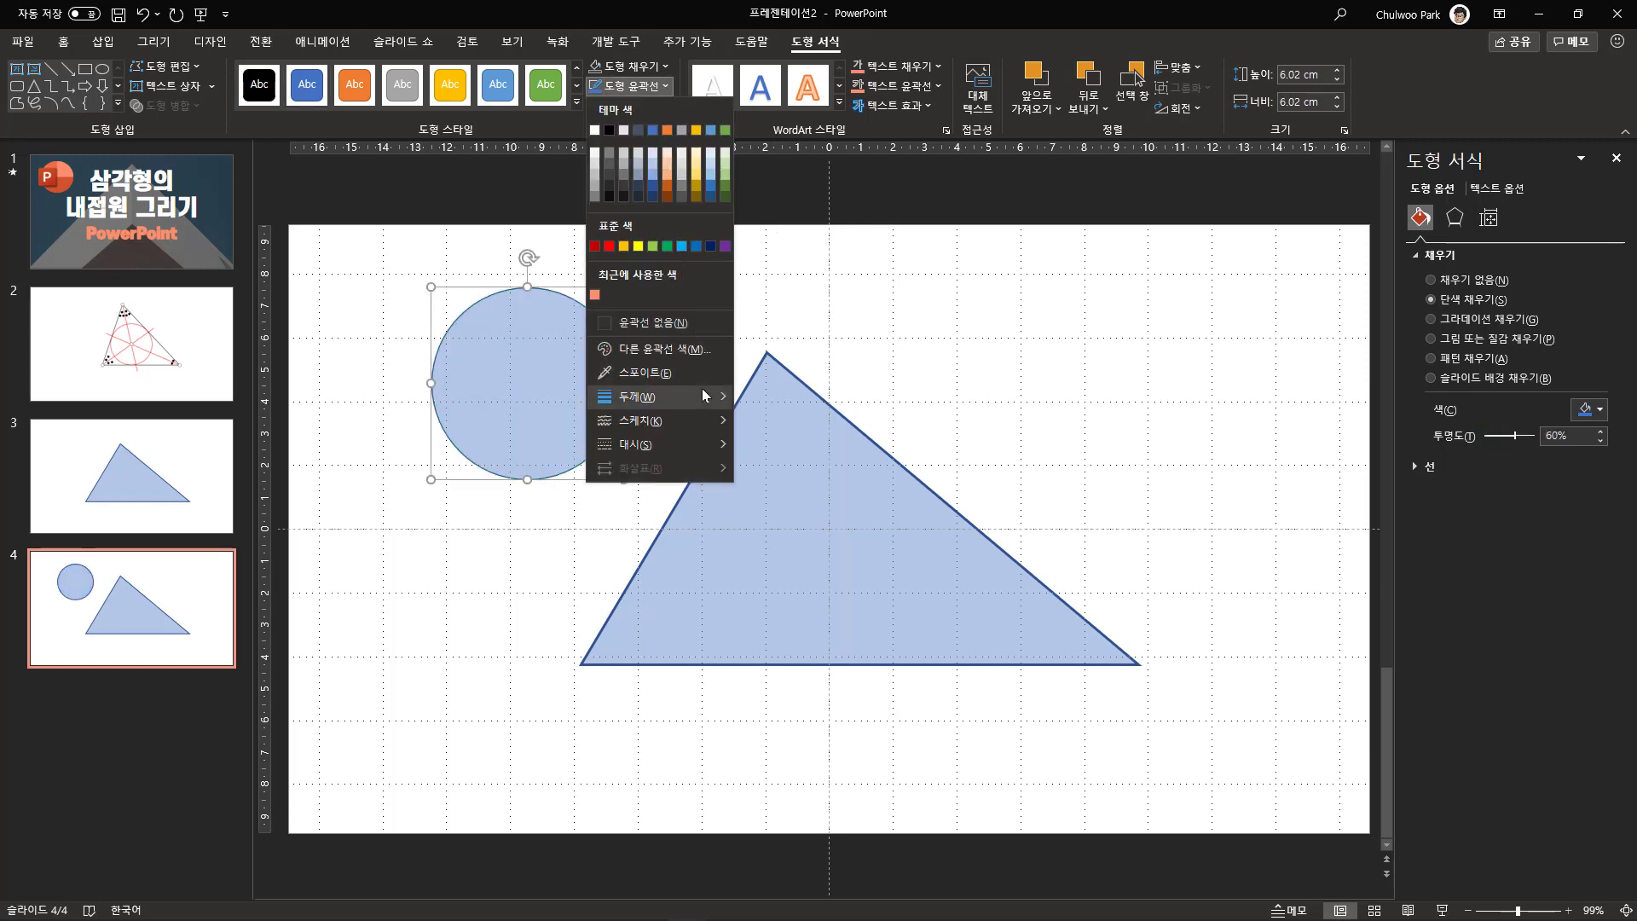
mouse_move(674, 397)
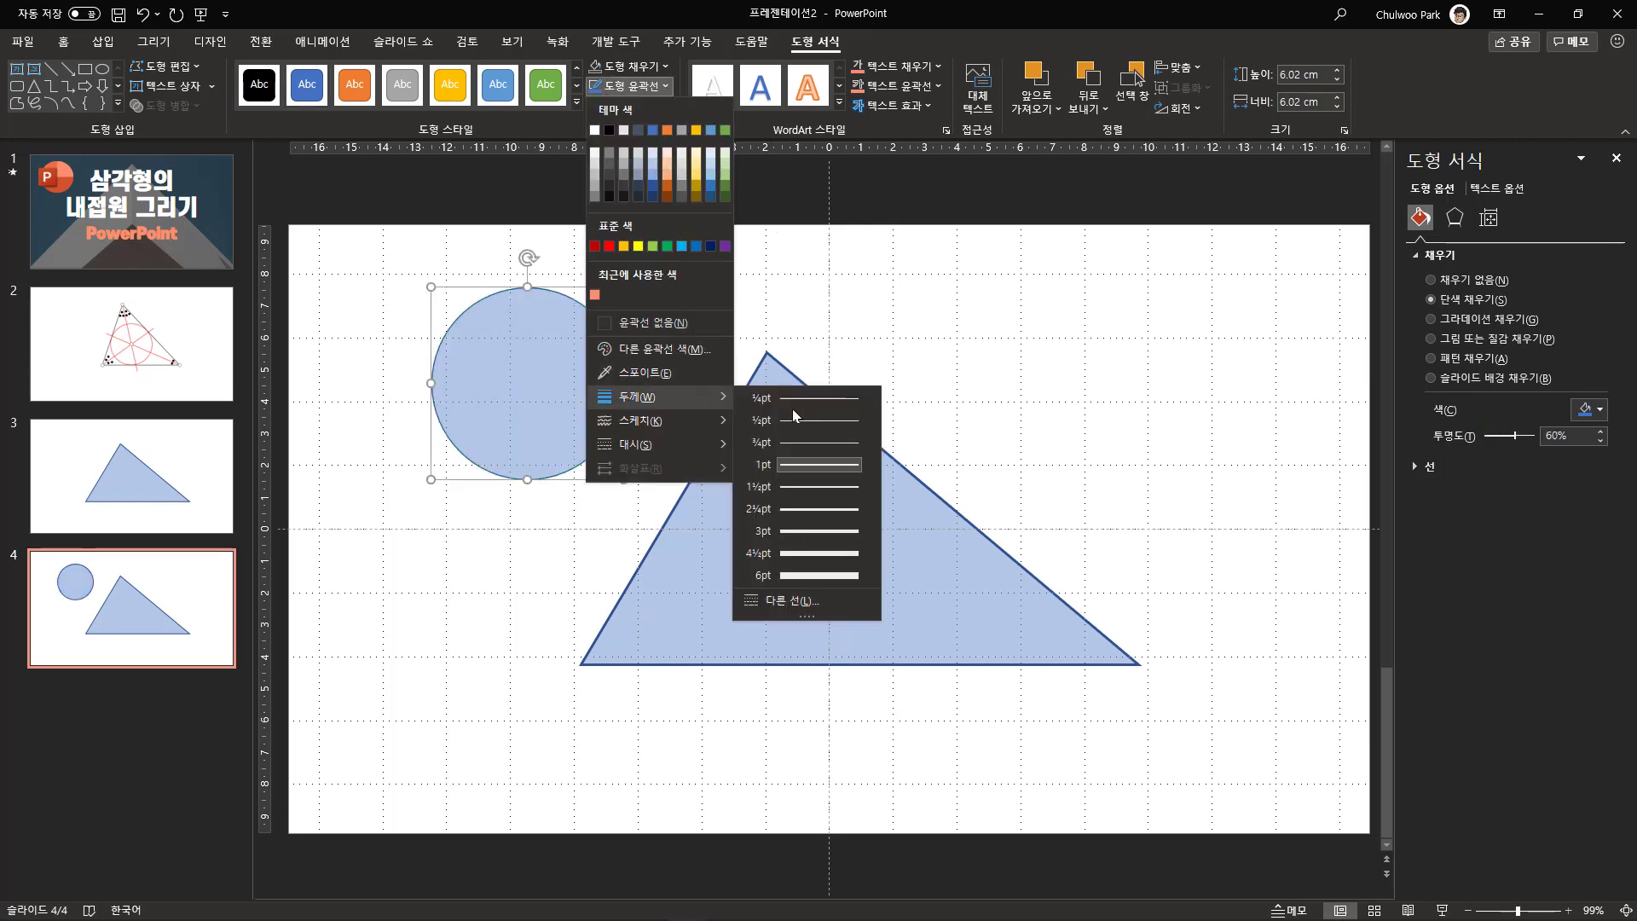
click(852, 509)
Move the circle so that its centre sits on the triangle's lower-left vertex.
drag(566, 395, 611, 664)
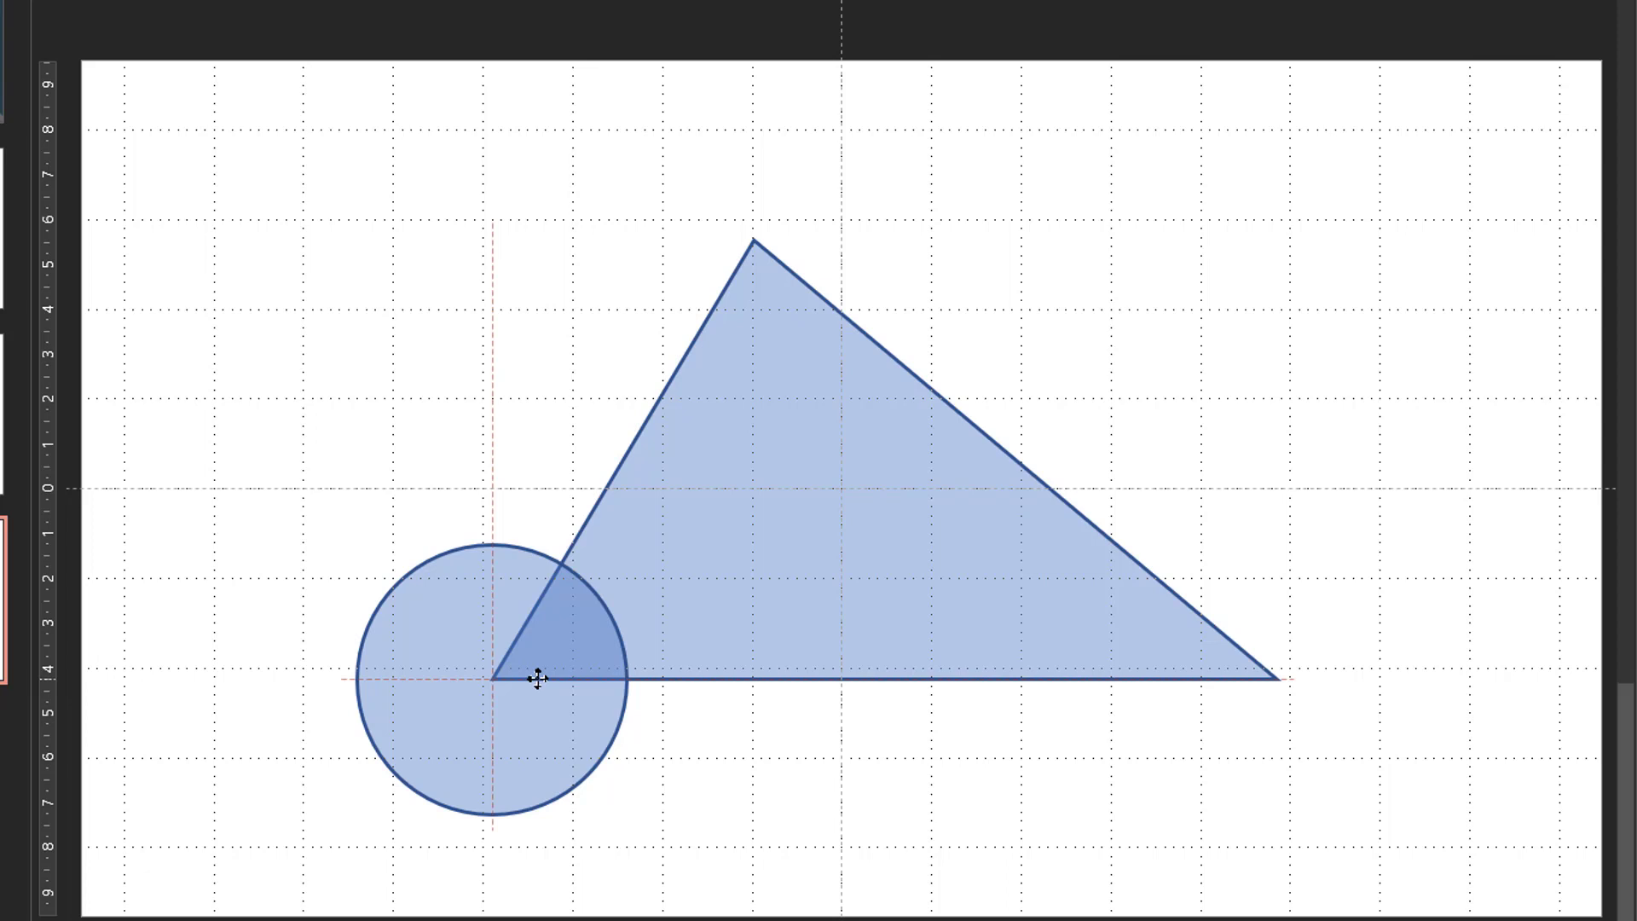
mouse_move(538, 678)
mouse_down()
mouse_move(523, 628)
mouse_move(536, 674)
mouse_up()
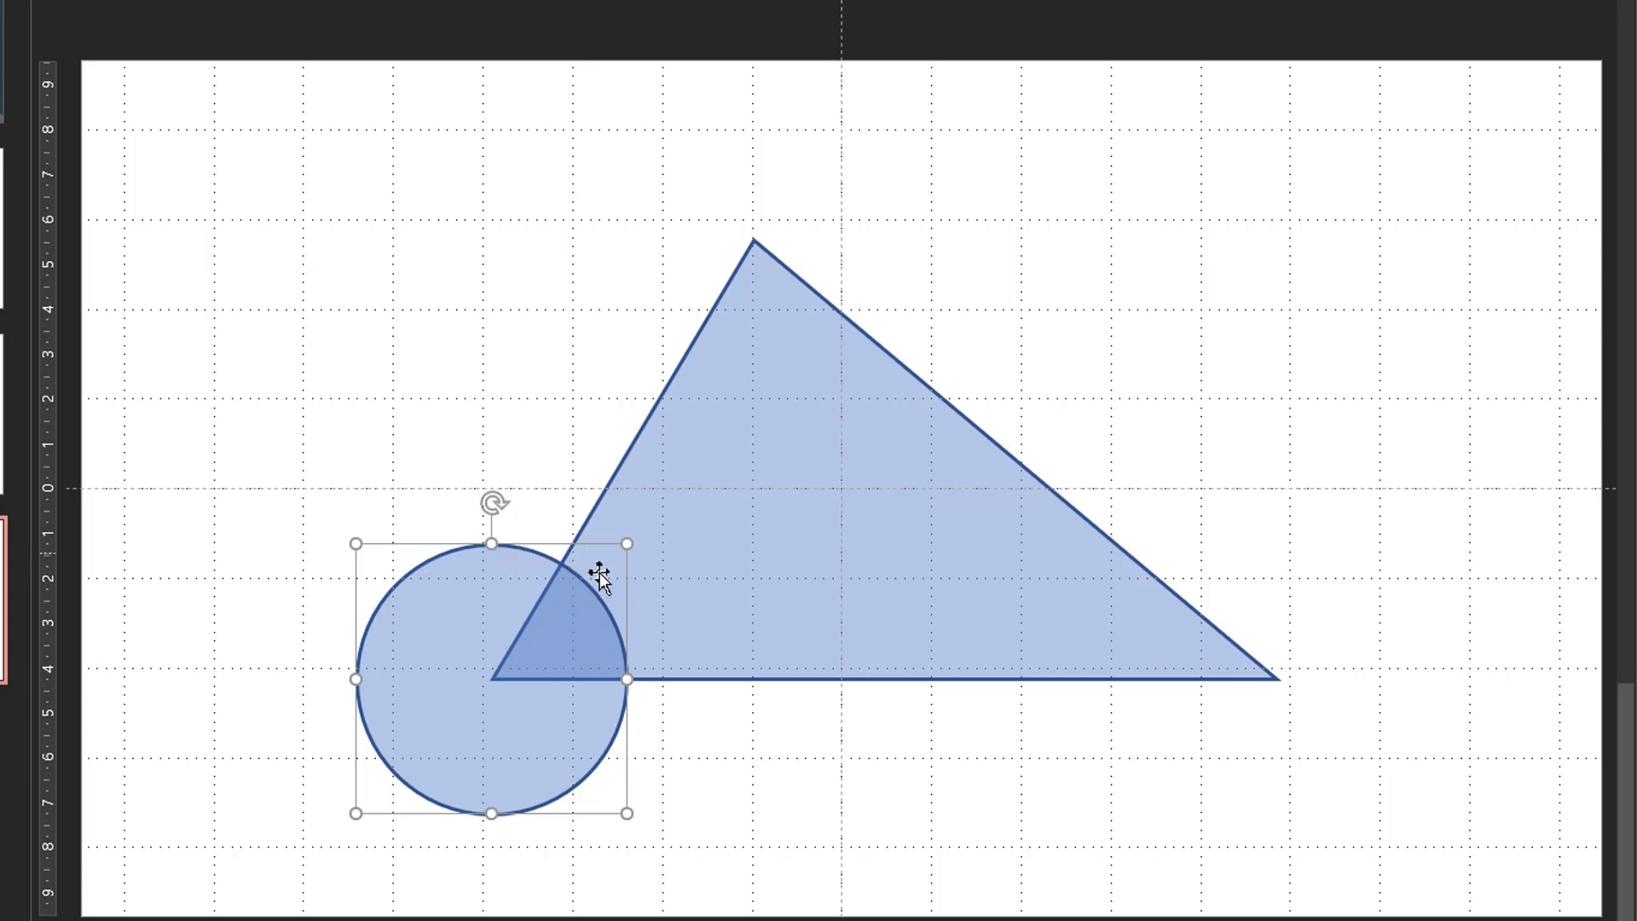
click(659, 509)
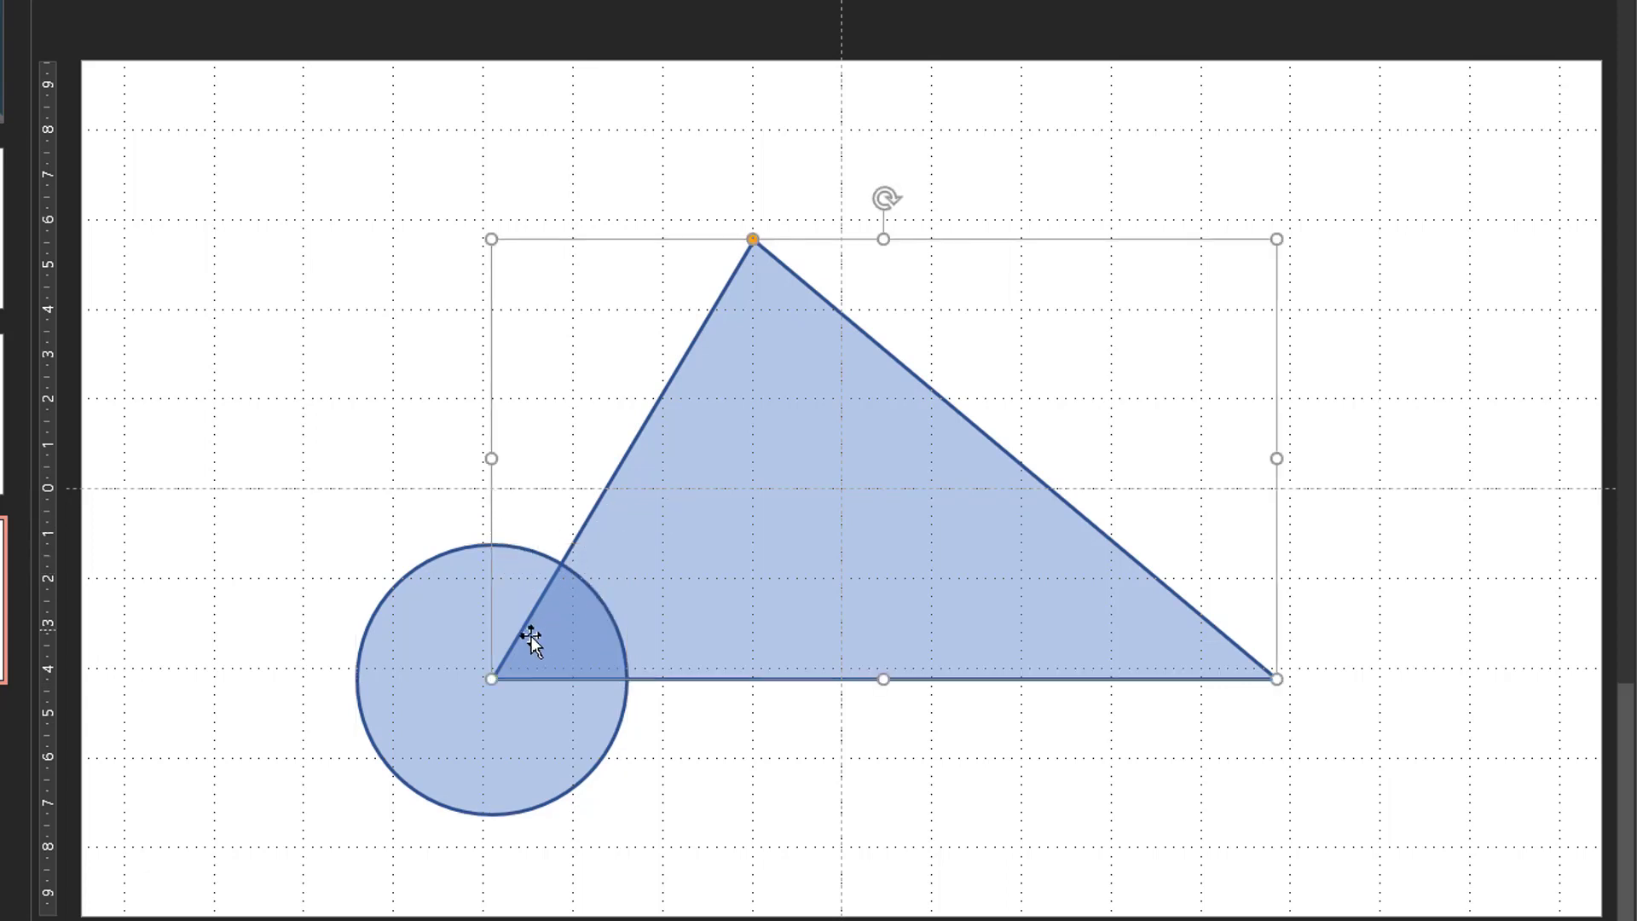
Merge the circle and triangle with Fragment, and delete the circle piece outside the triangle.
click(453, 759)
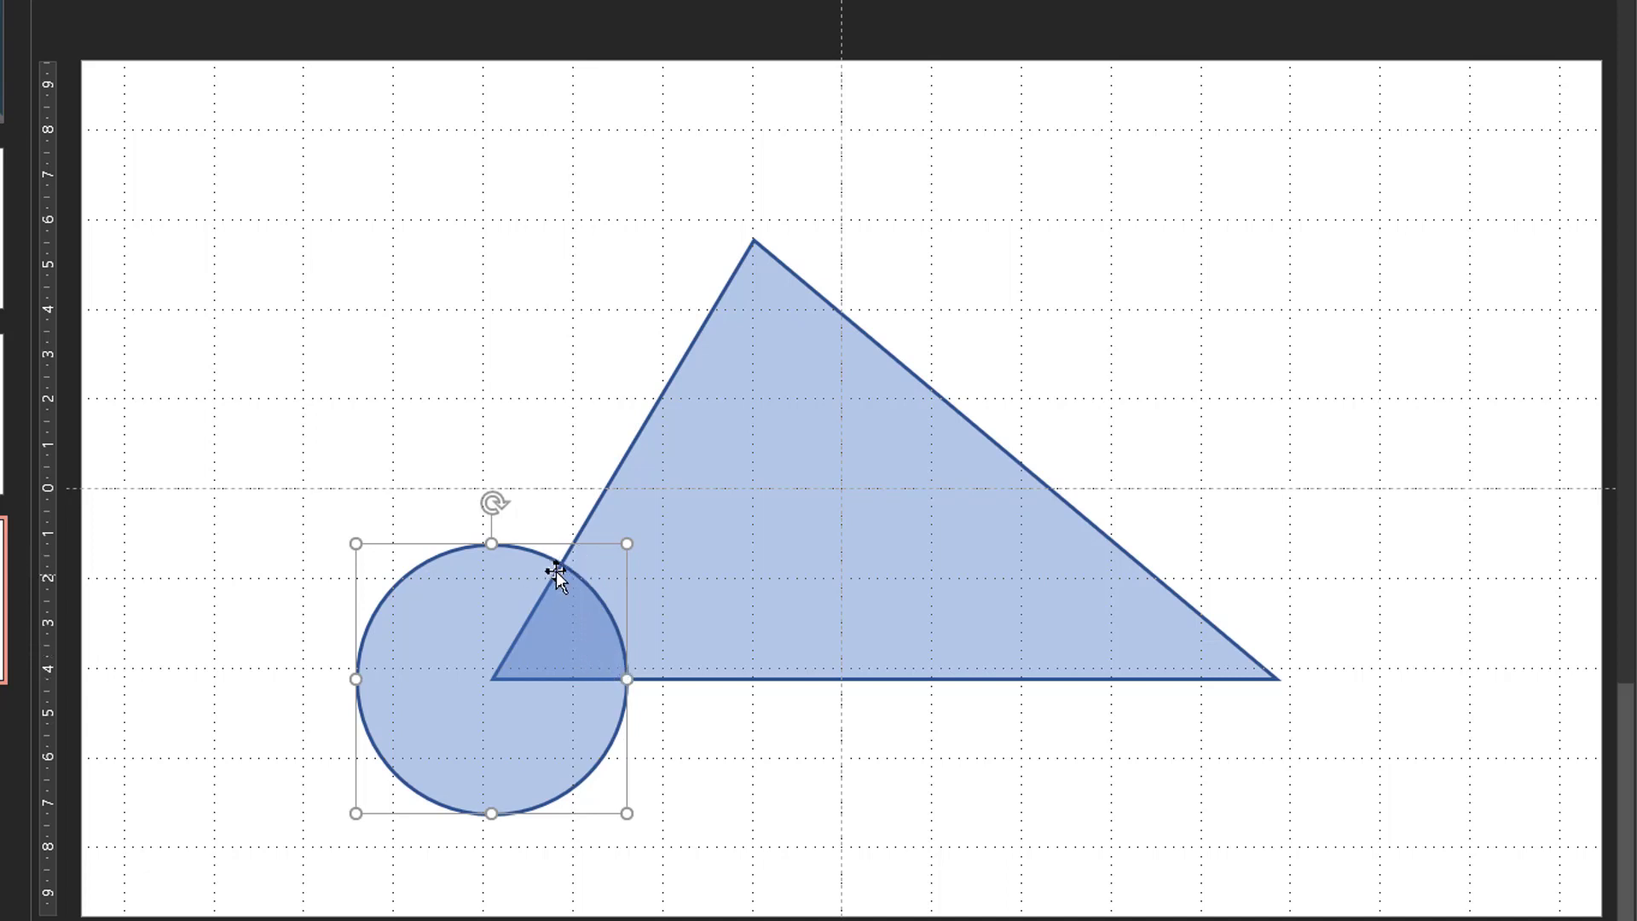
shift+click(771, 474)
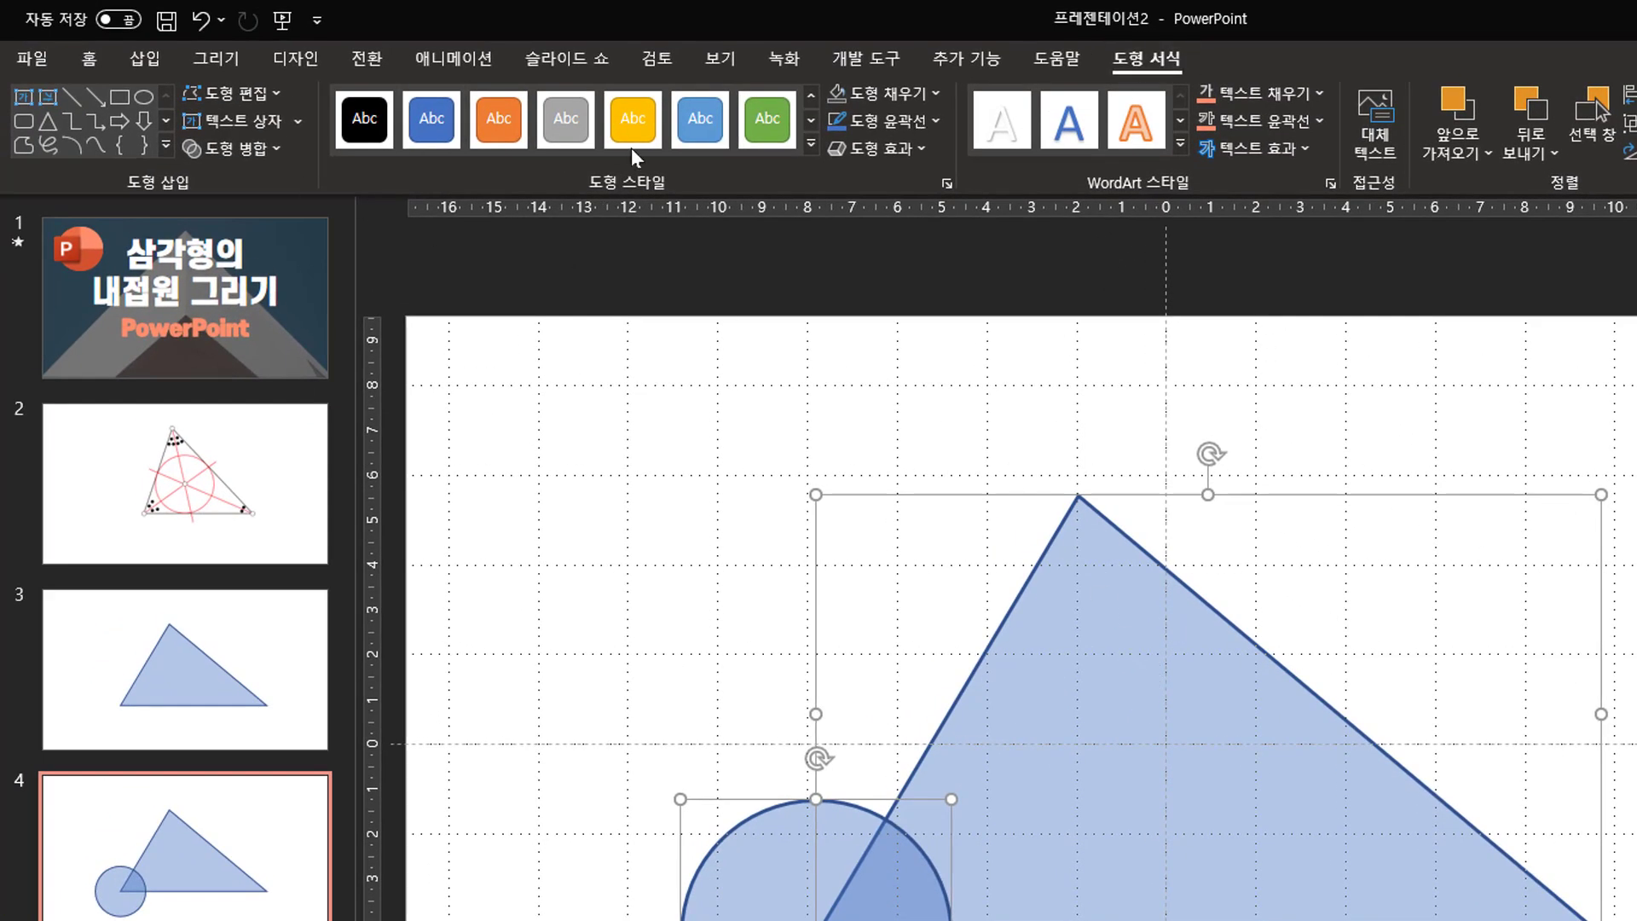
click(275, 153)
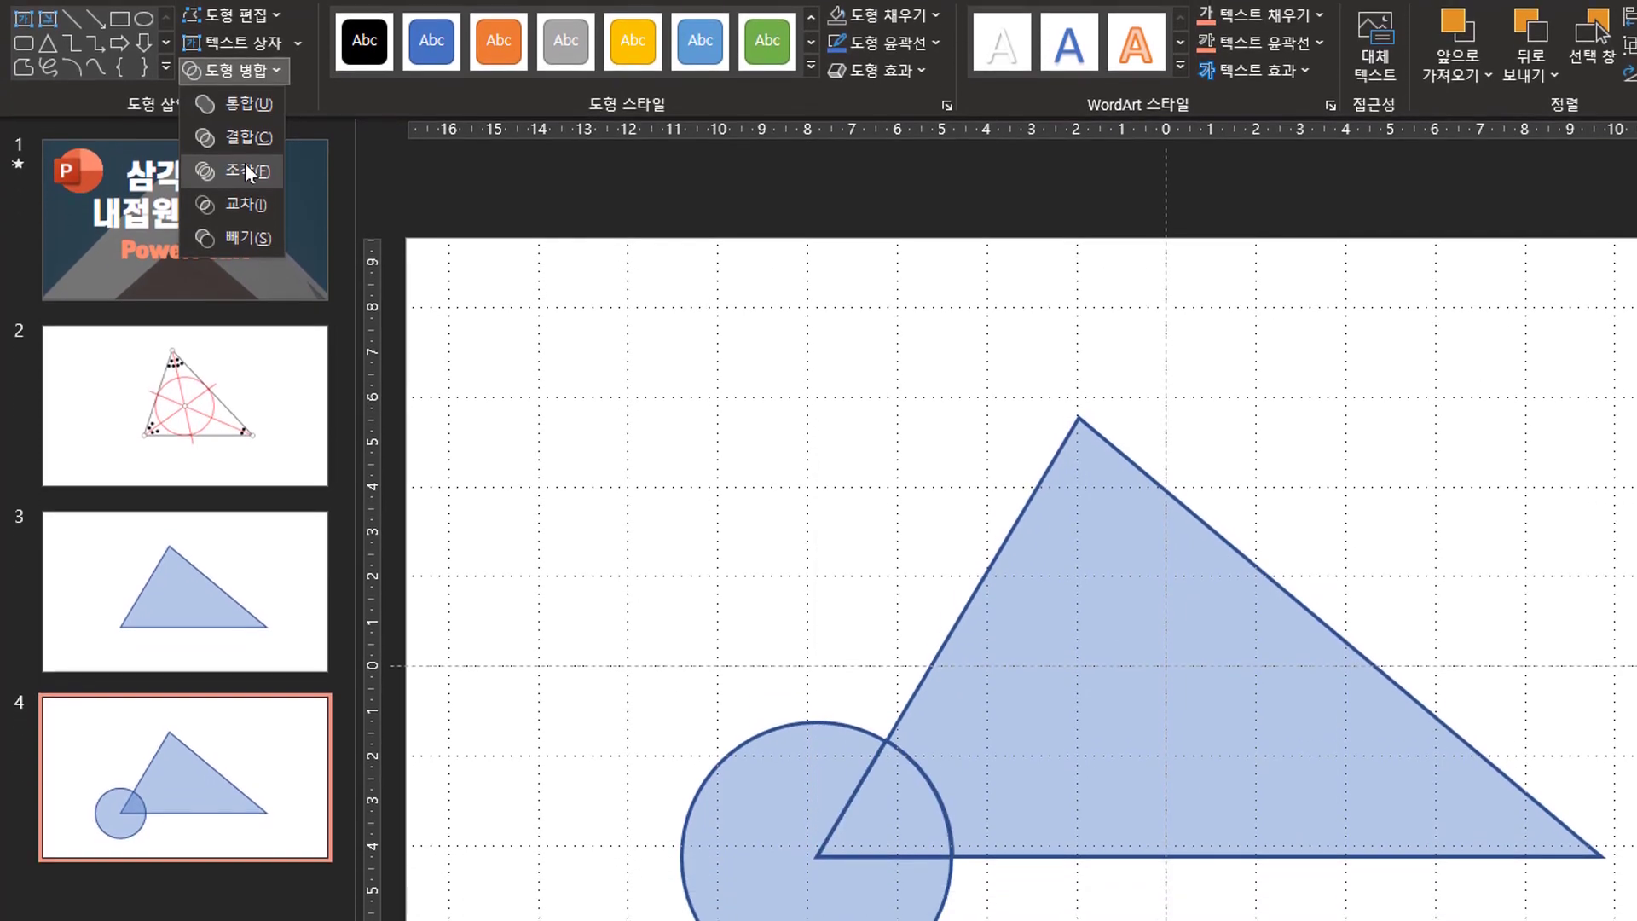
click(246, 171)
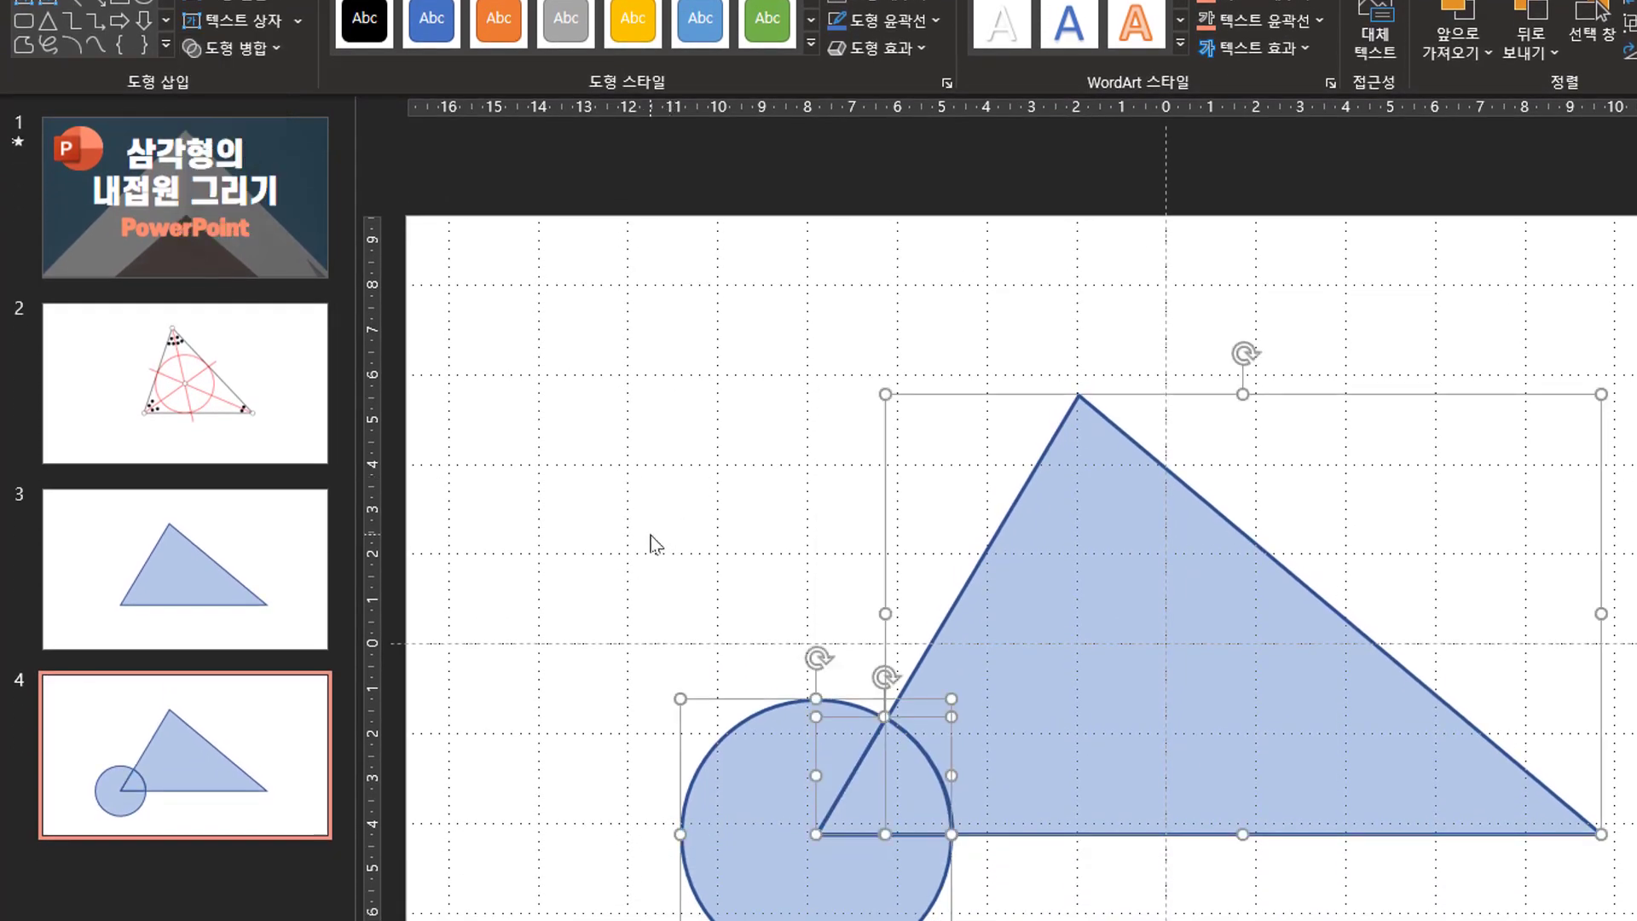
click(653, 543)
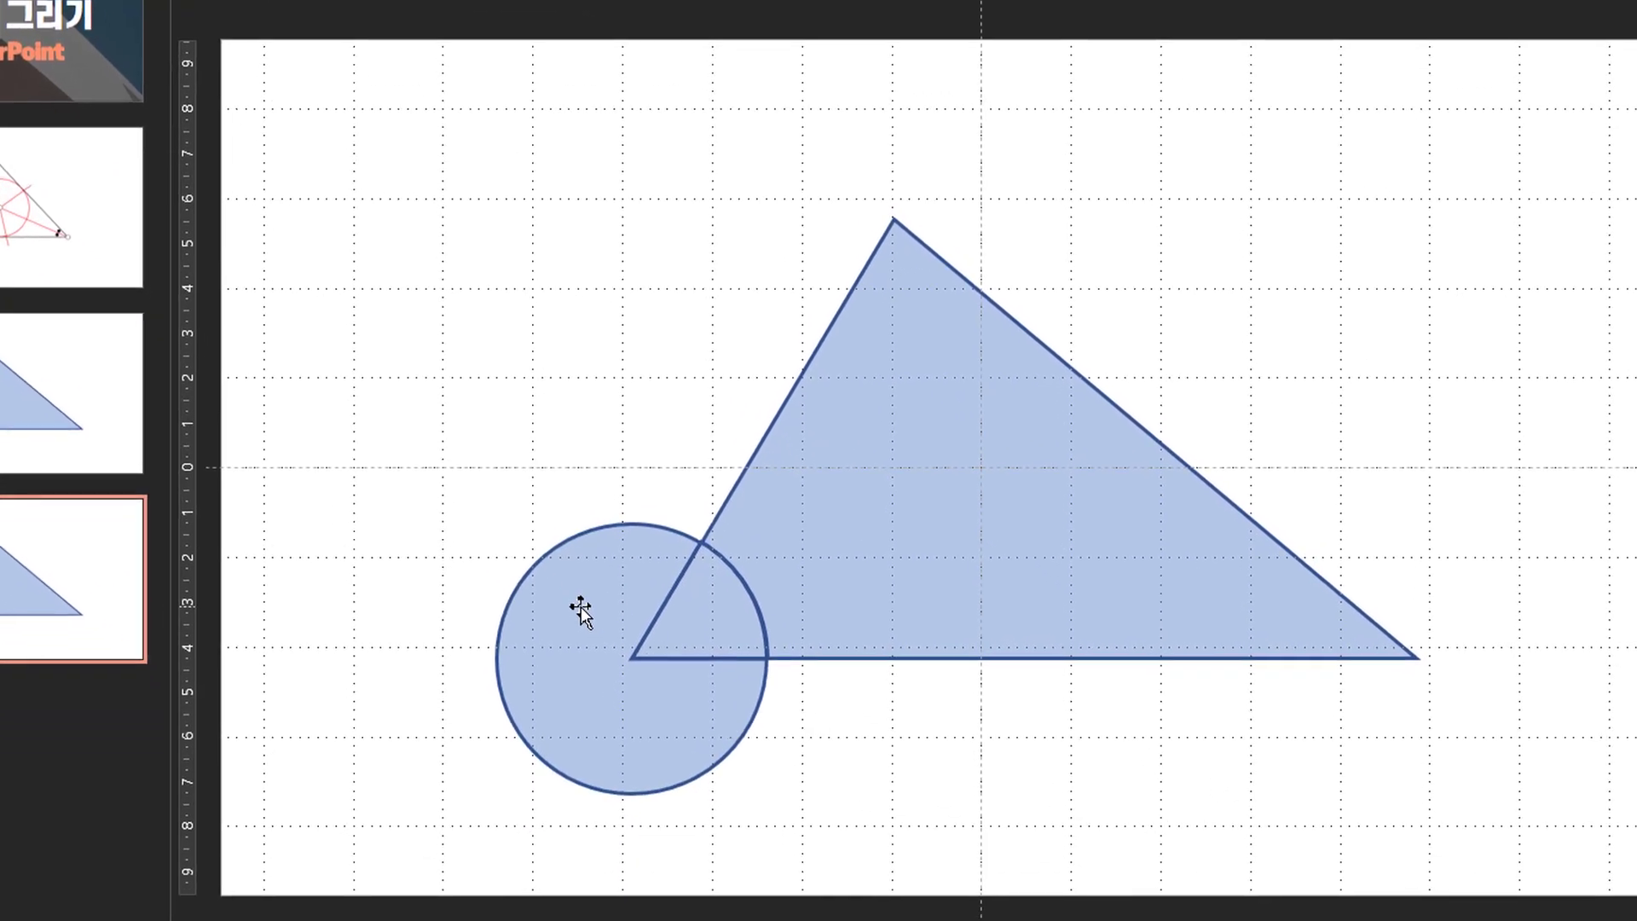
click(763, 791)
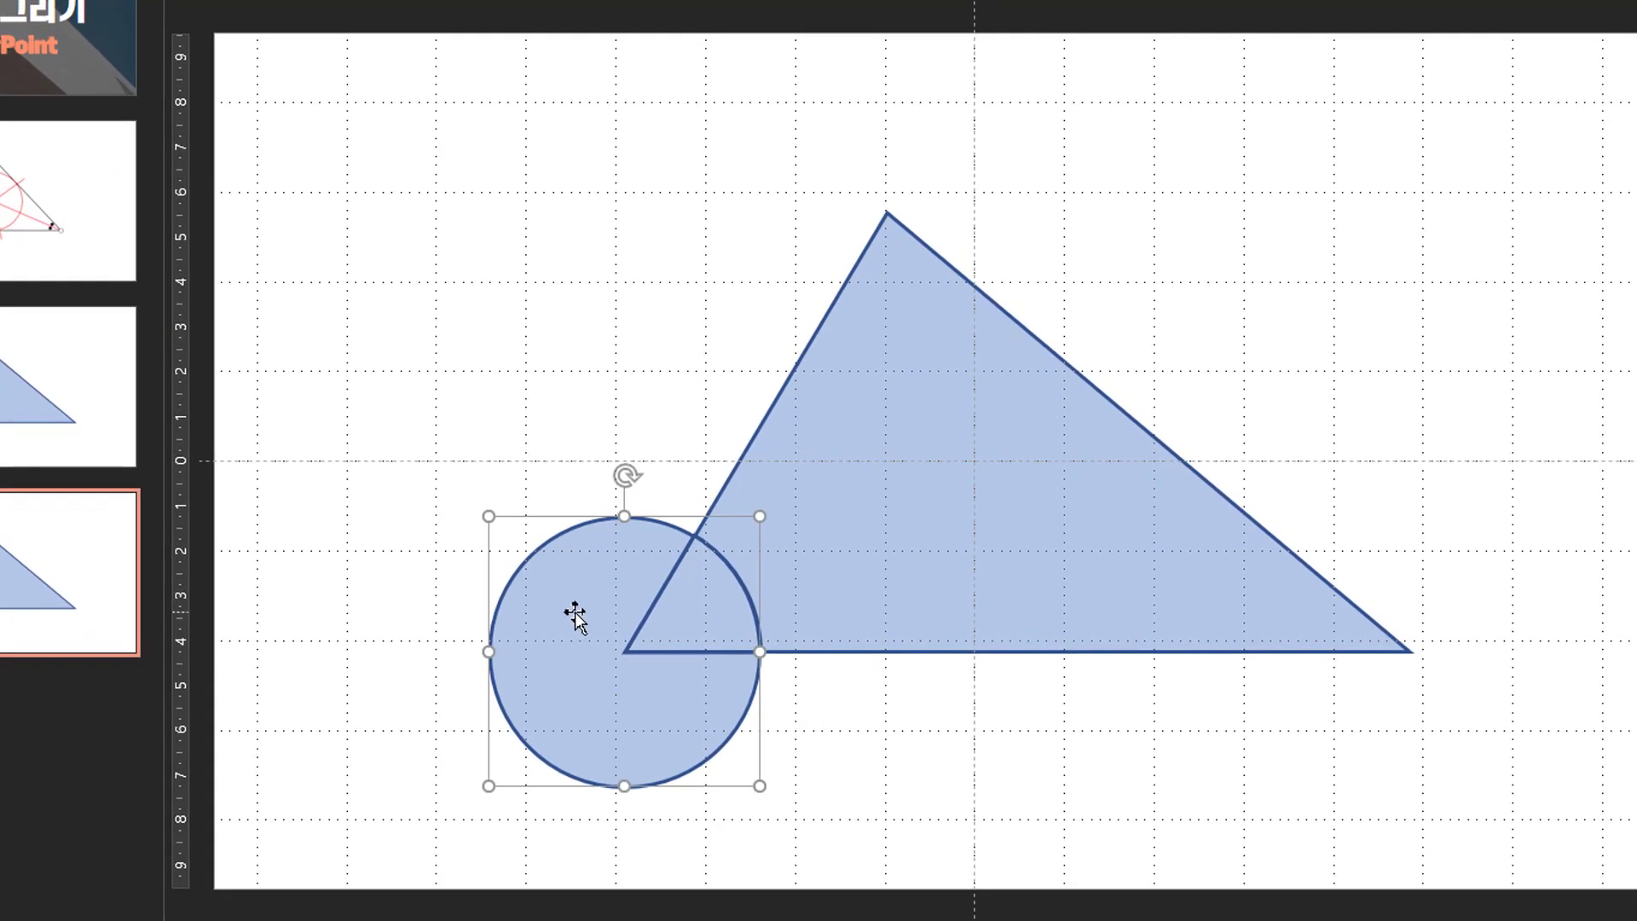
key(Delete)
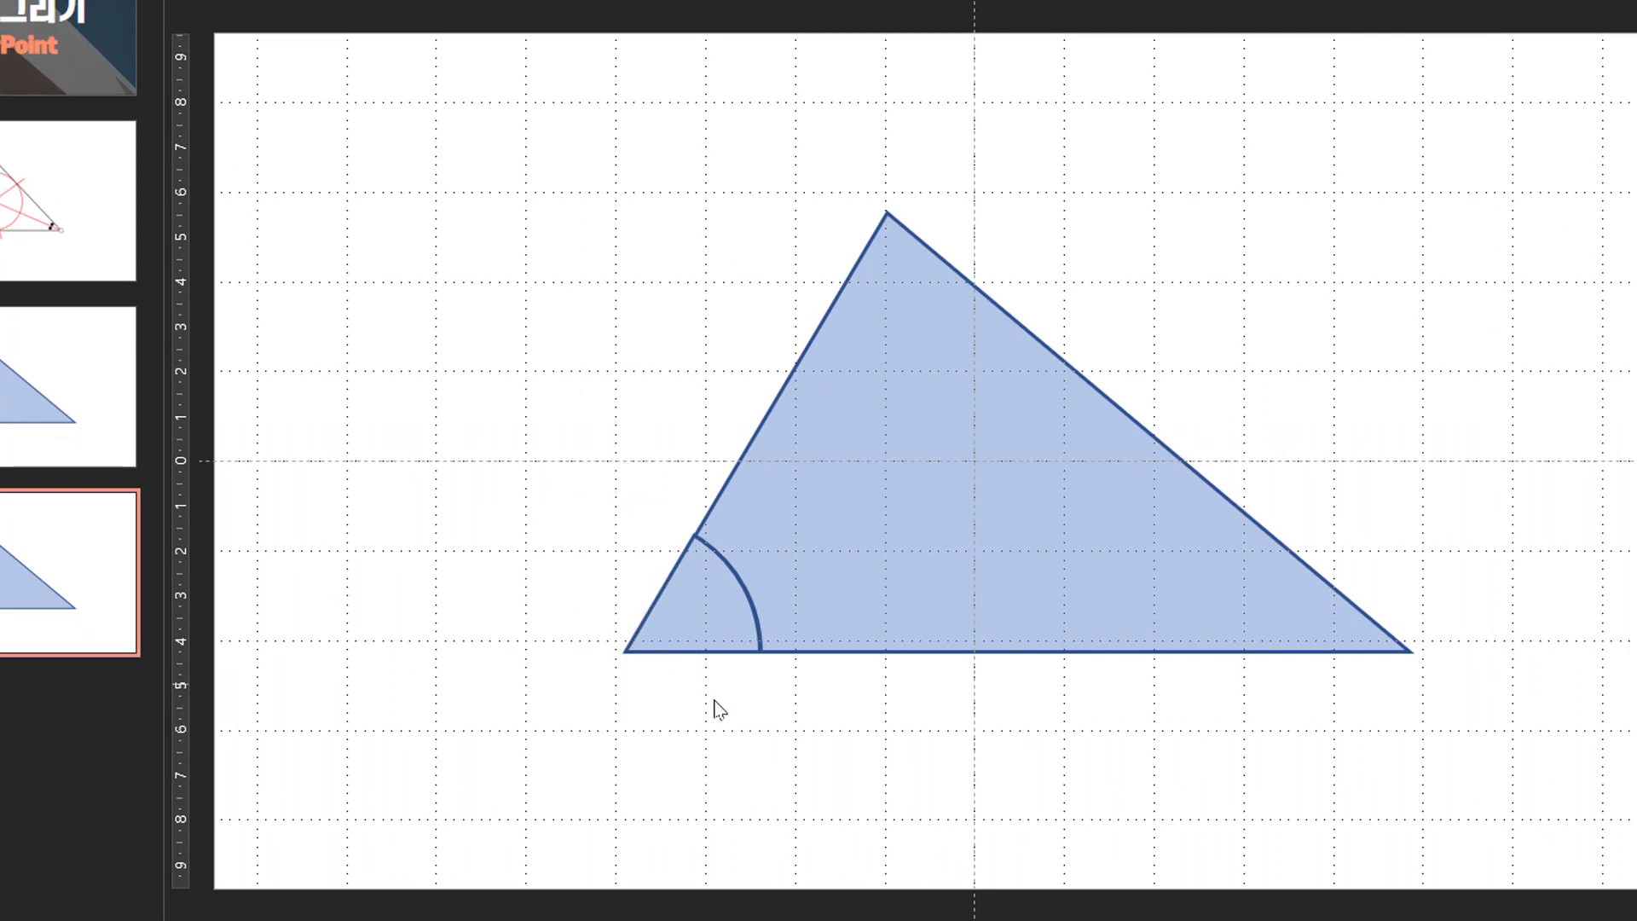
Try narrowing the sector at the triangle's lower-left corner from its left side, and undo the resize.
click(687, 558)
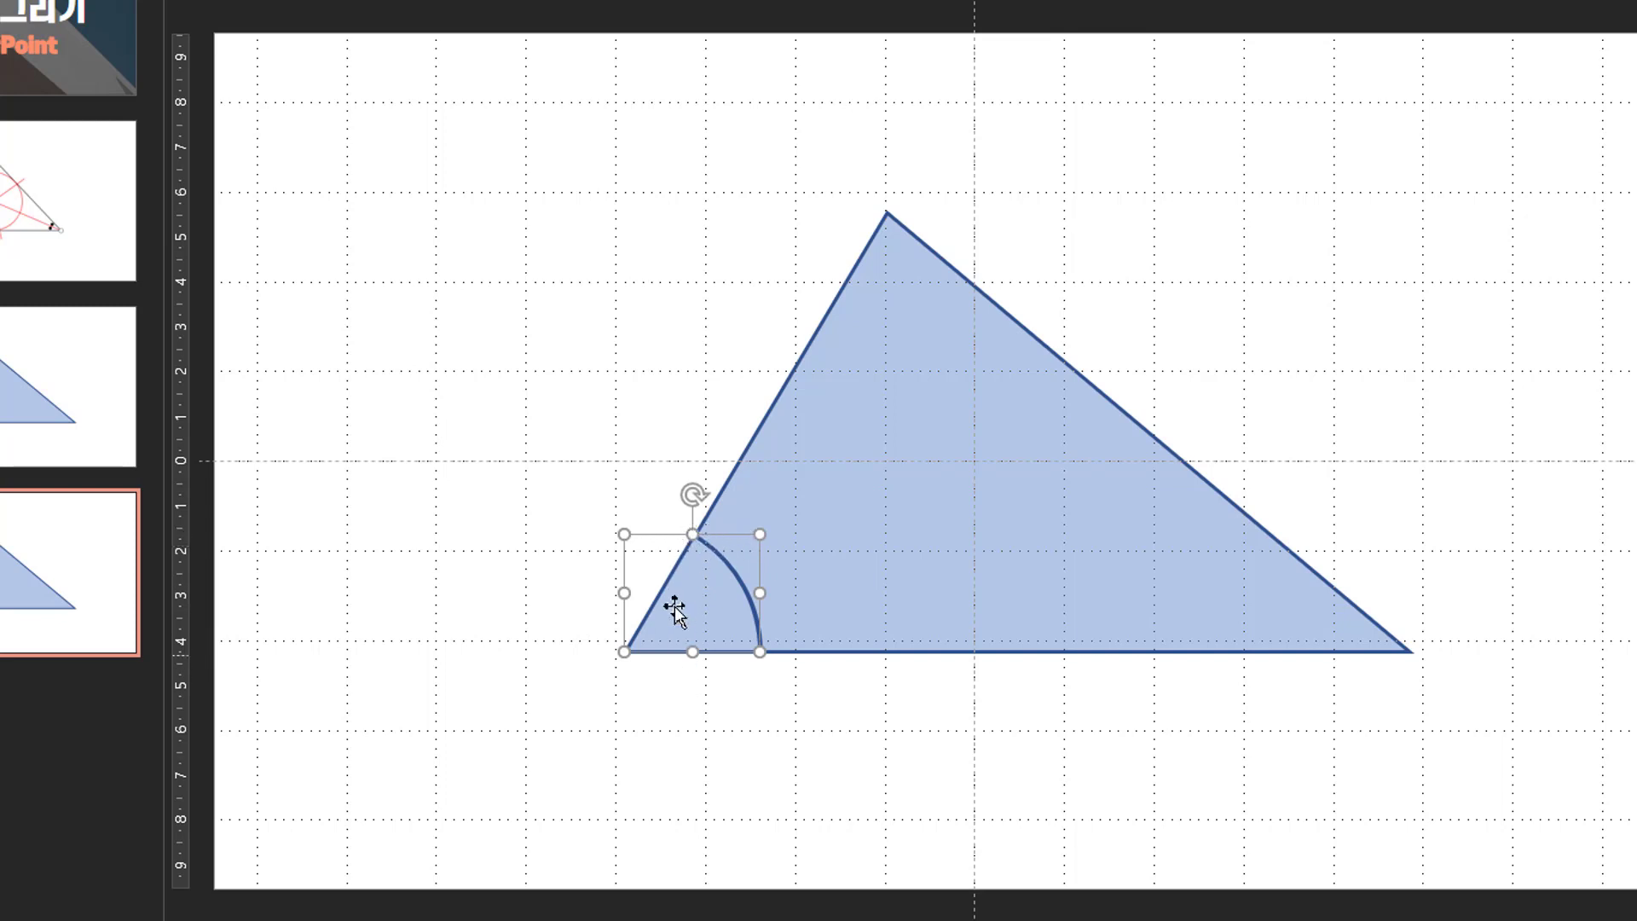
drag(625, 585, 663, 593)
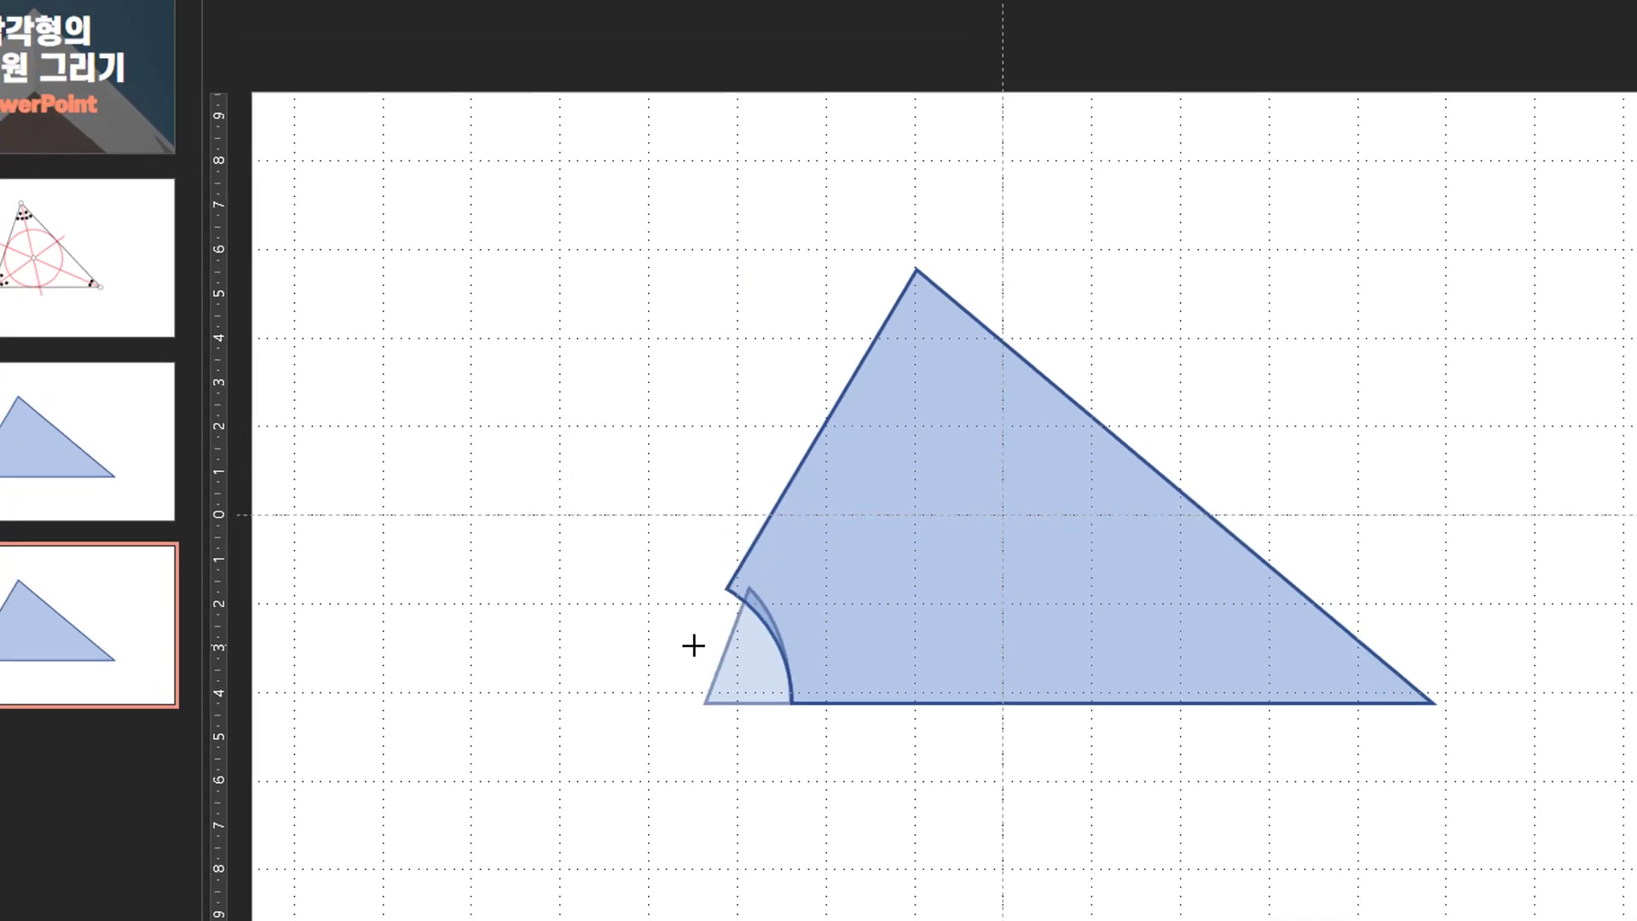
drag(693, 645, 694, 646)
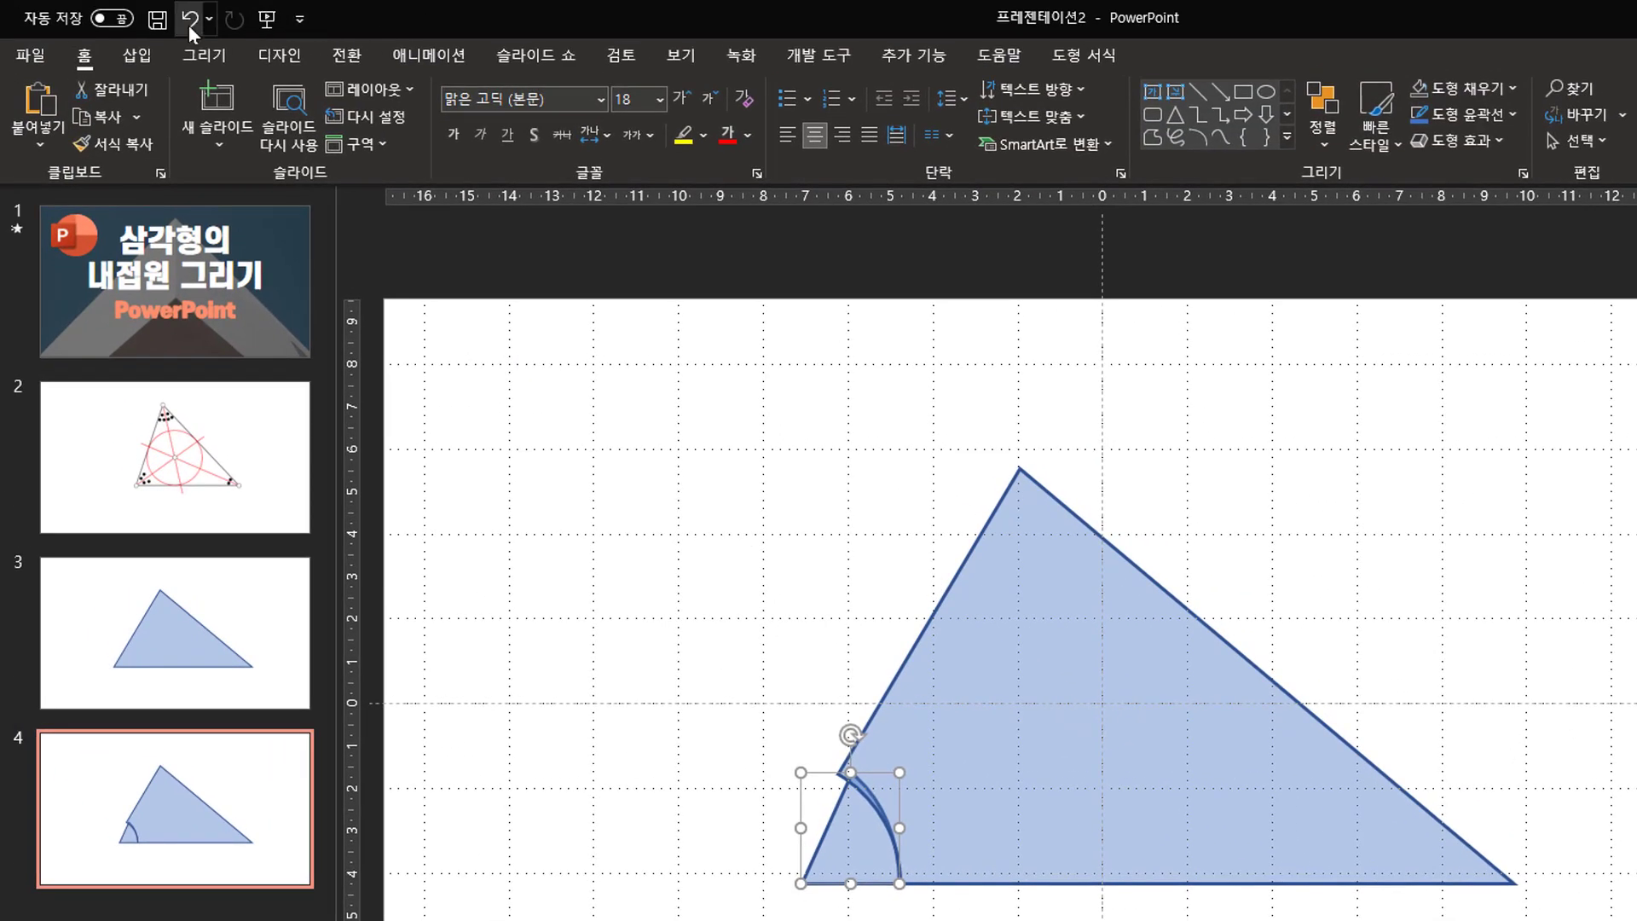
click(189, 21)
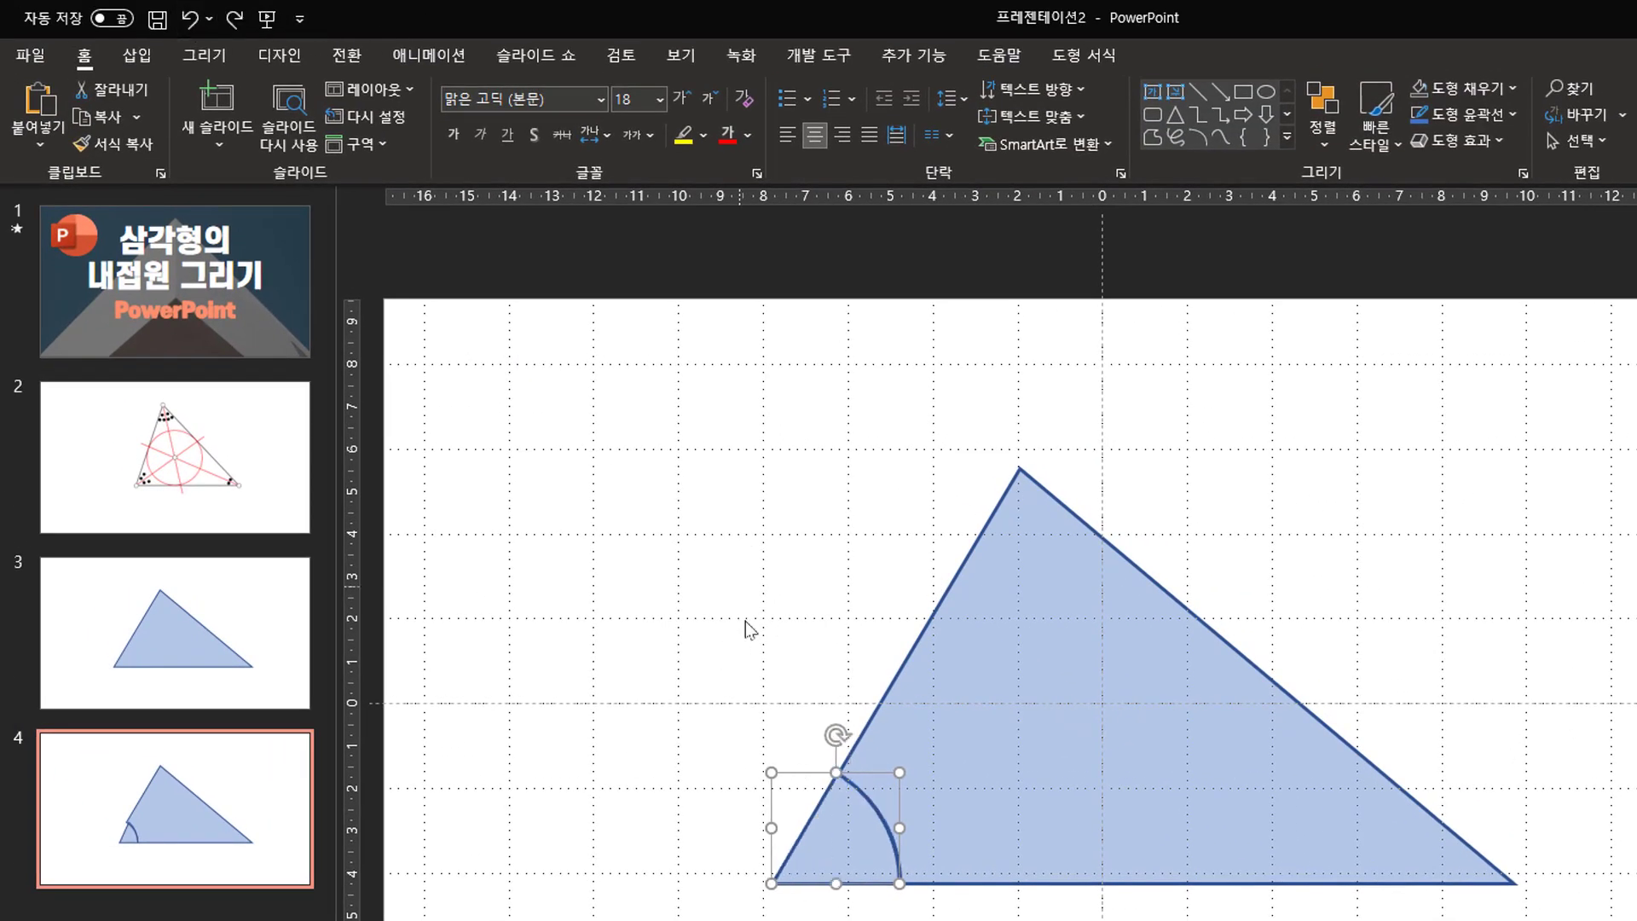
Draw a rectangle about 3.7 cm wide and 5.5 cm high in the empty area at the slide's upper left.
click(741, 635)
click(139, 56)
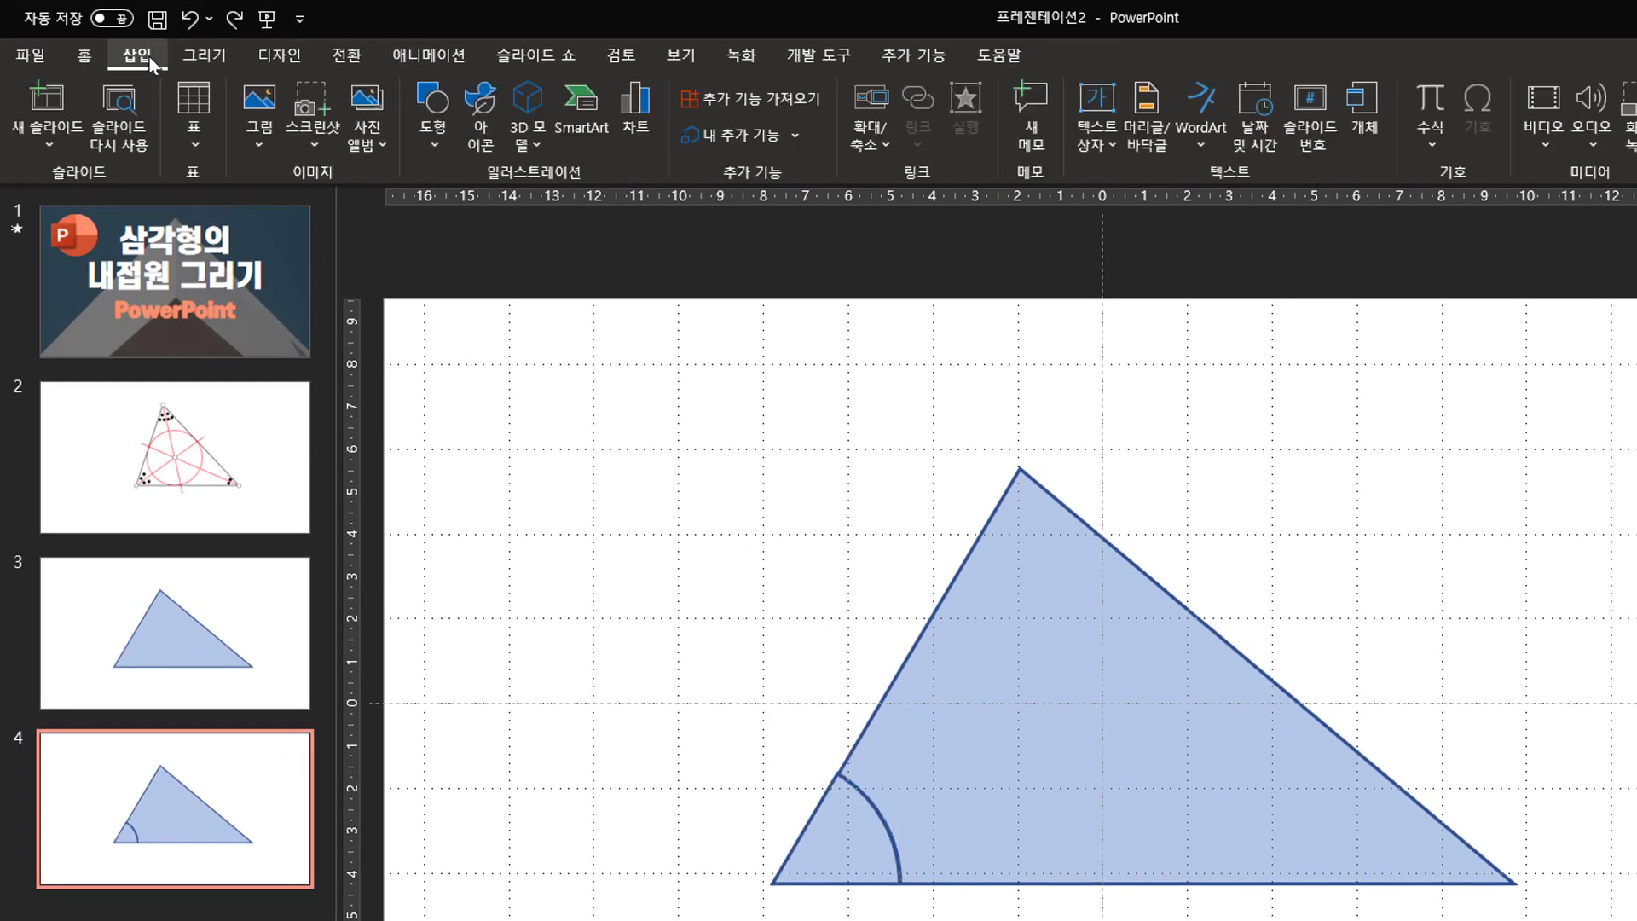
click(428, 145)
click(513, 208)
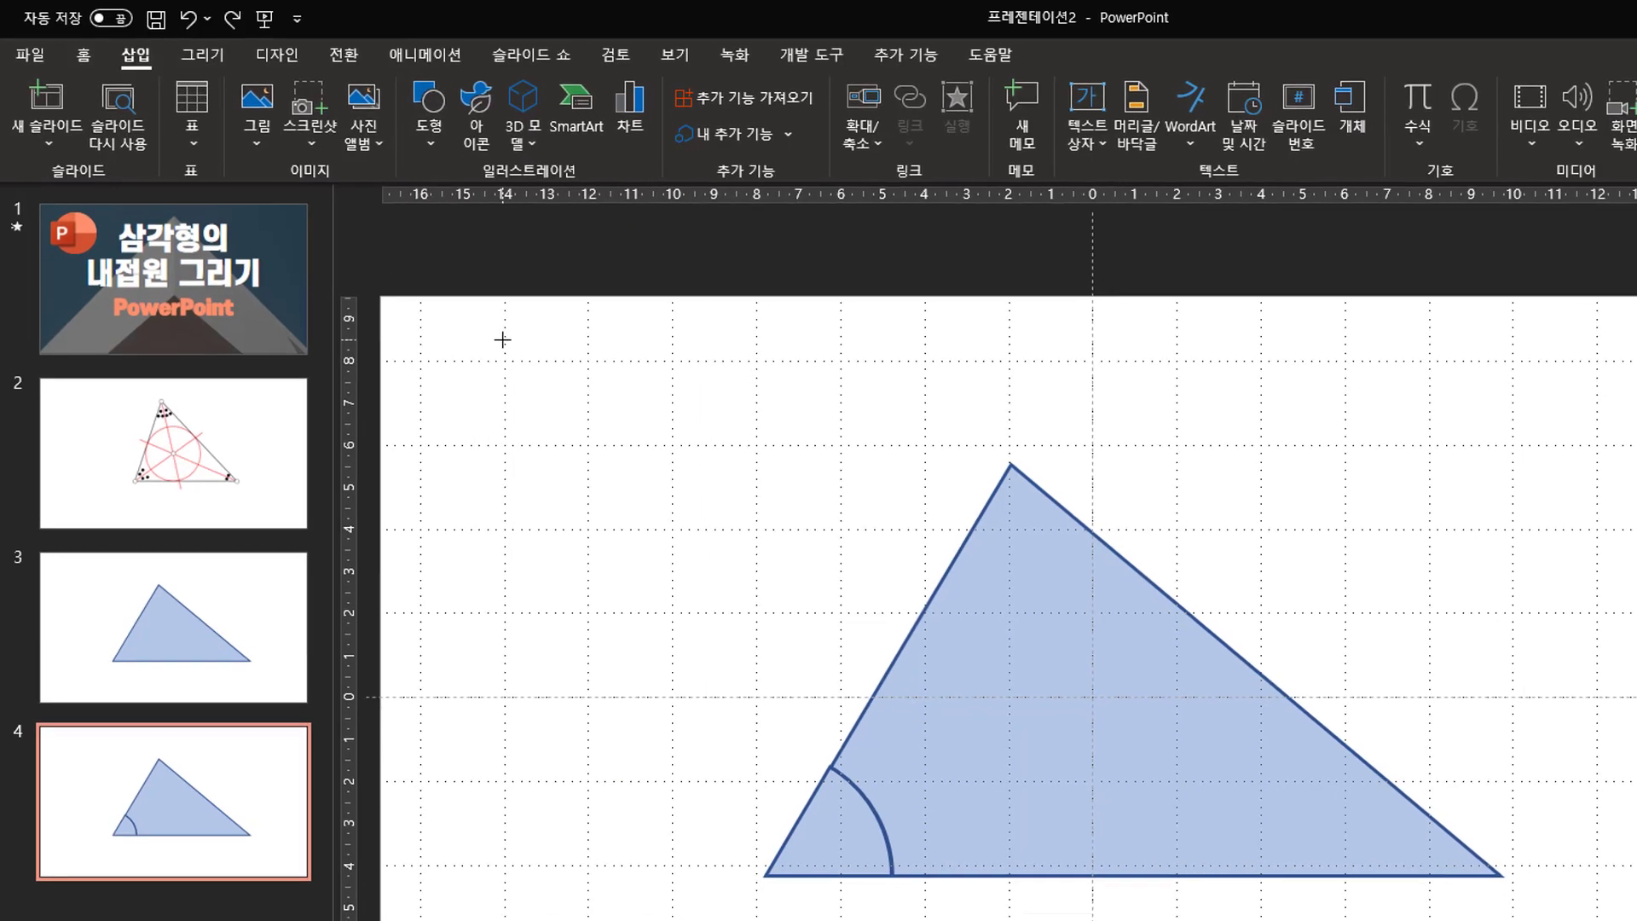
drag(505, 341, 664, 576)
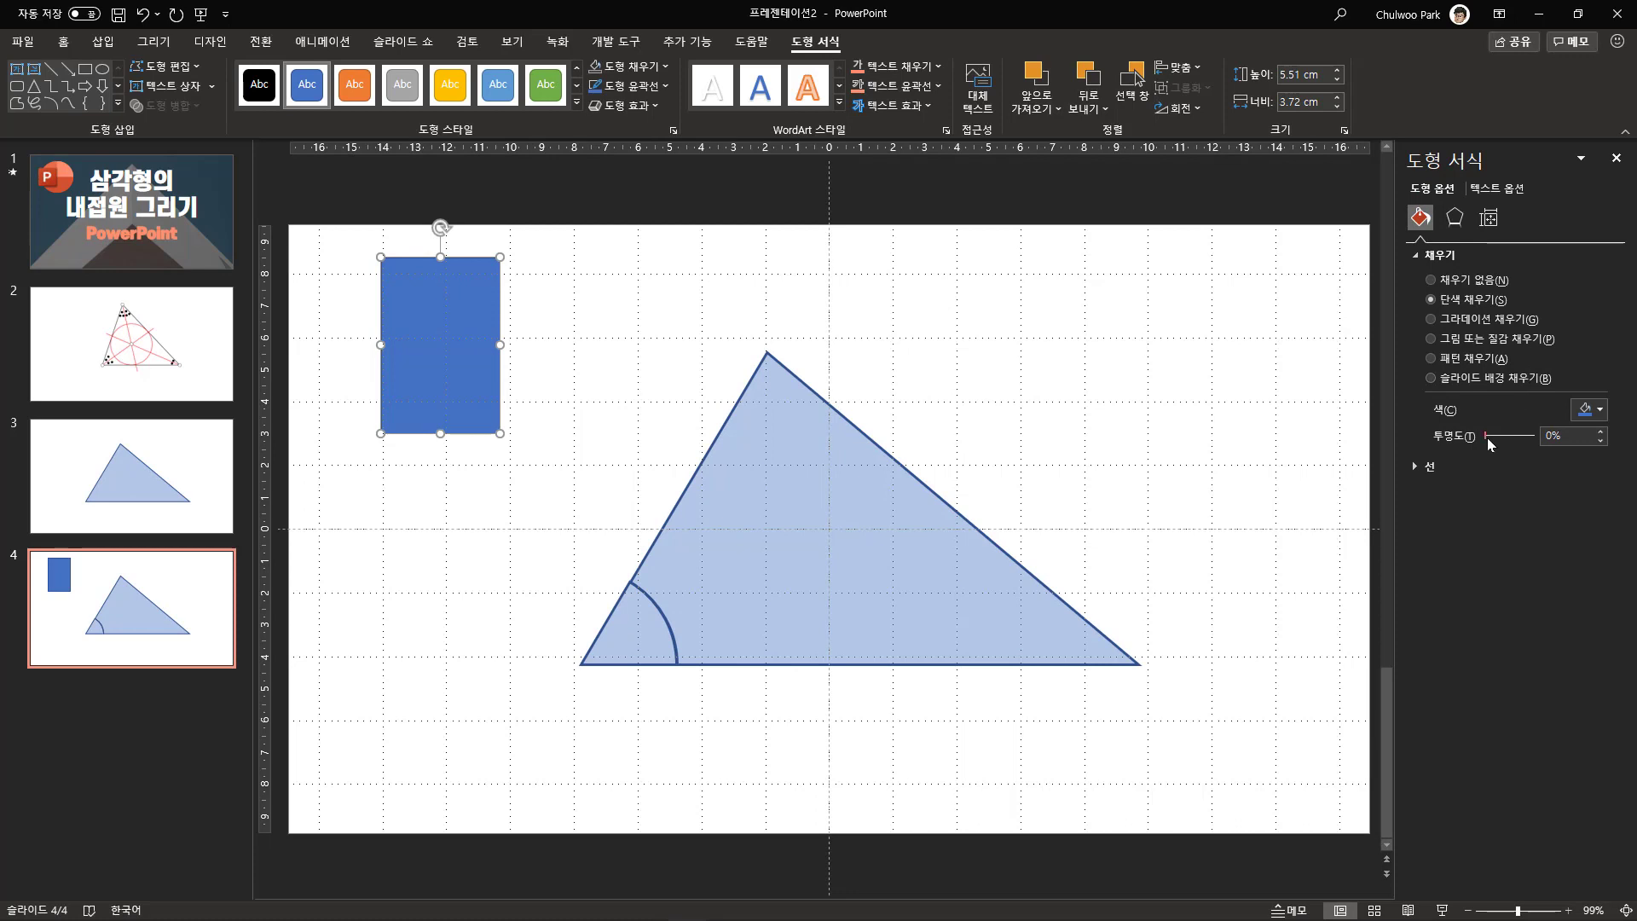
Set the new rectangle's fill transparency to 53% and its outline weight to 1½ pt.
drag(1491, 438, 1512, 438)
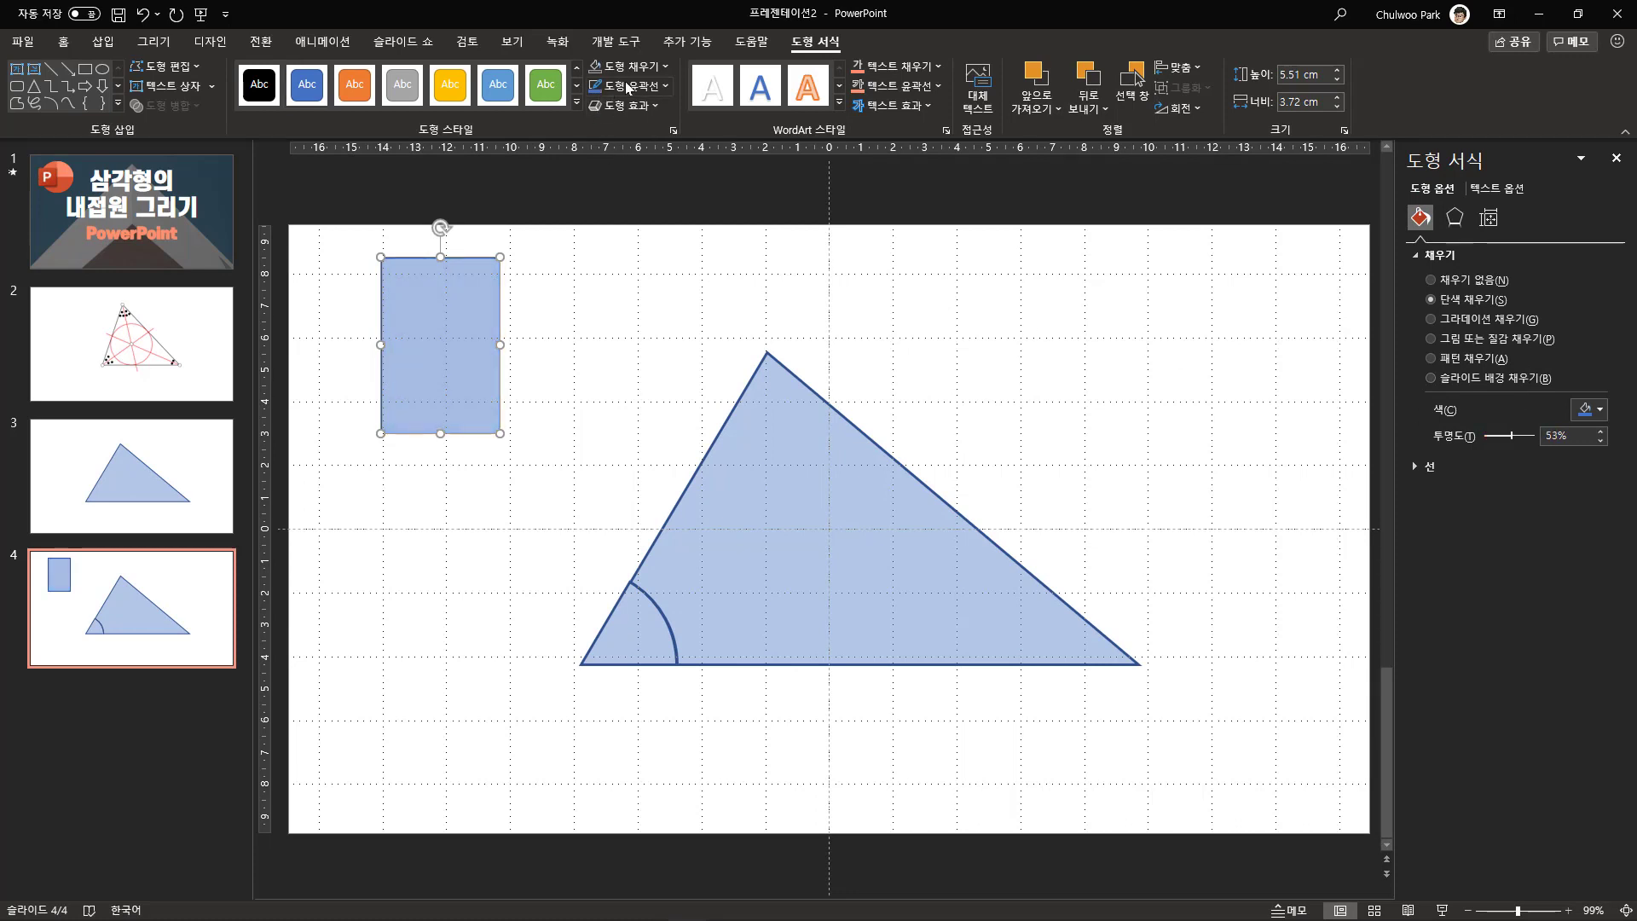
click(666, 86)
mouse_move(725, 397)
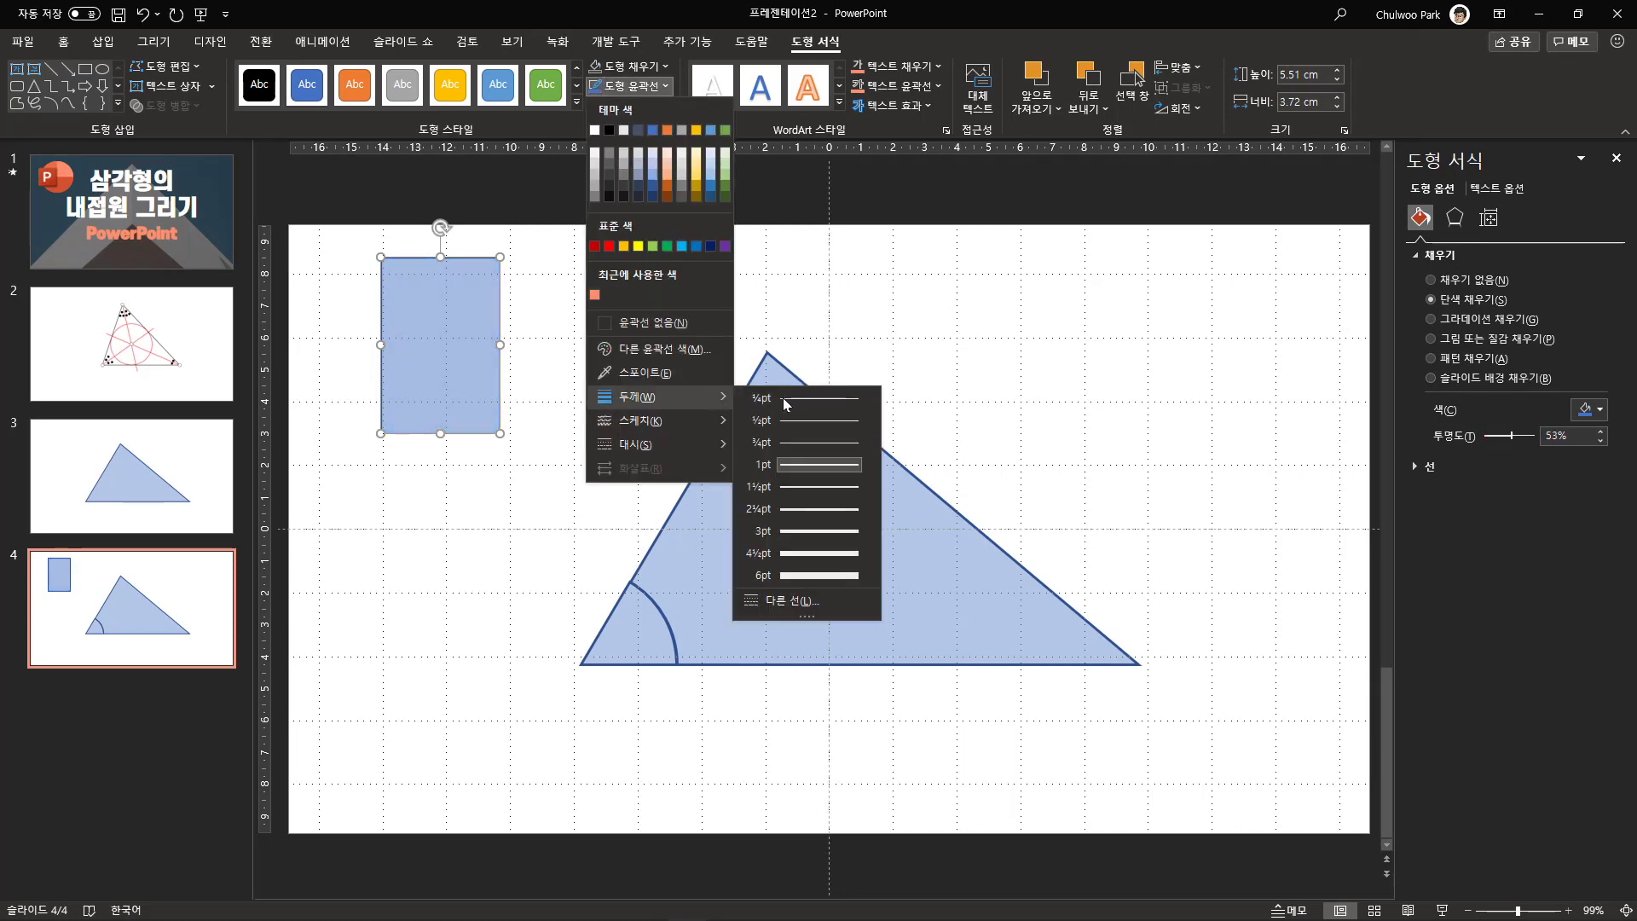
click(820, 487)
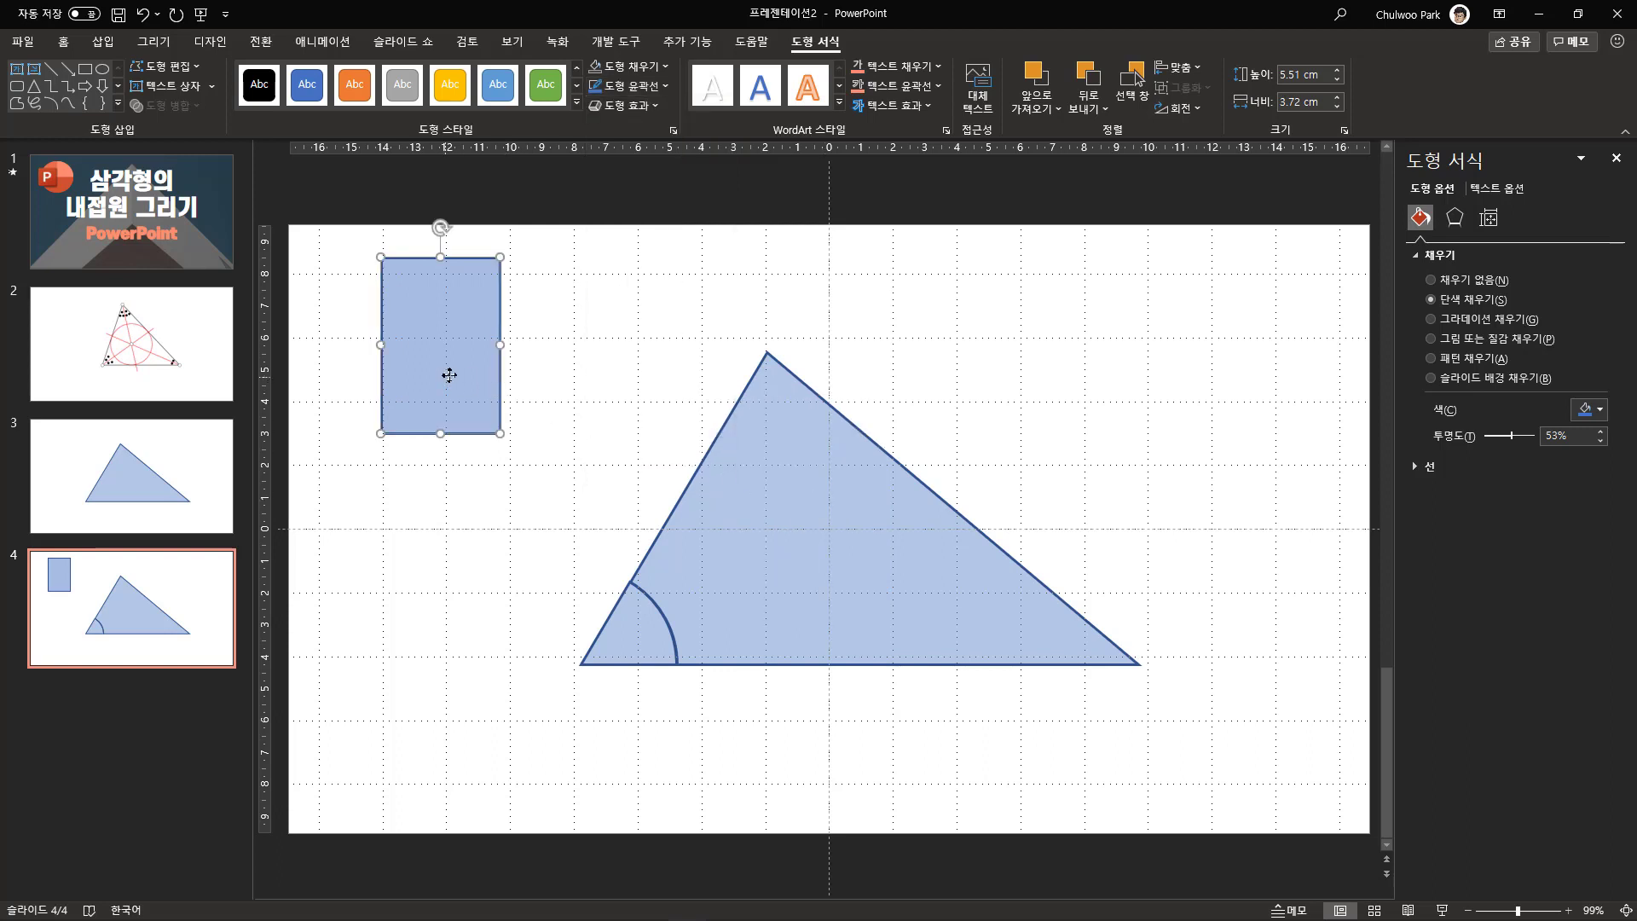
Move the rectangle onto the sector's arc and resize it so opposite corners meet the arc's two endpoints, about 1.5 cm wide.
drag(446, 373, 699, 702)
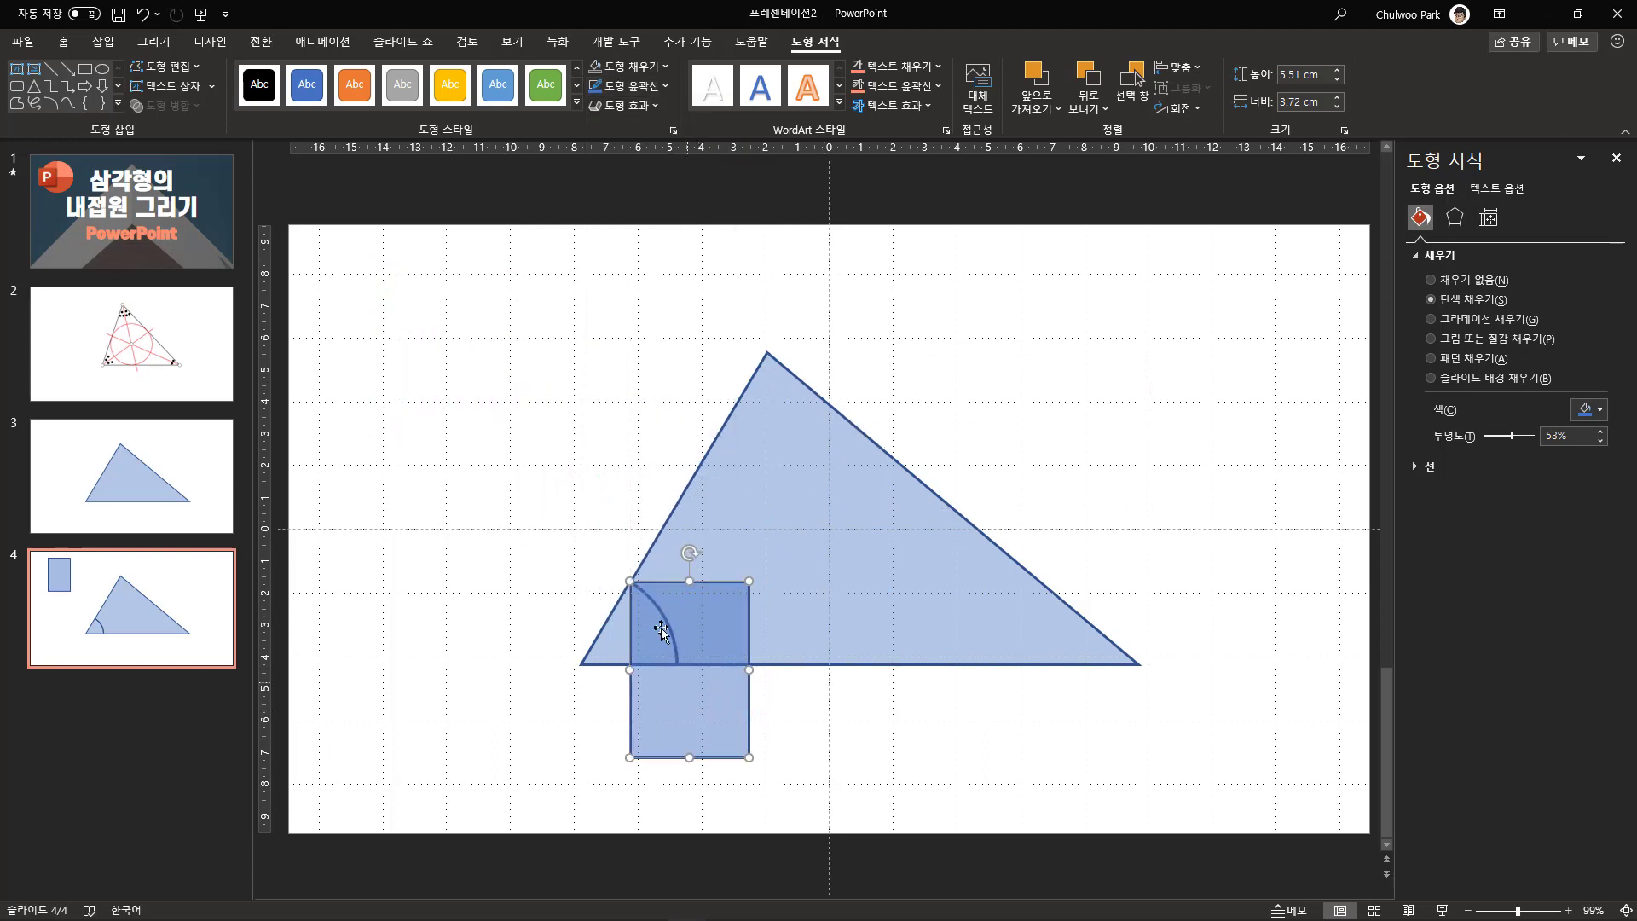
drag(690, 700, 676, 668)
drag(654, 755, 658, 665)
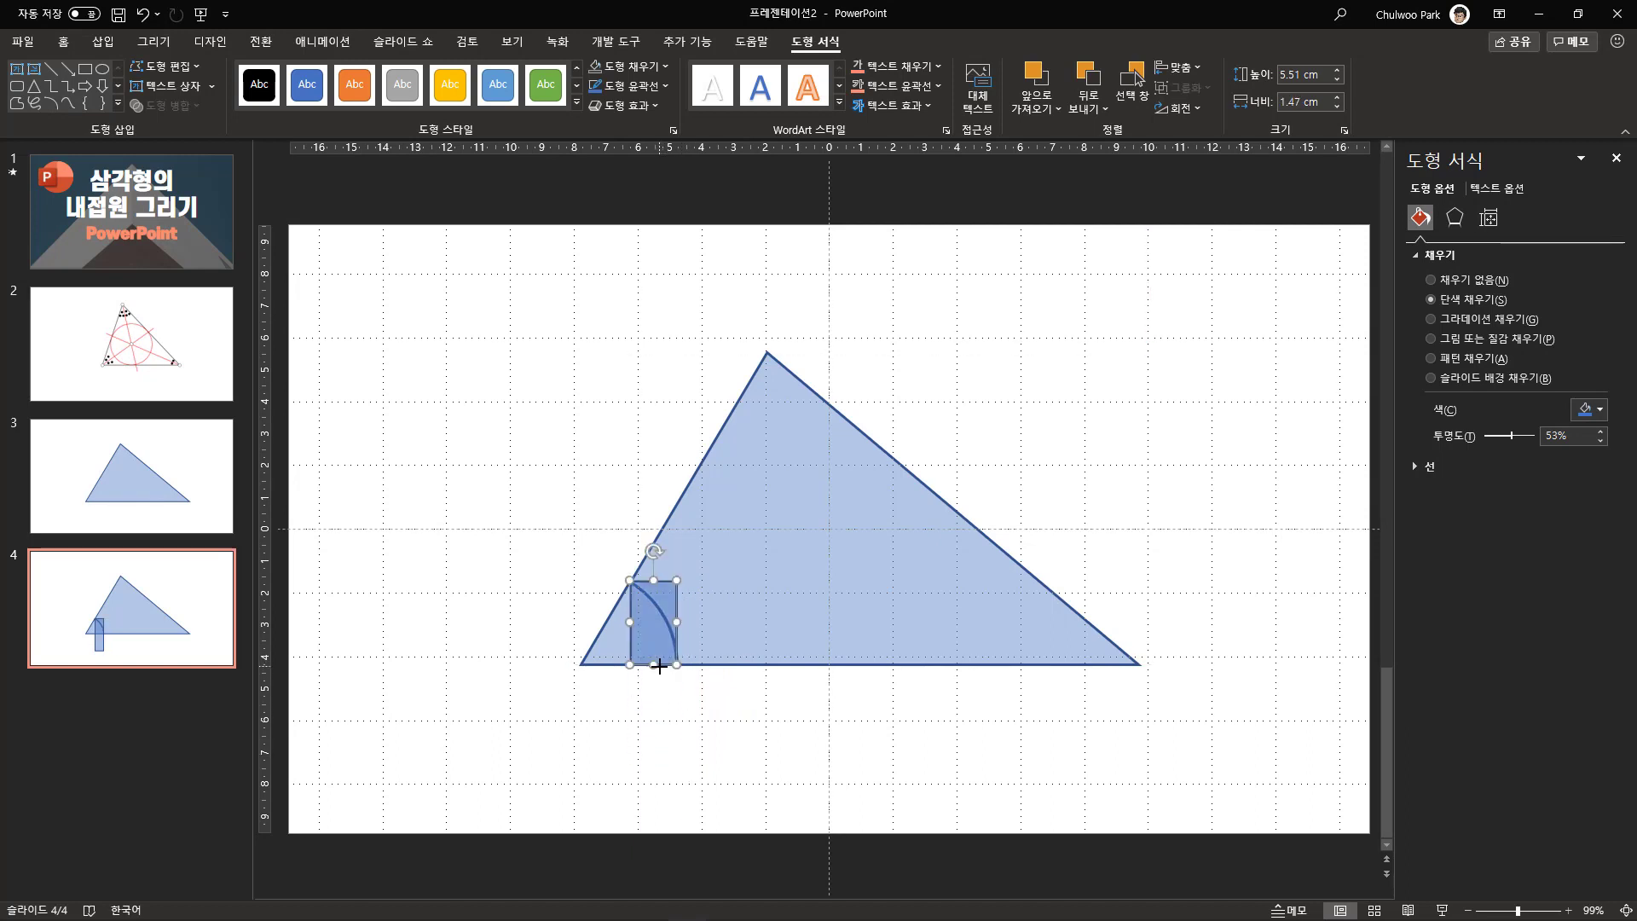
Delete the sector piece at the large triangle's lower-left corner.
click(602, 707)
click(603, 657)
key(Delete)
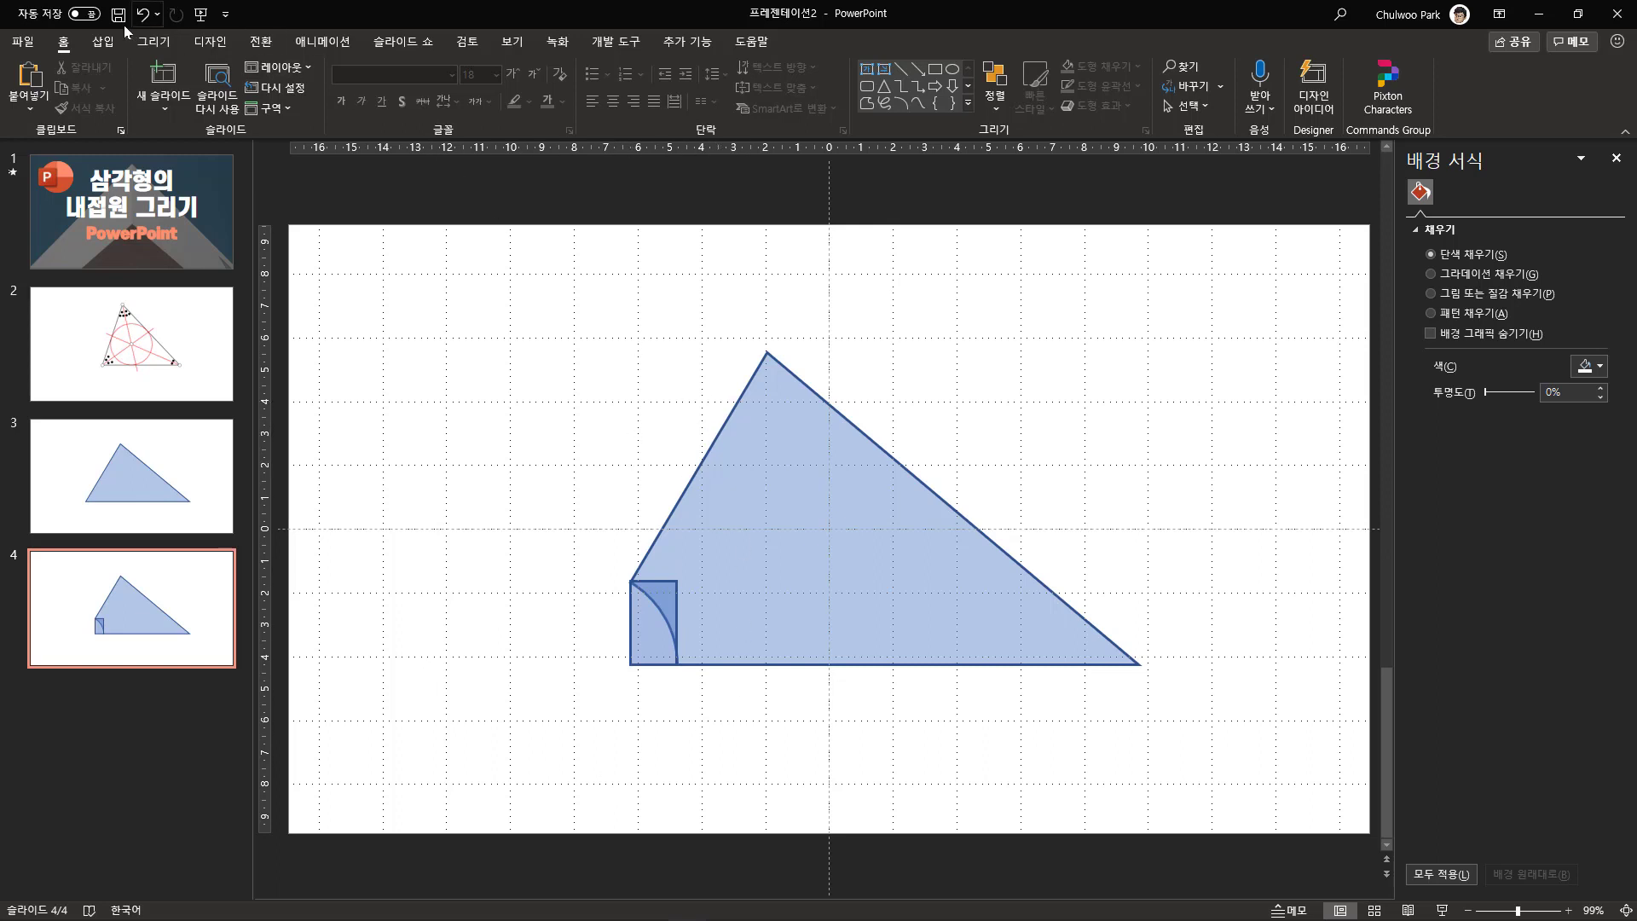
Draw a circle about 8.9 cm in diameter and place it in the slide's upper-left area, clear of the triangle.
click(104, 41)
click(323, 109)
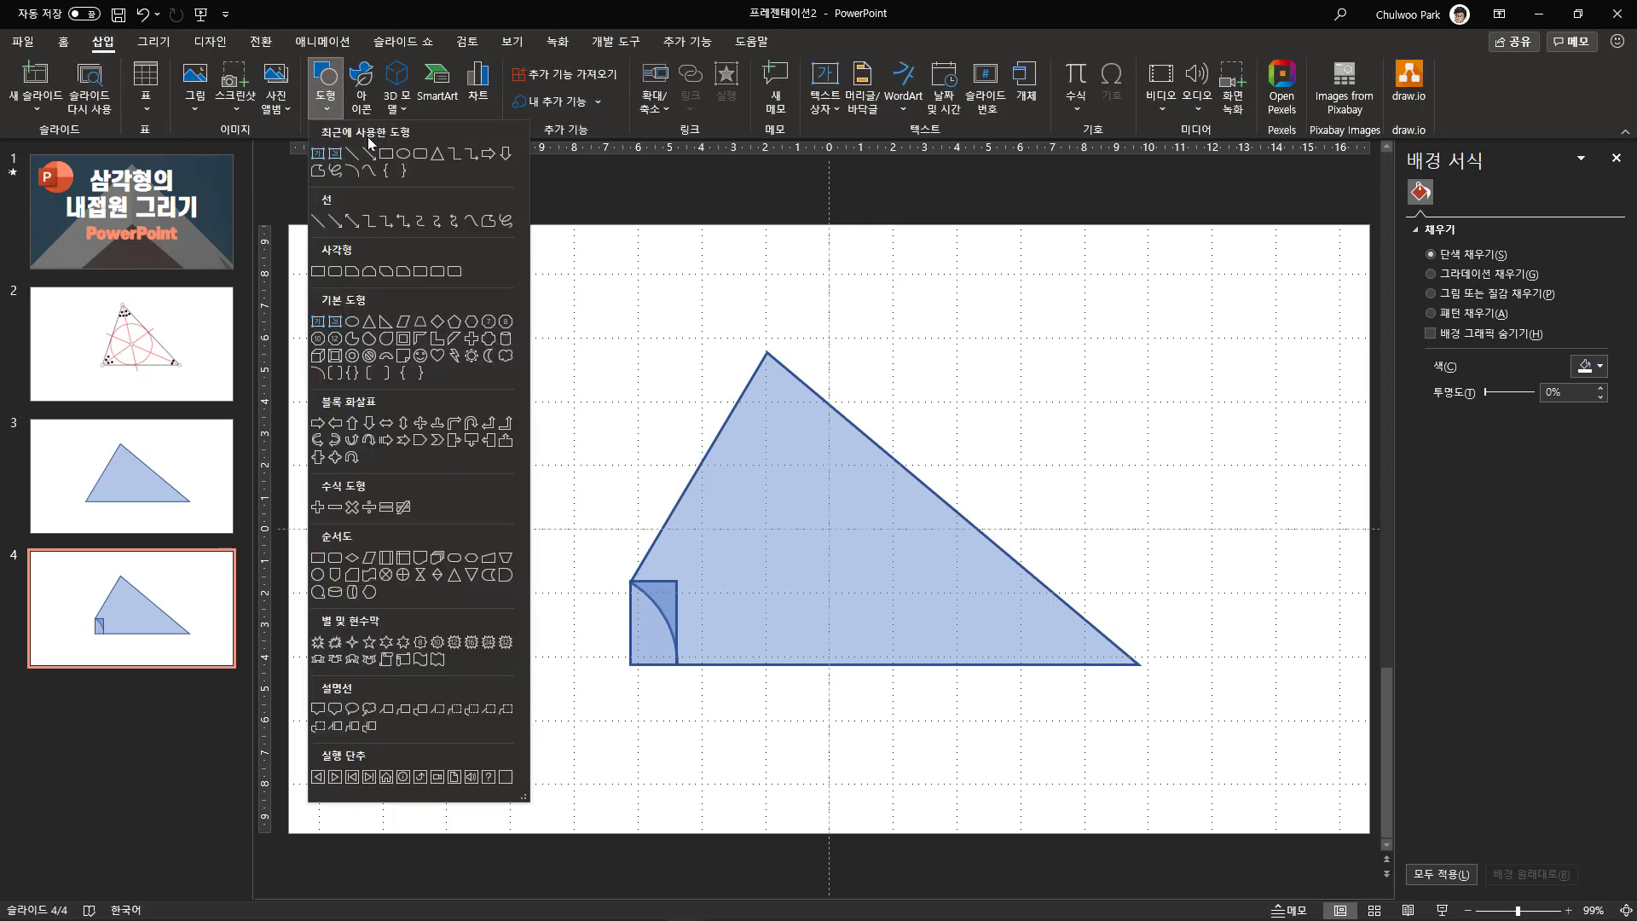
click(412, 162)
drag(393, 312, 640, 533)
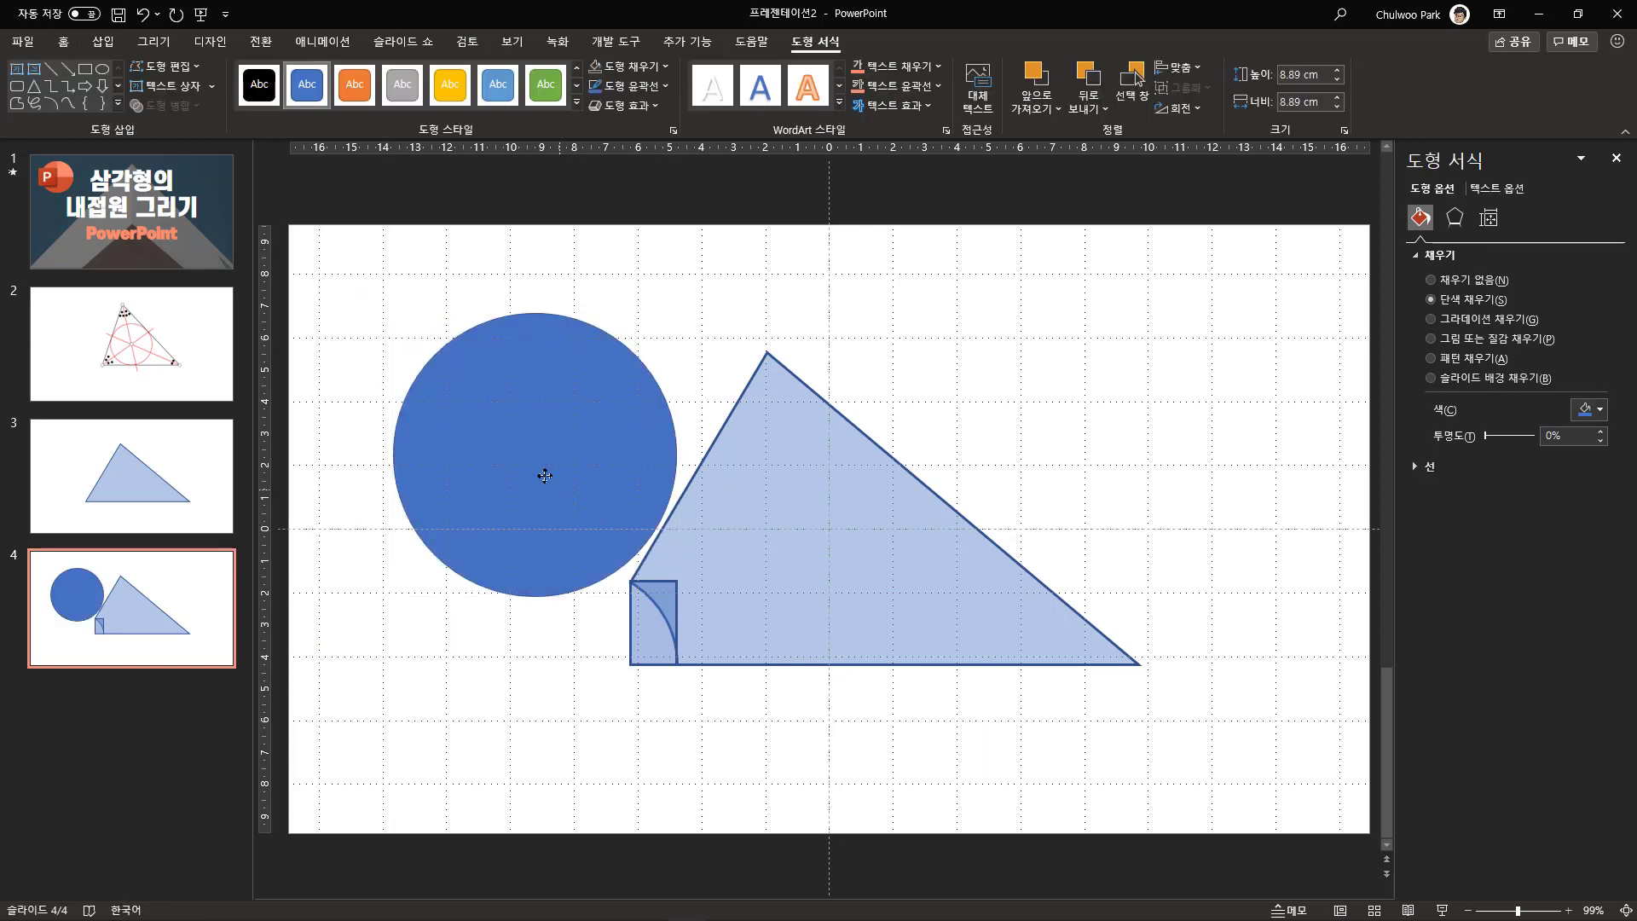
drag(540, 468, 490, 420)
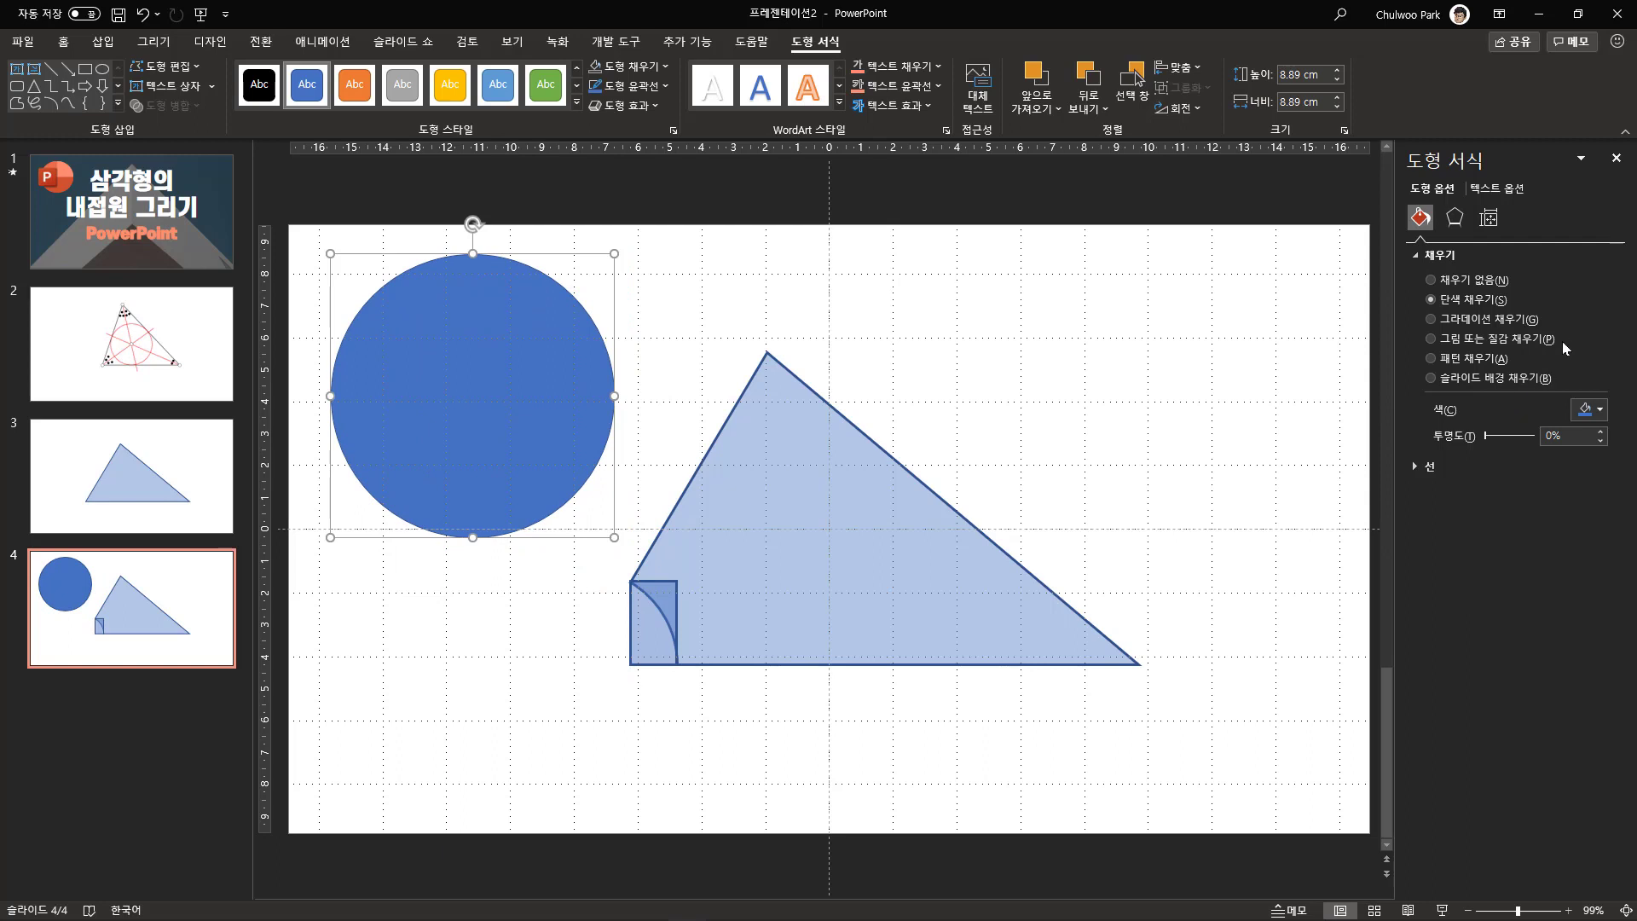
Set the circle's fill transparency to 66% and give it a thicker outline.
drag(1483, 436, 1517, 438)
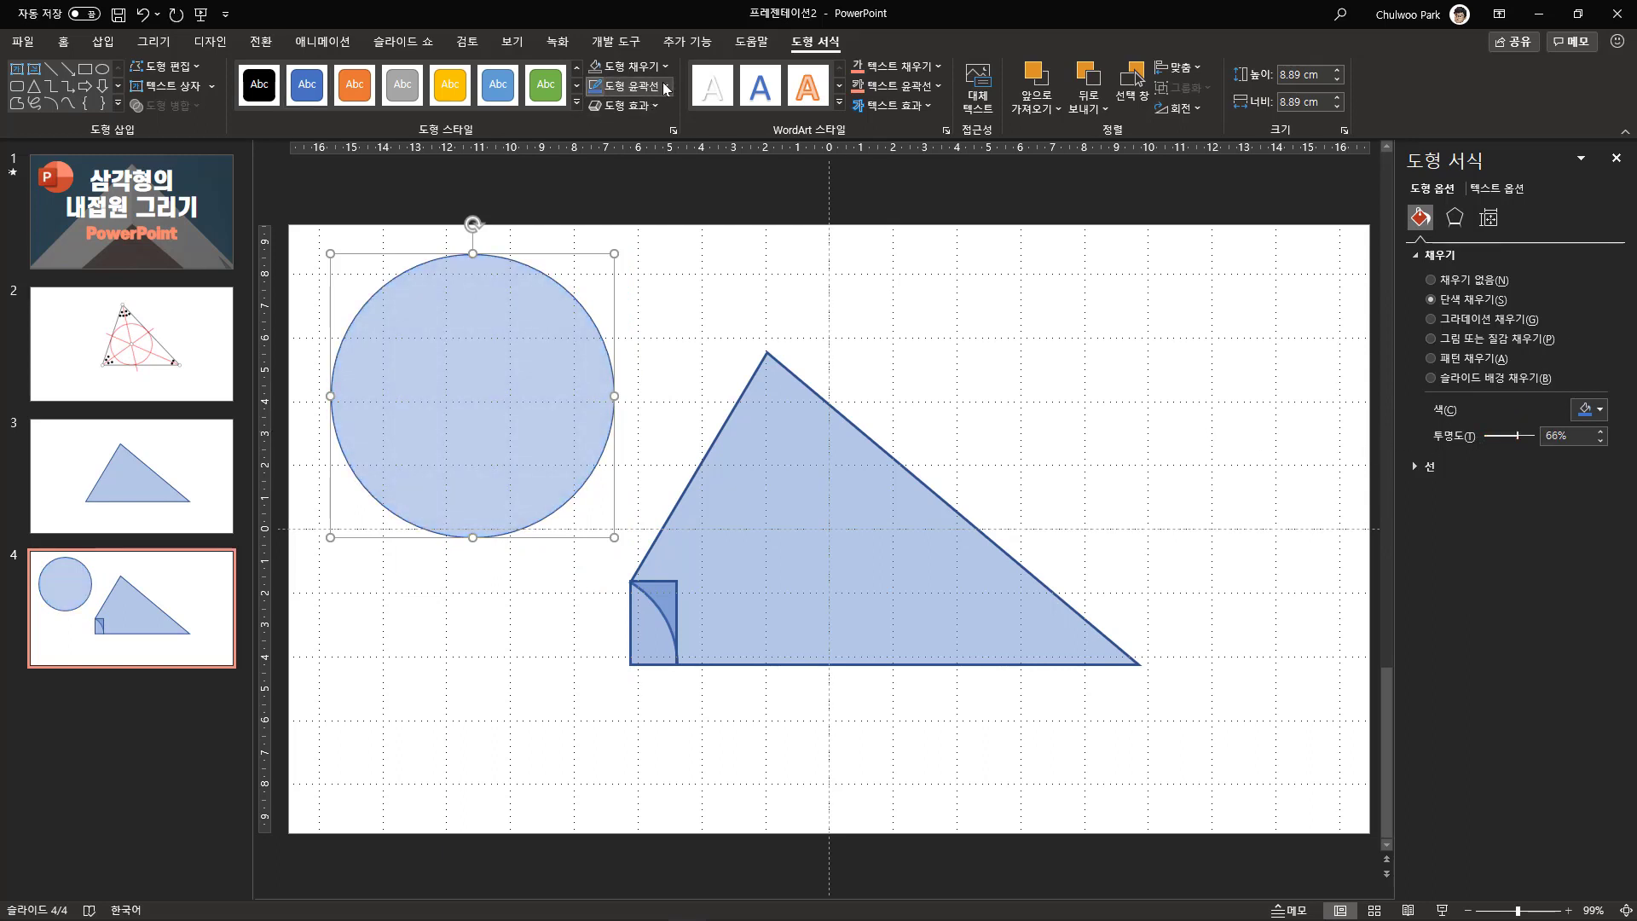
click(635, 87)
mouse_move(682, 396)
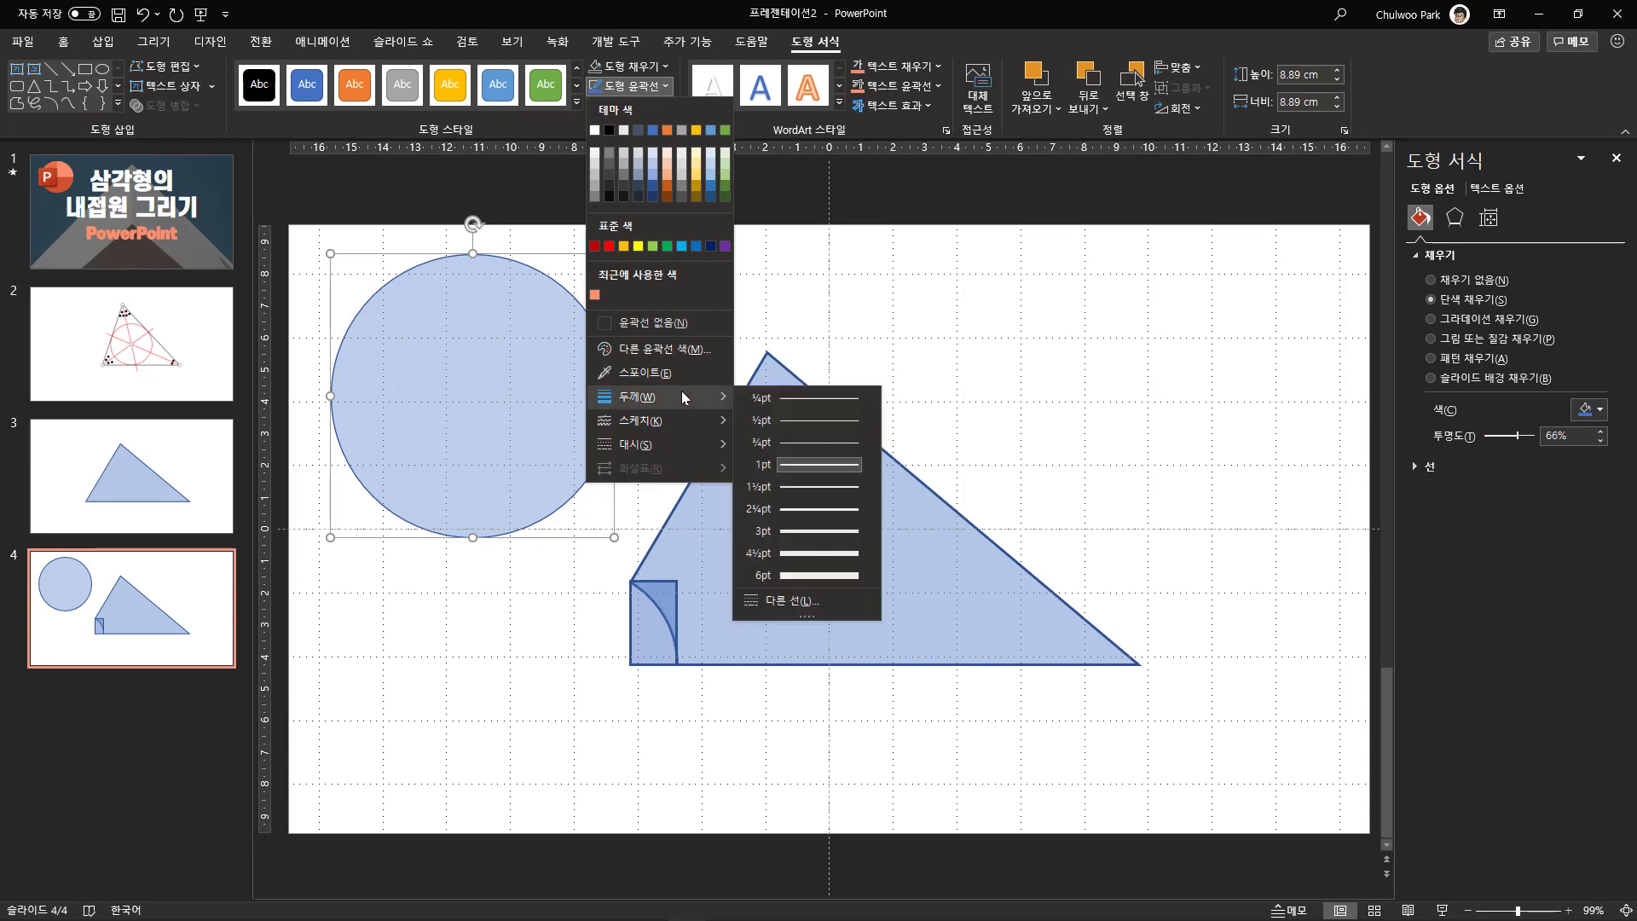
click(837, 506)
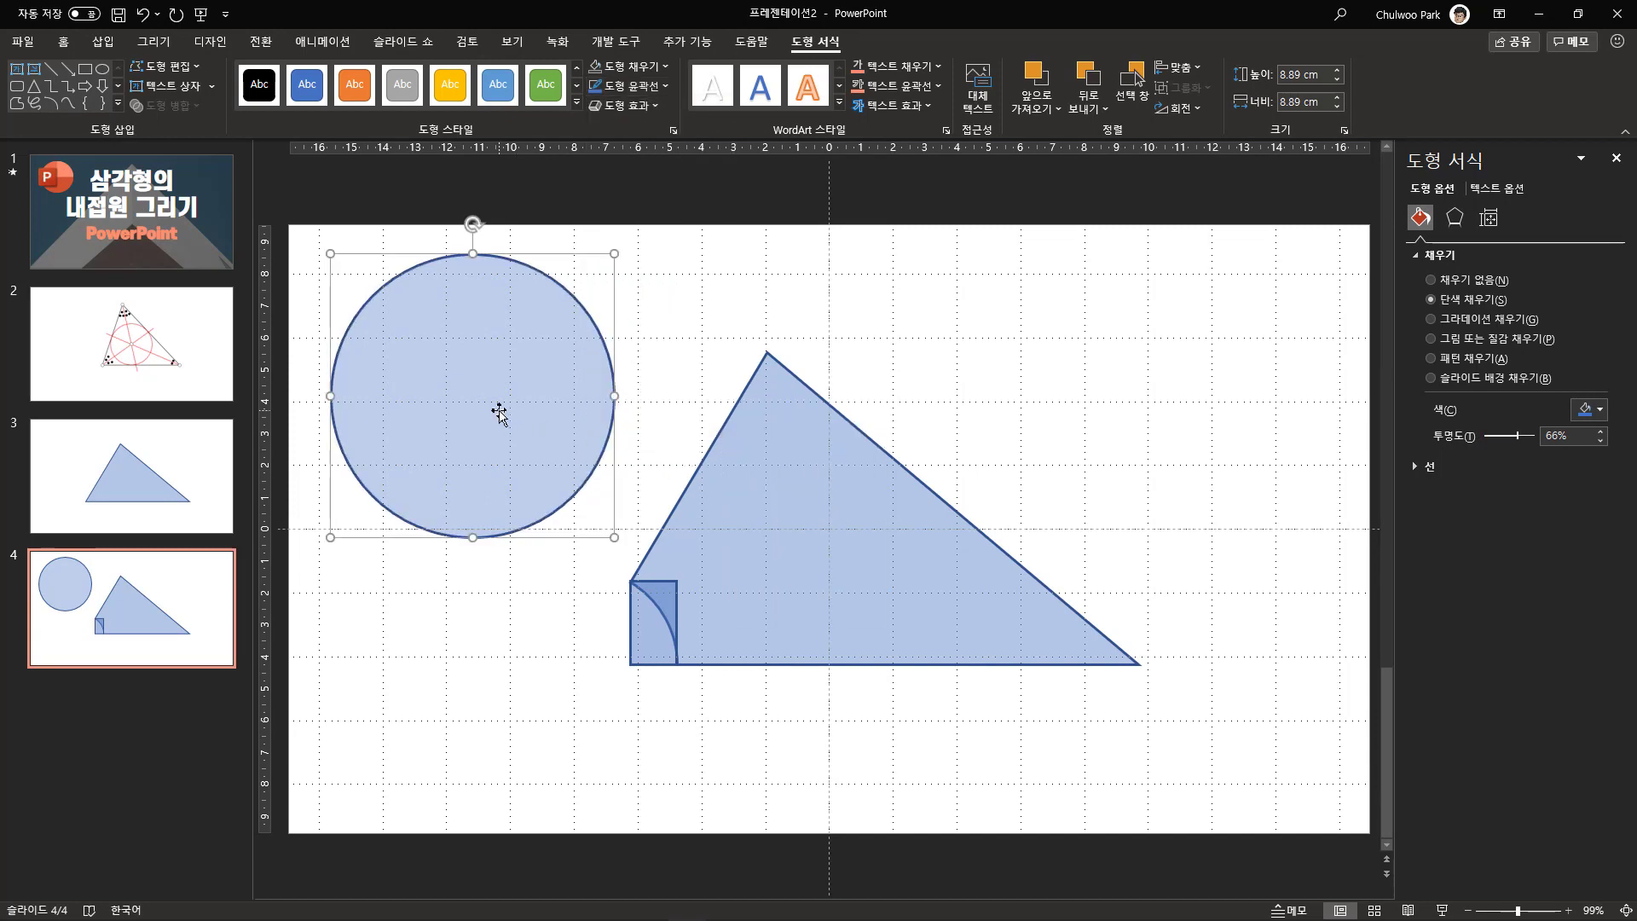
Duplicate the circle twice, centring one copy on the small rectangle's upper-left corner and the other on its lower-right corner.
drag(499, 413, 644, 582)
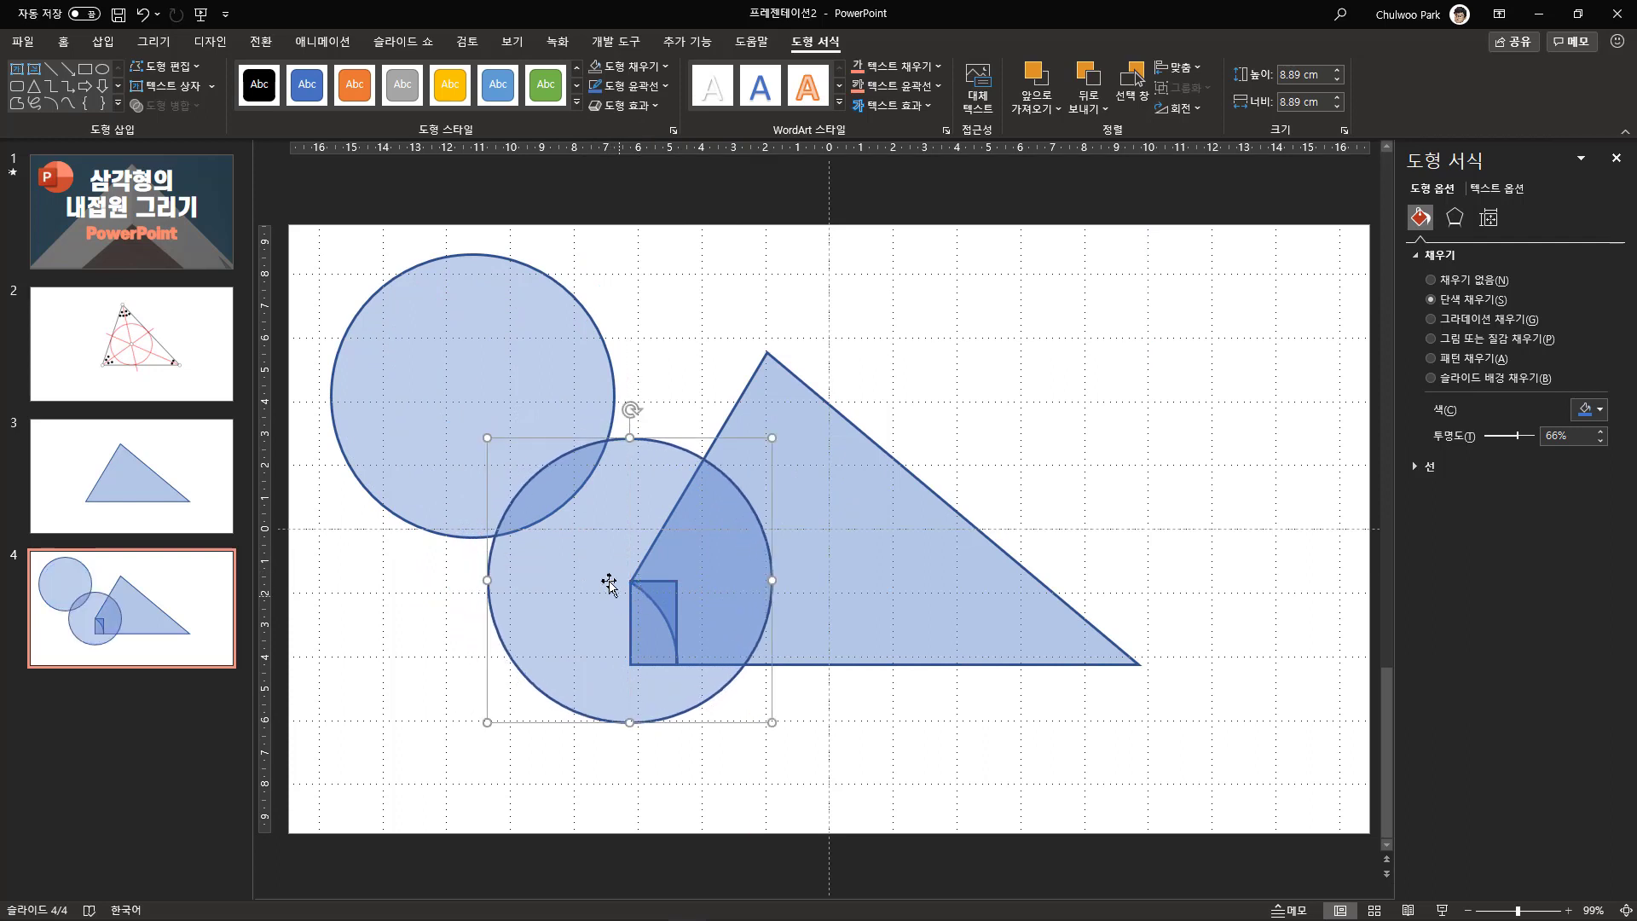
key(ctrl+d)
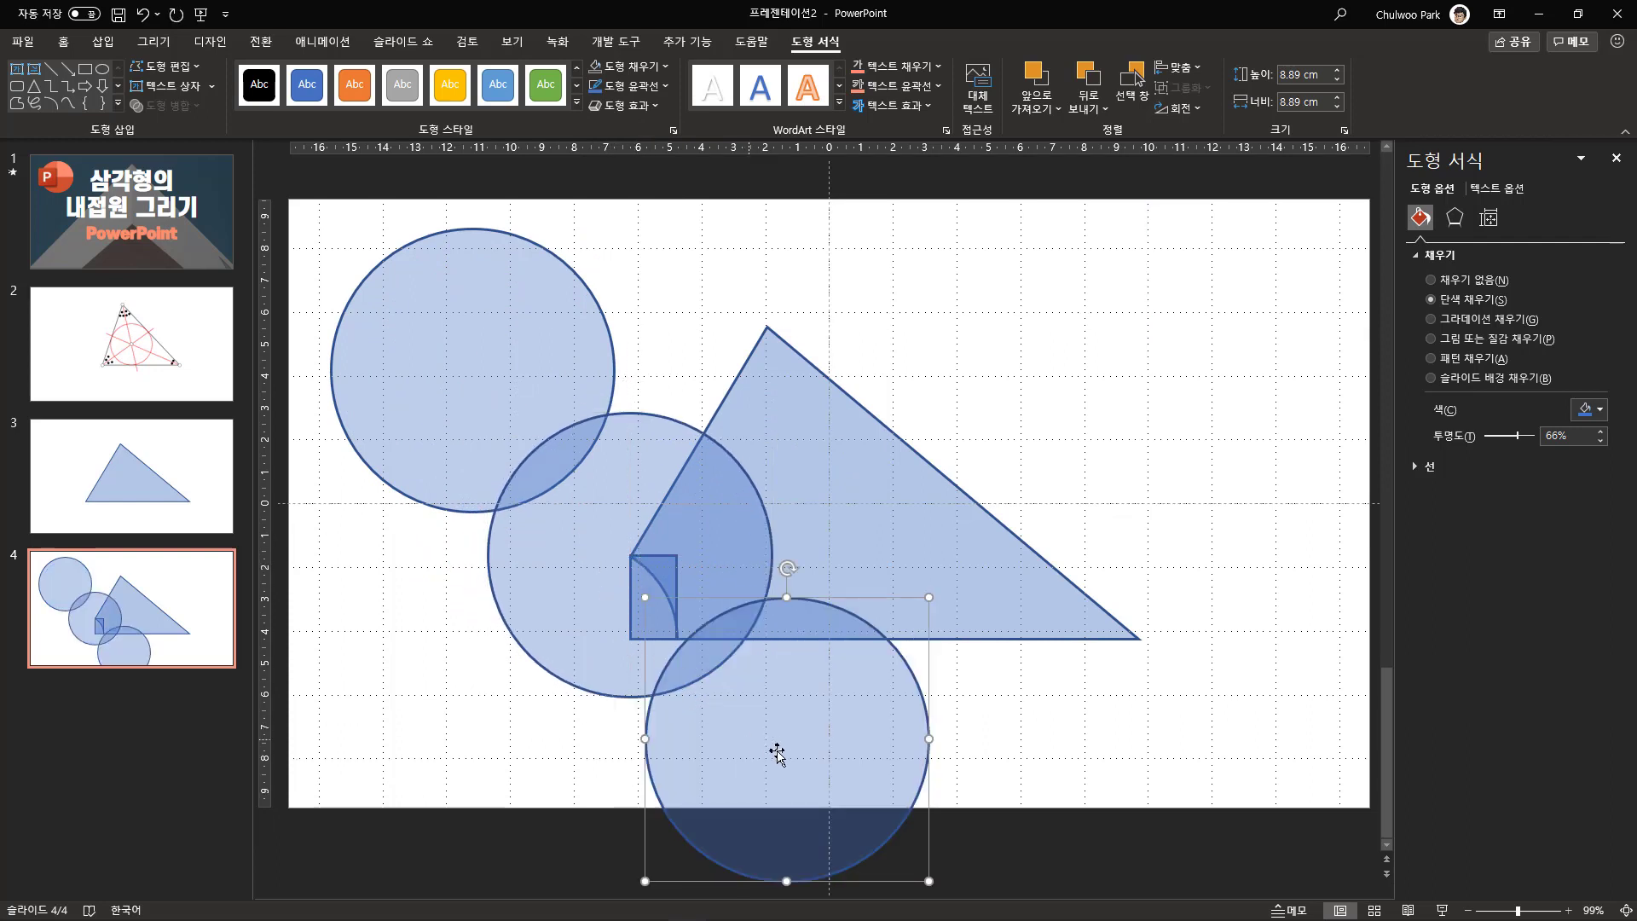
drag(775, 749, 673, 657)
click(533, 708)
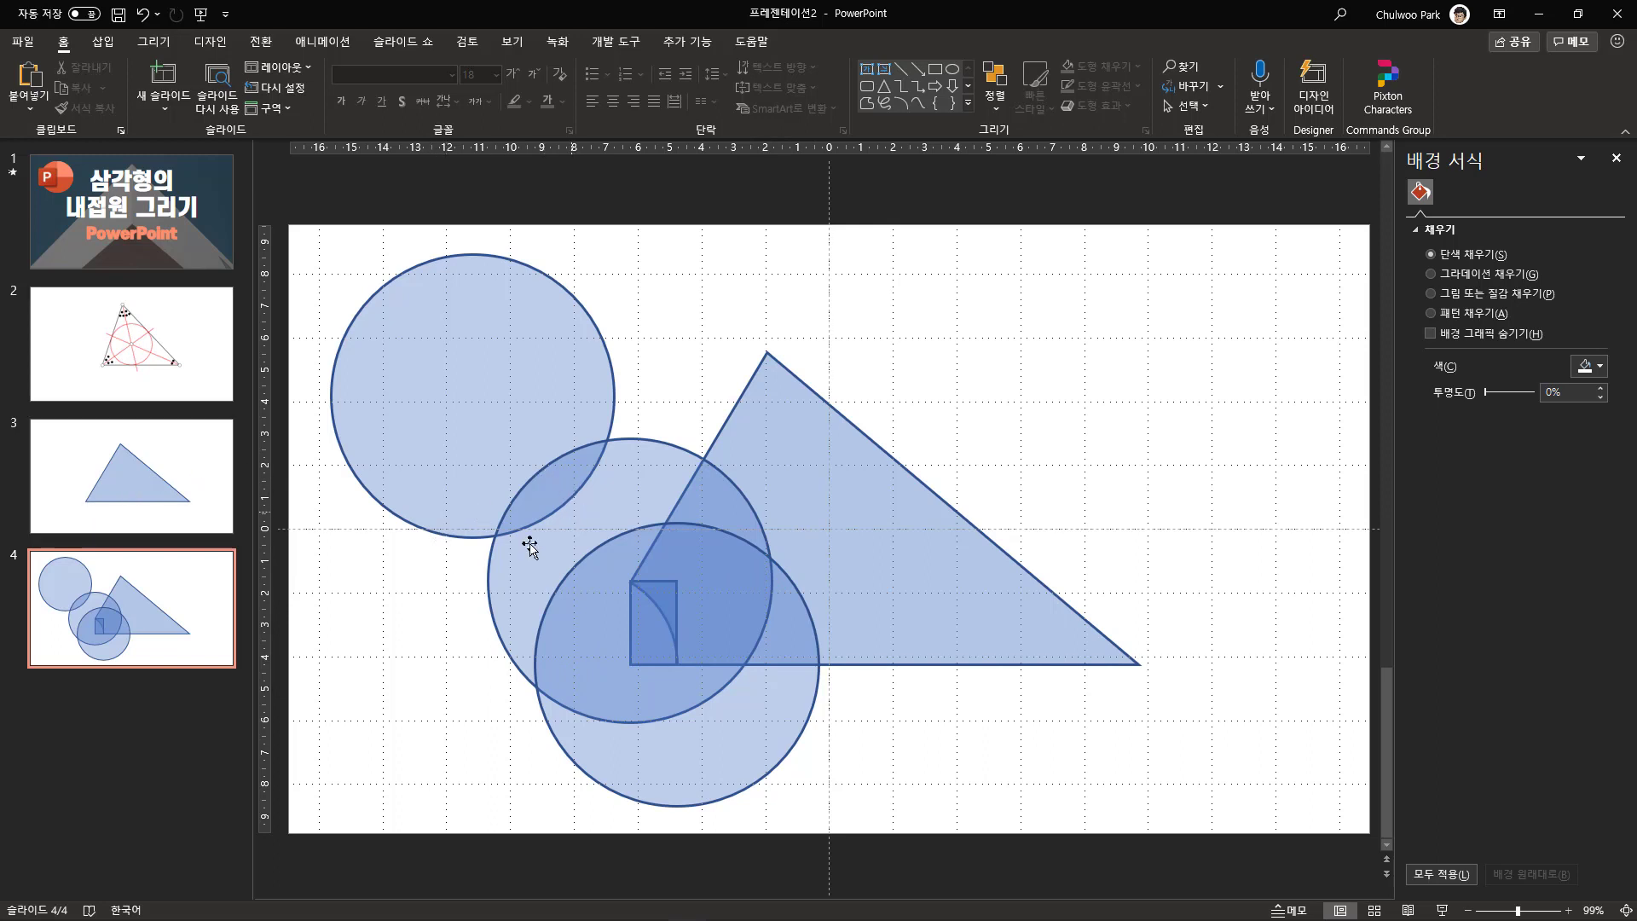
Move the spare original circle to the empty area at the slide's upper right.
click(528, 553)
shift+click(701, 784)
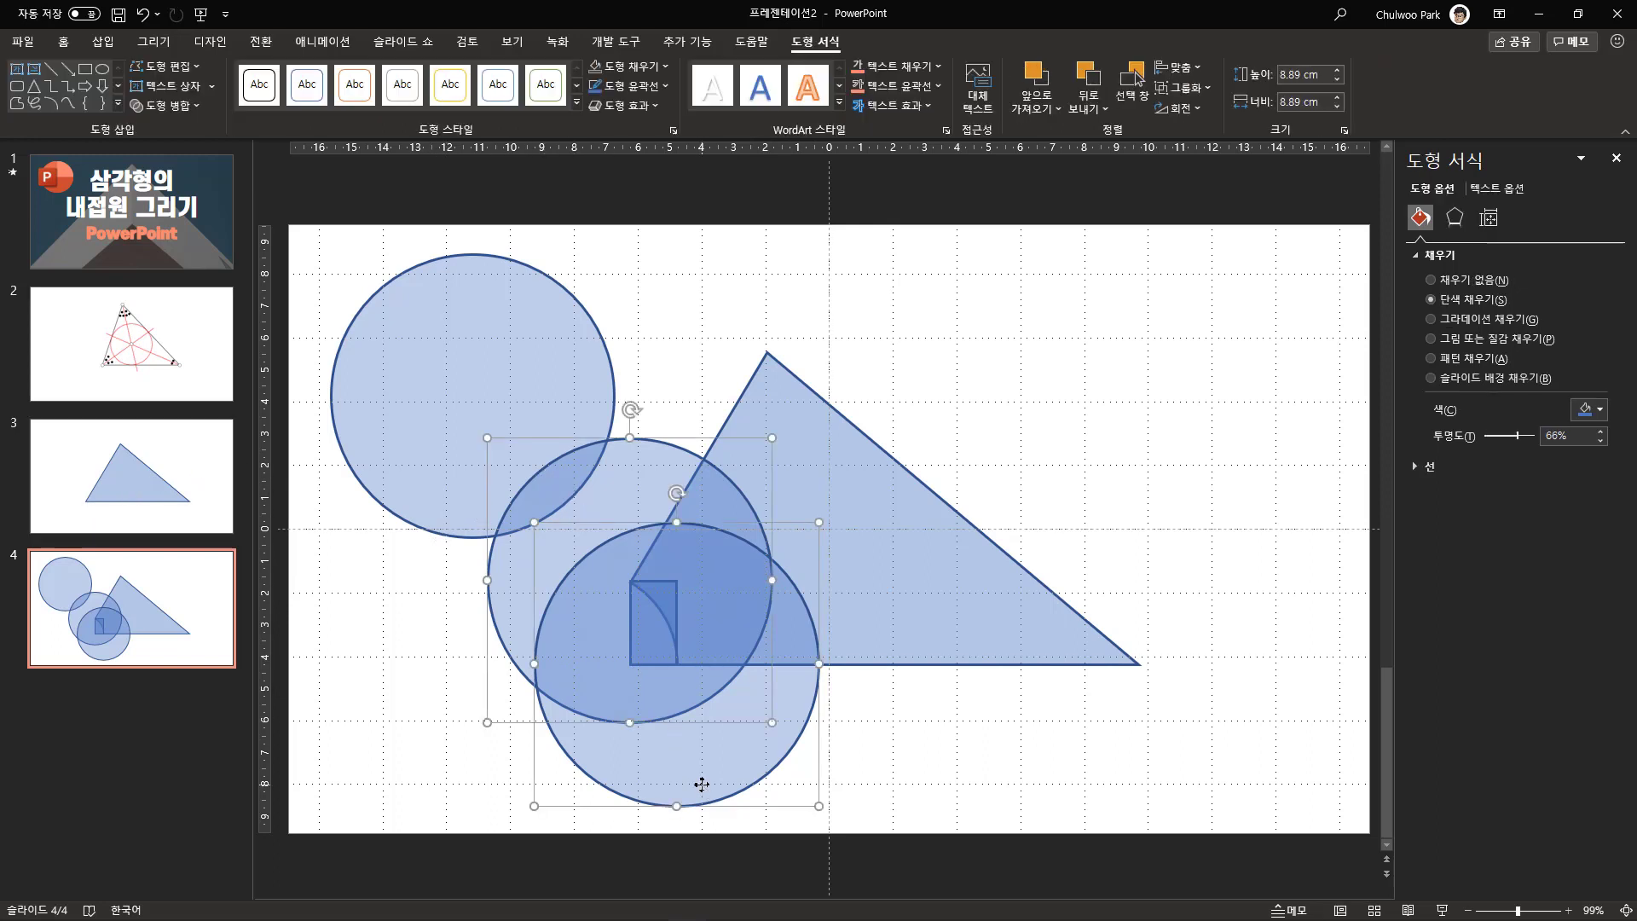
drag(460, 351, 1174, 343)
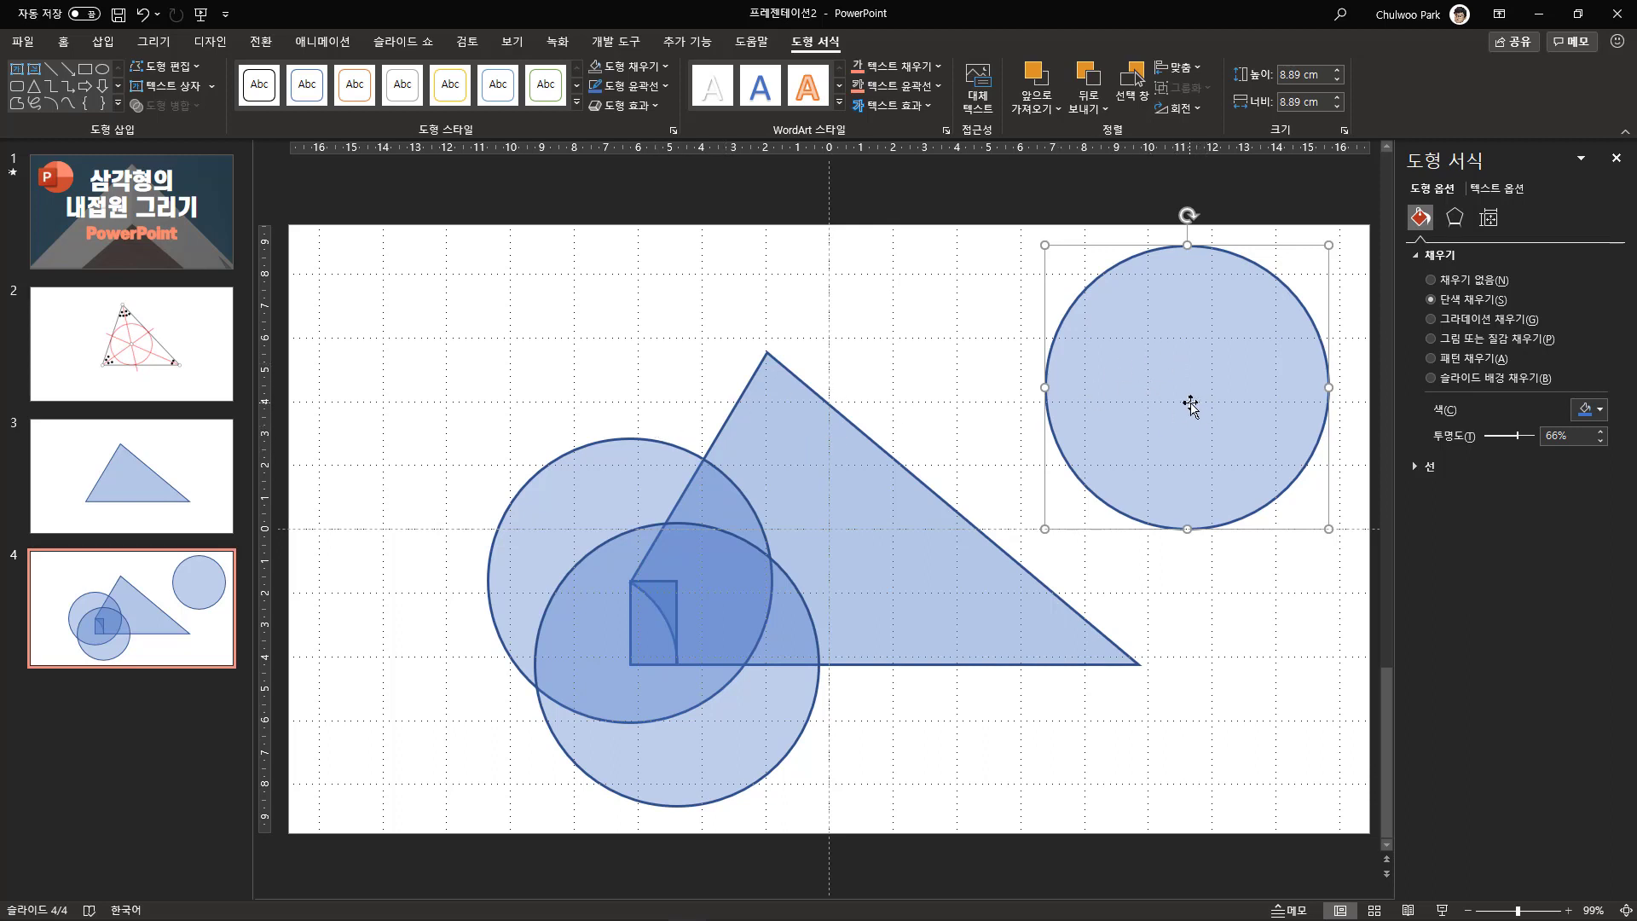
Merge the two overlapping circles around the small rectangle with Fragment.
click(631, 568)
shift+click(679, 747)
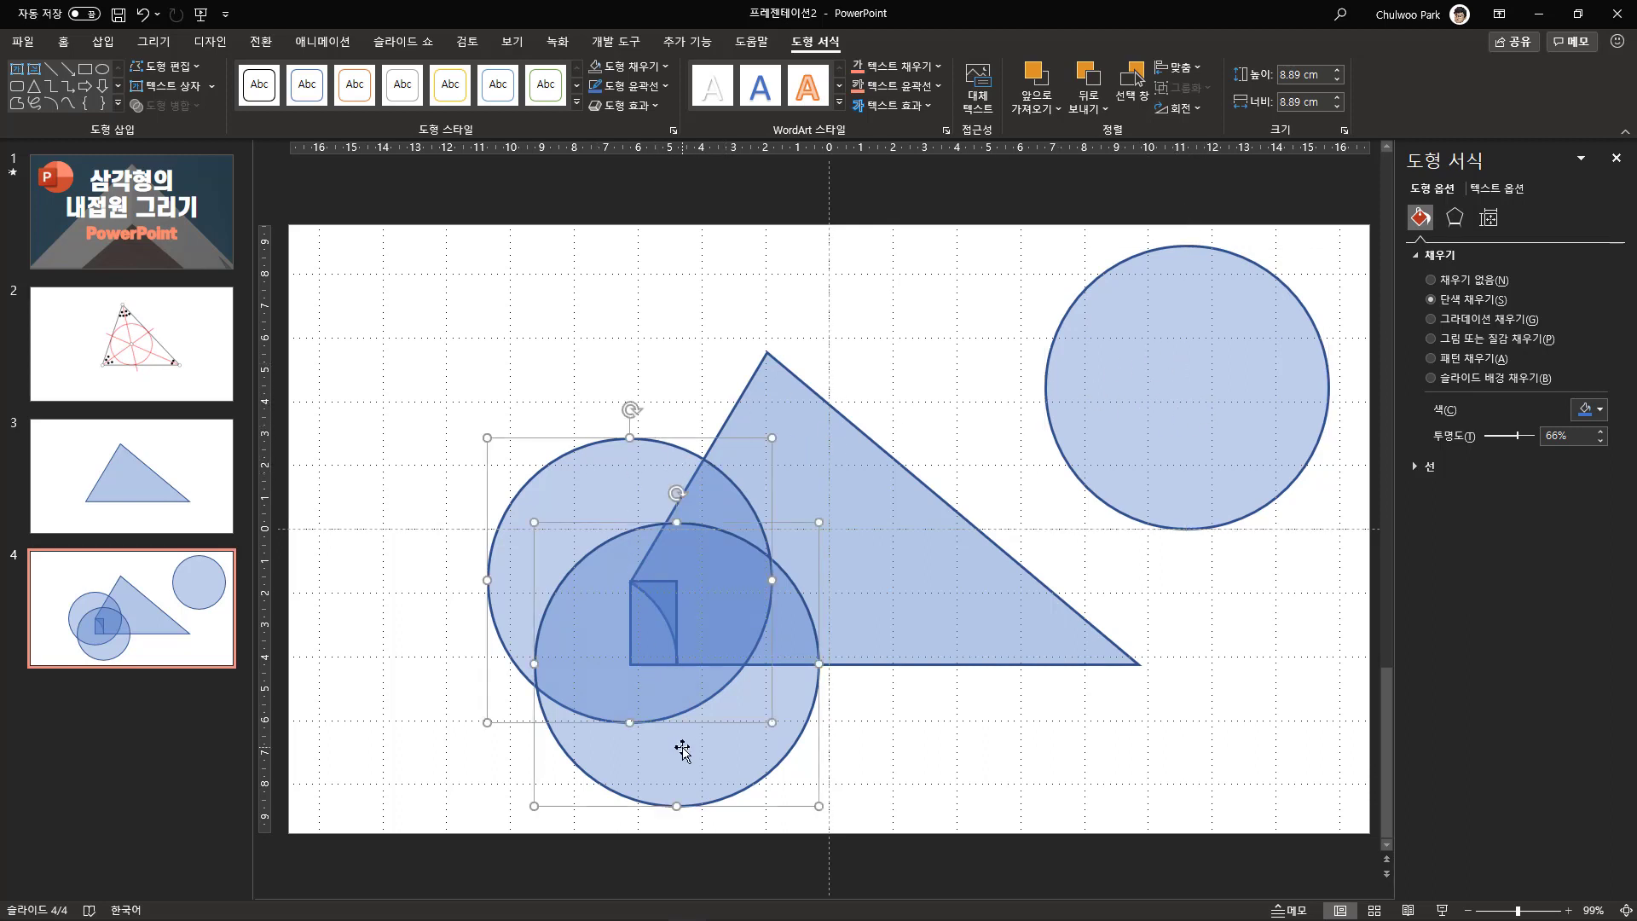
click(166, 105)
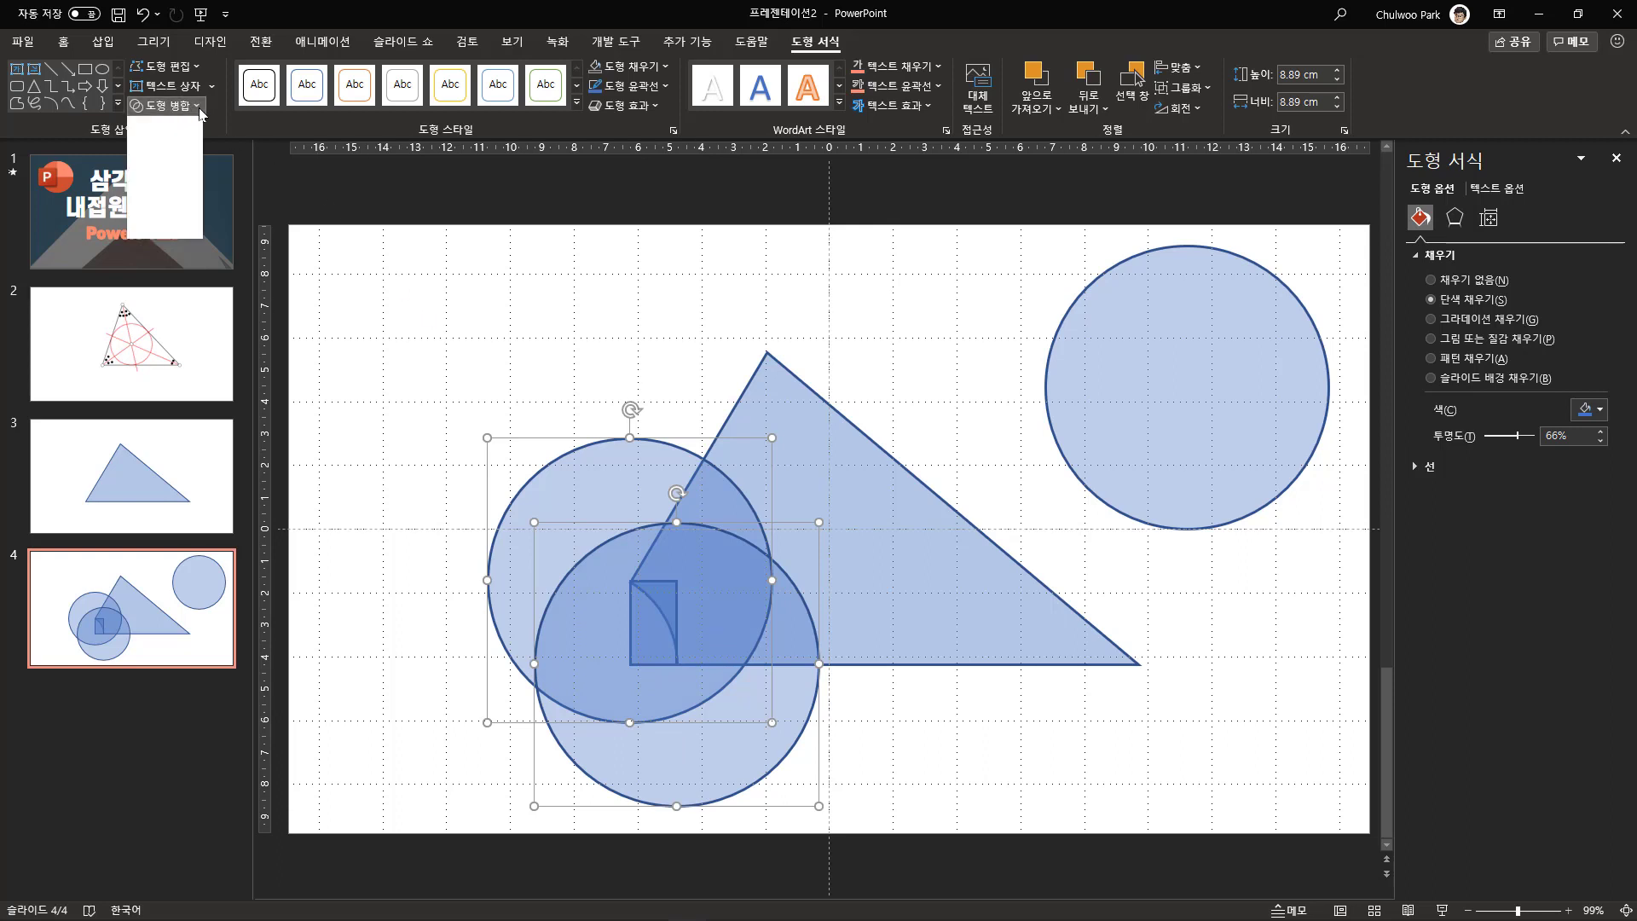
click(179, 178)
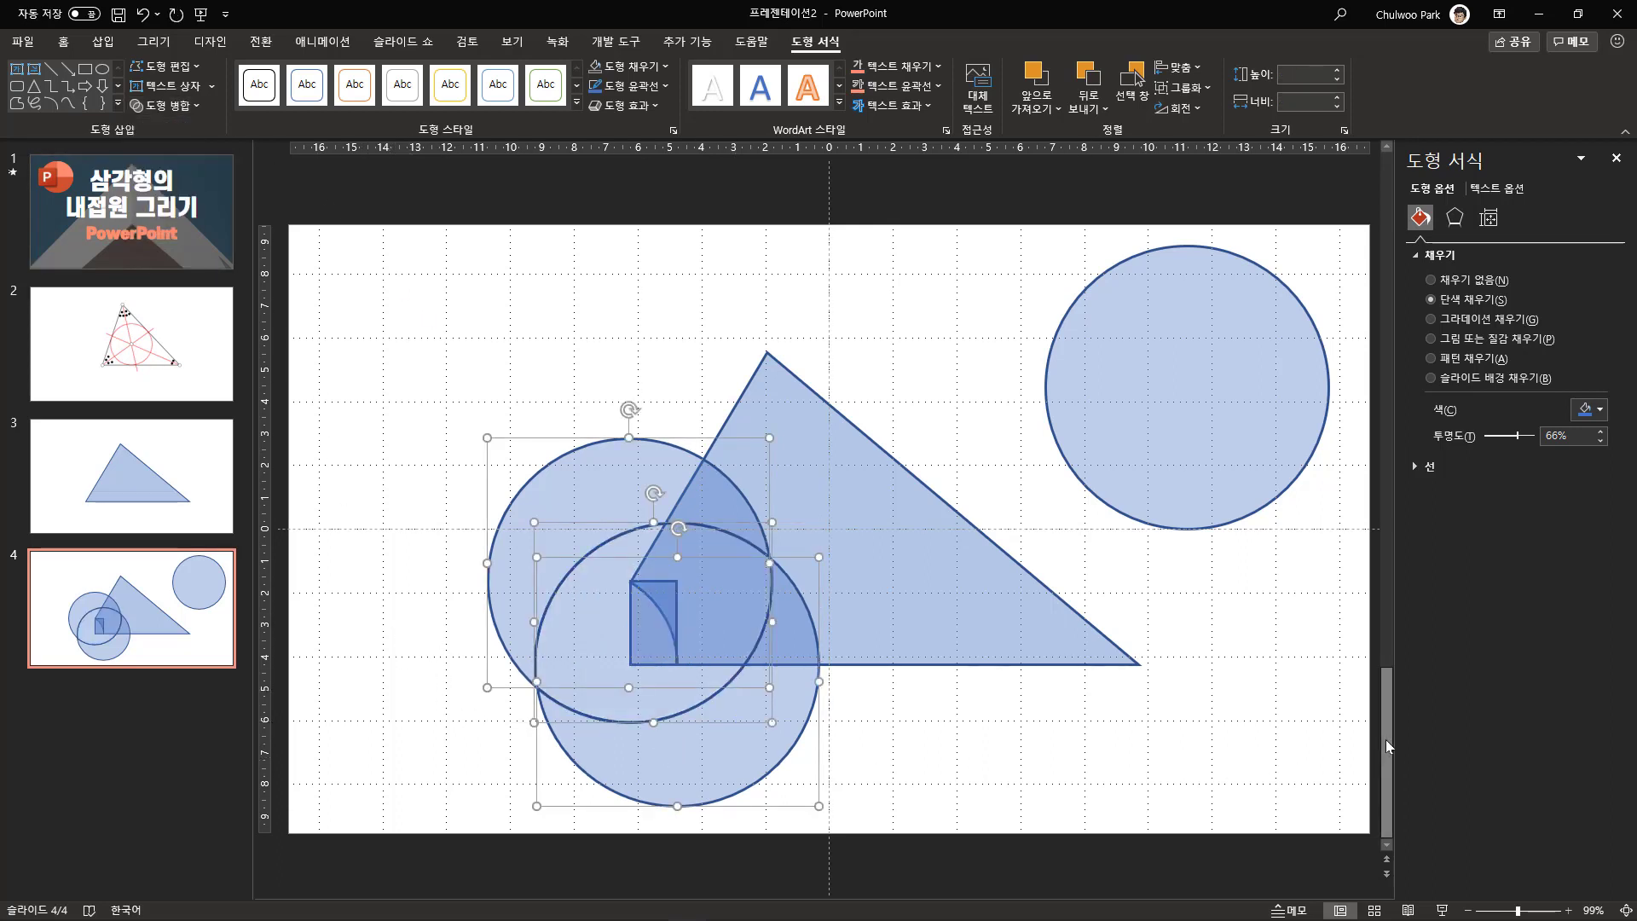
Draw an isosceles triangle about 6.5 cm wide and 5.1 cm high beside the fragmented circles.
click(1568, 911)
click(1569, 910)
click(1570, 911)
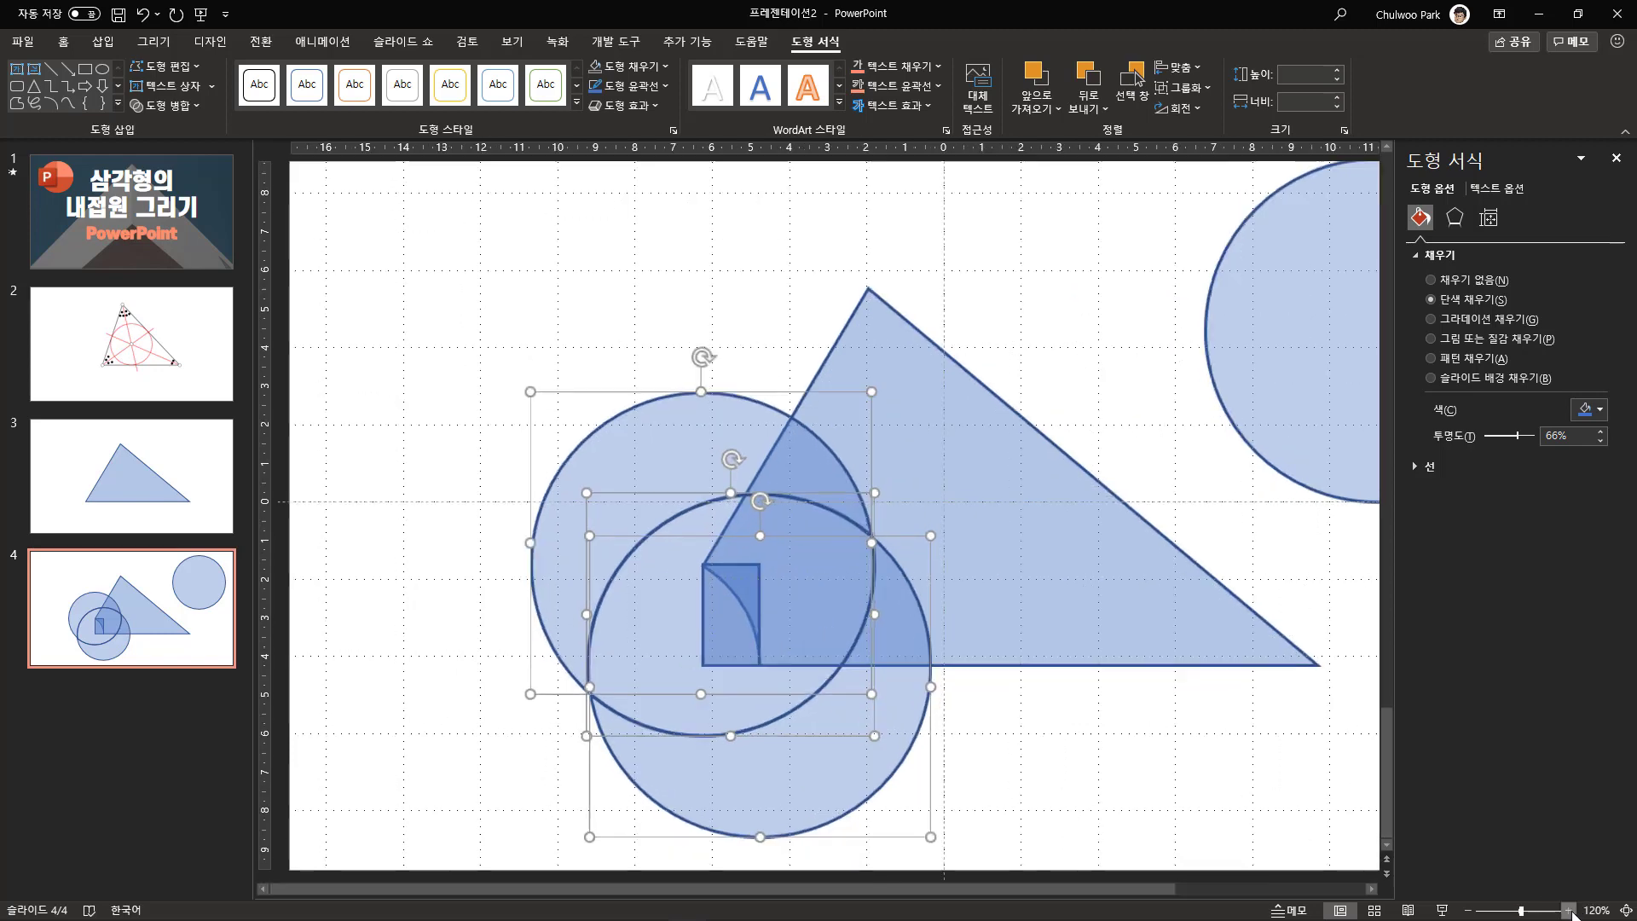
click(1569, 910)
click(1569, 910)
click(1569, 910)
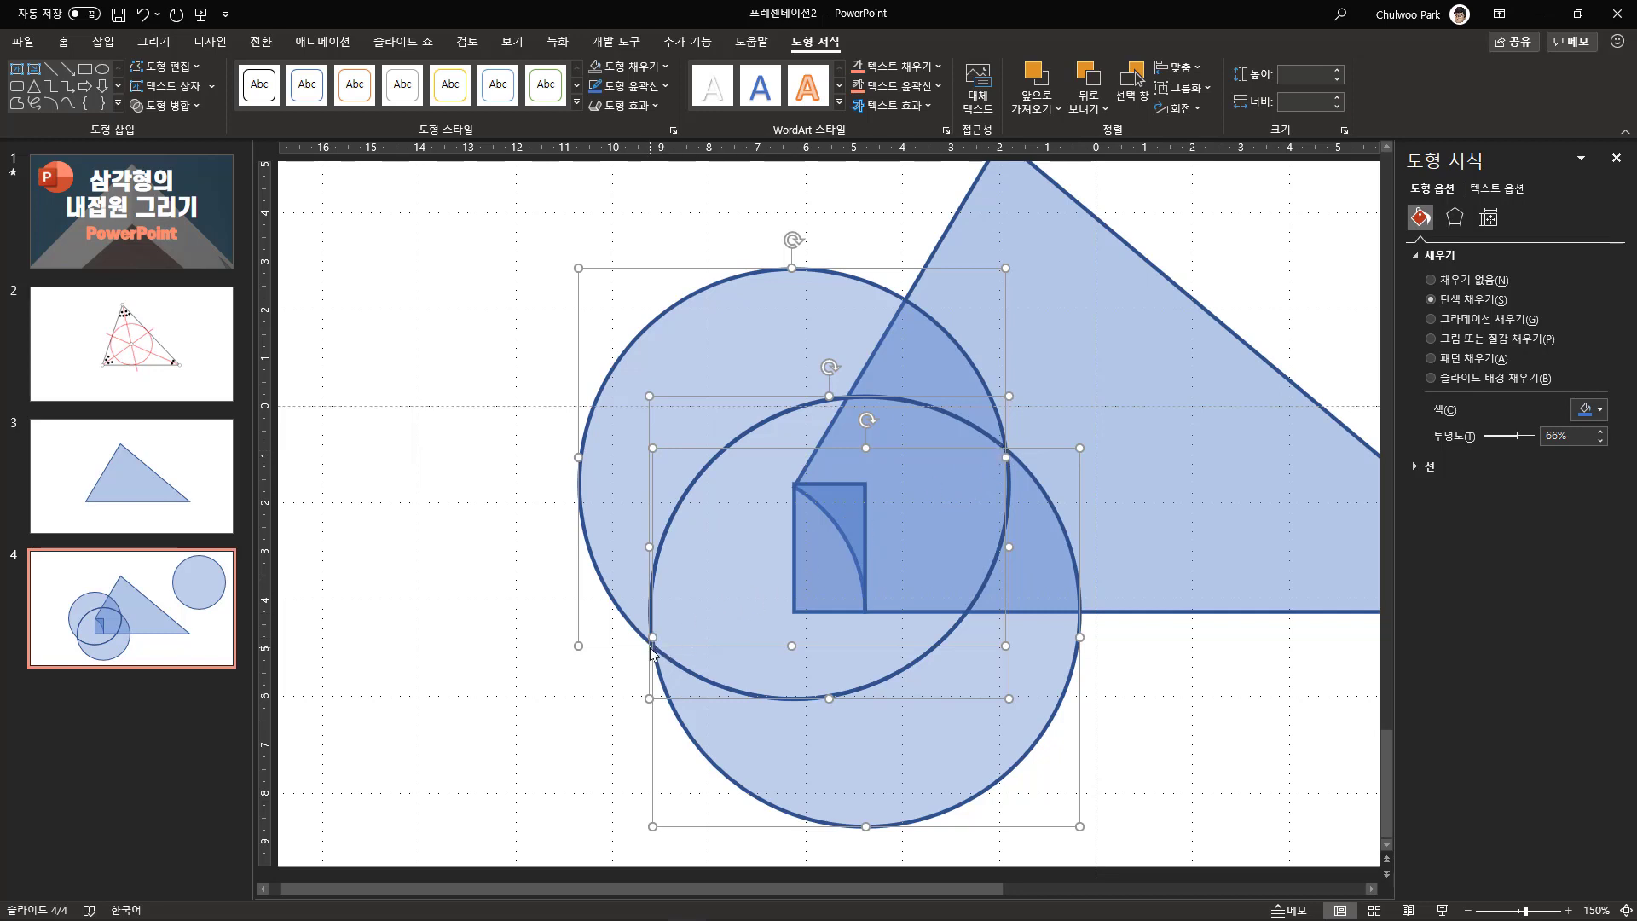
click(103, 41)
click(325, 83)
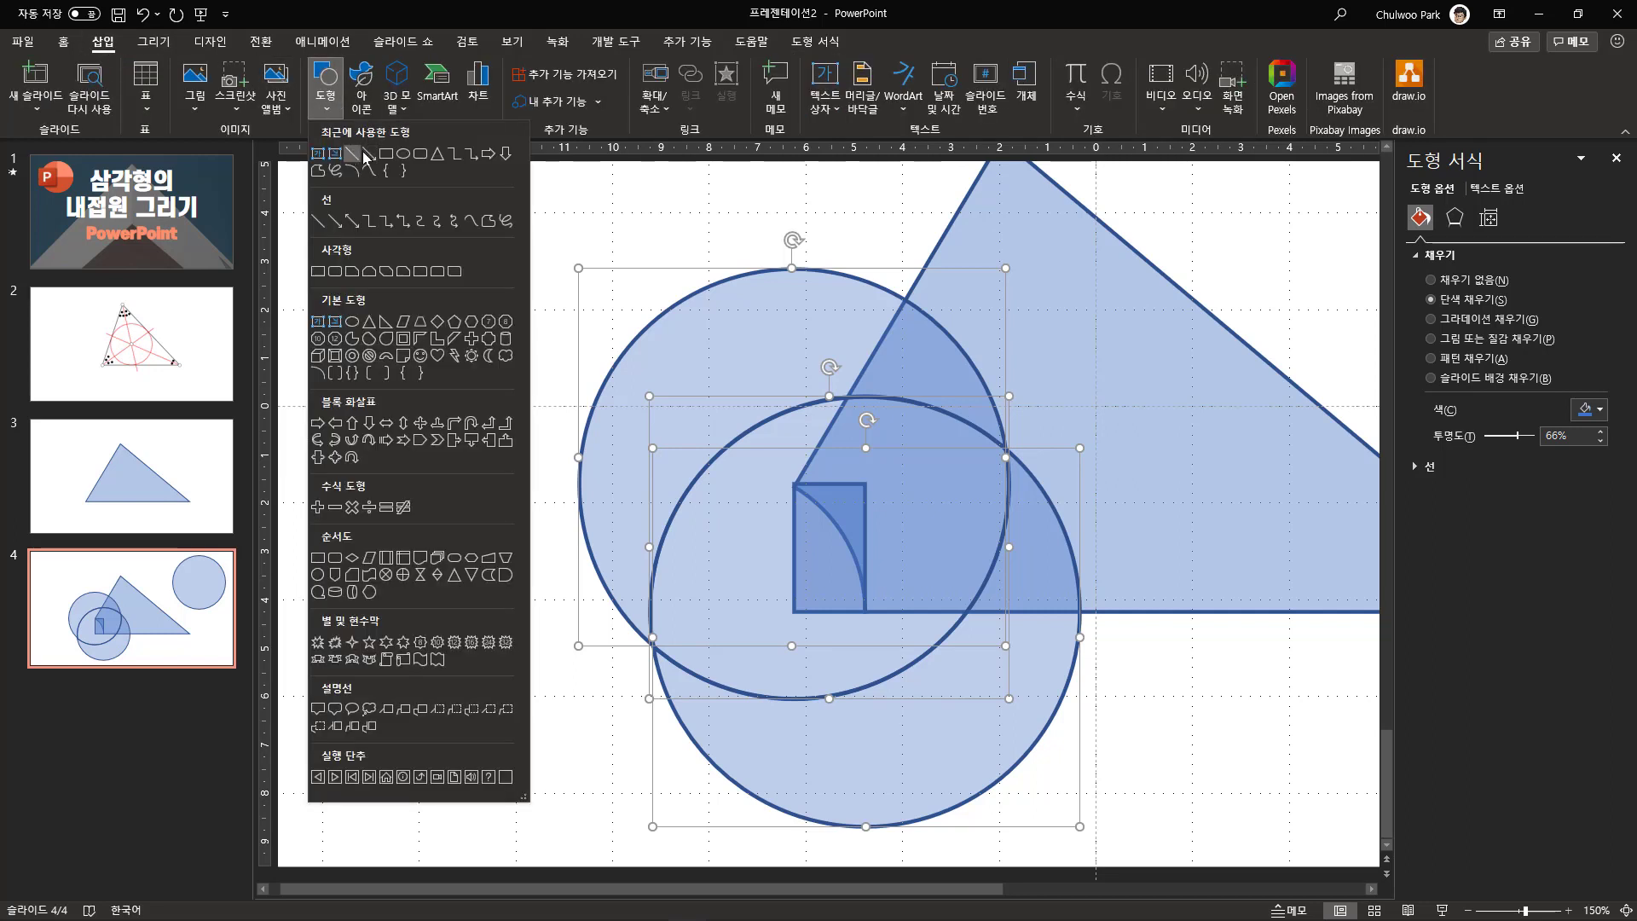
click(440, 160)
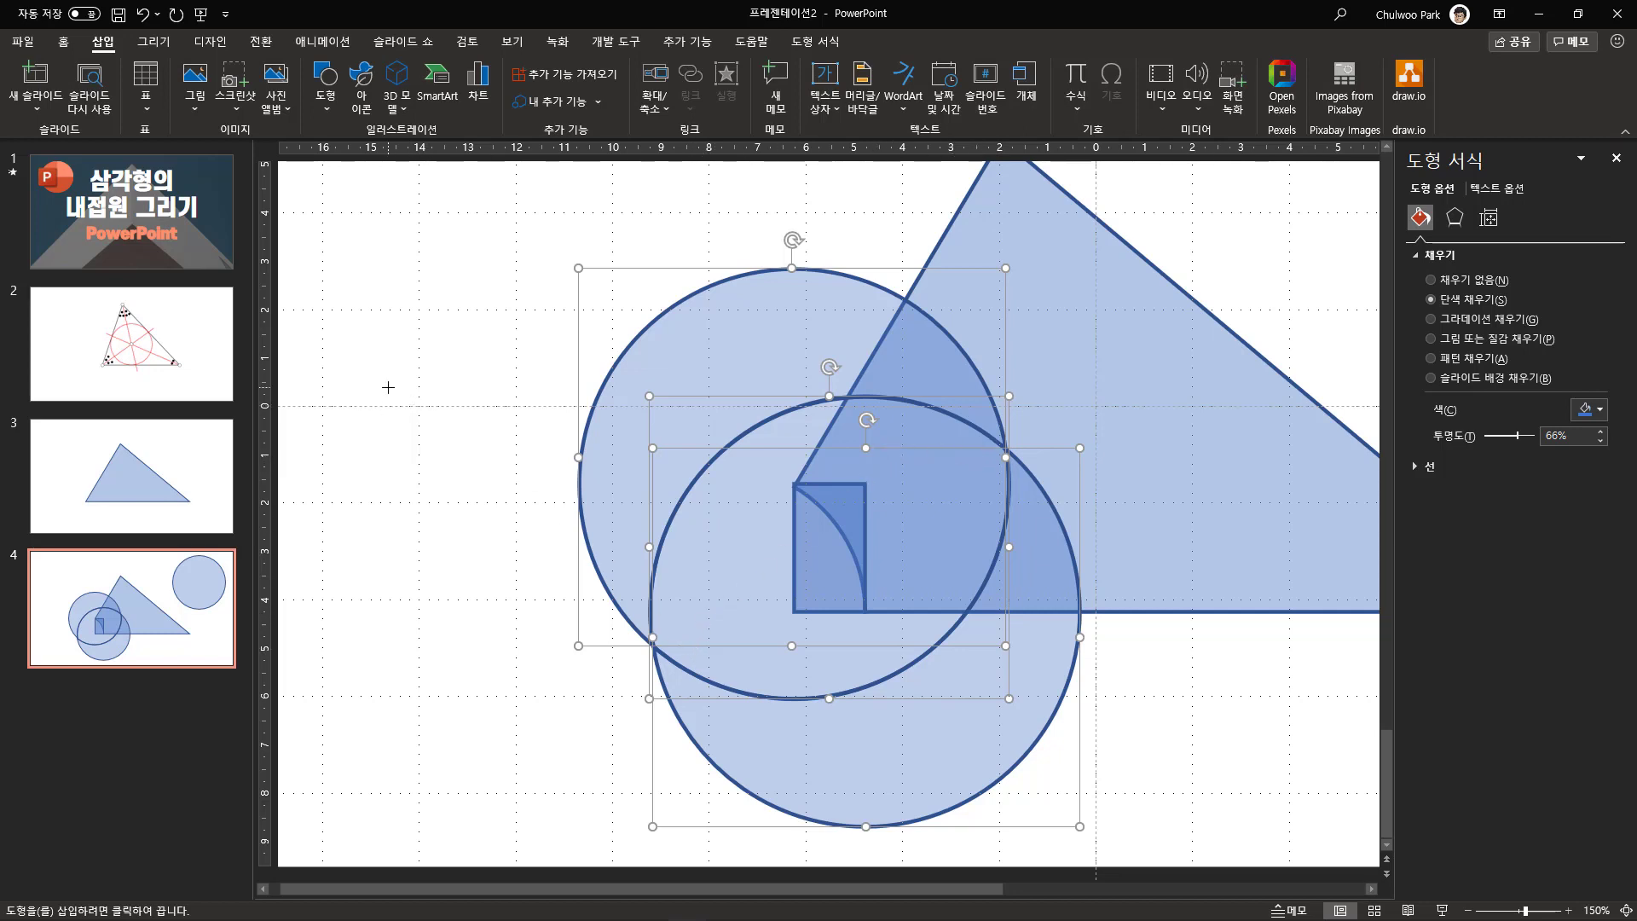
drag(388, 278, 701, 530)
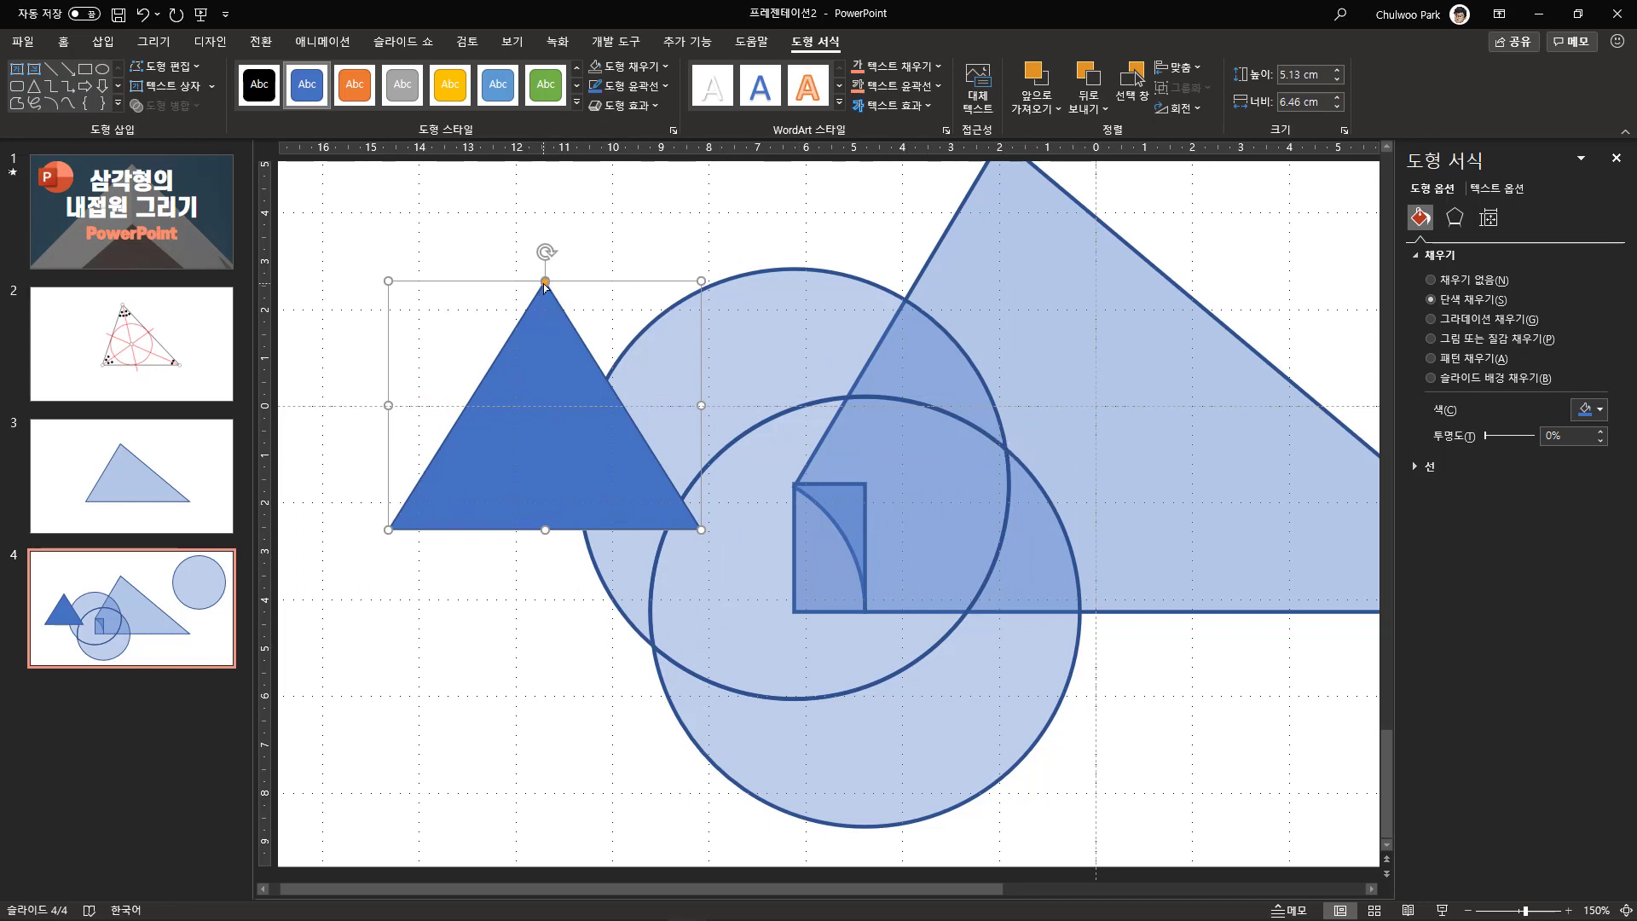
Shift the new triangle's apex above the right end of its base to make it a right triangle.
drag(545, 281, 769, 285)
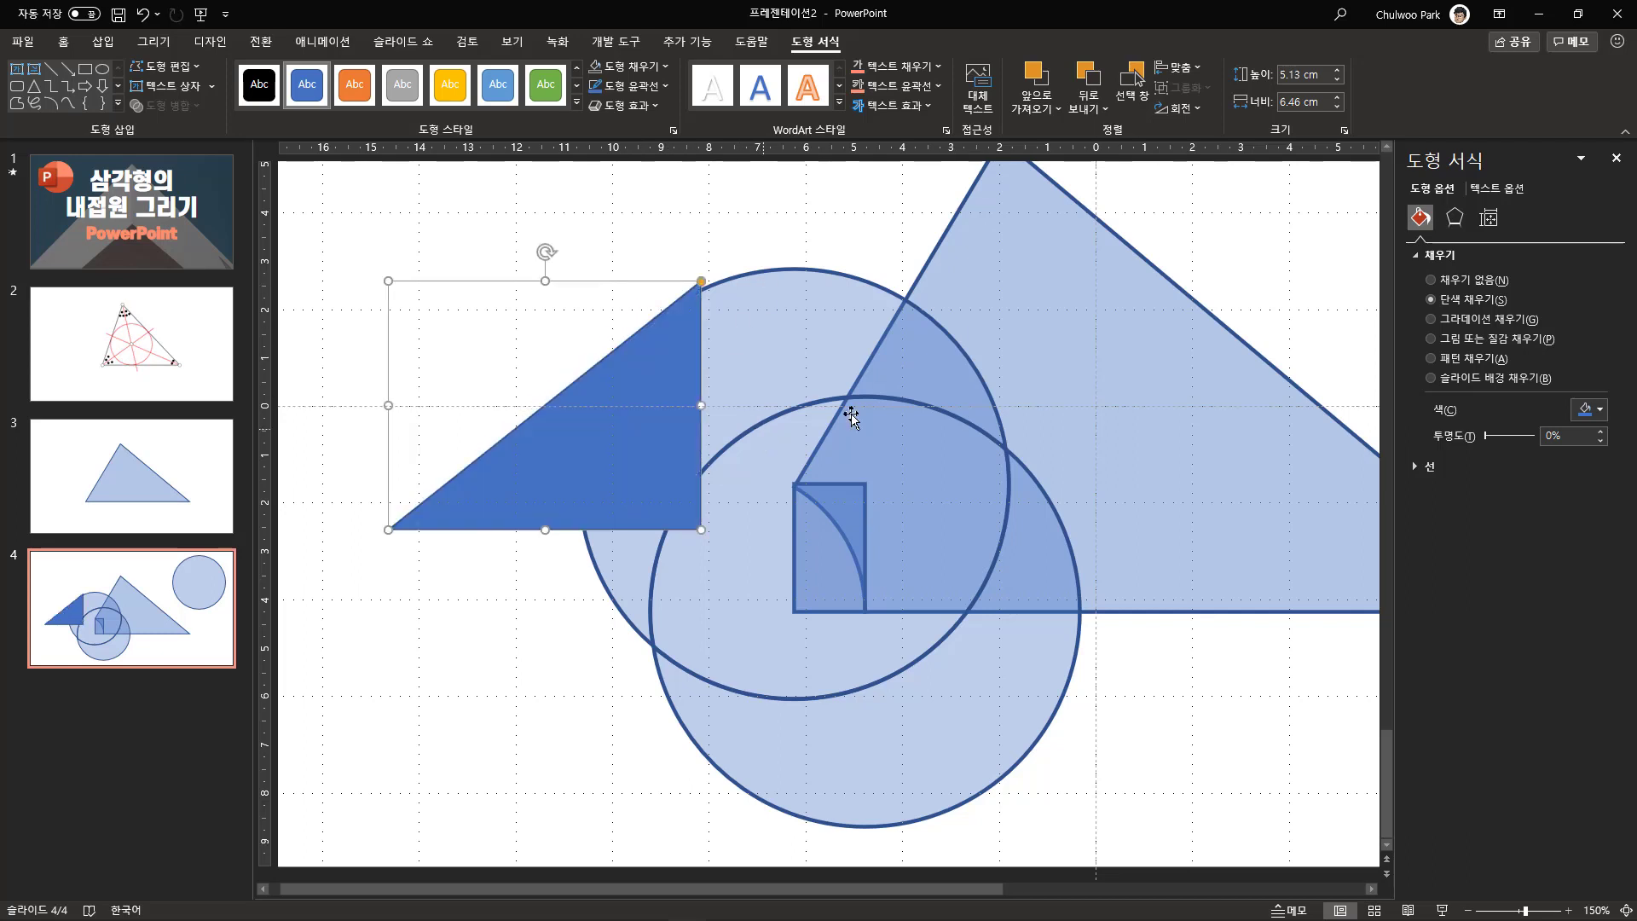
click(1480, 379)
key(ctrl+z)
Set the right triangle's fill transparency to 58% and give it a thicker outline.
drag(1487, 436, 1516, 438)
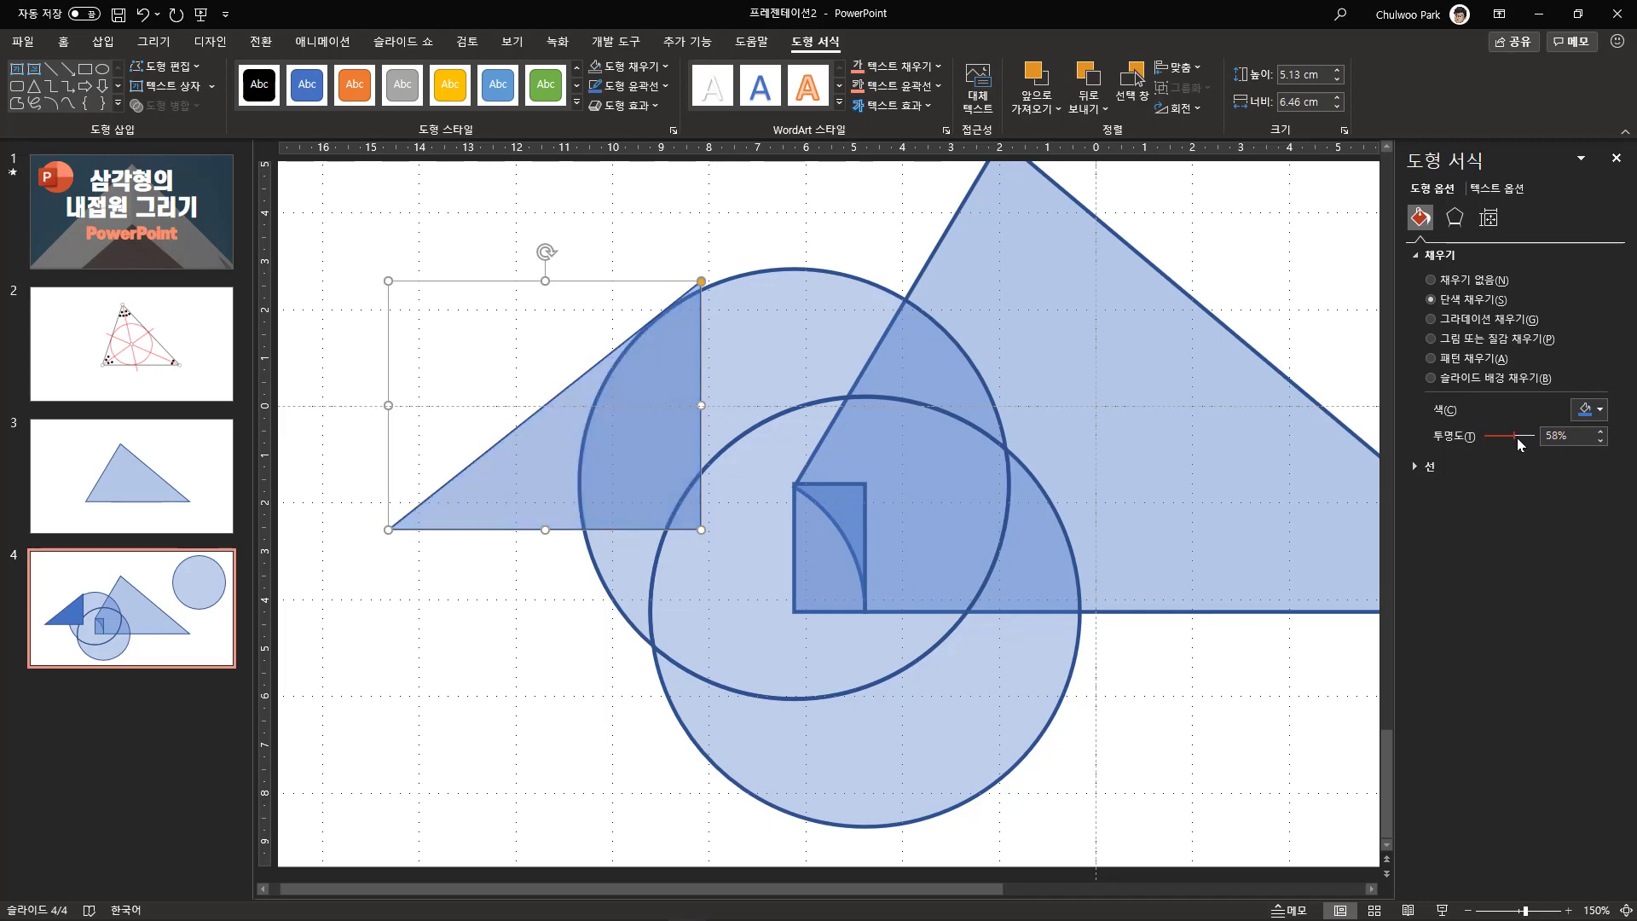
click(664, 87)
mouse_move(676, 401)
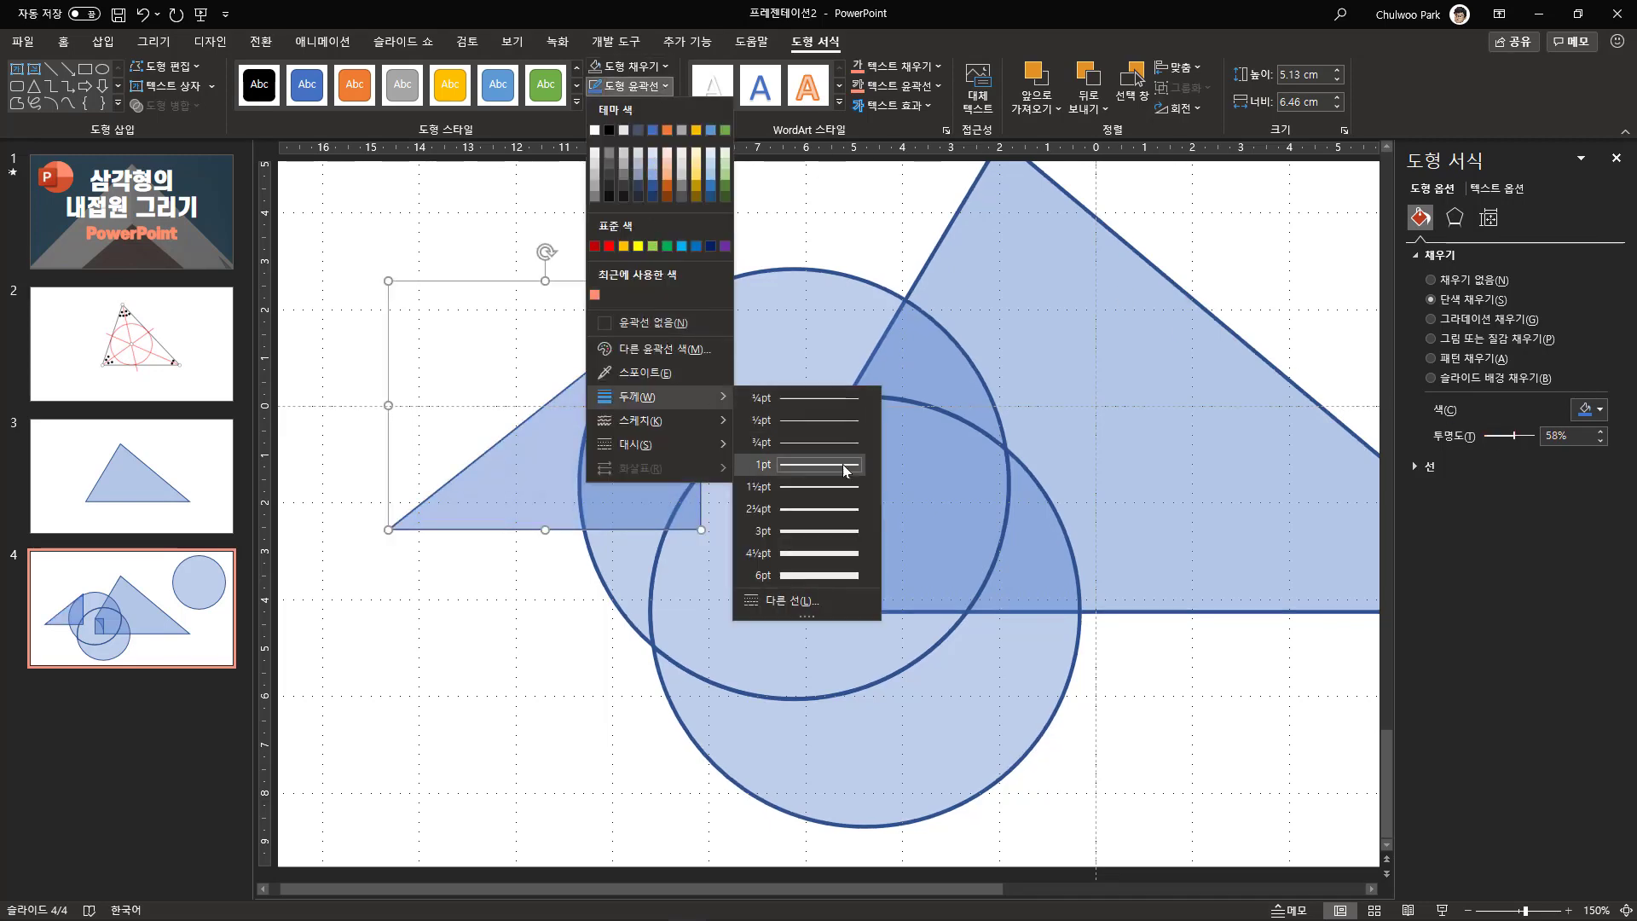
click(850, 519)
Move and resize the right triangle to about 7.3 by 4.1 cm so its hypotenuse joins the two circles' intersection points.
drag(470, 491, 772, 615)
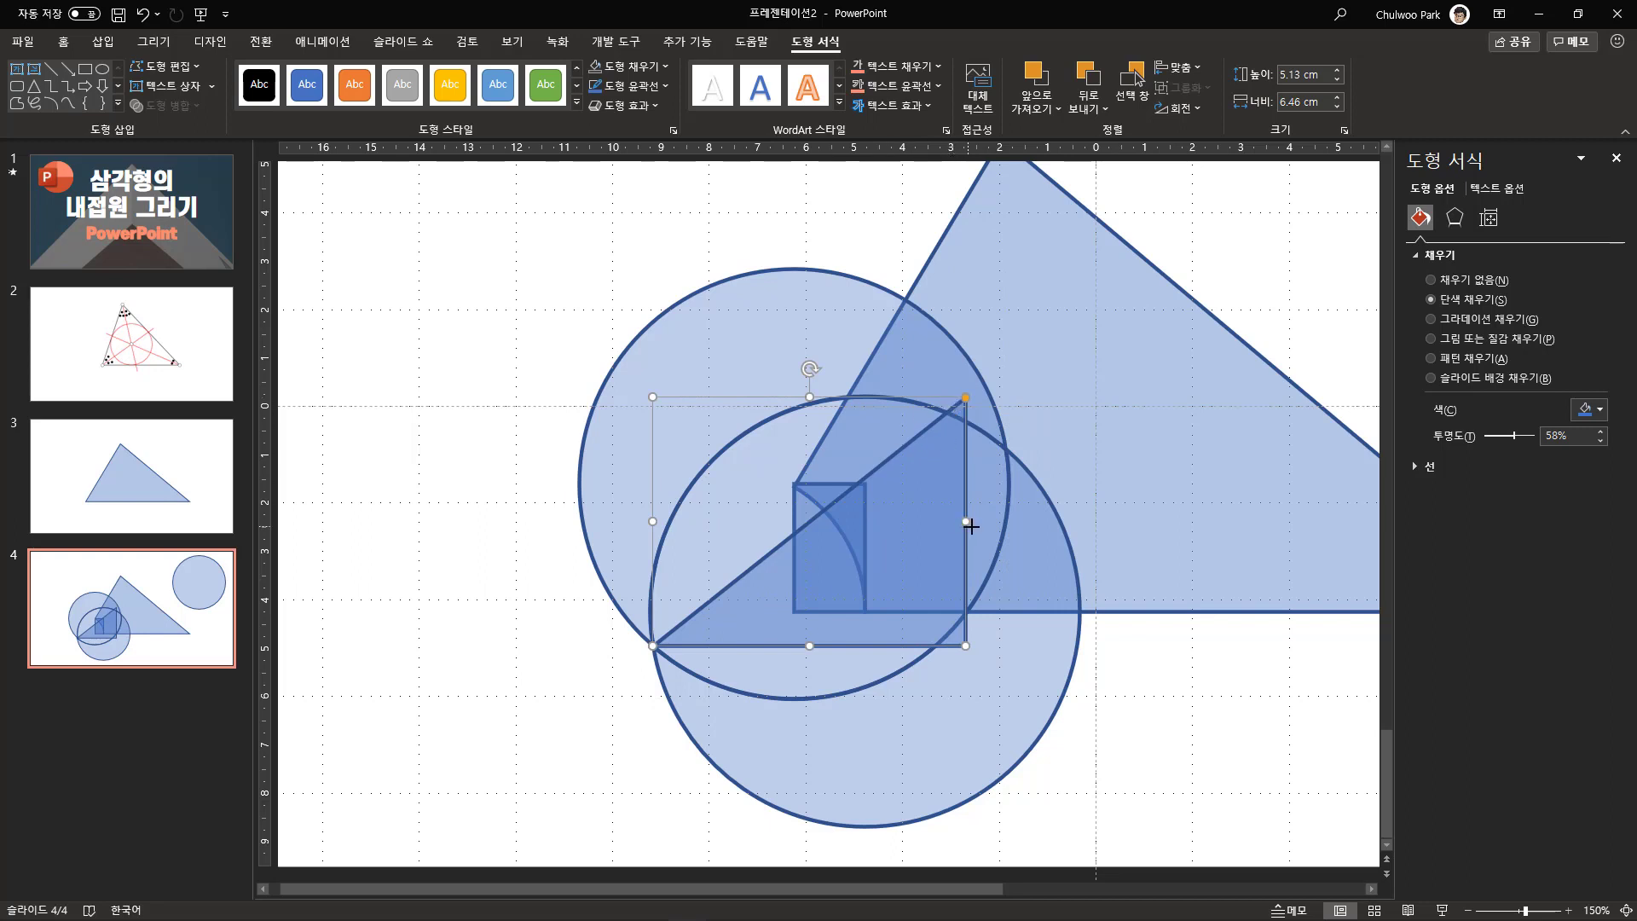
drag(970, 526, 1005, 523)
drag(829, 397, 843, 449)
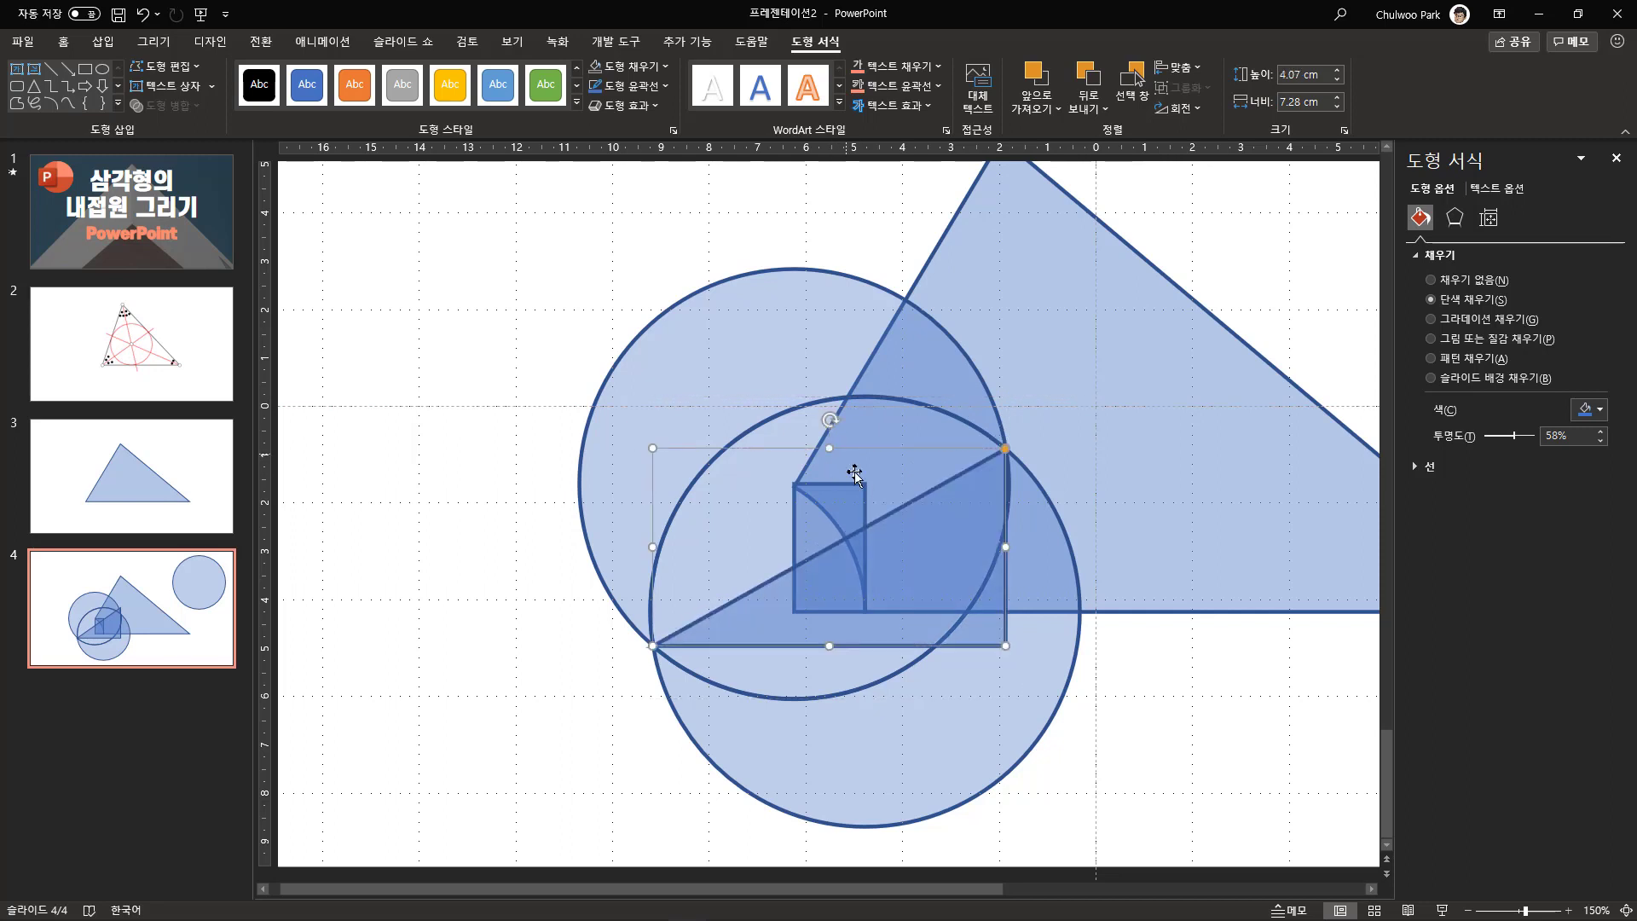
mouse_move(830, 646)
mouse_down()
mouse_move(834, 623)
mouse_move(838, 645)
mouse_up()
mouse_move(653, 547)
mouse_down()
mouse_move(676, 548)
mouse_move(657, 554)
mouse_up()
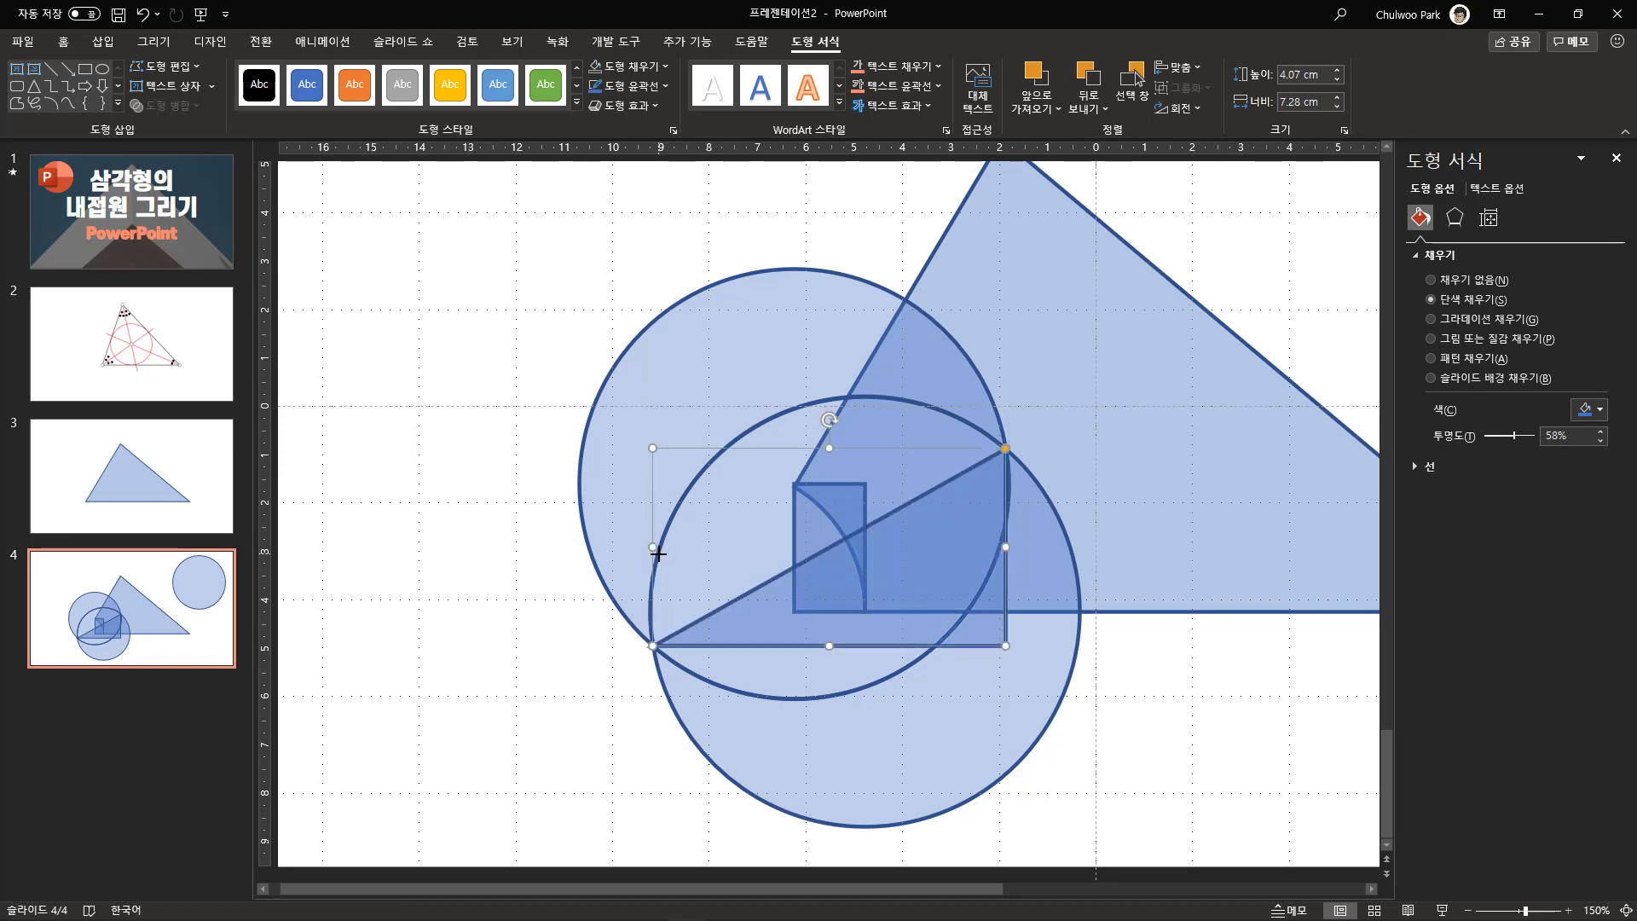
click(824, 762)
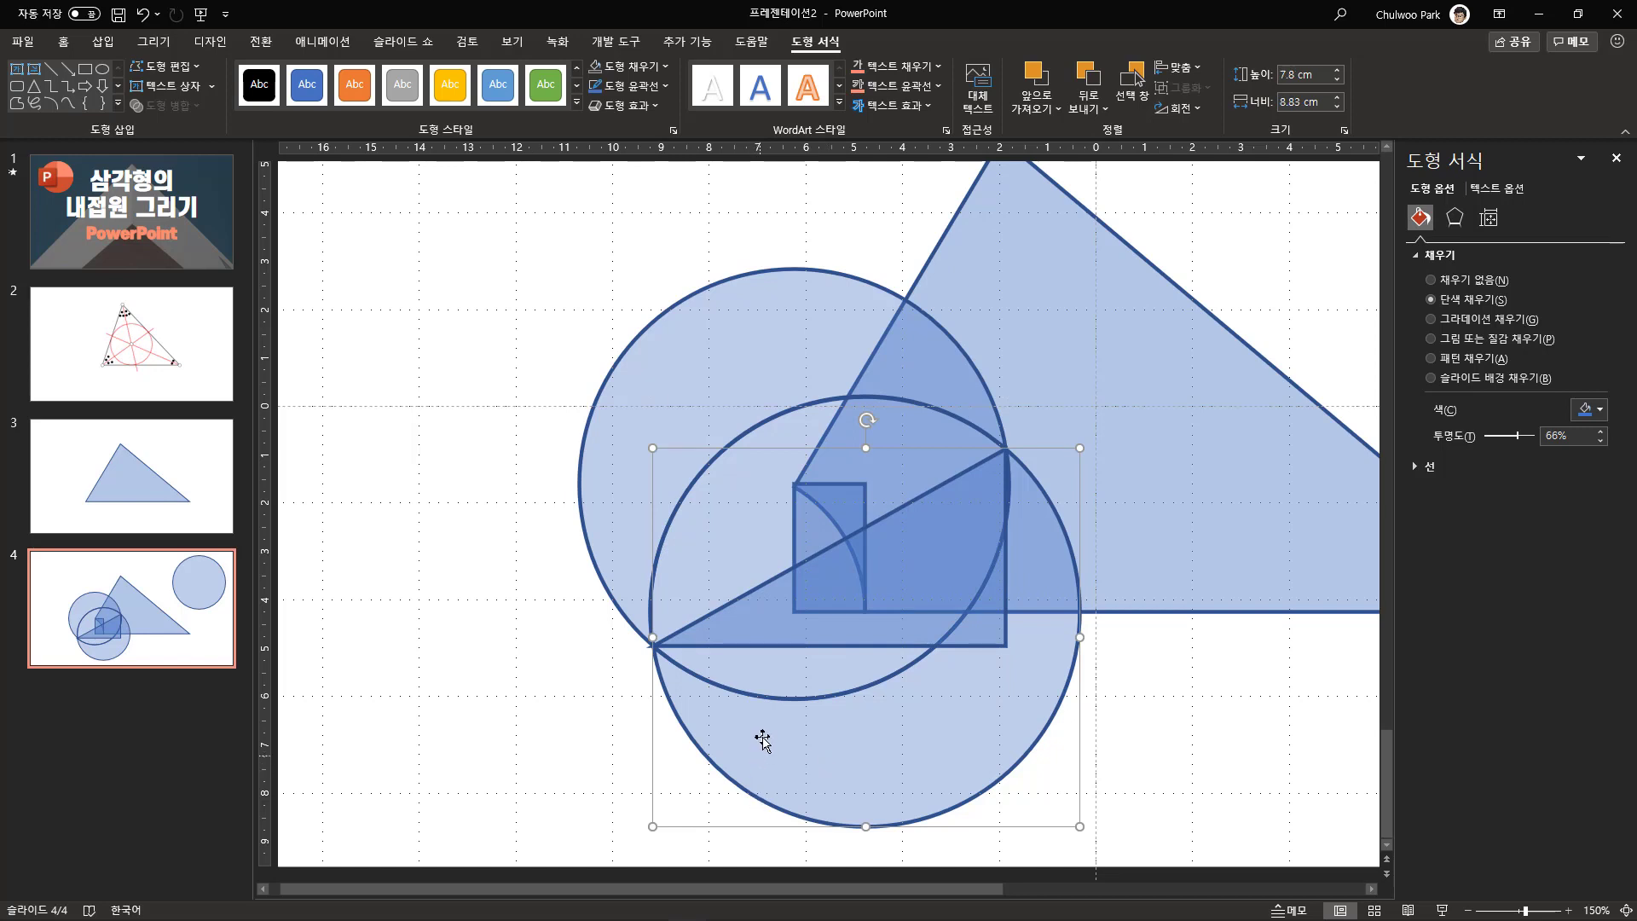
shift+click(757, 614)
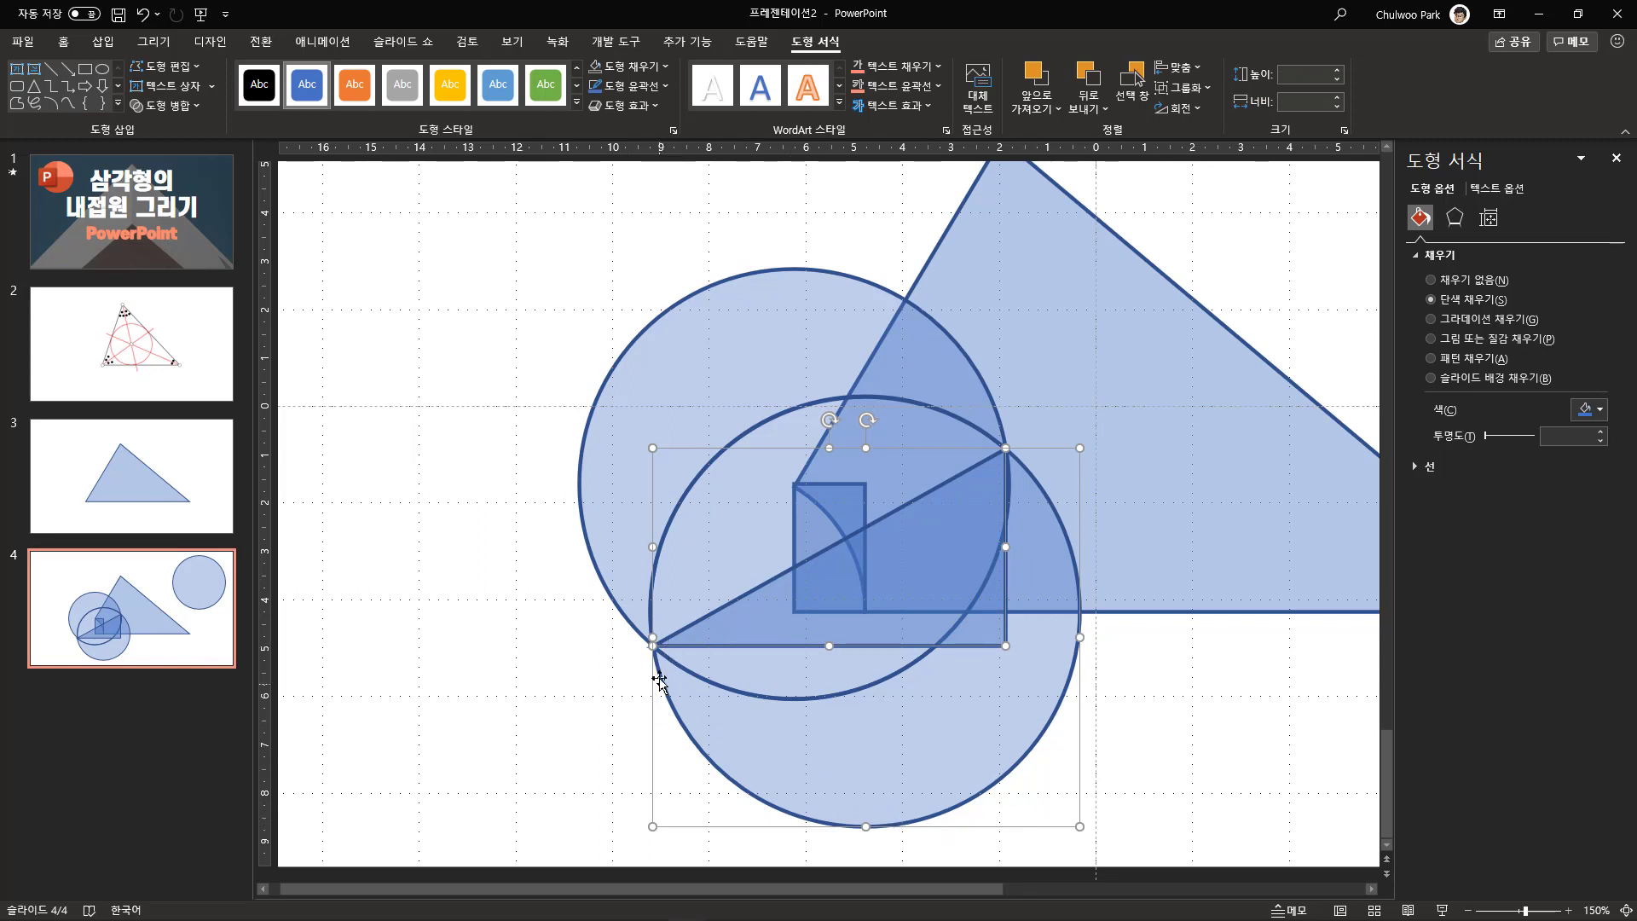
click(933, 377)
shift+click(943, 561)
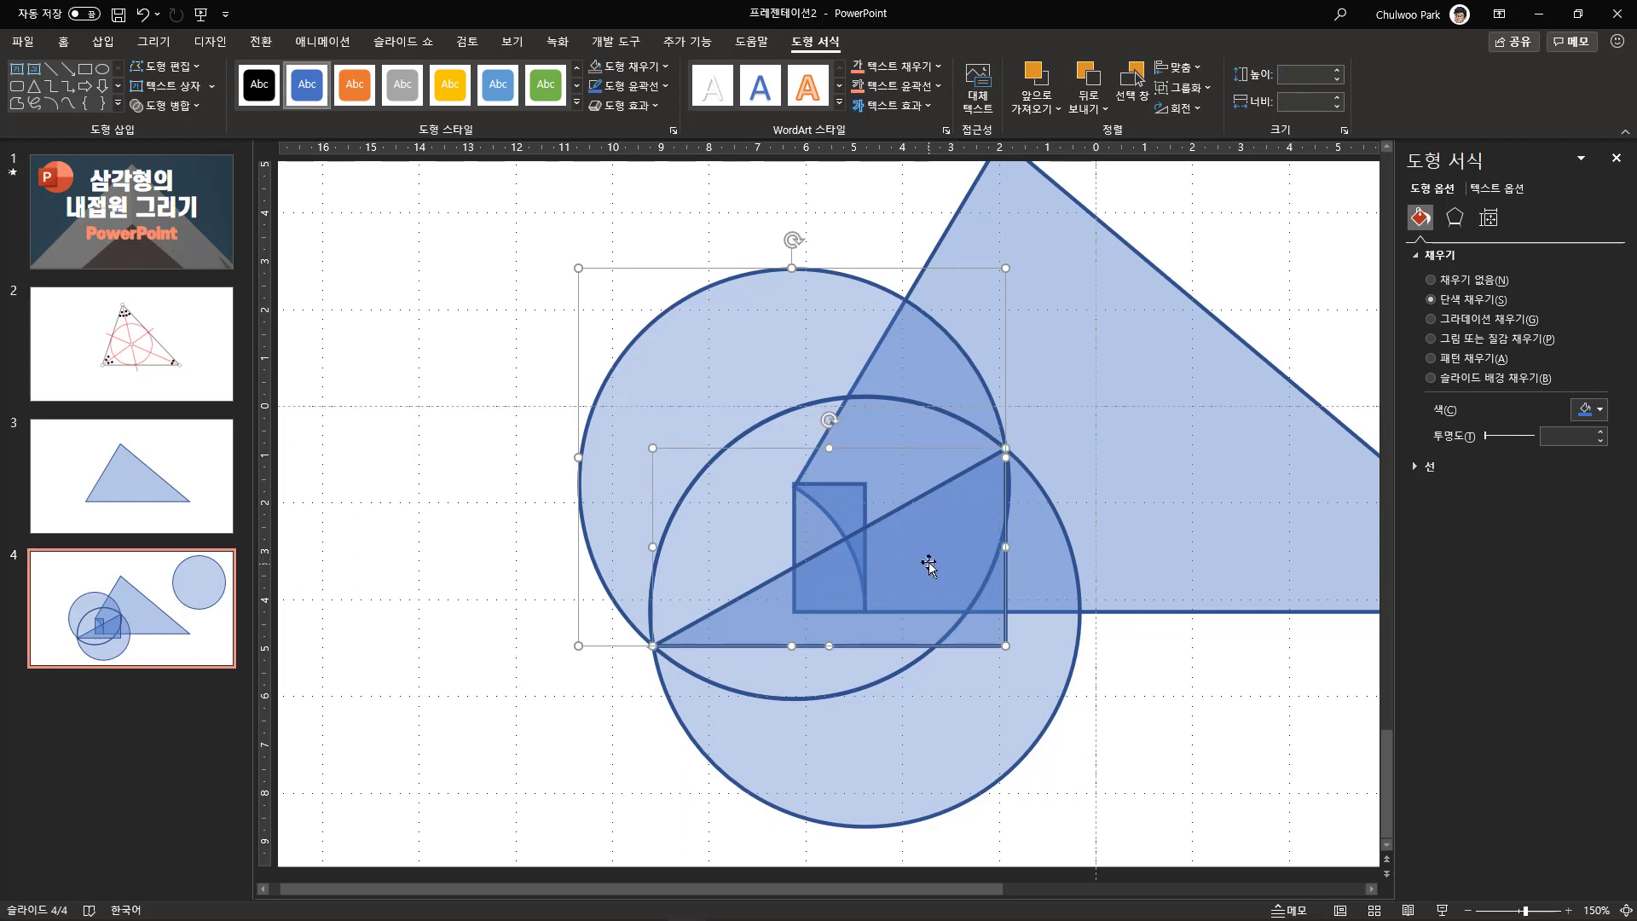
click(1143, 749)
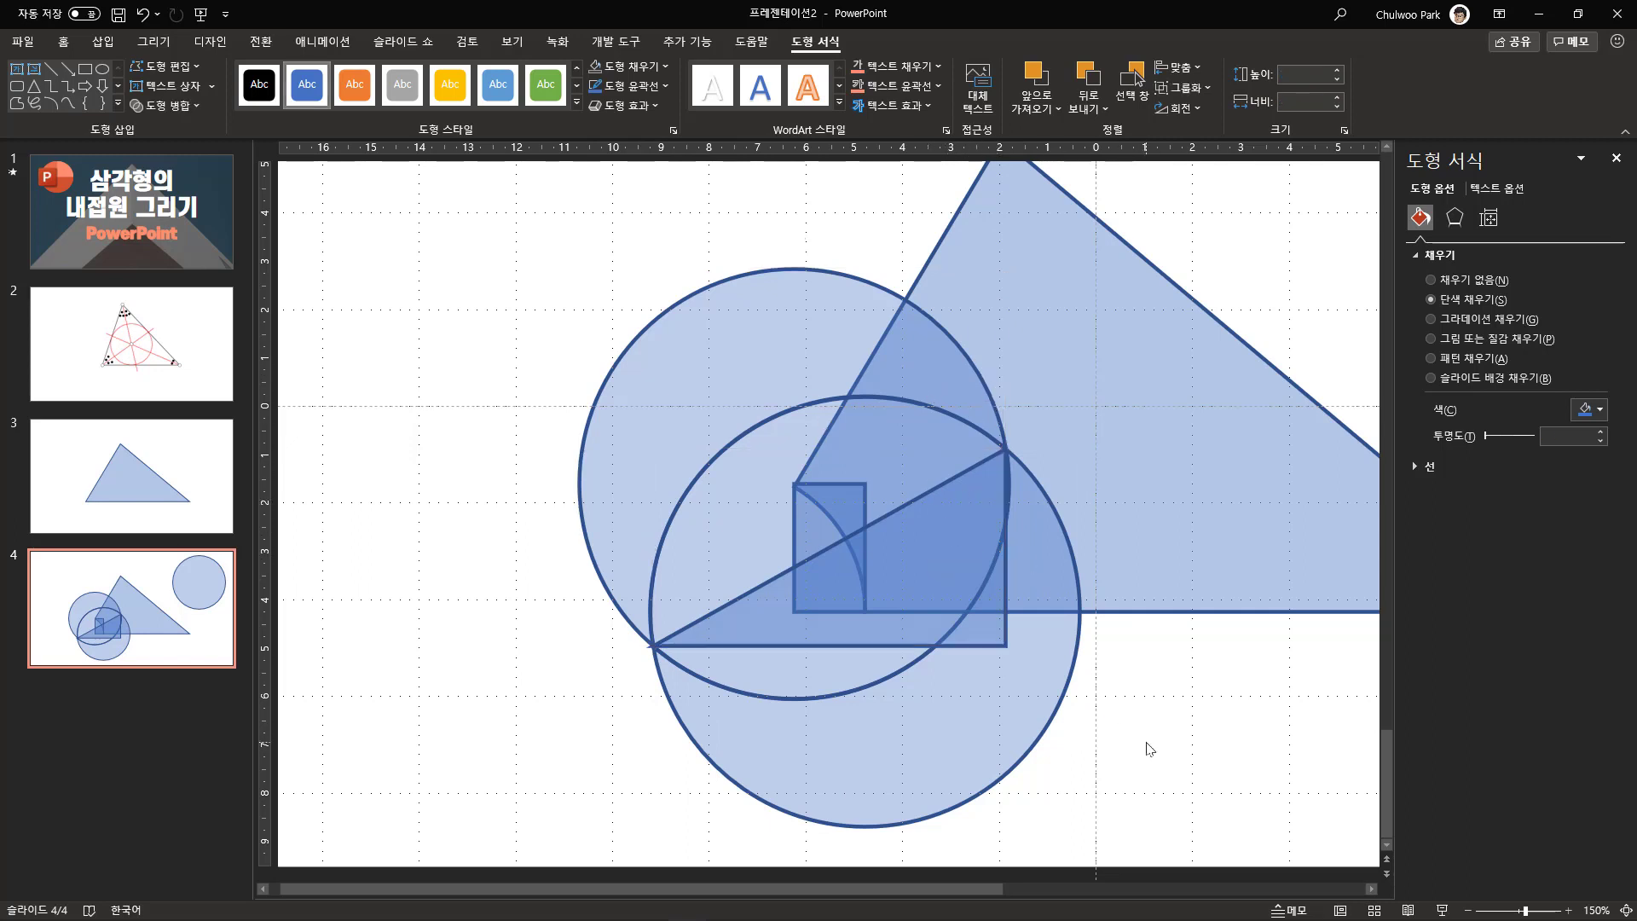
Lock the aspect ratio of the right triangle whose hypotenuse joins the two circles' intersection points.
click(938, 578)
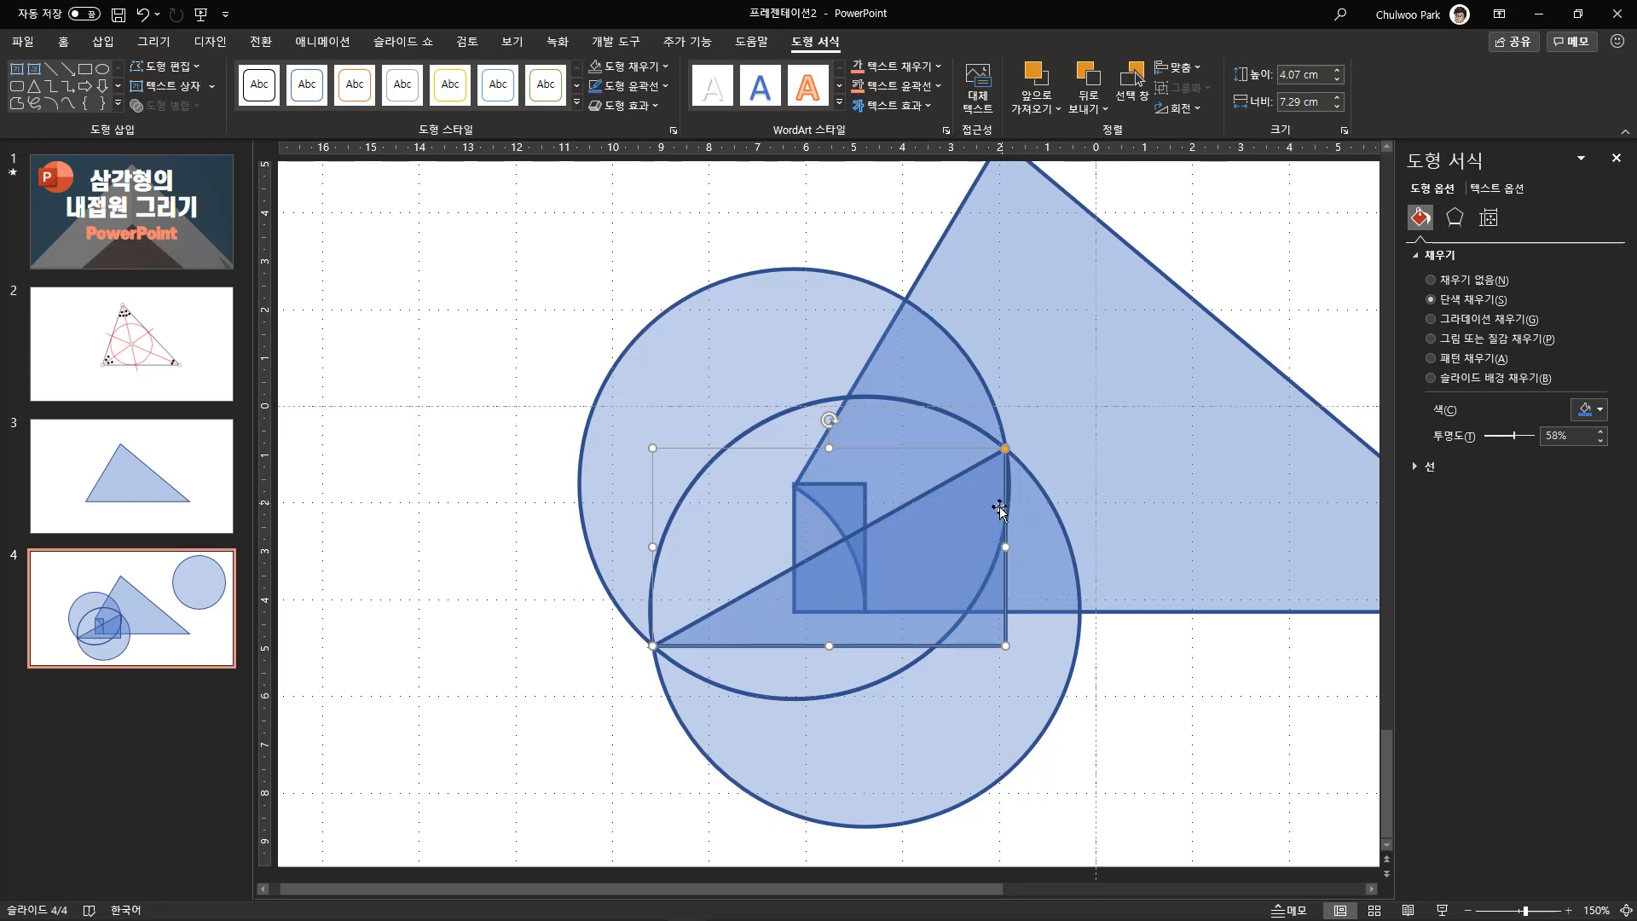
click(1487, 218)
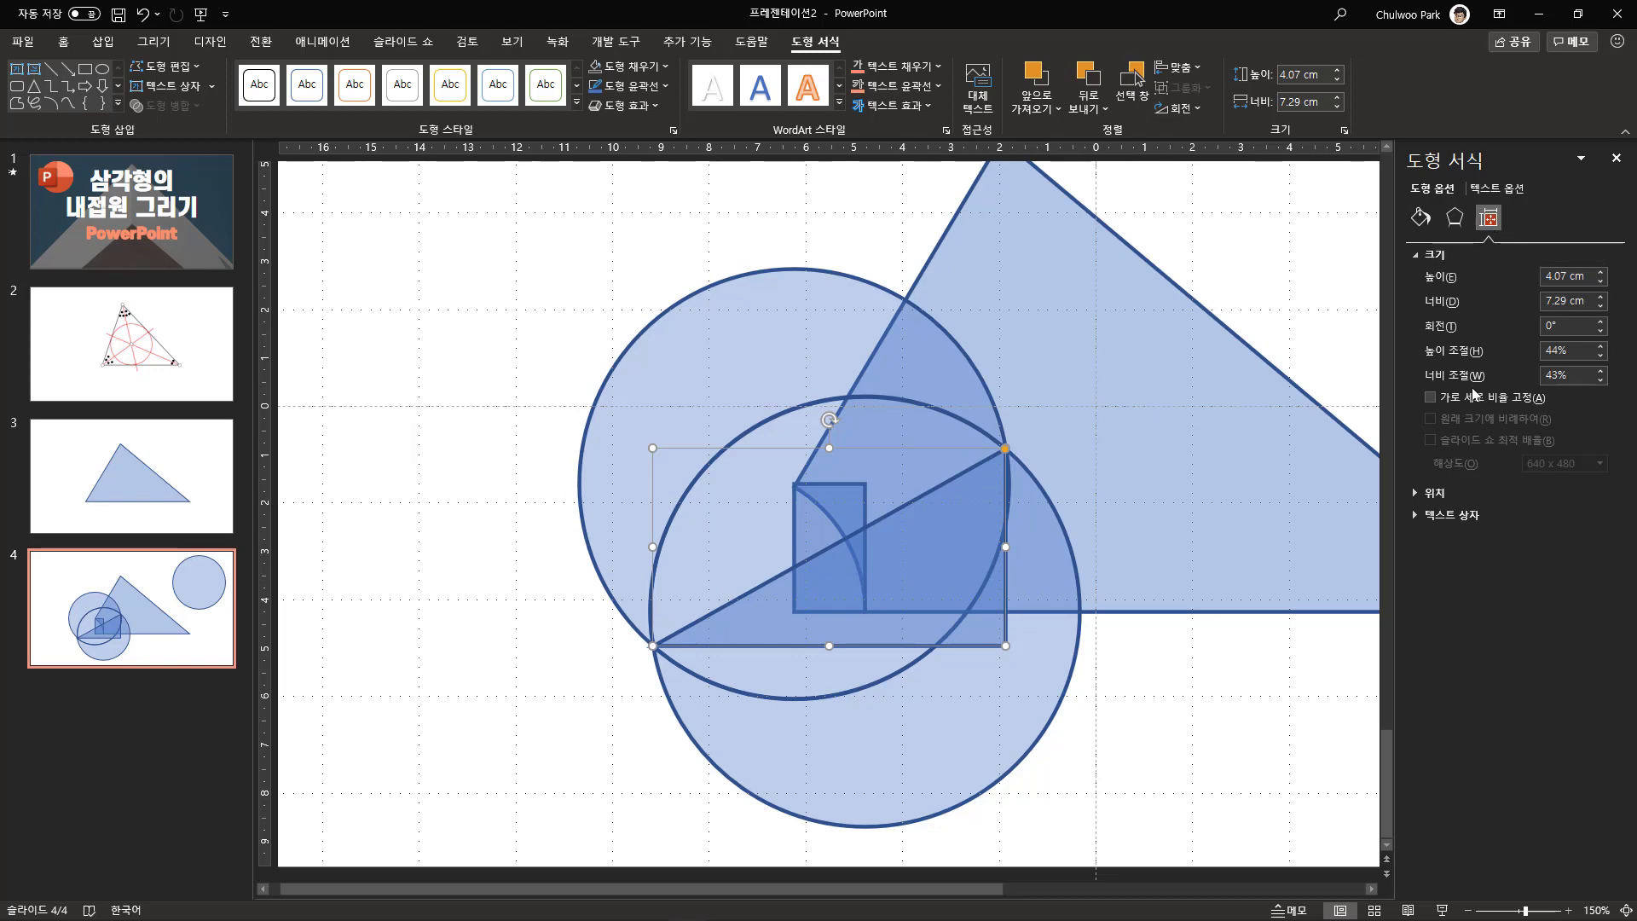
click(1442, 407)
Copy the right triangle to slide 3 and place its sharp corner on the large triangle's lower-left corner.
click(1626, 910)
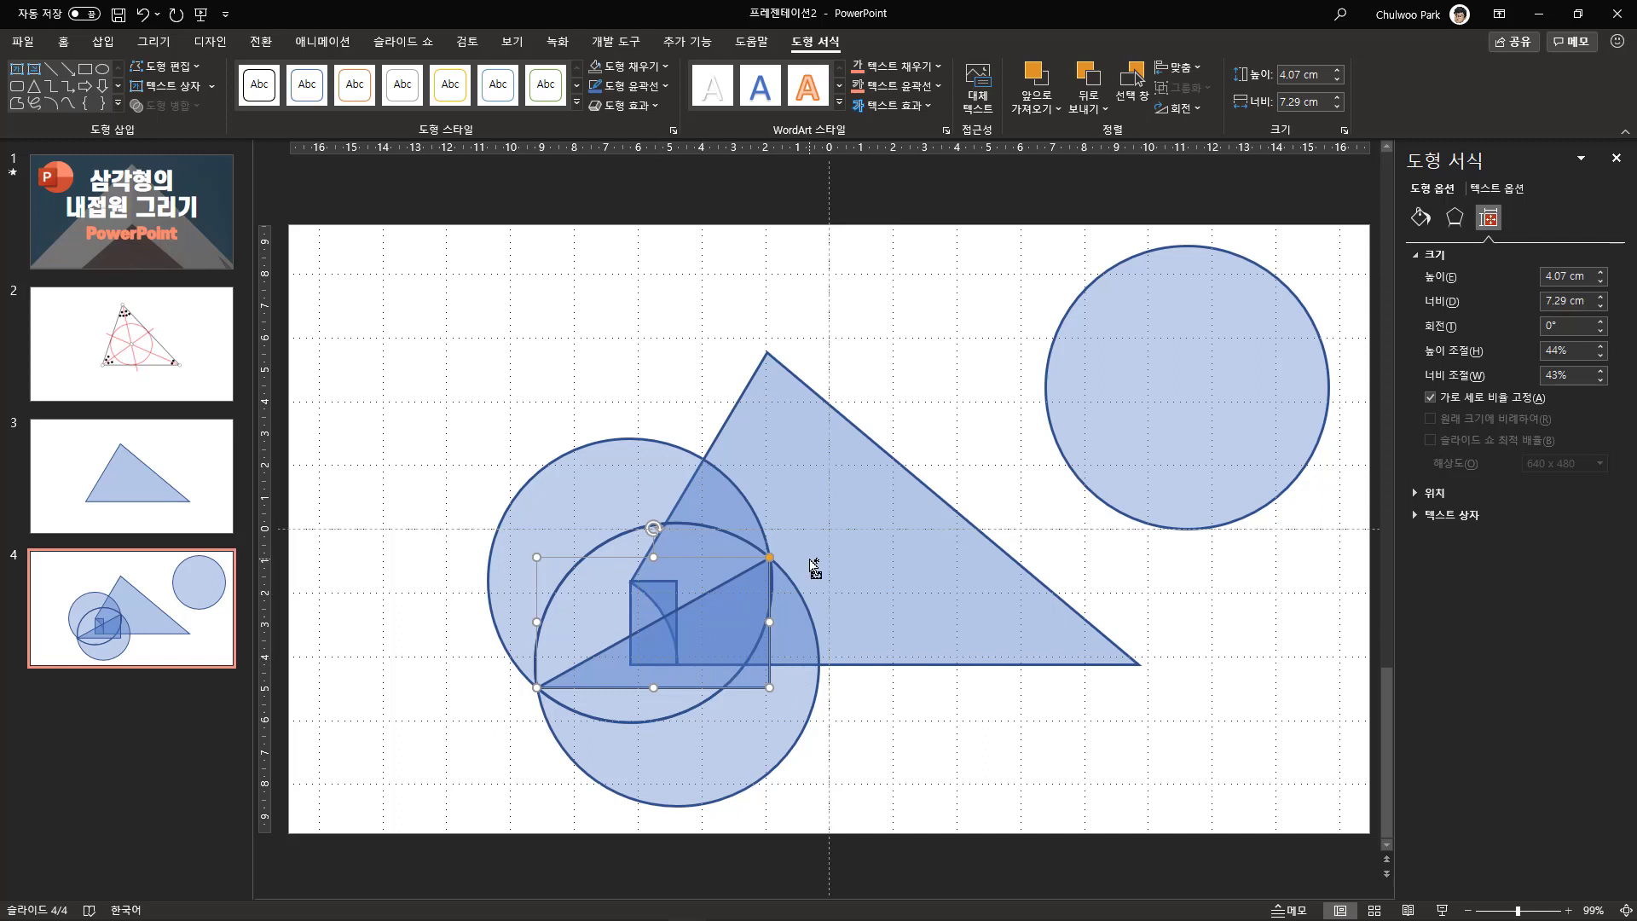
click(111, 498)
key(ctrl+v)
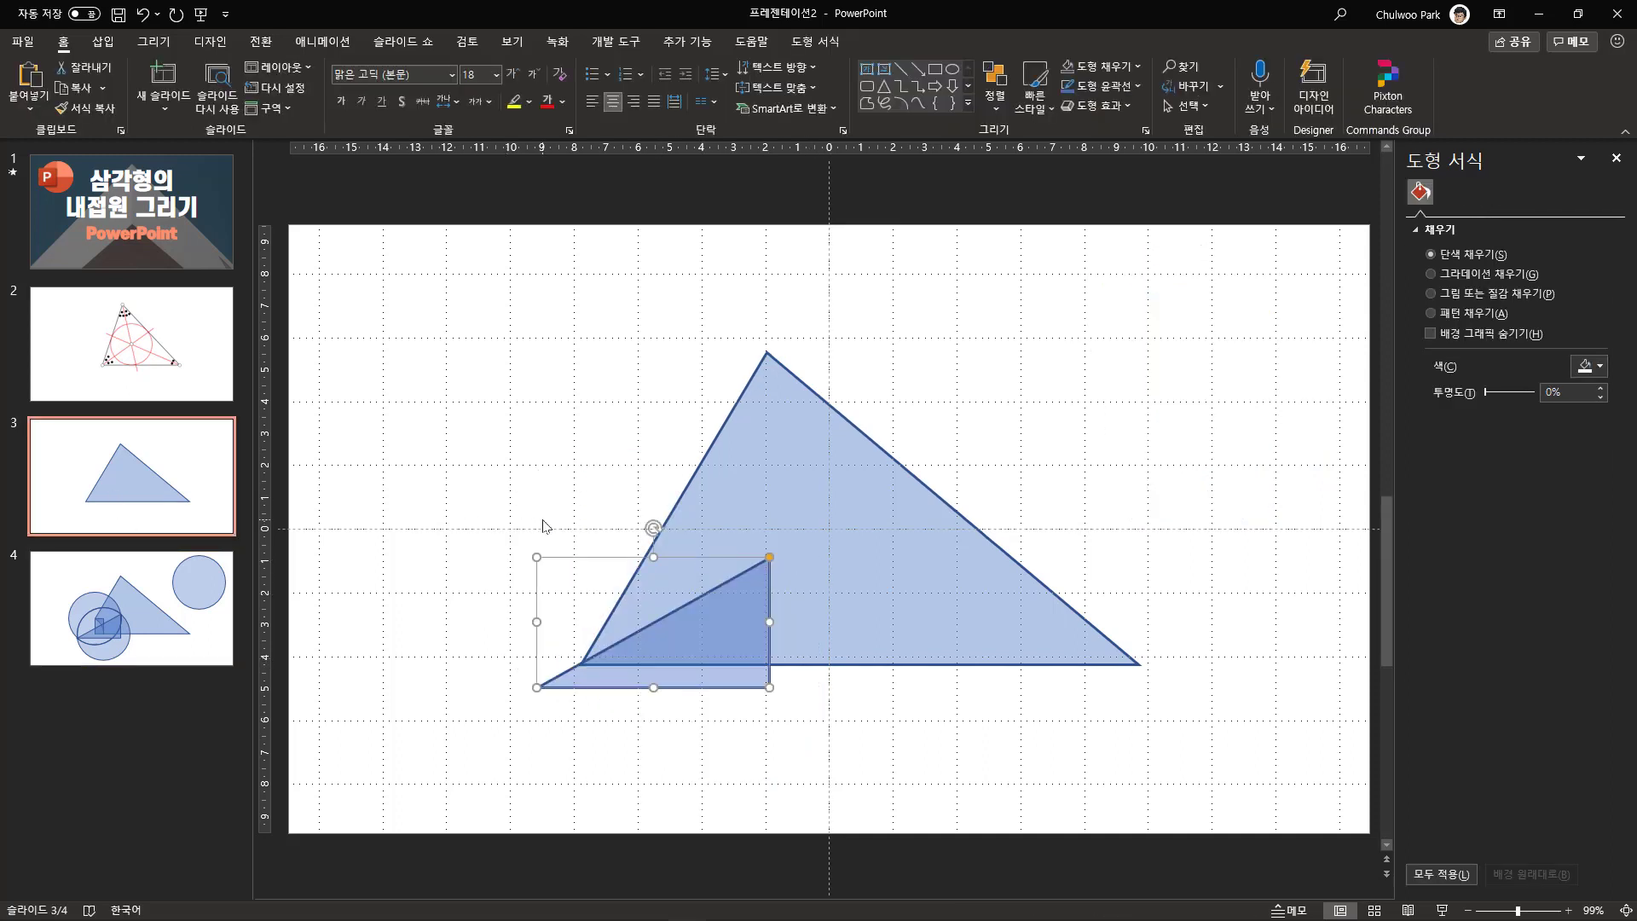
drag(634, 655, 687, 638)
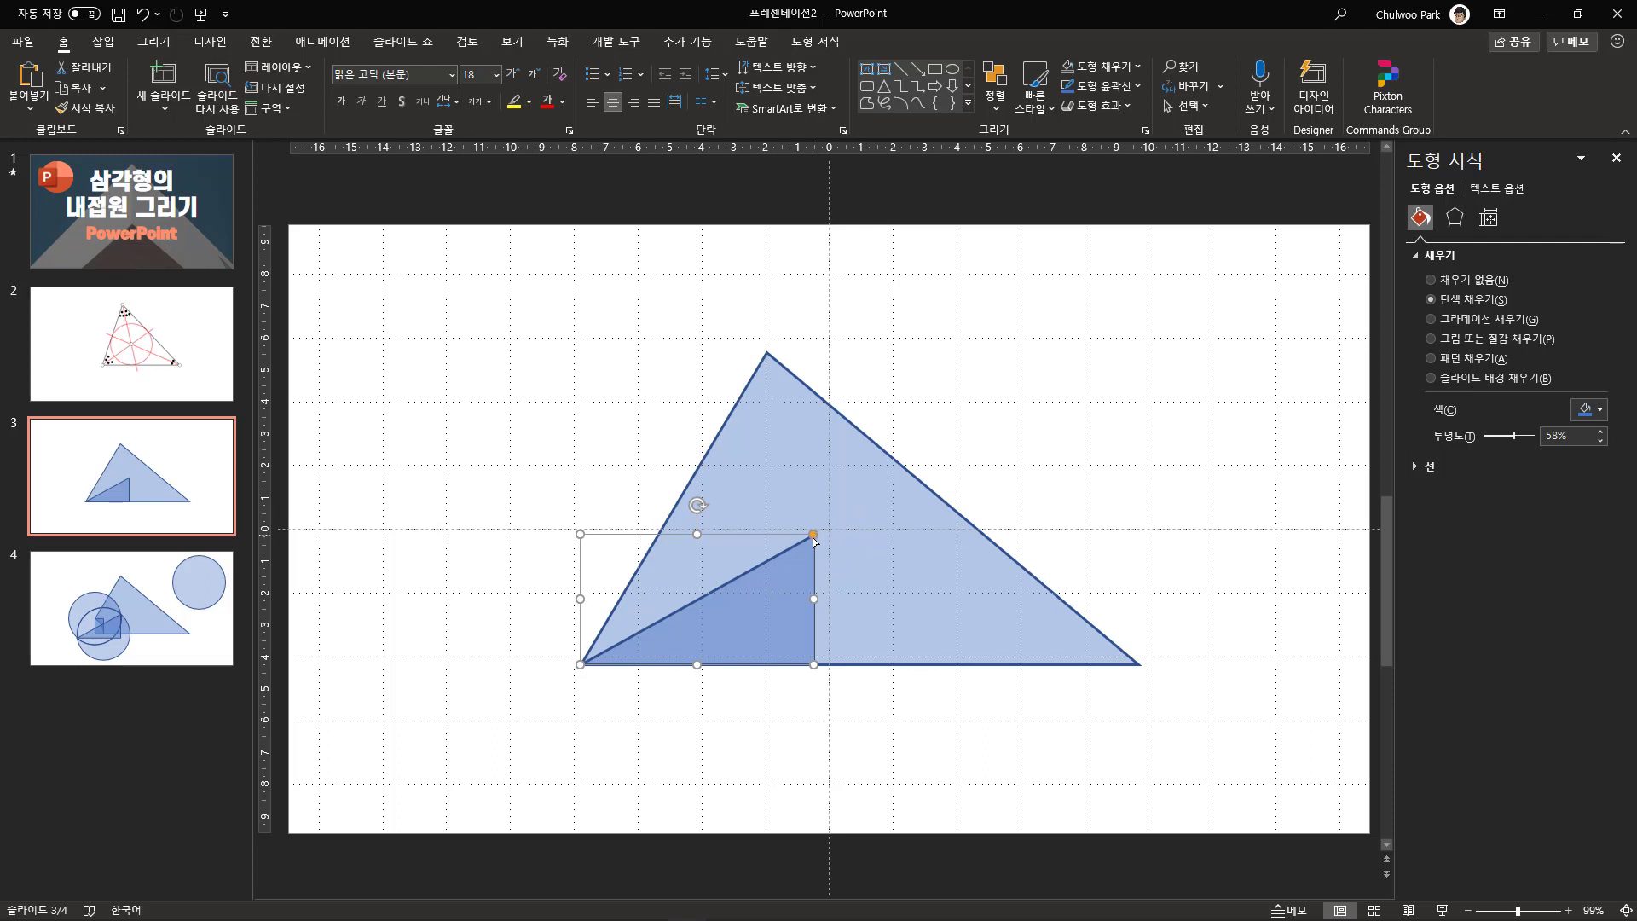
Enlarge the right triangle on slide 3 proportionally and realign its sharp corner with the large triangle's lower-left corner.
drag(580, 534, 446, 458)
click(1488, 217)
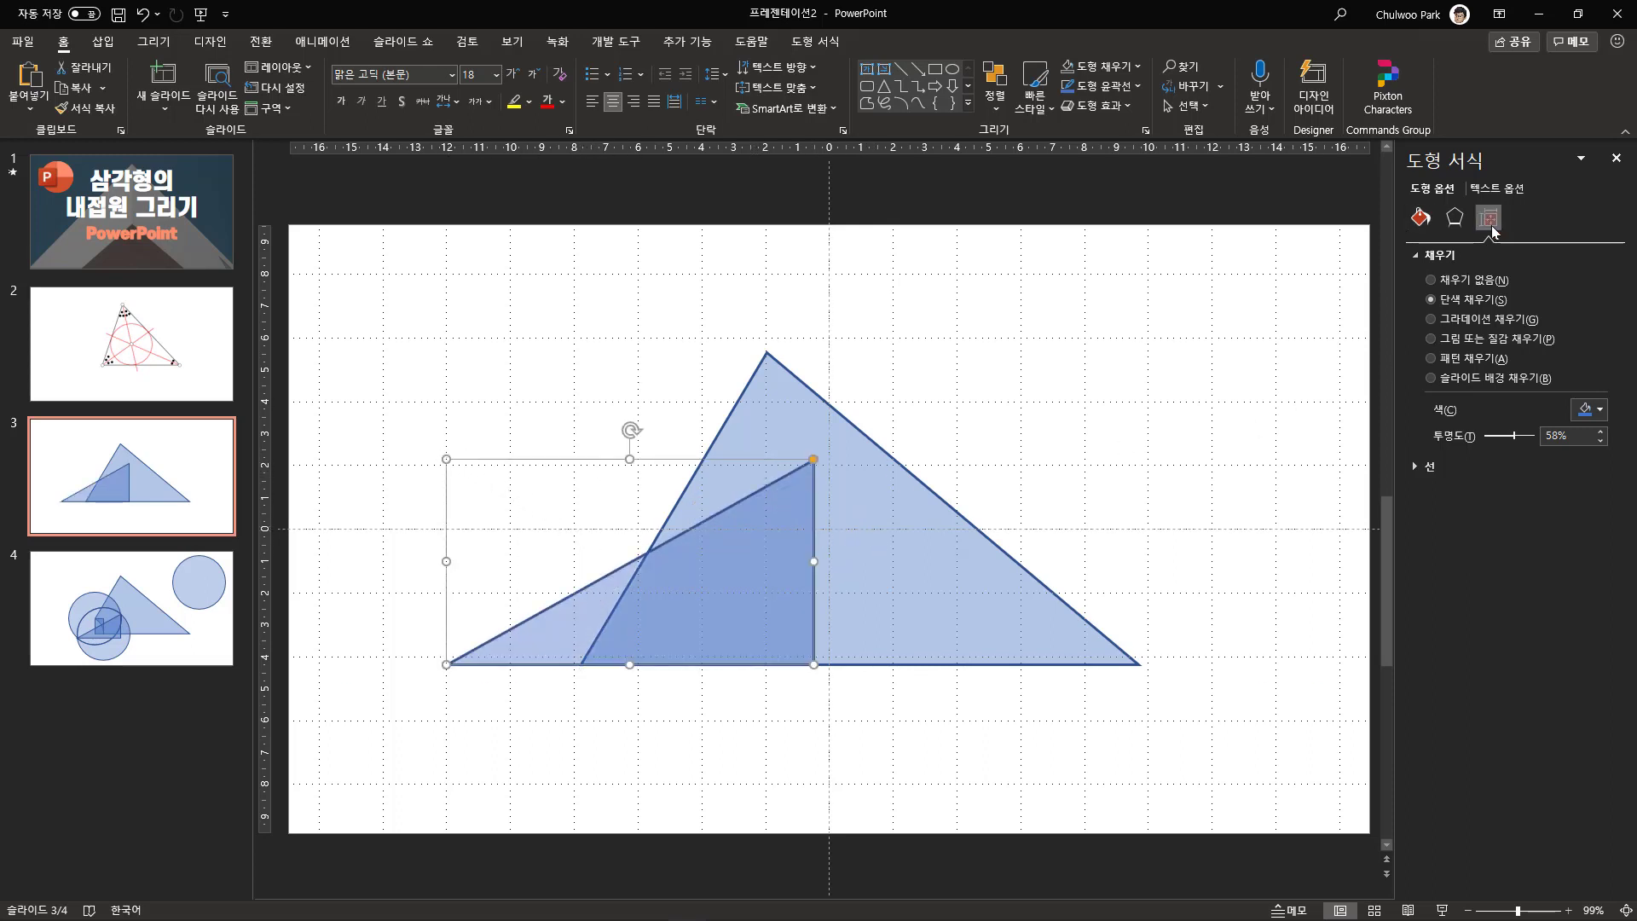
click(417, 484)
click(584, 620)
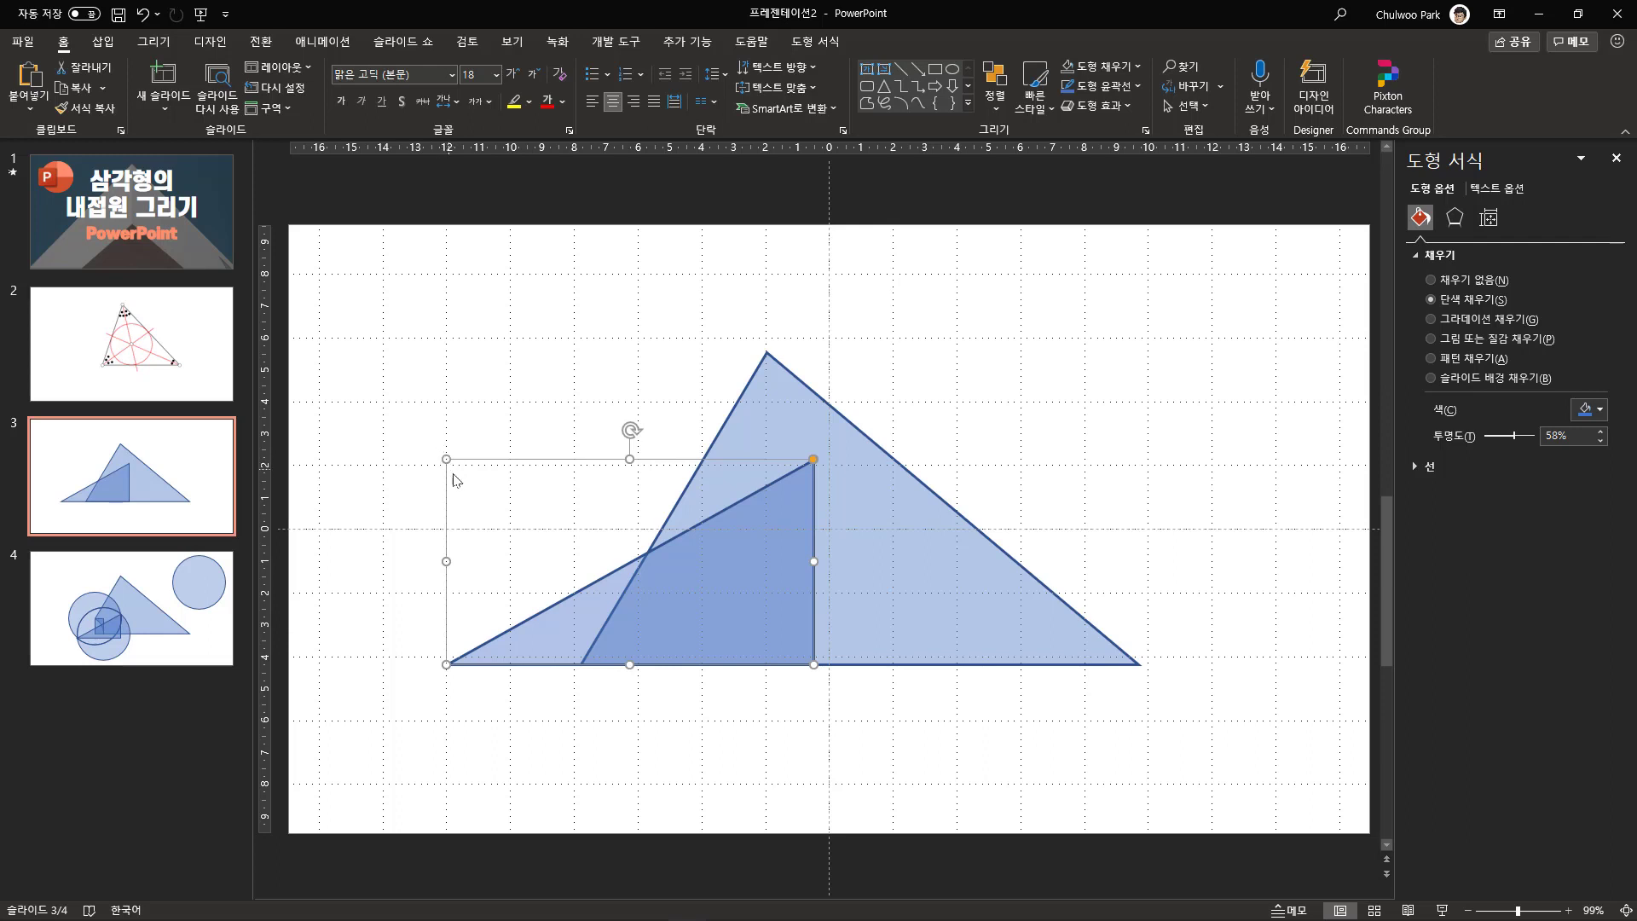
drag(555, 632, 687, 631)
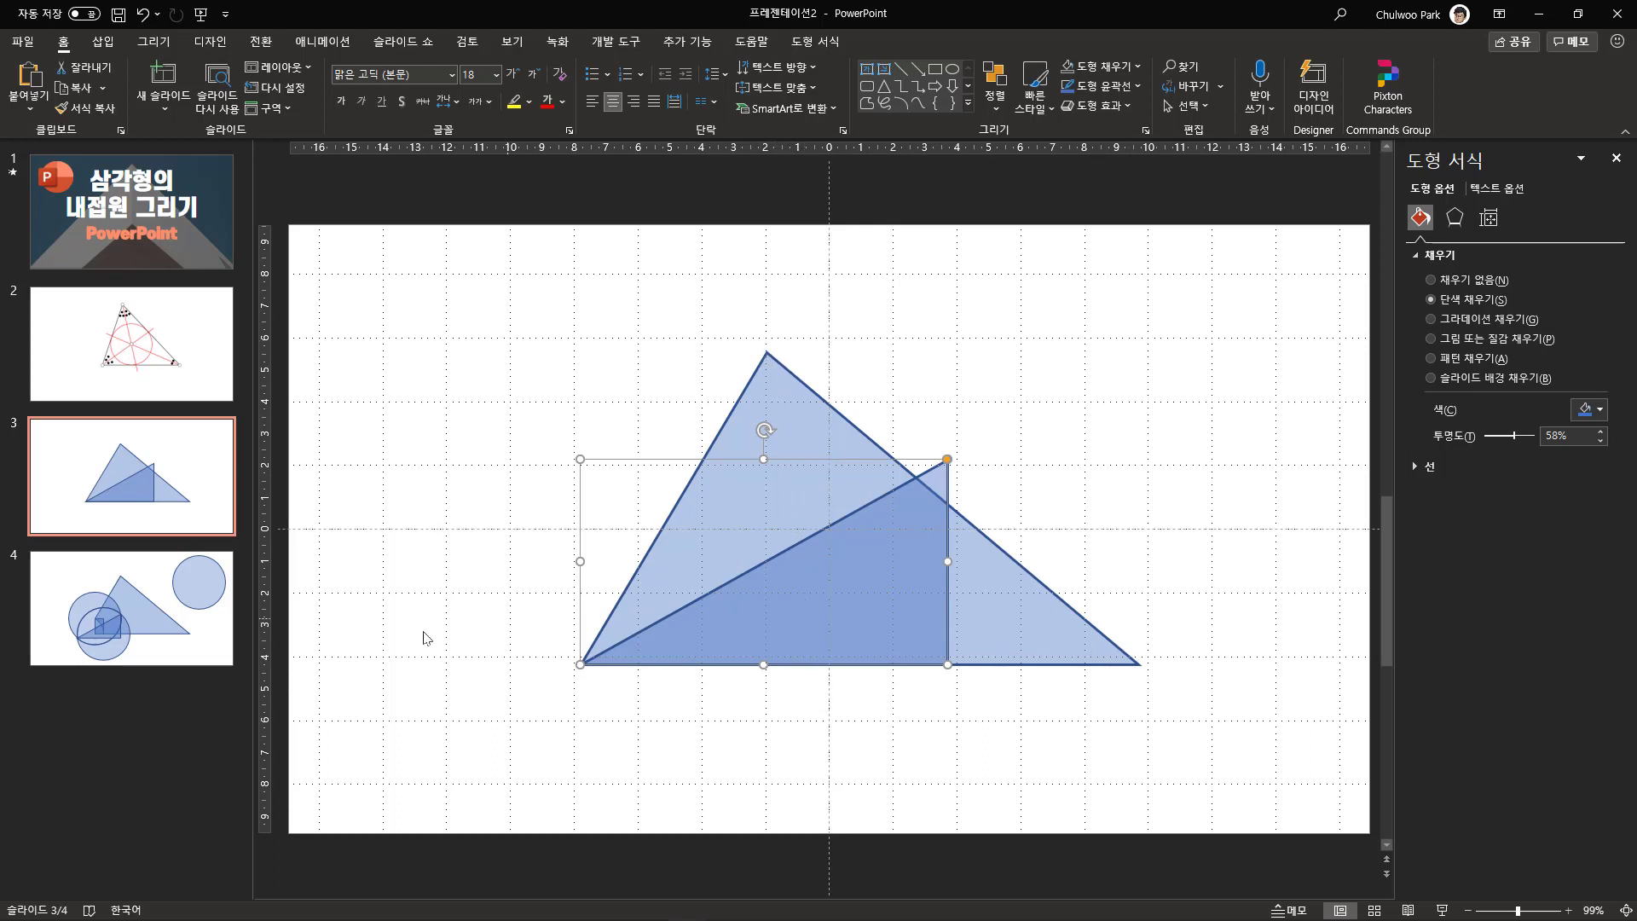
On slide 4, delete the lower circle fragment and the right triangle.
click(207, 641)
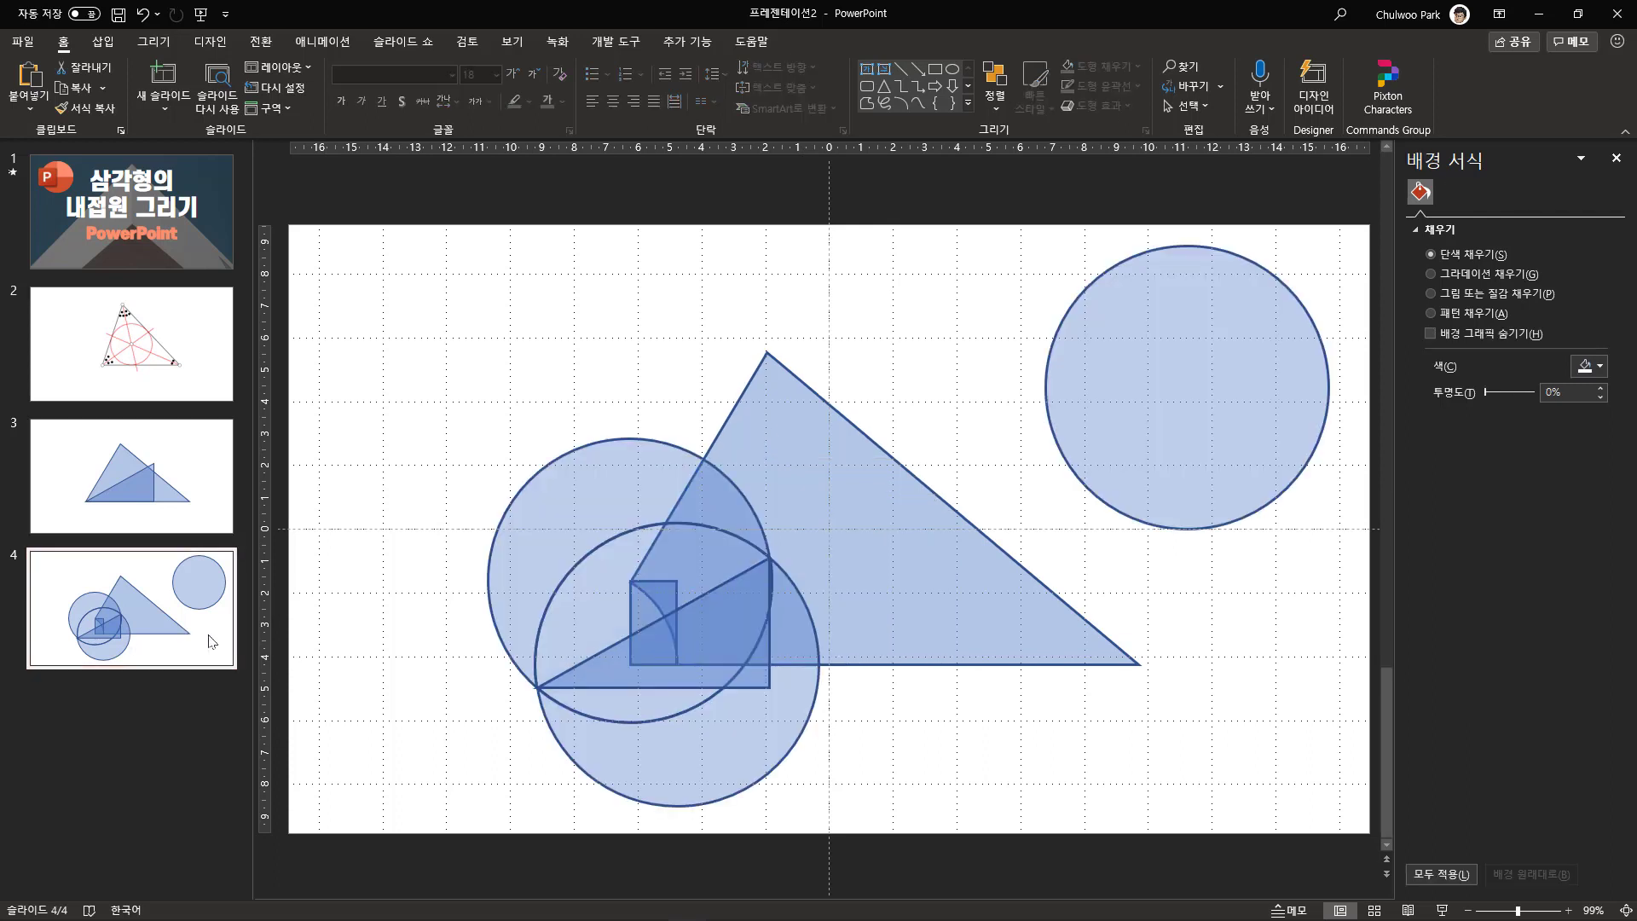
click(757, 737)
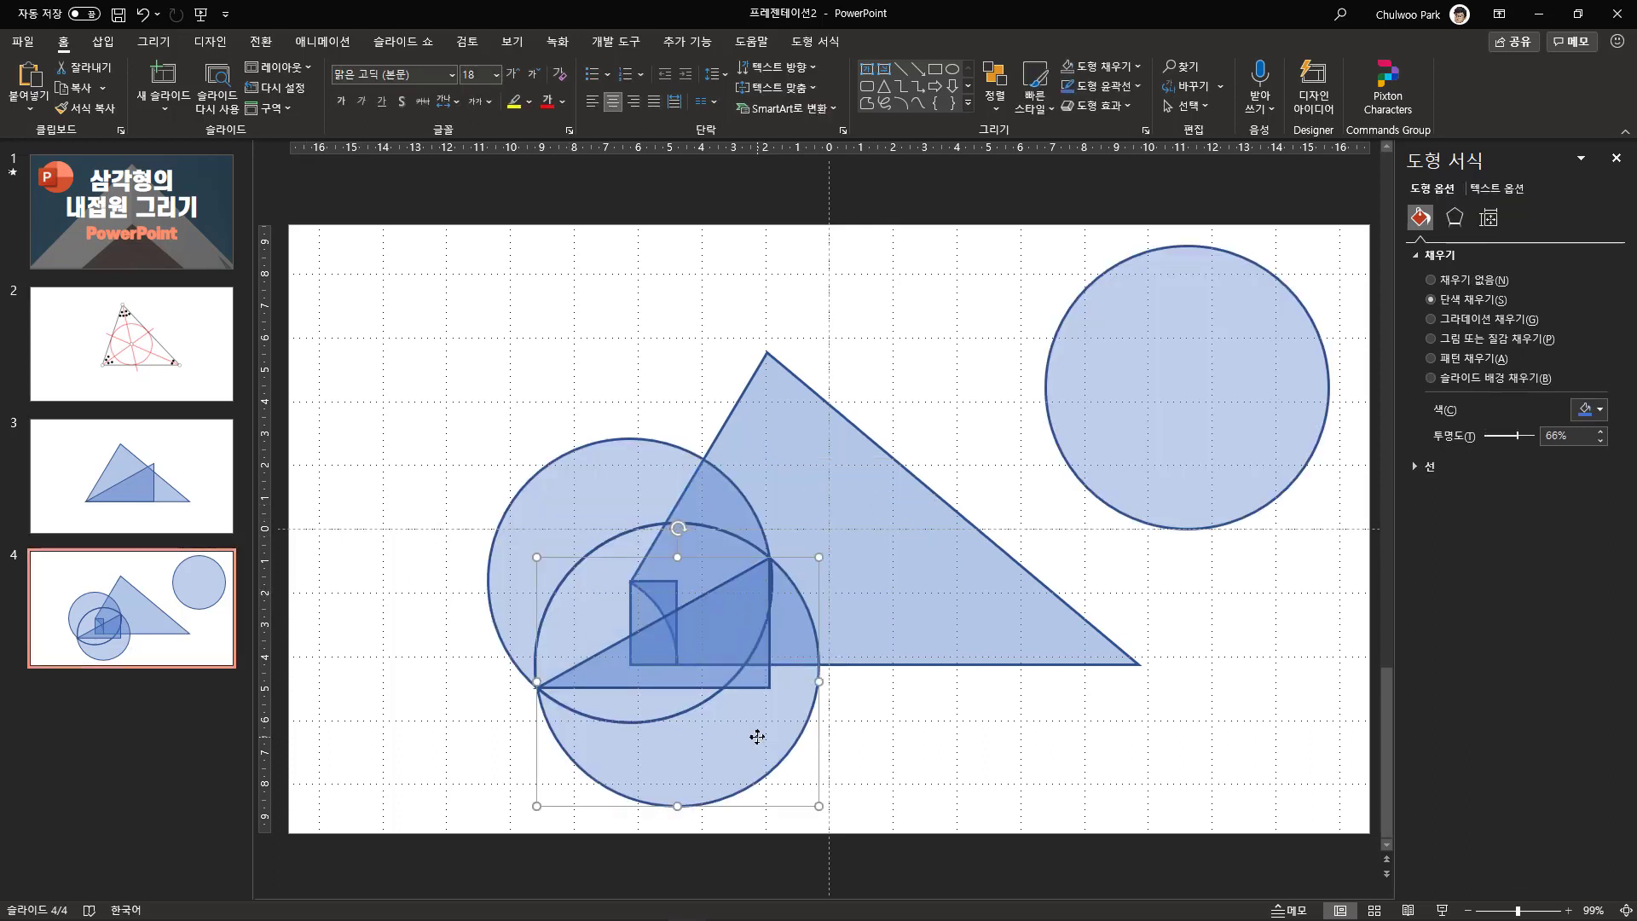
text(₩)
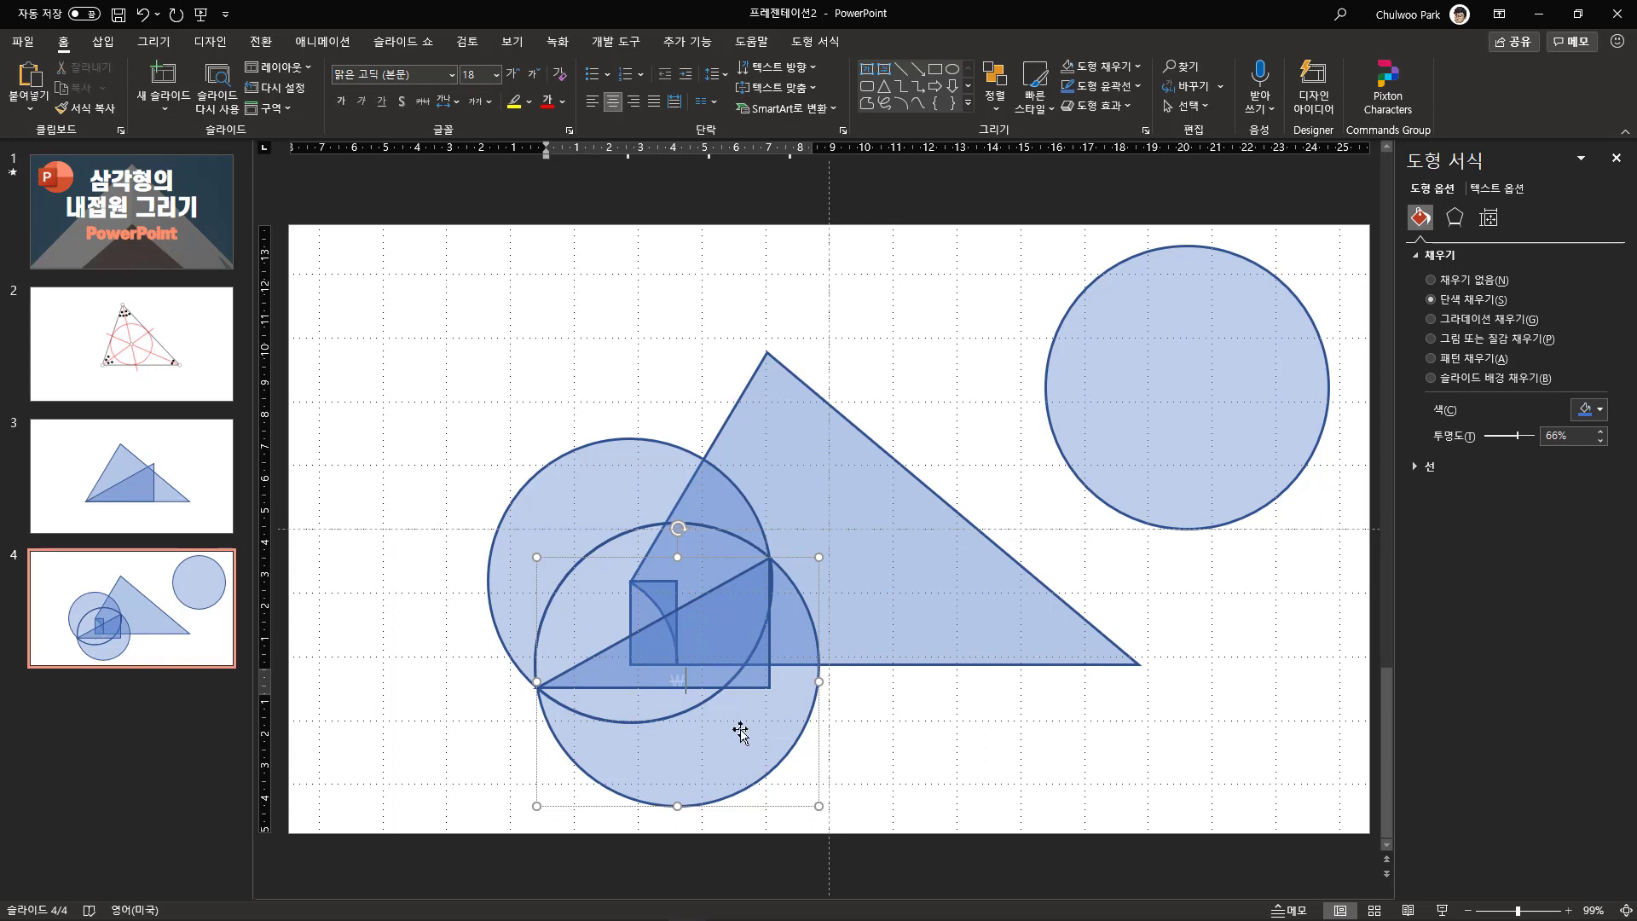
click(739, 731)
key(Delete)
click(711, 653)
key(Delete)
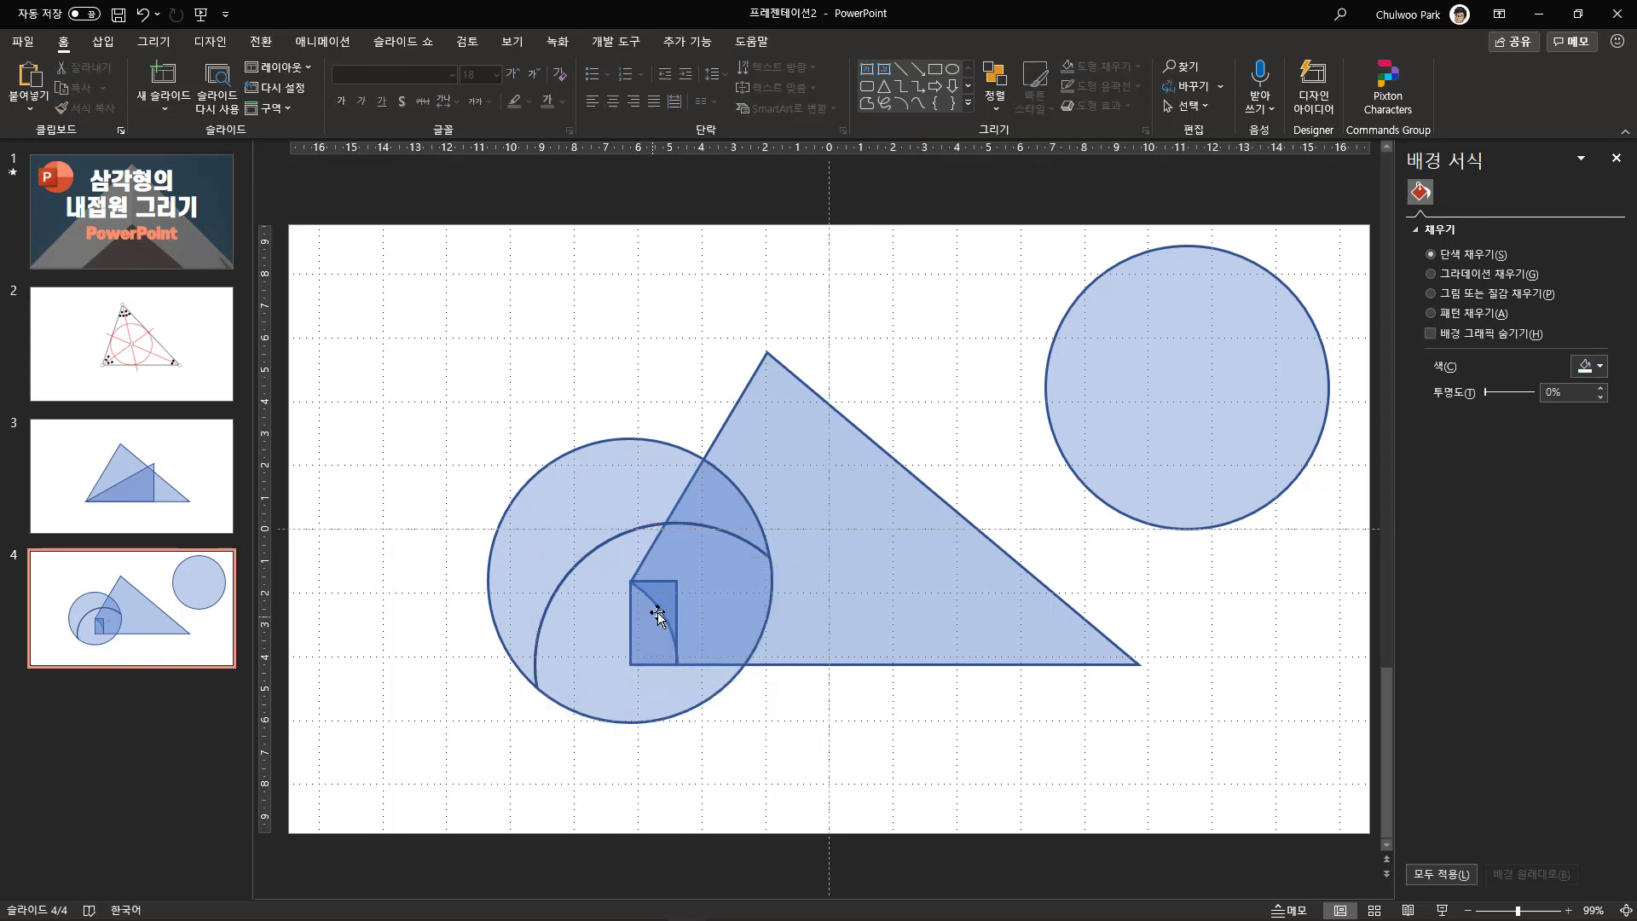
Delete the two remaining circle fragments and the small helper rectangle at the large triangle's cut lower-left corner.
click(650, 574)
key(Delete)
click(614, 486)
key(Delete)
click(650, 588)
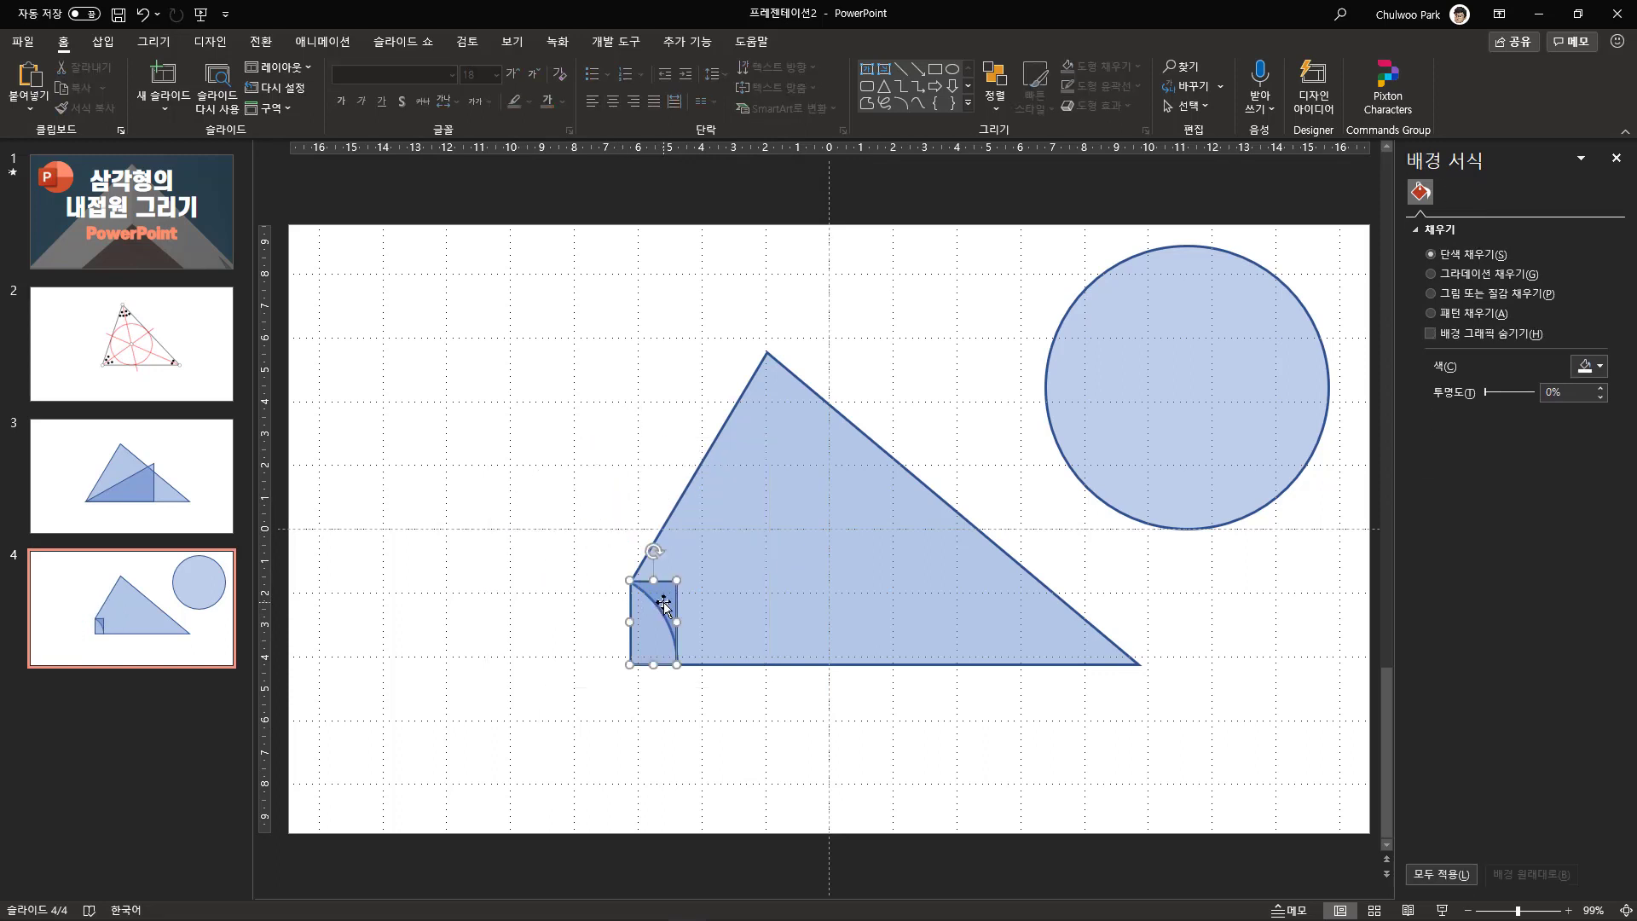
key(Delete)
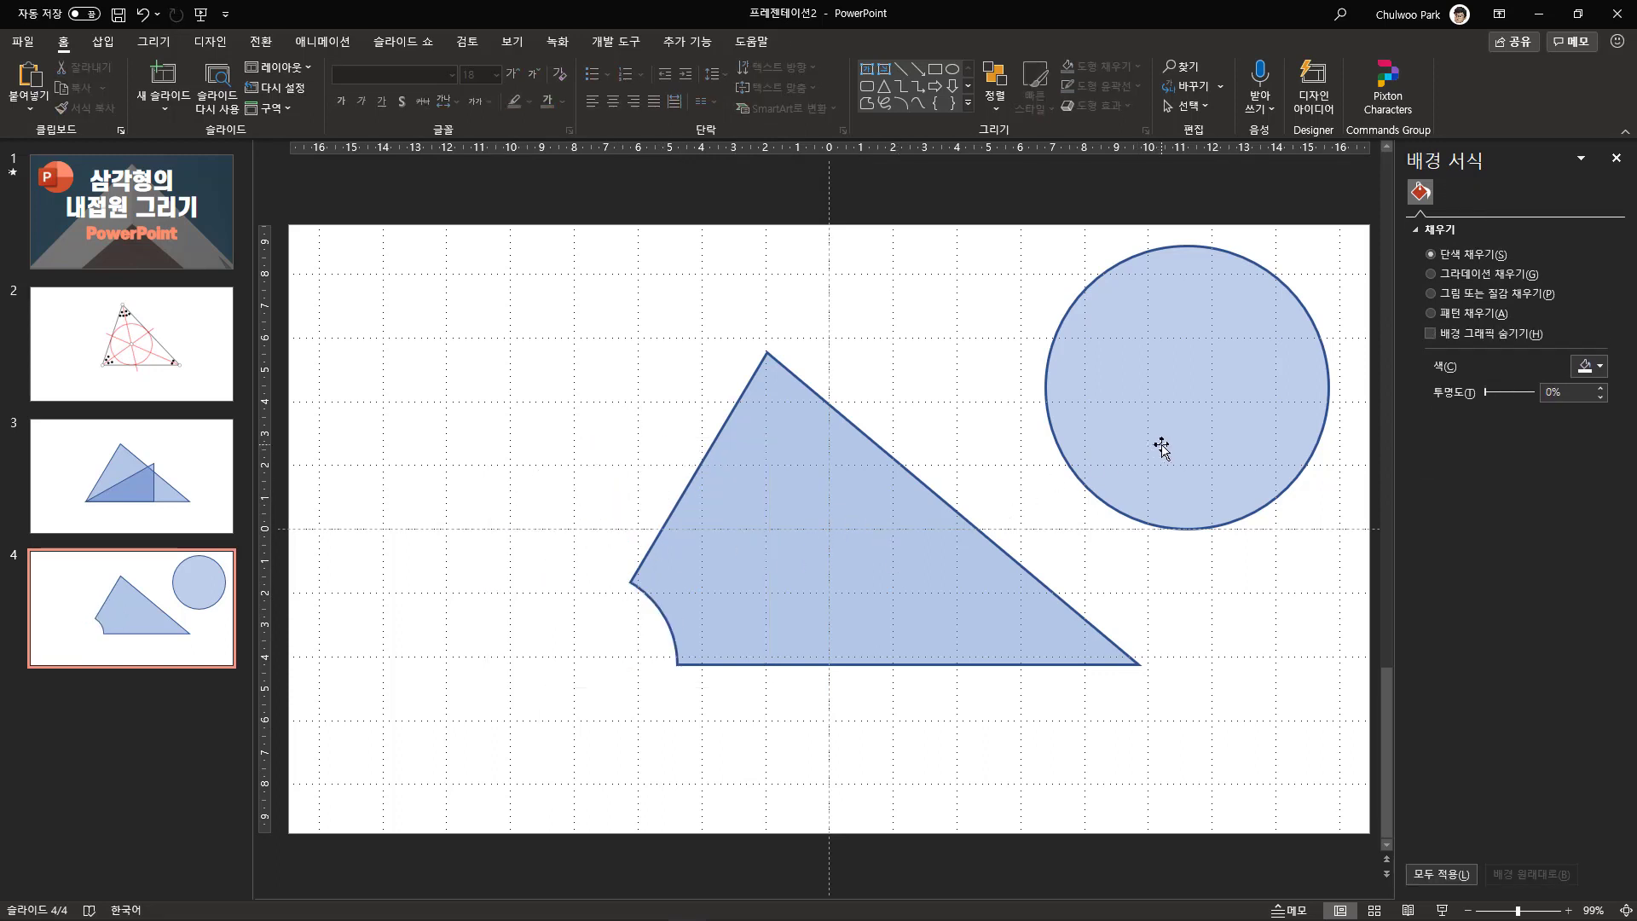
Keep one spare circle at the slide's upper left and center a copy about 6.95 cm across on the large triangle's right corner.
click(1161, 445)
drag(1122, 435, 1095, 665)
drag(1280, 516, 1194, 579)
drag(1128, 745, 1157, 726)
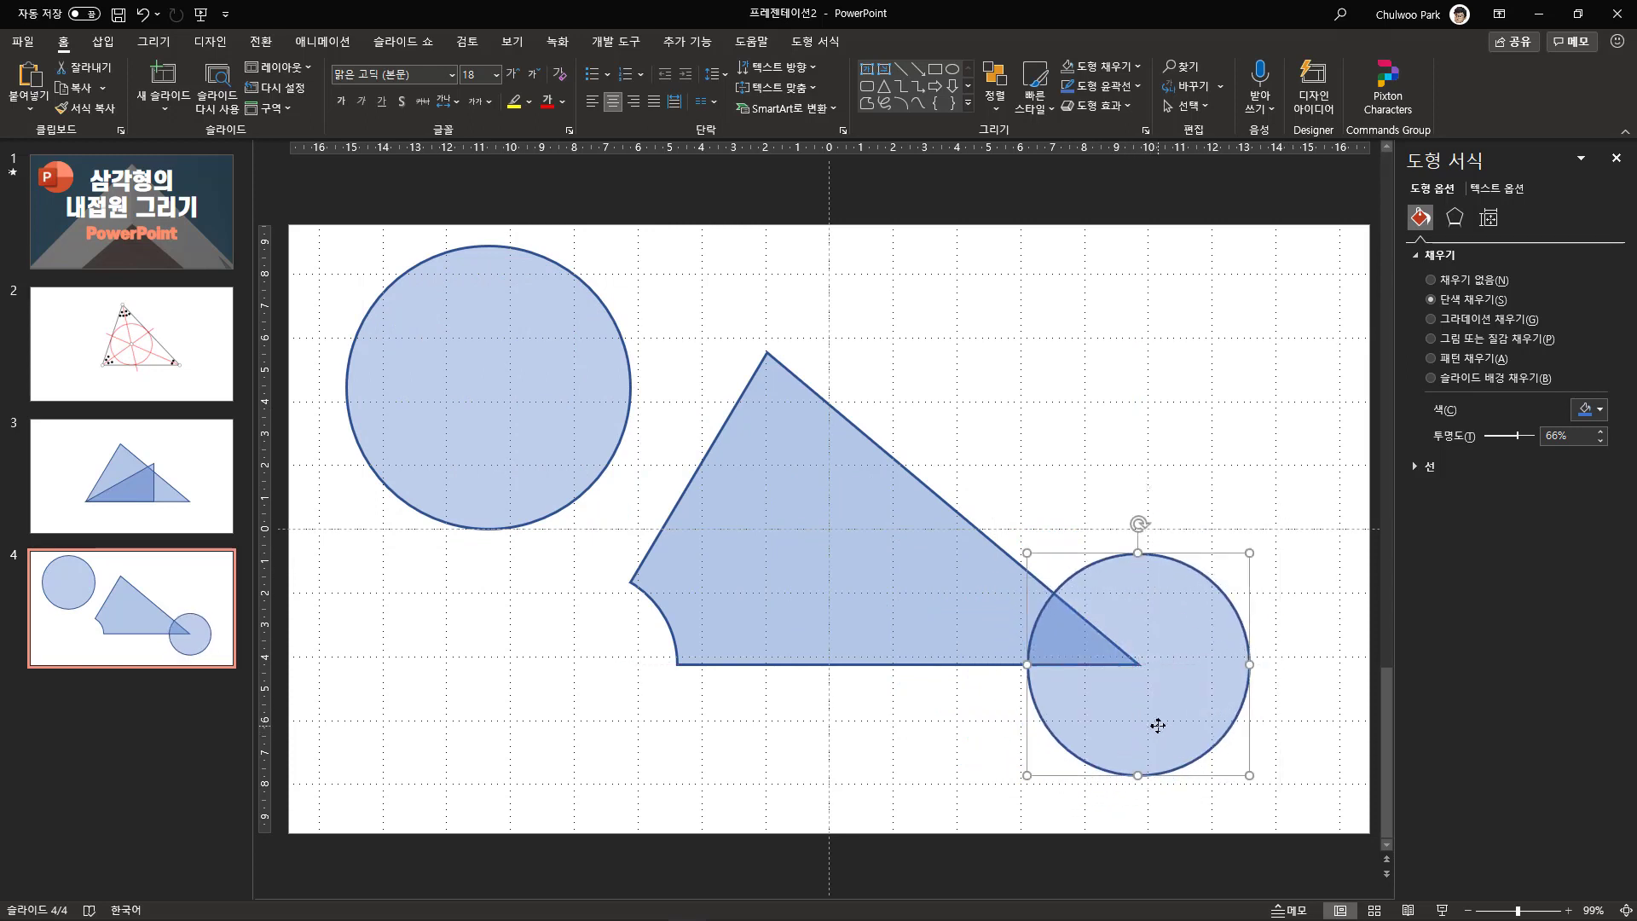
Fragment the large triangle with the circle on its right corner and delete the circle piece outside the triangle.
shift+click(846, 531)
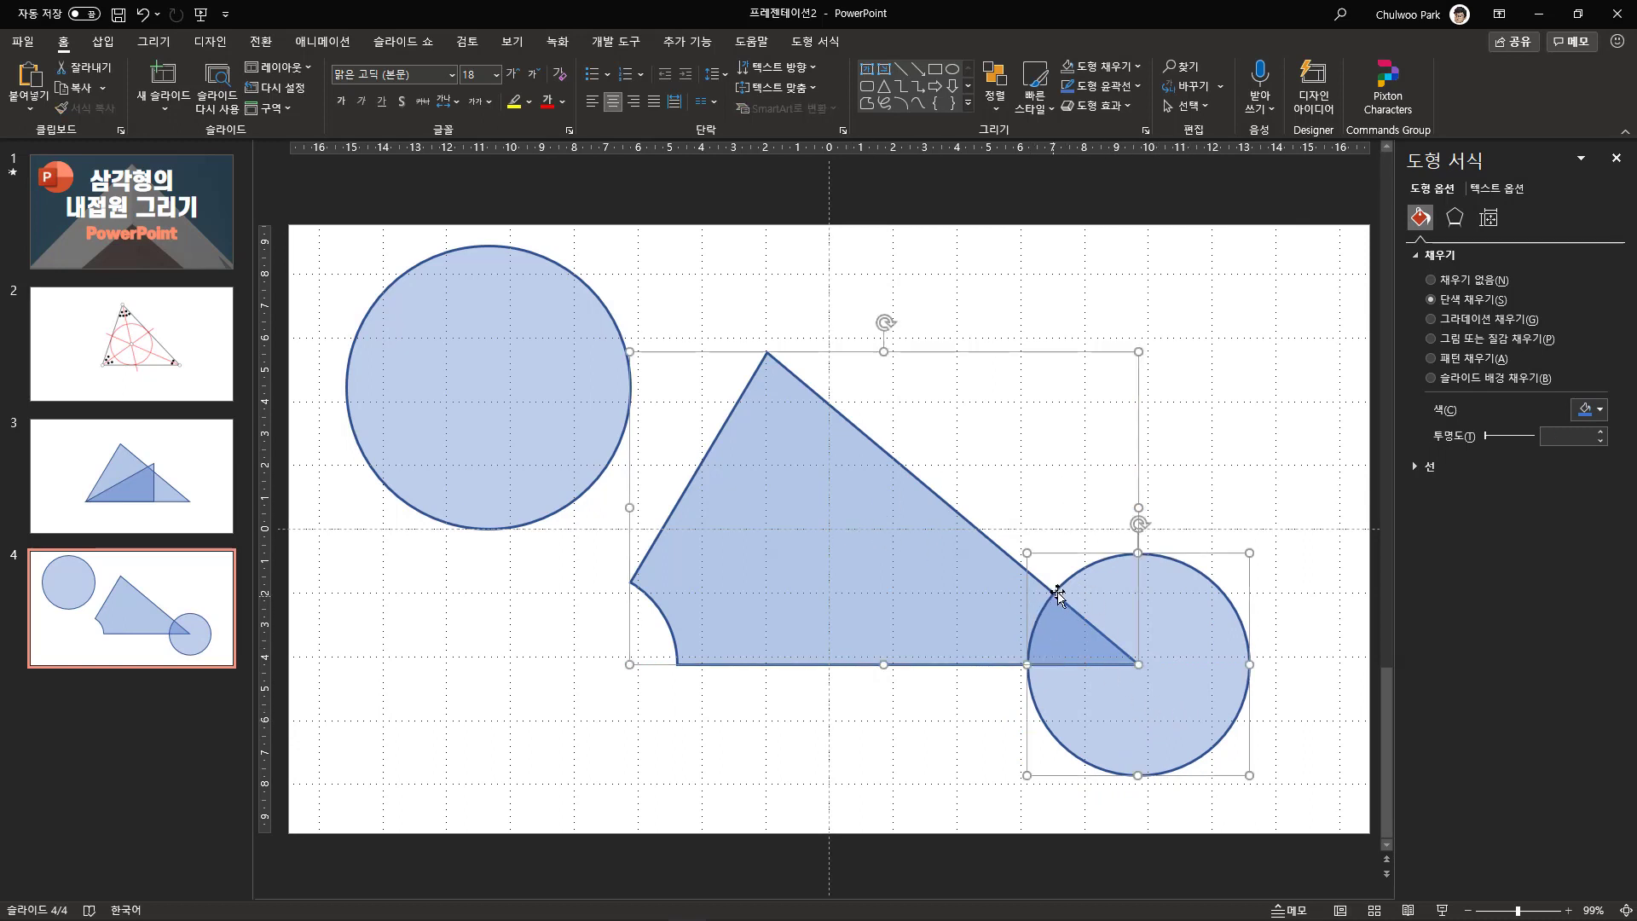
click(815, 41)
click(175, 110)
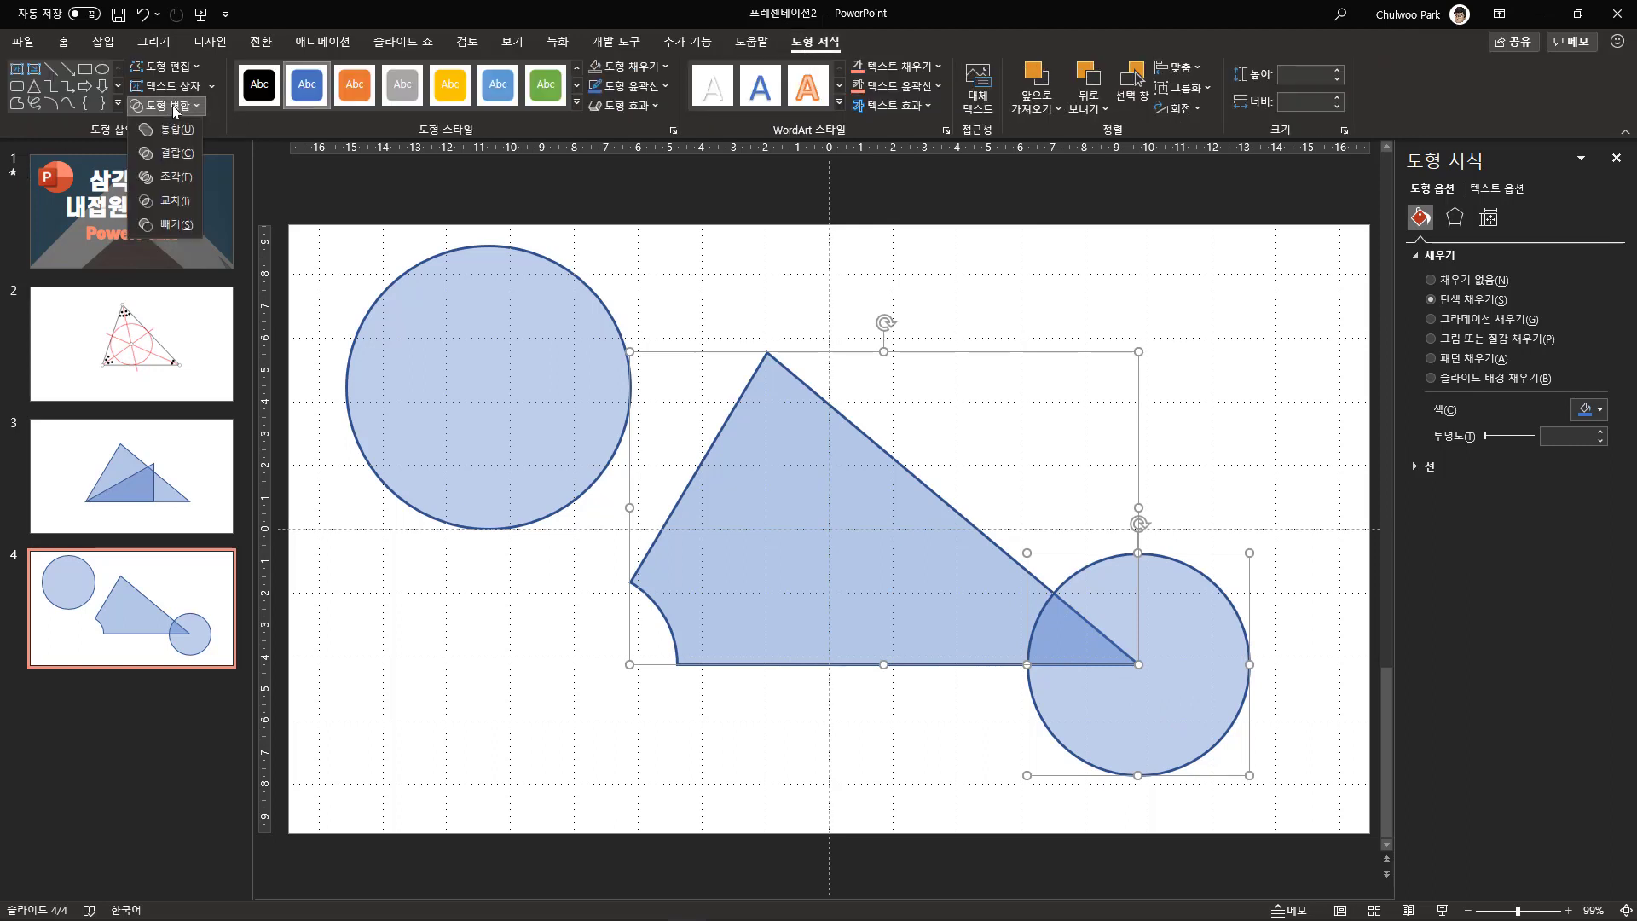
click(177, 186)
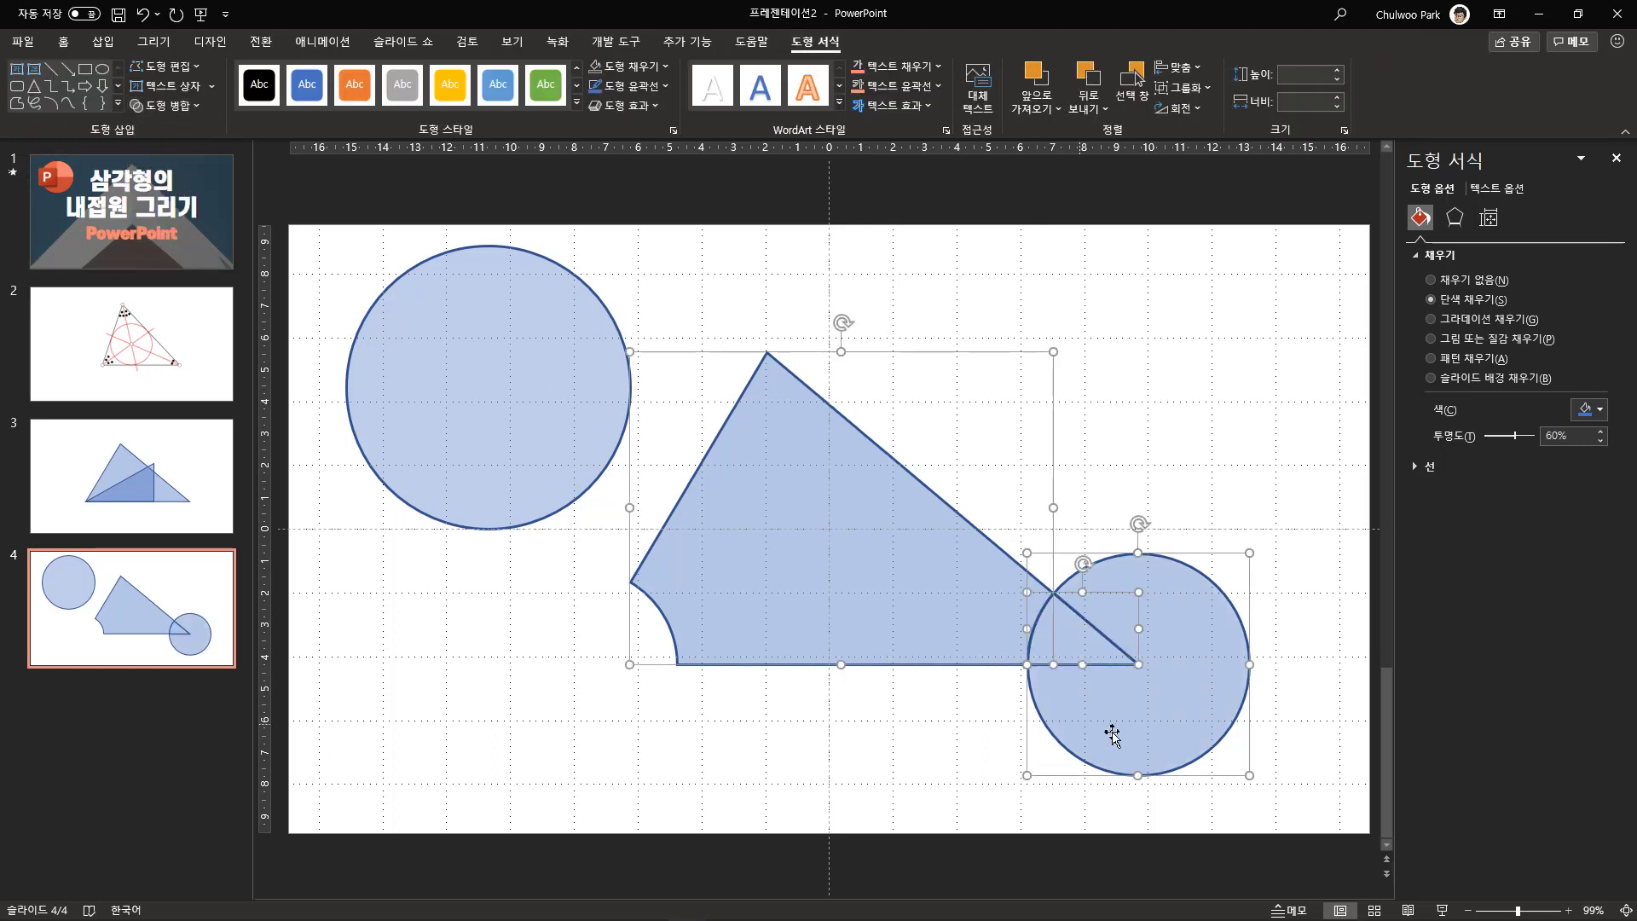
click(1192, 542)
click(1192, 665)
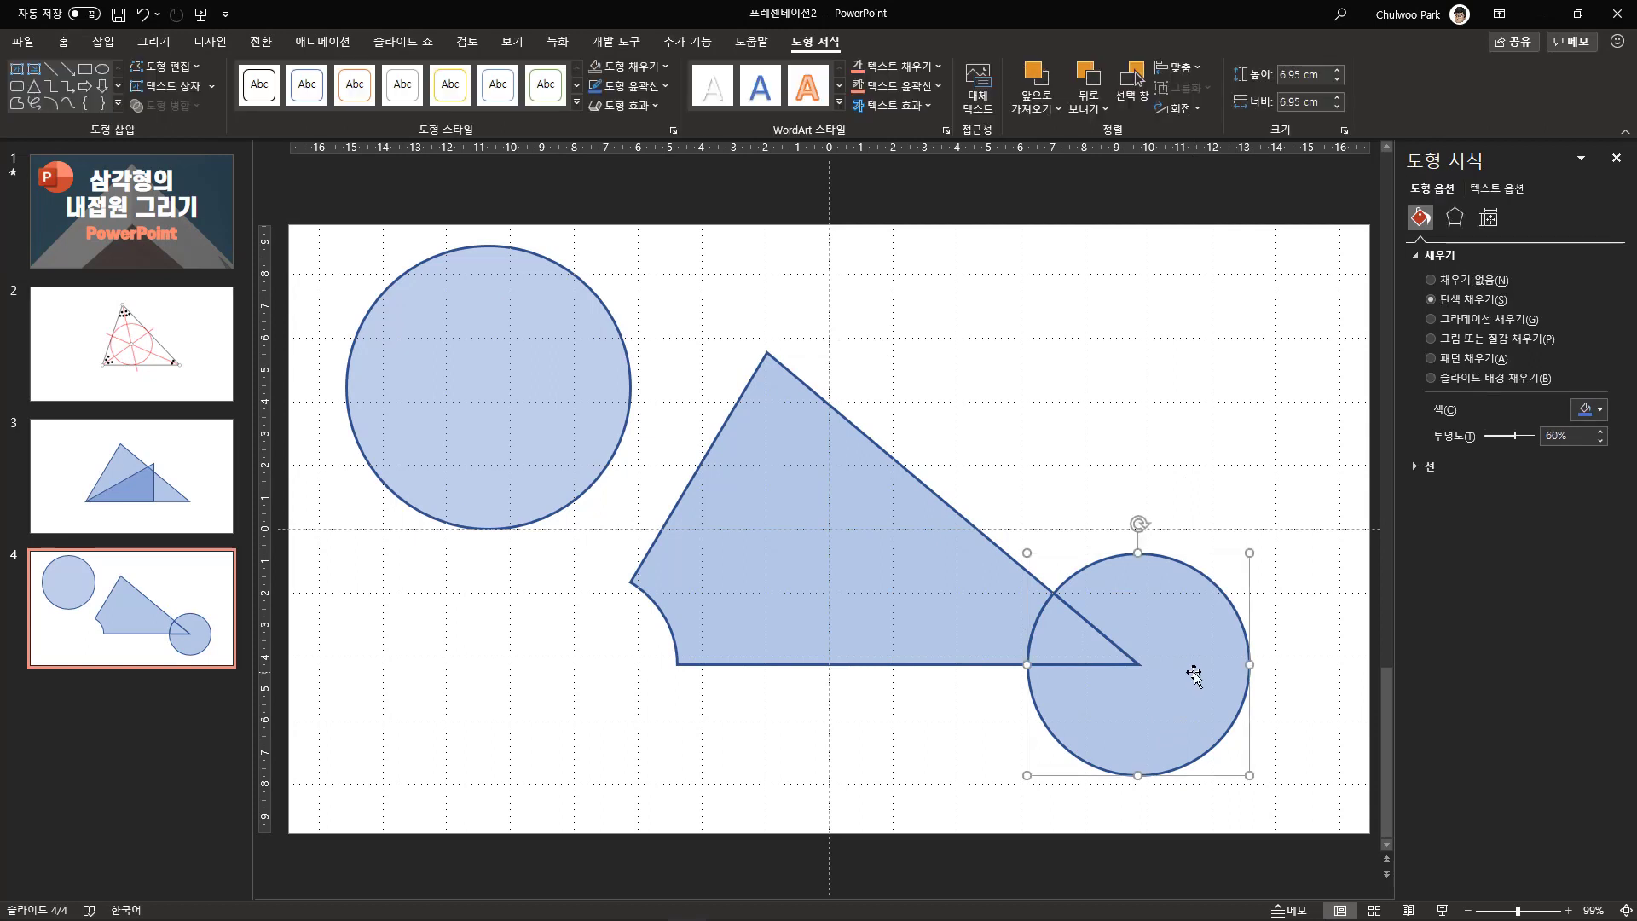
key(Delete)
click(1055, 609)
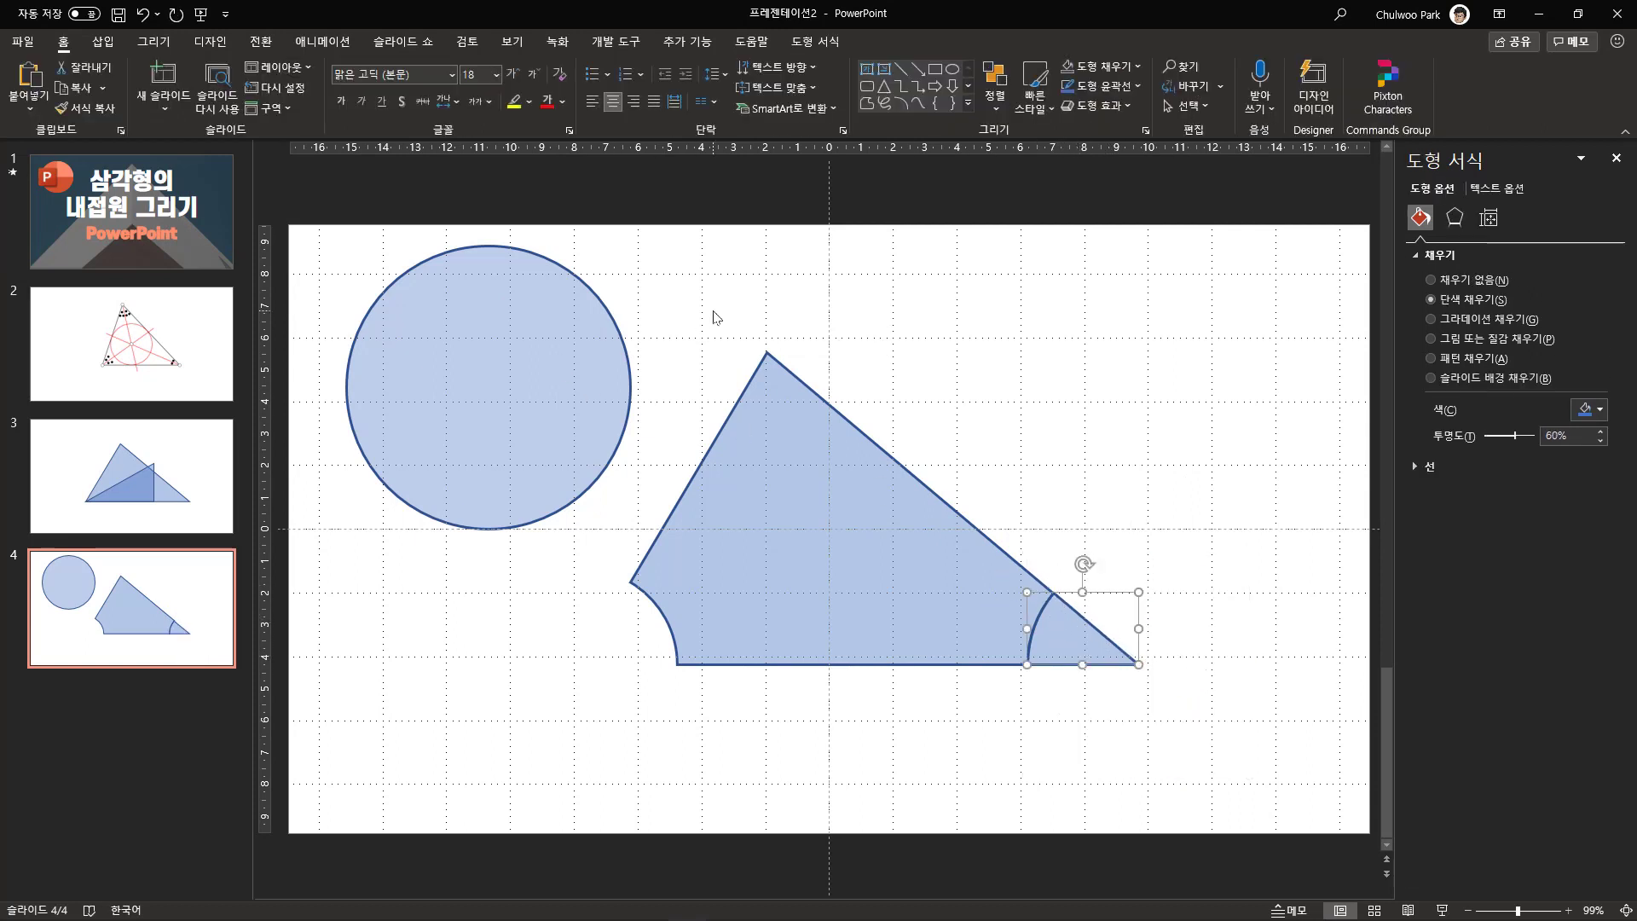
Draw a rectangle about 3.6 by 4.2 cm near the right corner with 58% fill transparency and a thicker outline.
click(104, 41)
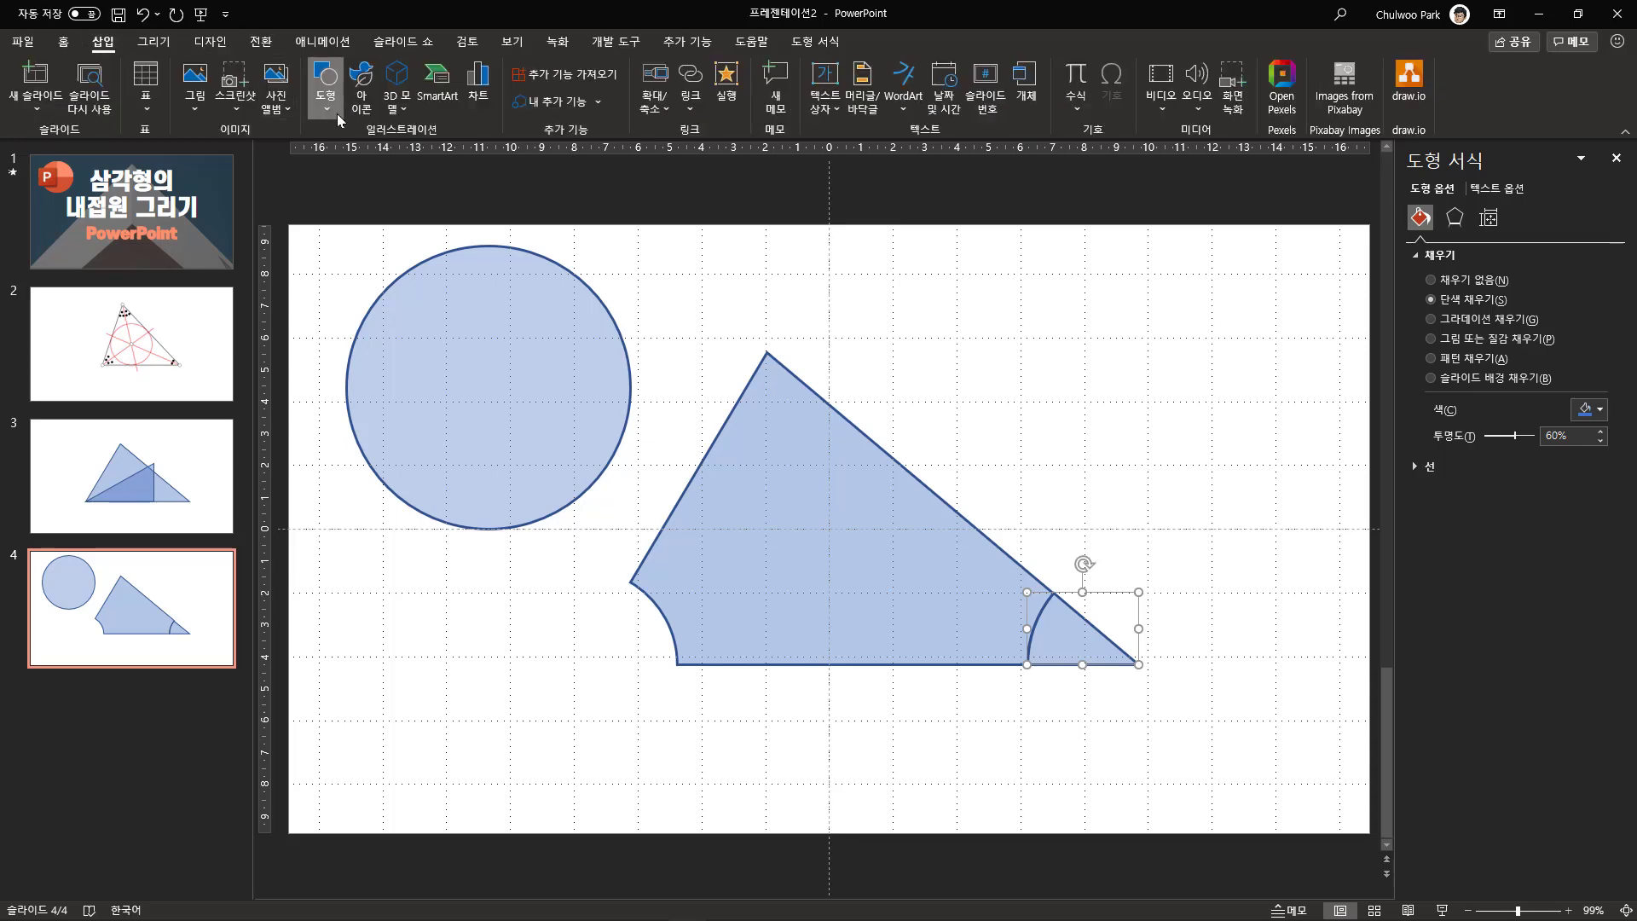
click(329, 106)
click(387, 154)
mouse_move(1021, 394)
mouse_down()
mouse_move(1137, 529)
mouse_move(1144, 629)
mouse_up()
drag(1486, 435, 1513, 435)
click(632, 85)
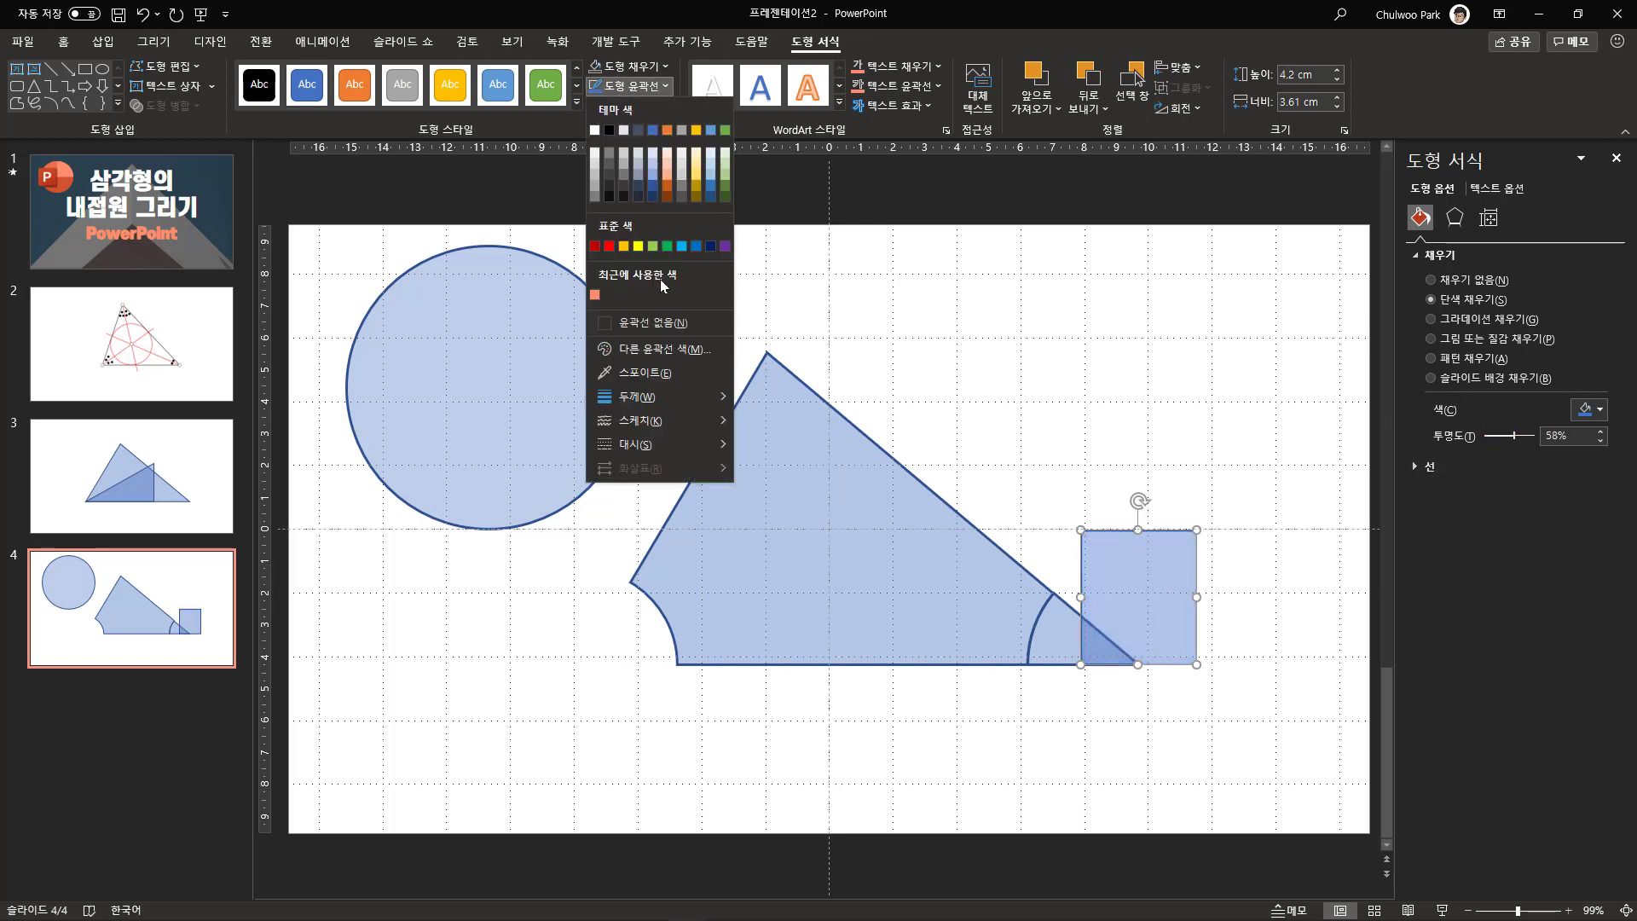
mouse_move(648, 396)
click(794, 506)
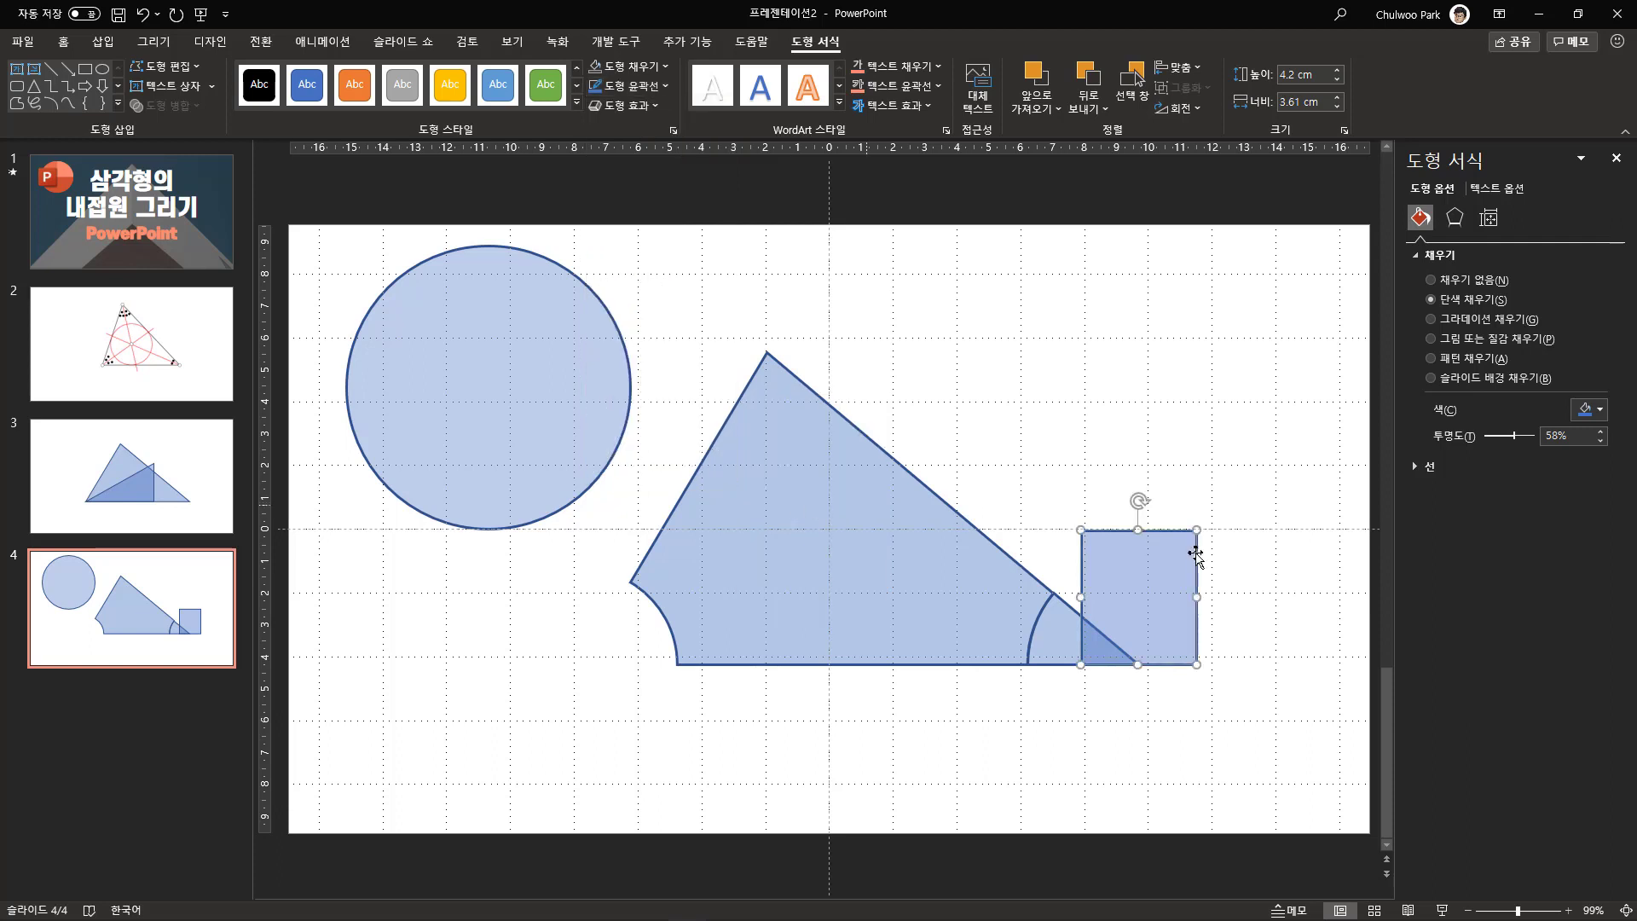
Fit the rectangle between the right corner arc's endpoints at 2.24 cm high and delete the corner sector.
drag(1174, 585, 1172, 595)
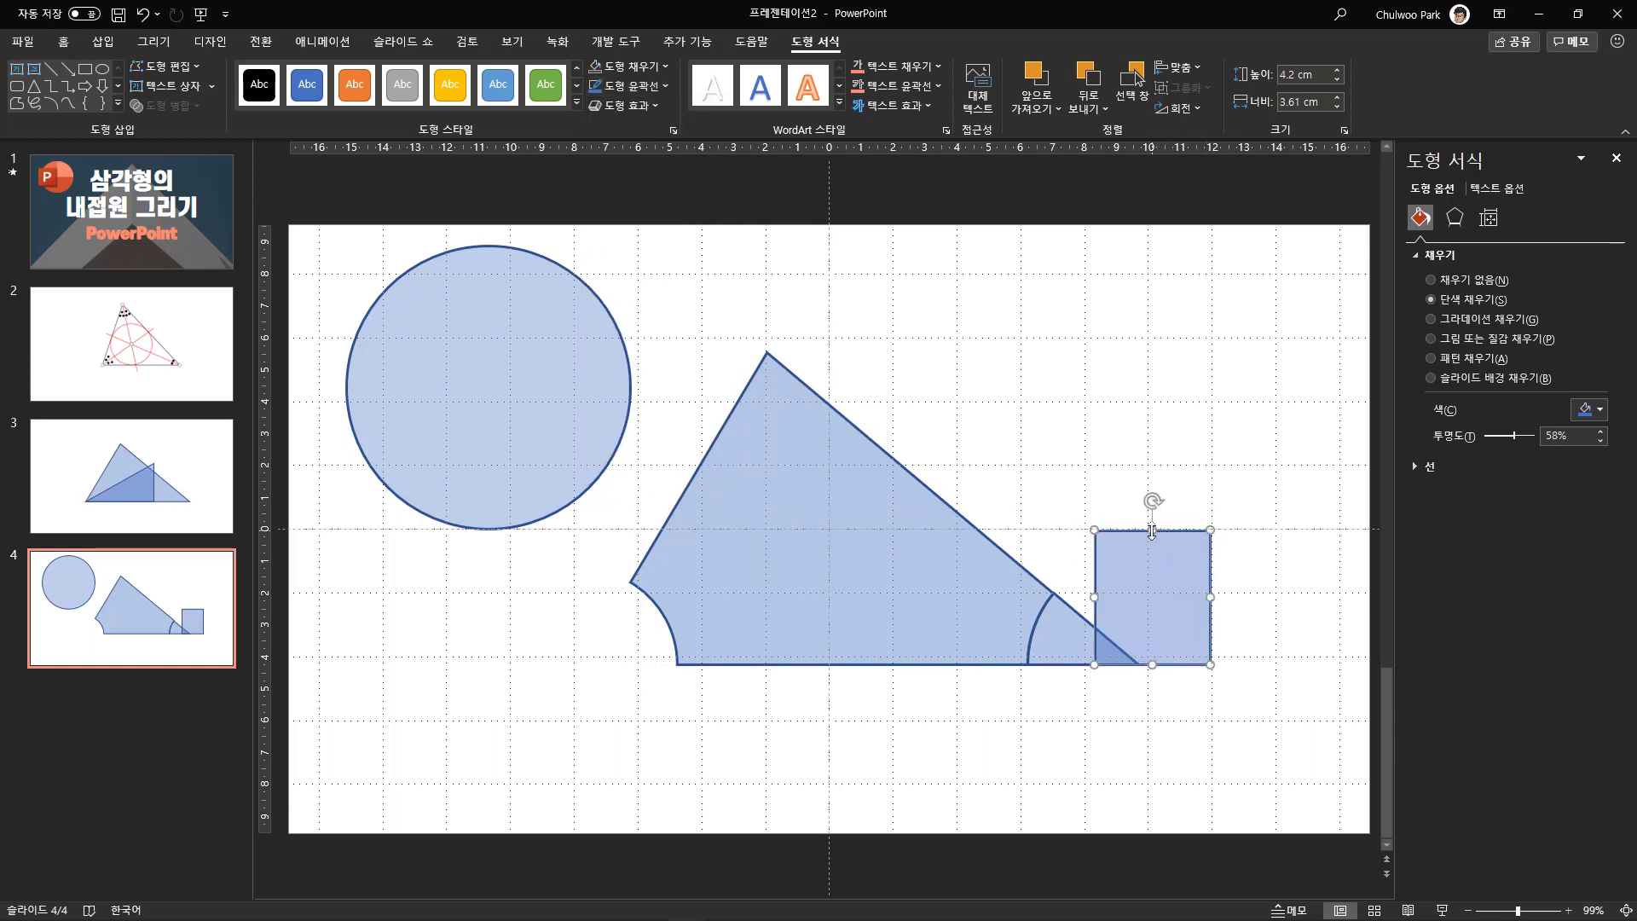
drag(1151, 530, 1053, 621)
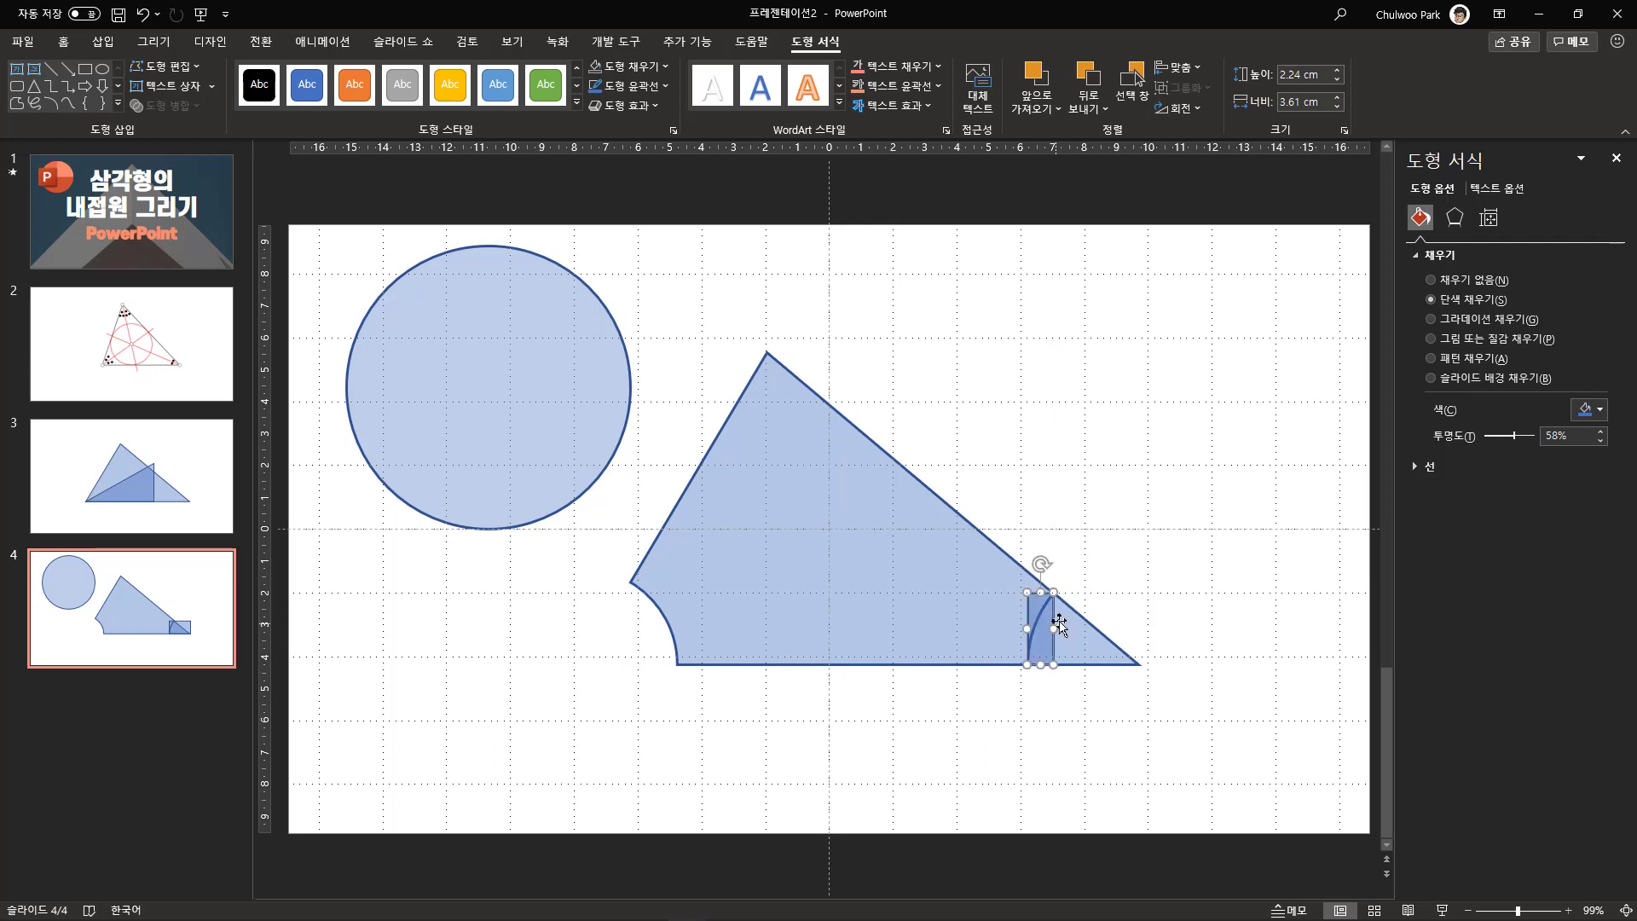
click(1078, 637)
key(Delete)
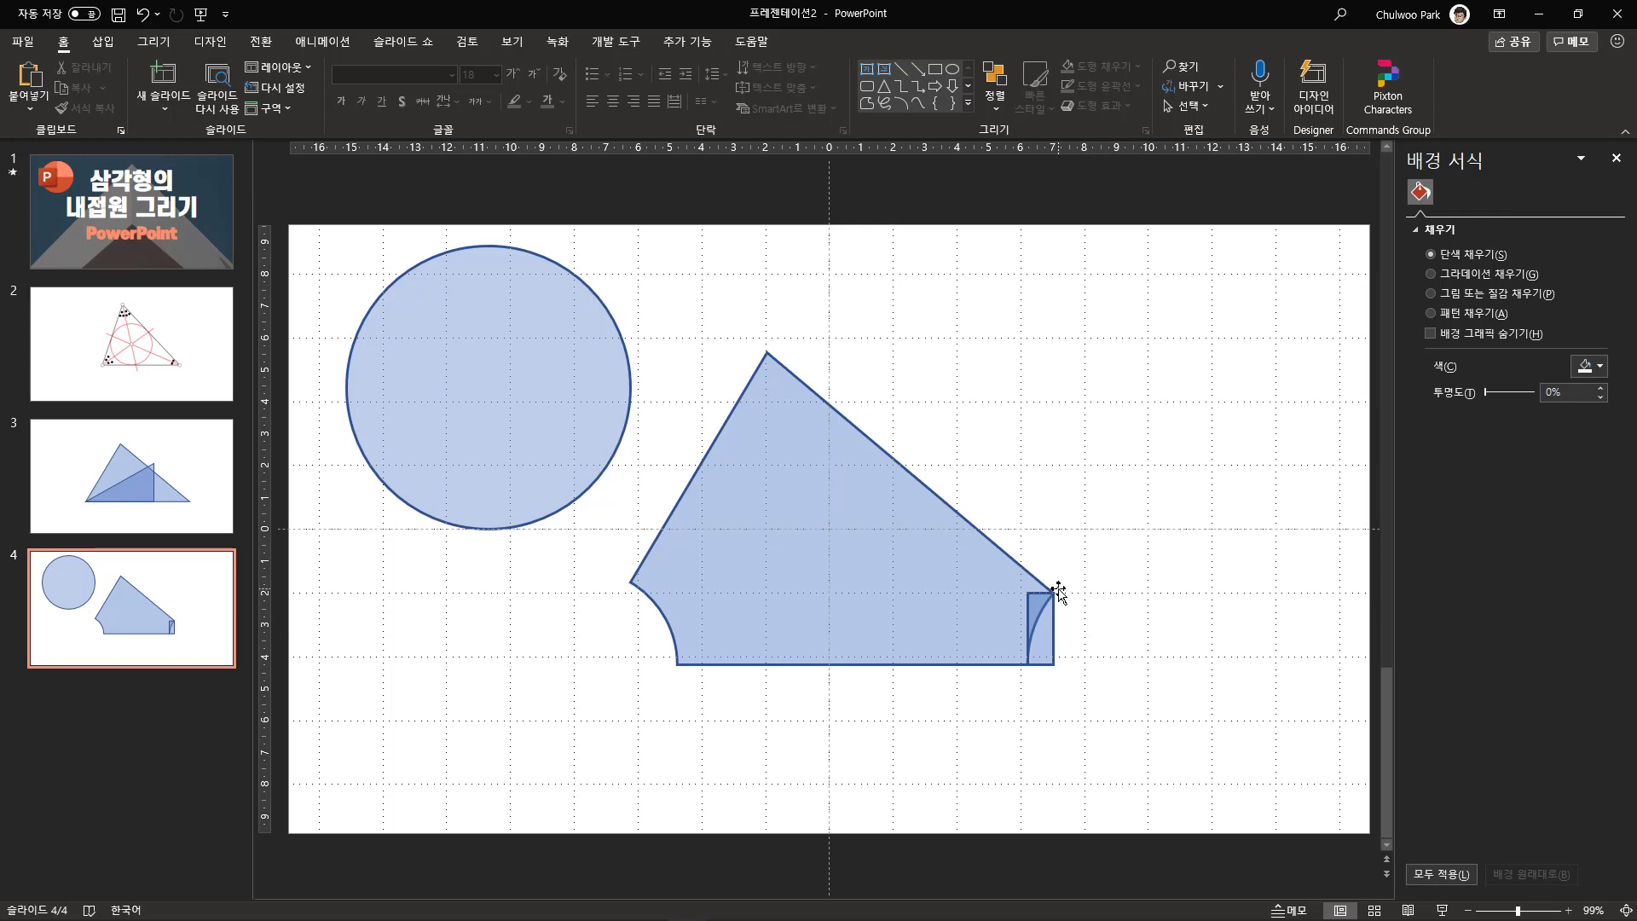
Center two equal 8.89 cm circles on the right corner arc's endpoints and fragment them.
drag(464, 405, 1139, 730)
click(1242, 730)
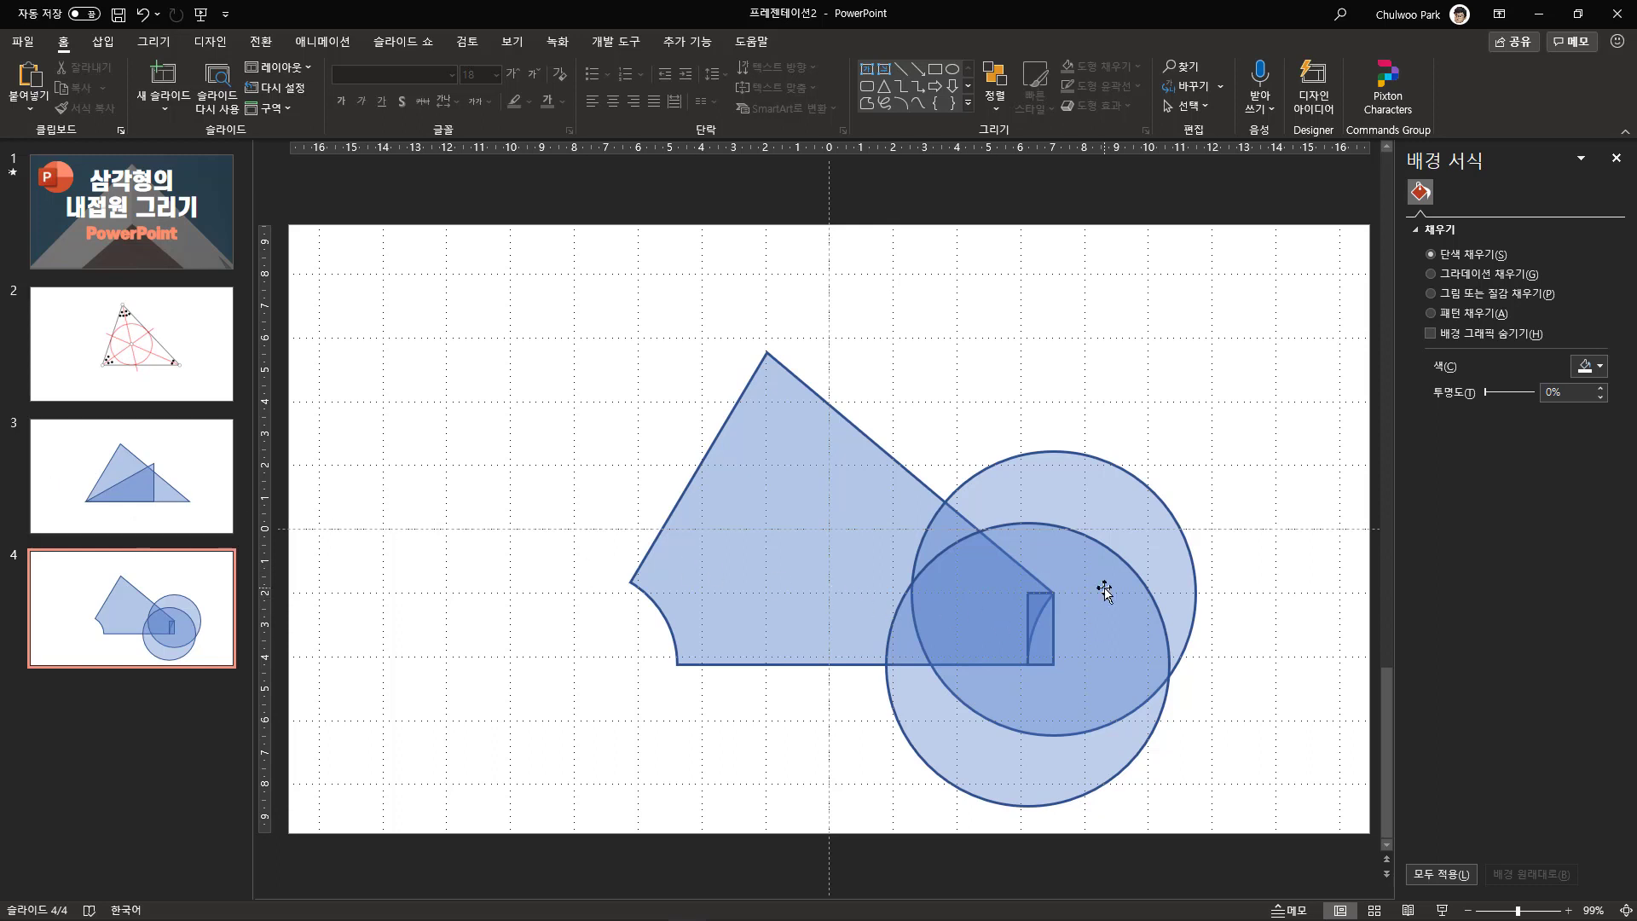
click(1073, 499)
shift+click(994, 760)
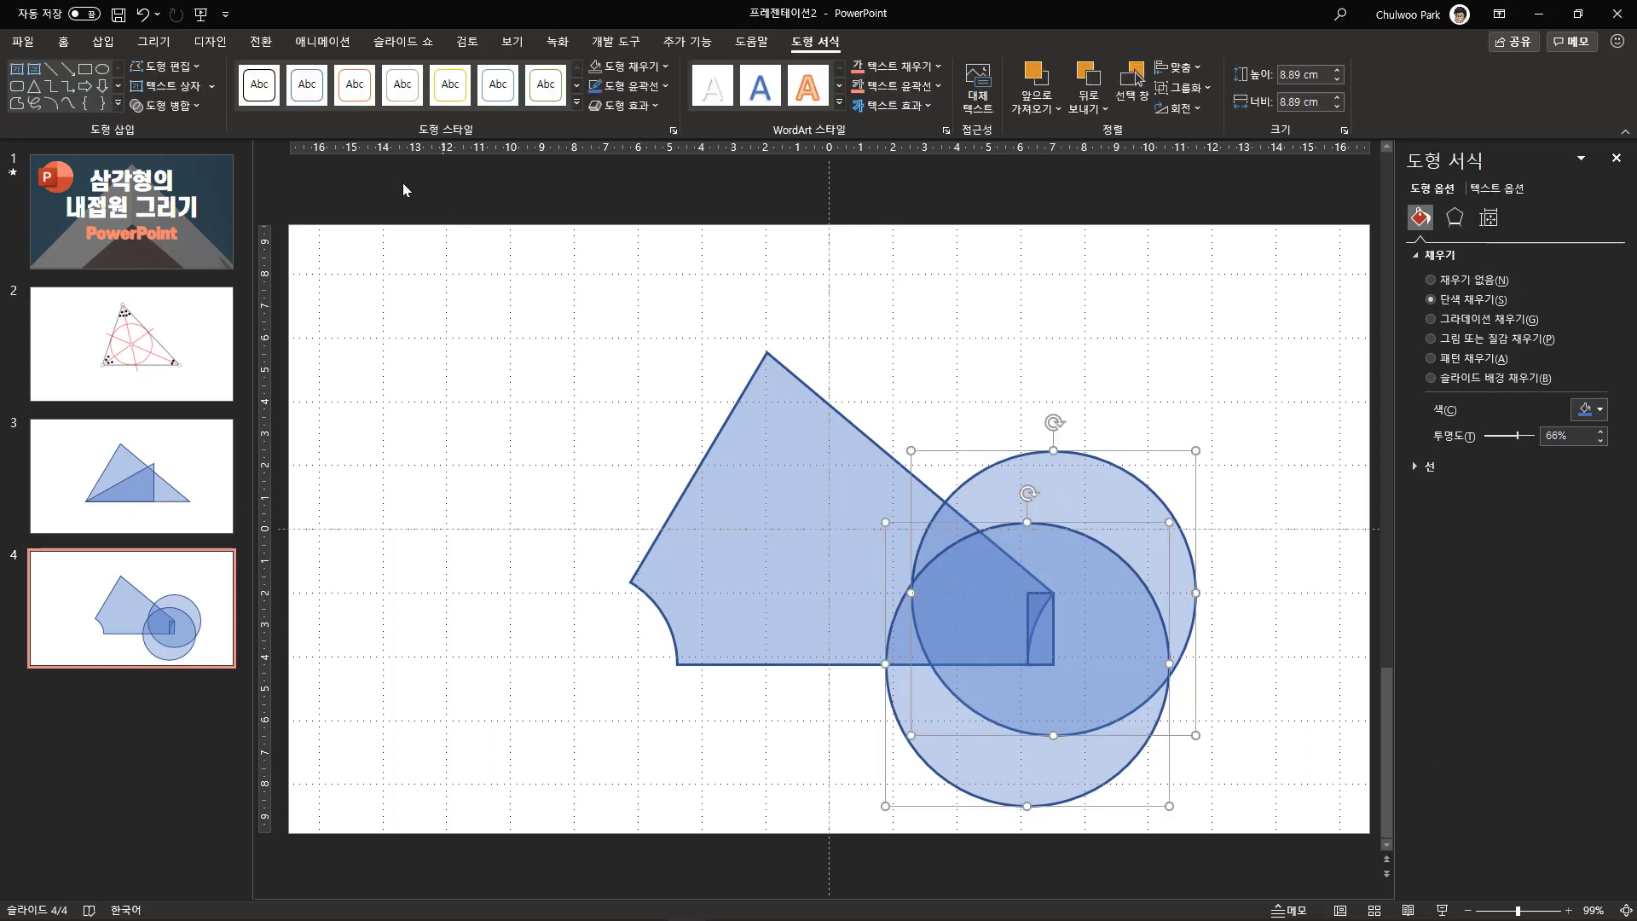
click(195, 107)
click(179, 175)
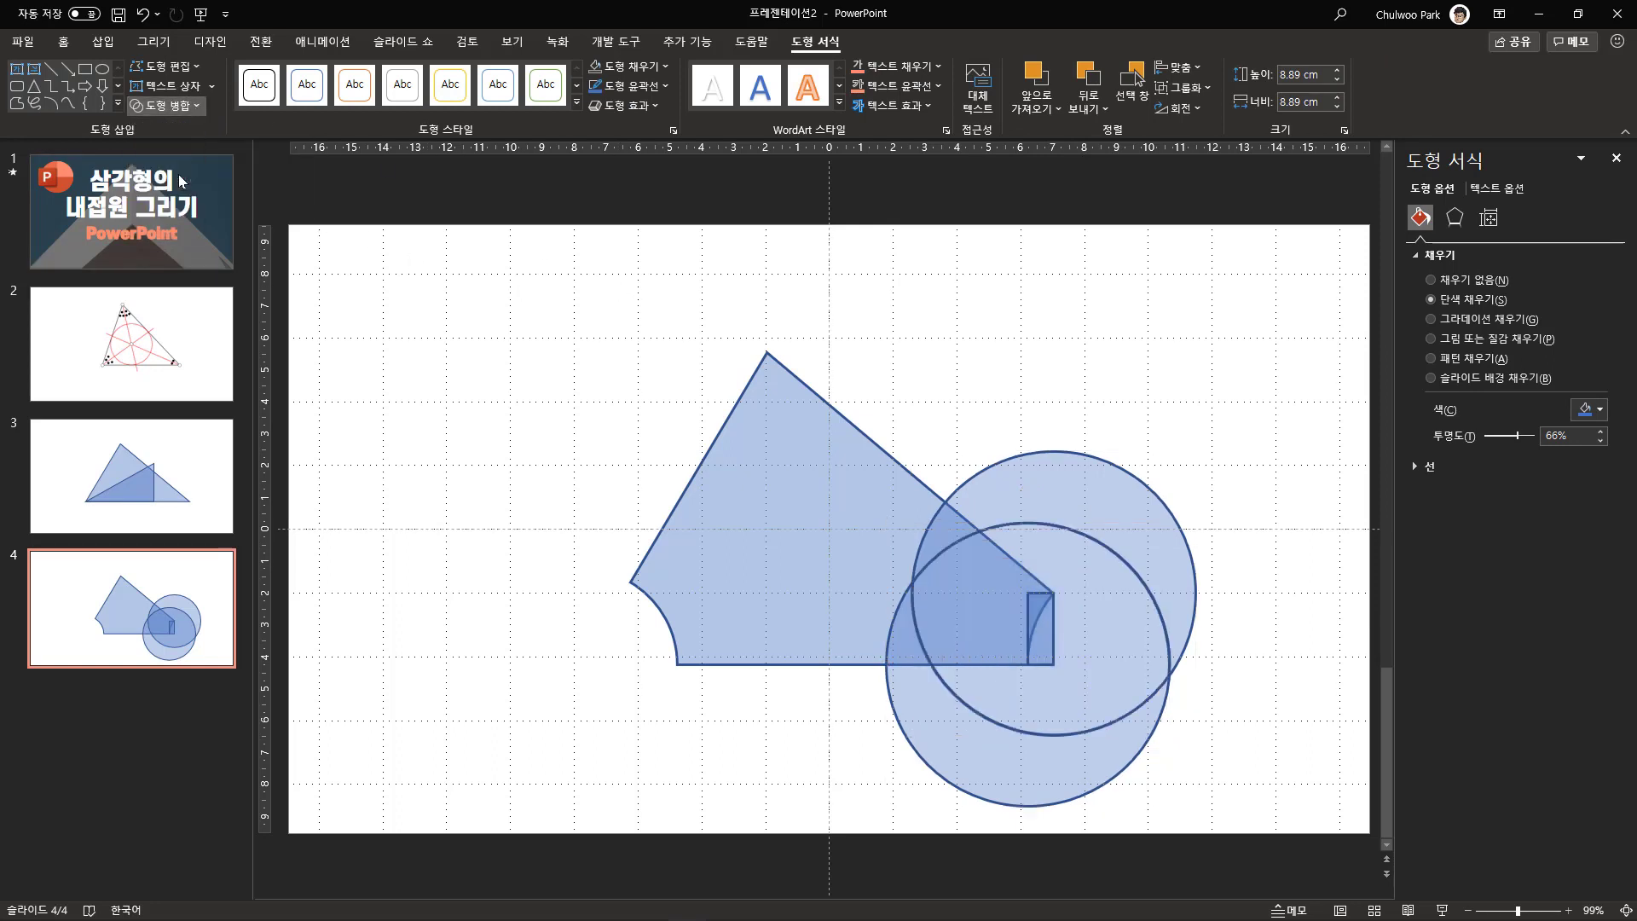
key(ctrl+z)
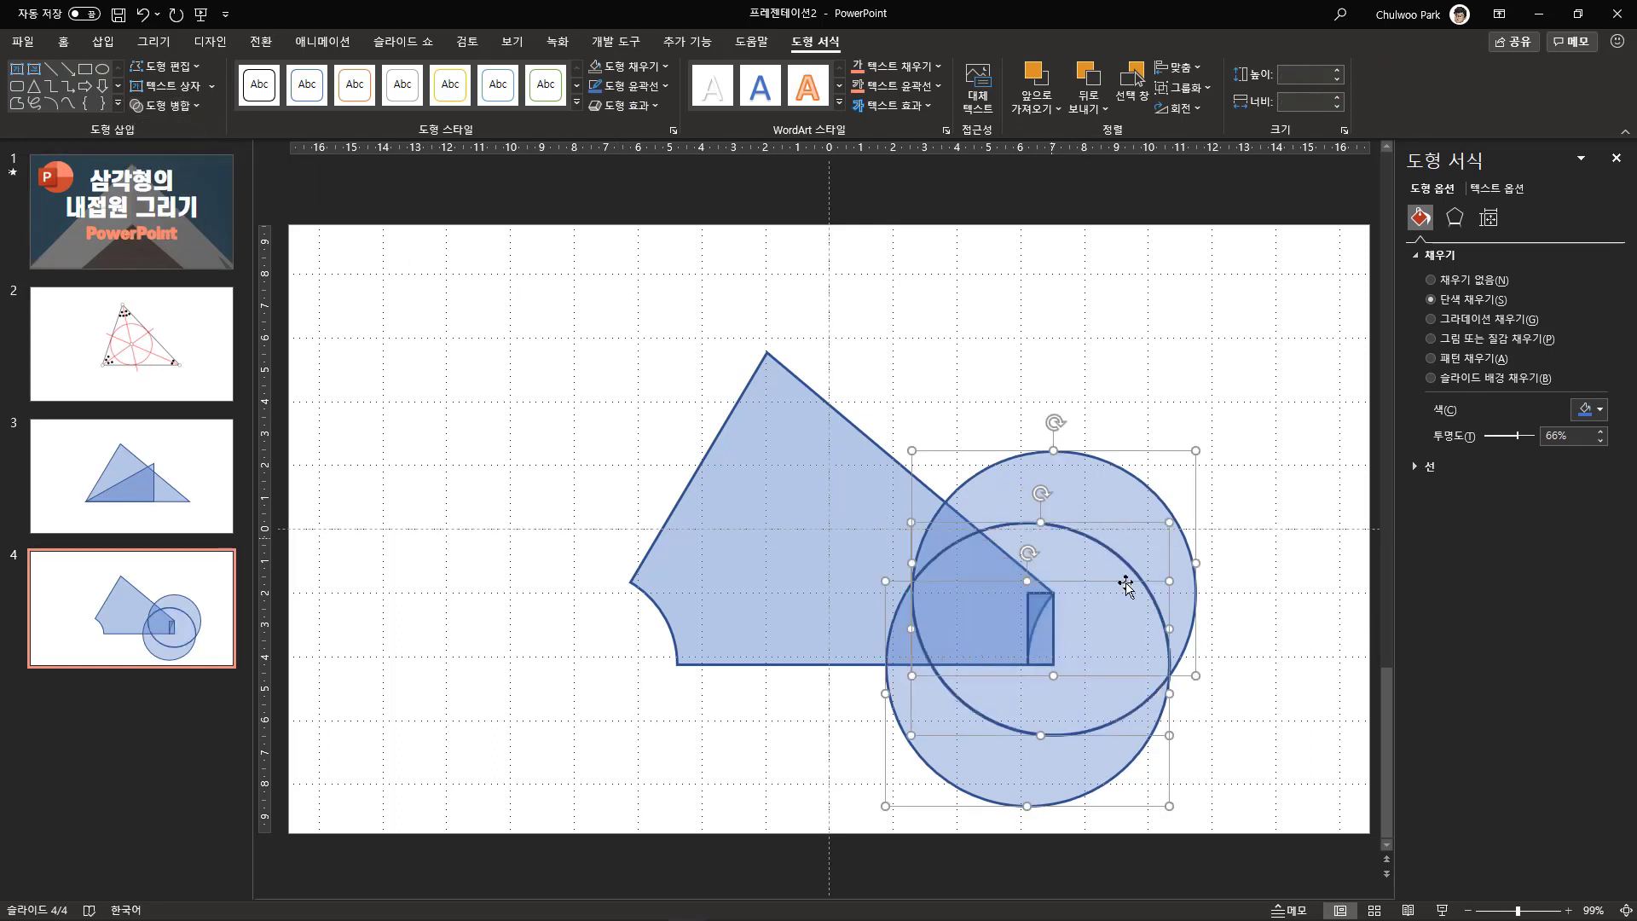
Draw an isosceles triangle about 6.9 cm wide and 5.1 cm high over the fragmented circles.
click(1569, 910)
click(1568, 911)
click(1568, 911)
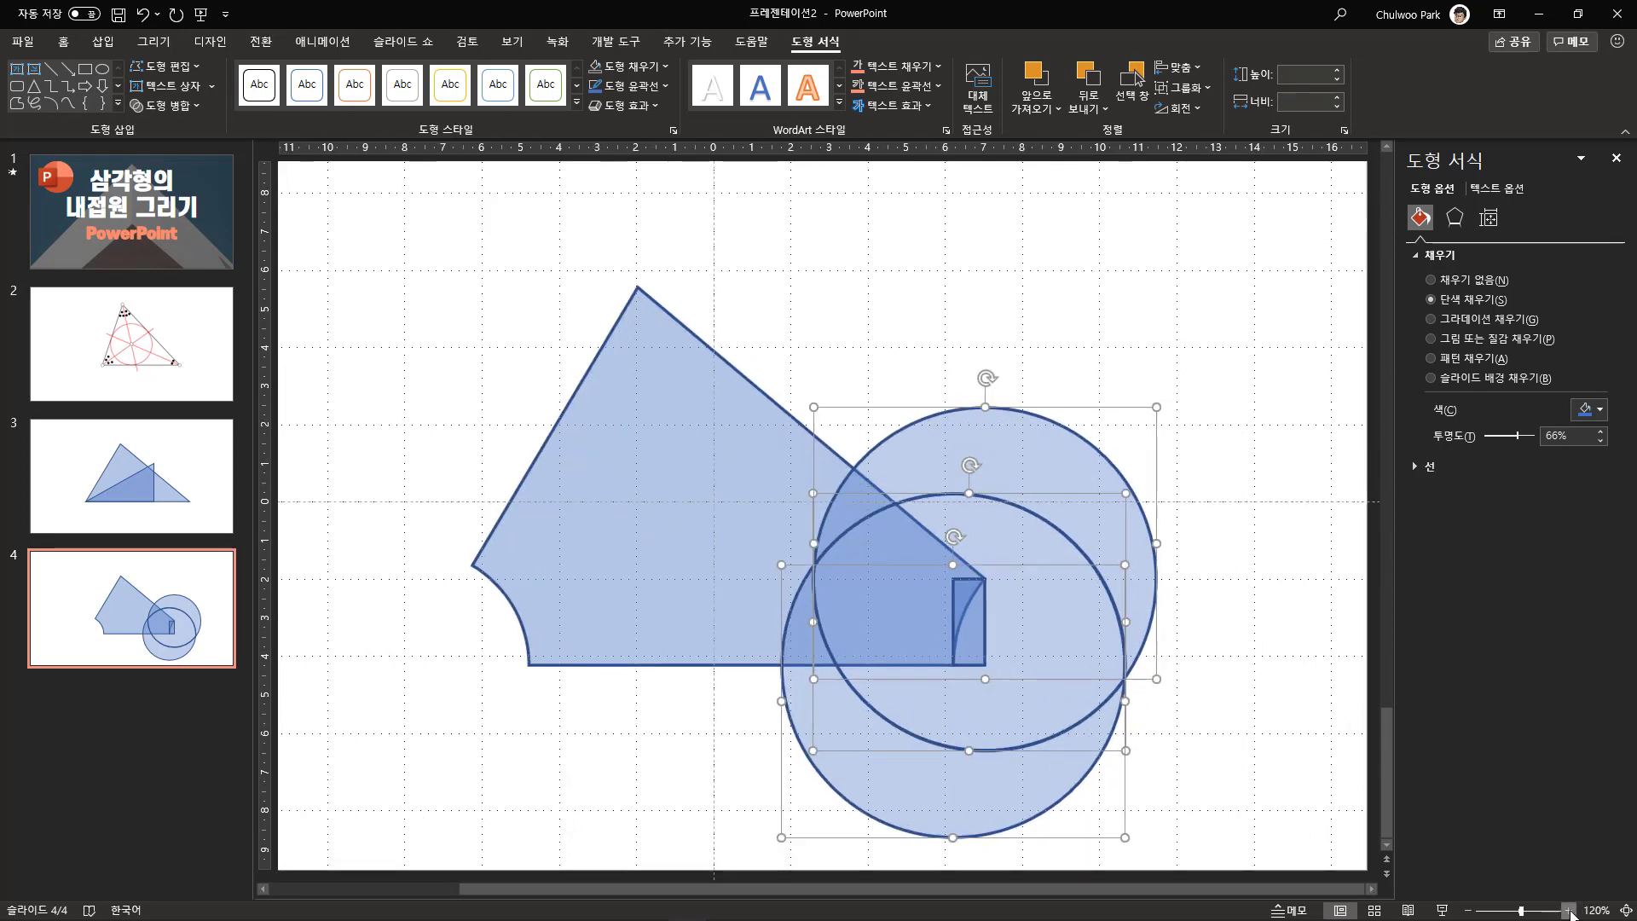
click(1569, 910)
click(1569, 911)
click(1568, 911)
click(1569, 910)
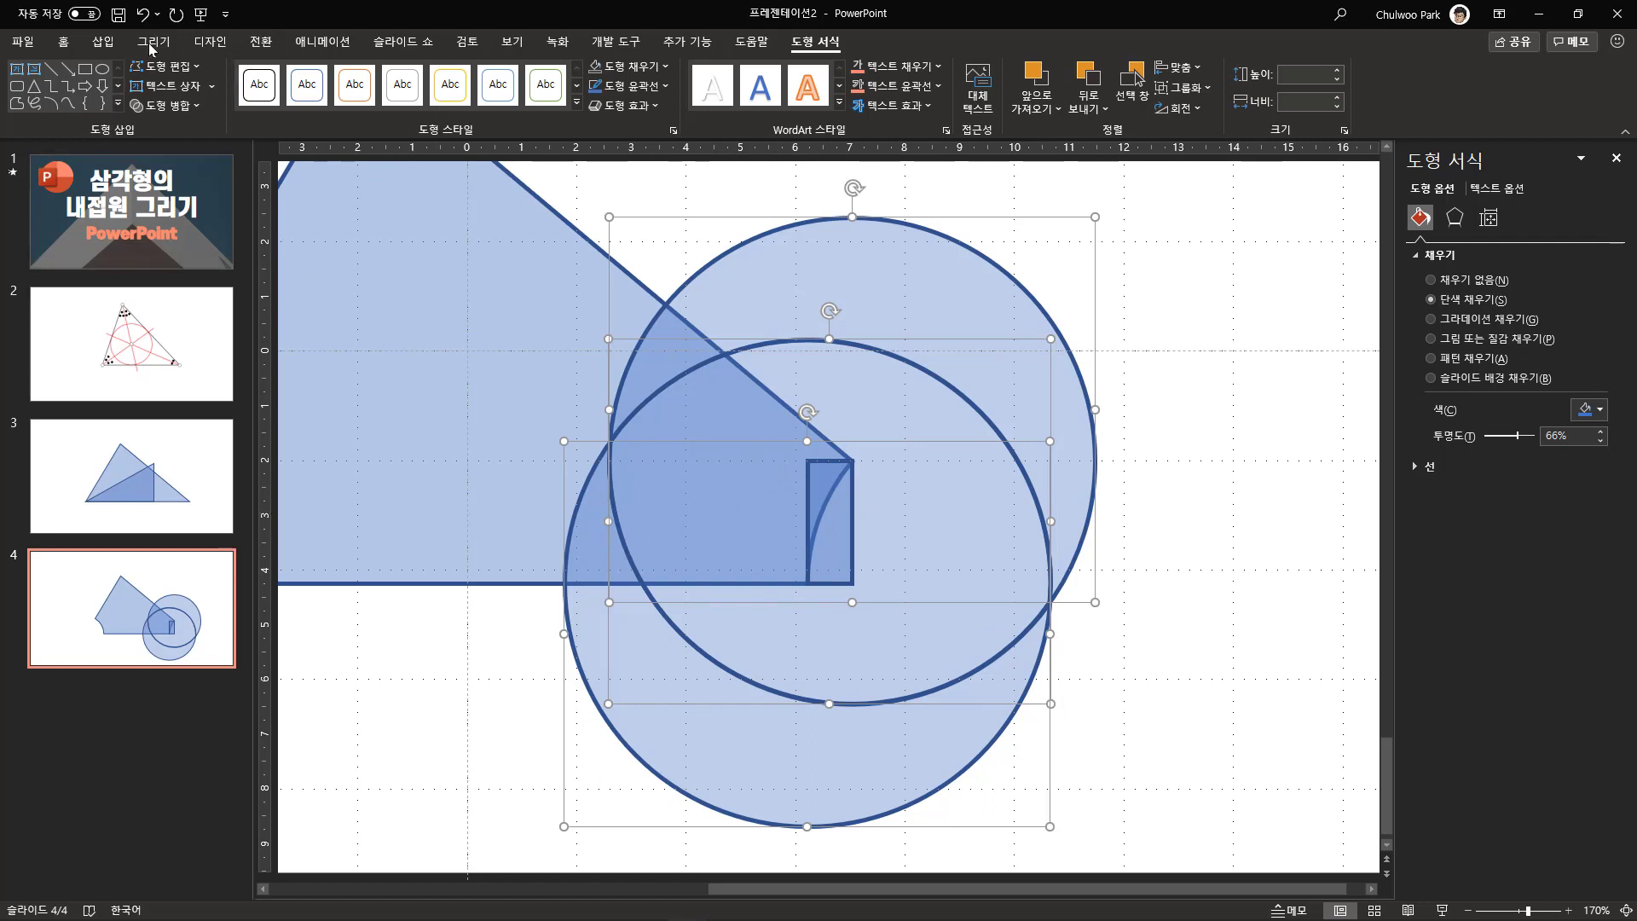
click(103, 41)
click(341, 108)
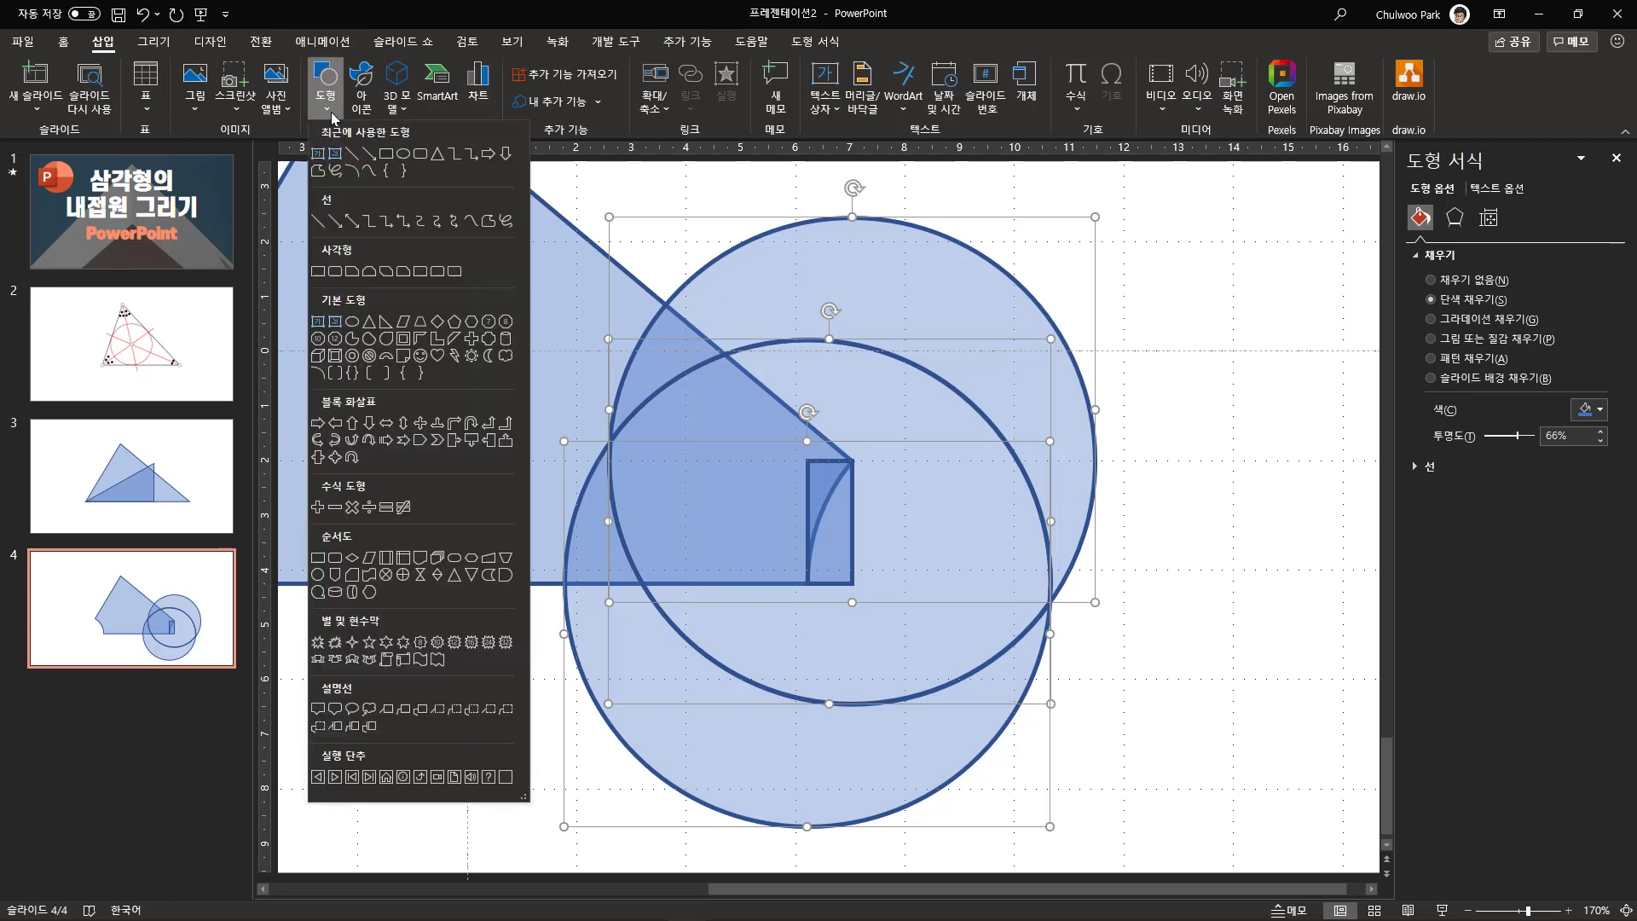
click(435, 159)
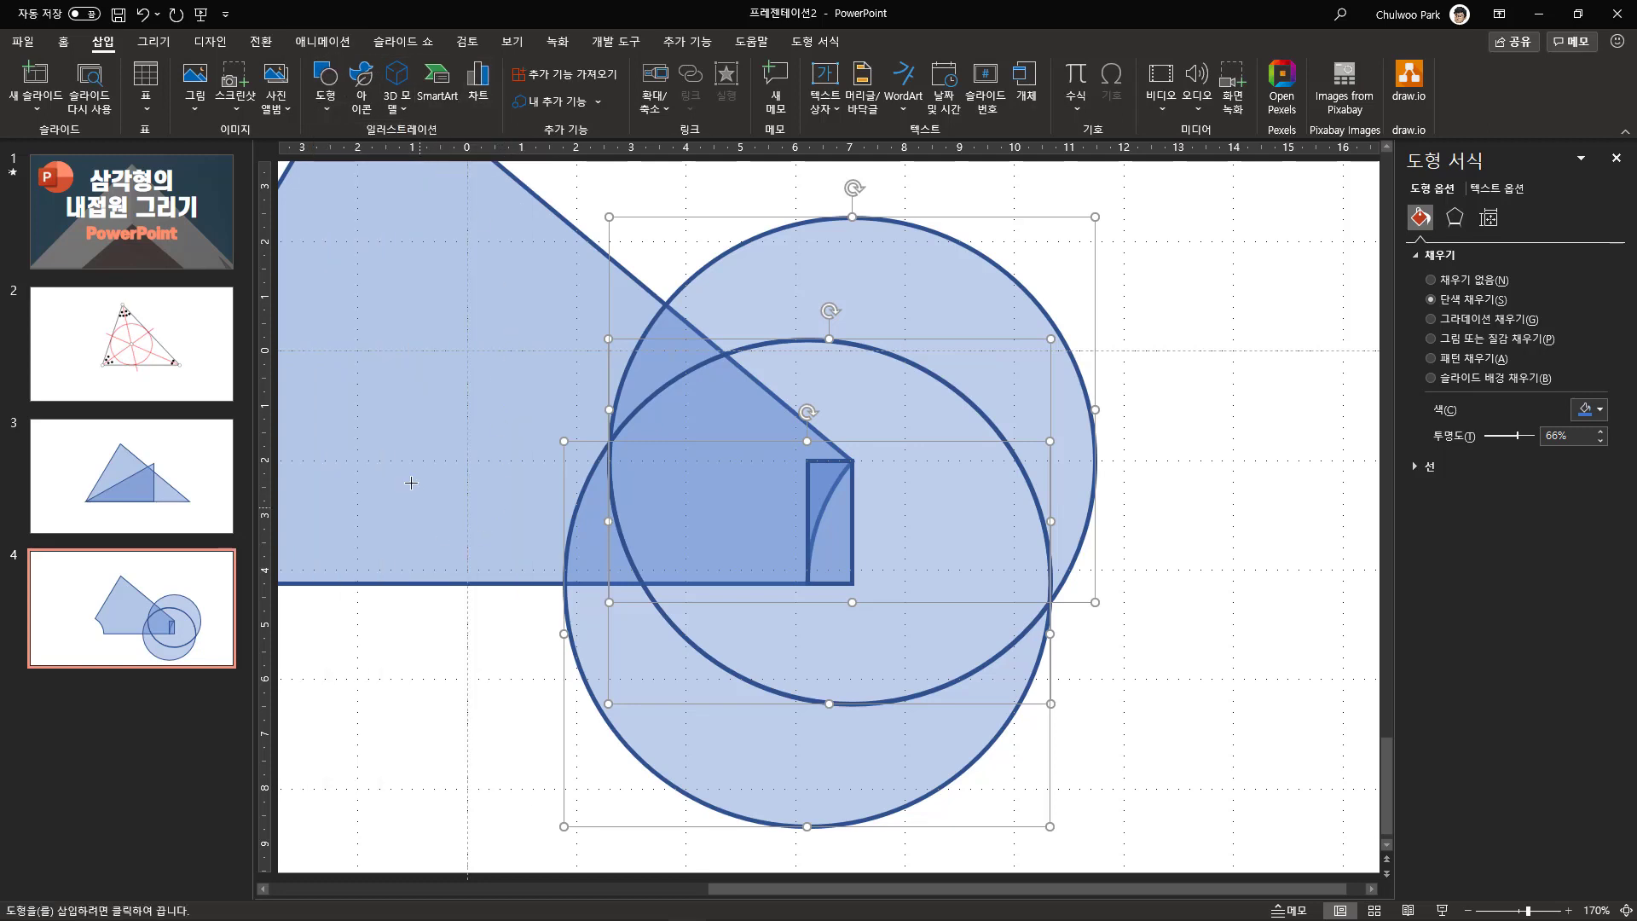
mouse_move(411, 420)
mouse_down()
mouse_move(475, 501)
mouse_move(791, 702)
mouse_up()
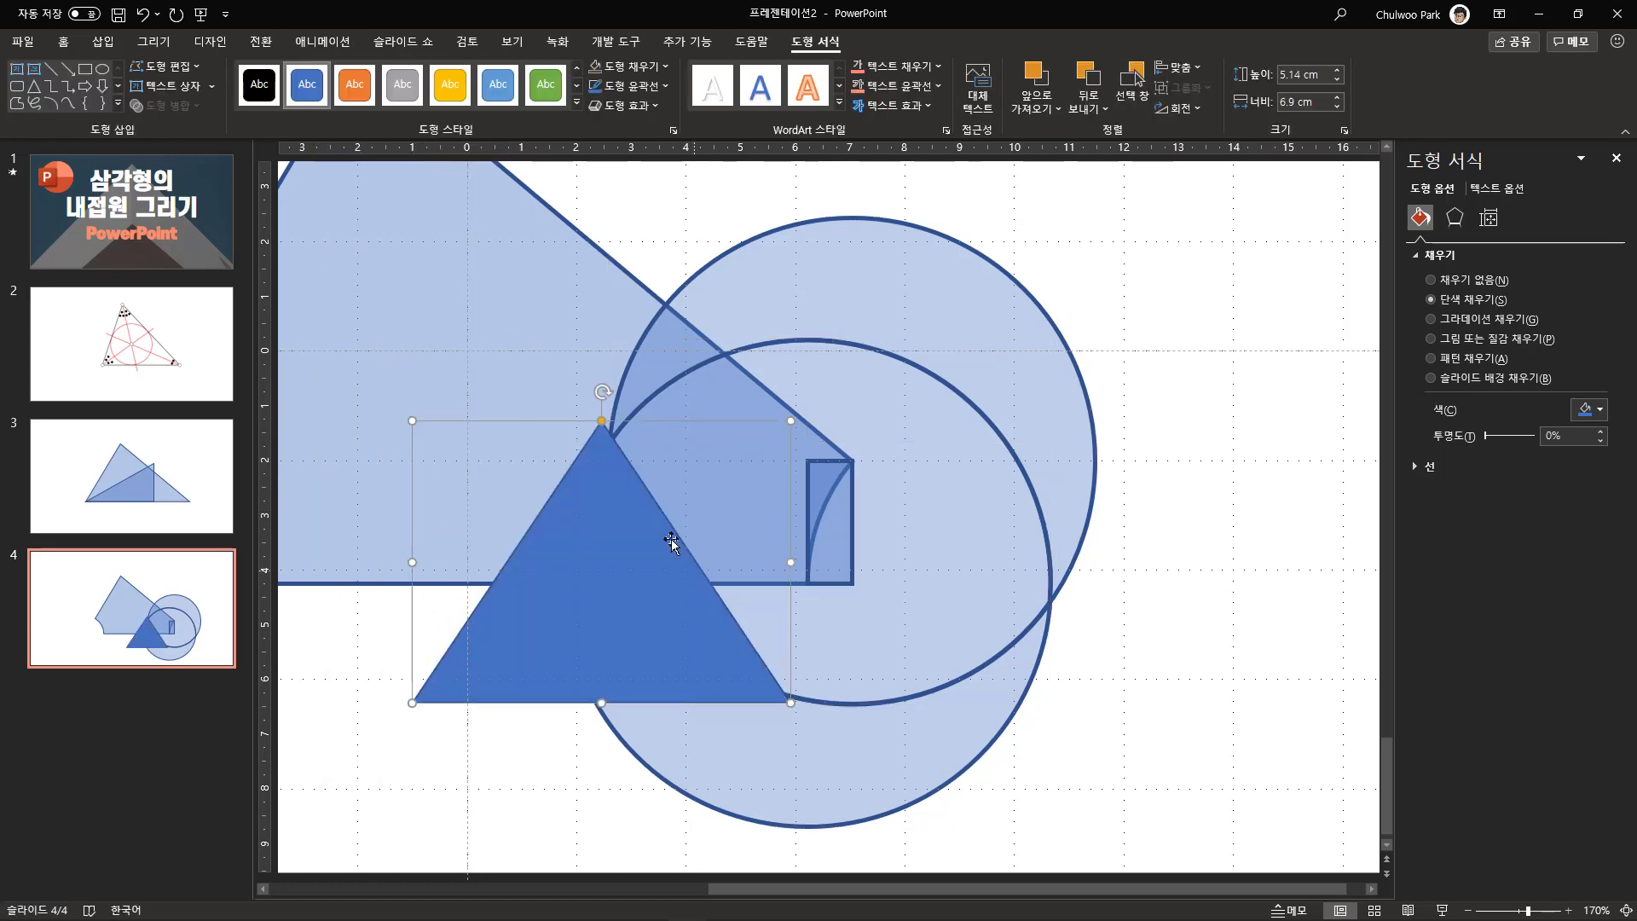
Reshape the new isosceles triangle into a right triangle with its right angle at lower left, 63% fill transparency and a thicker outline.
drag(602, 422, 402, 472)
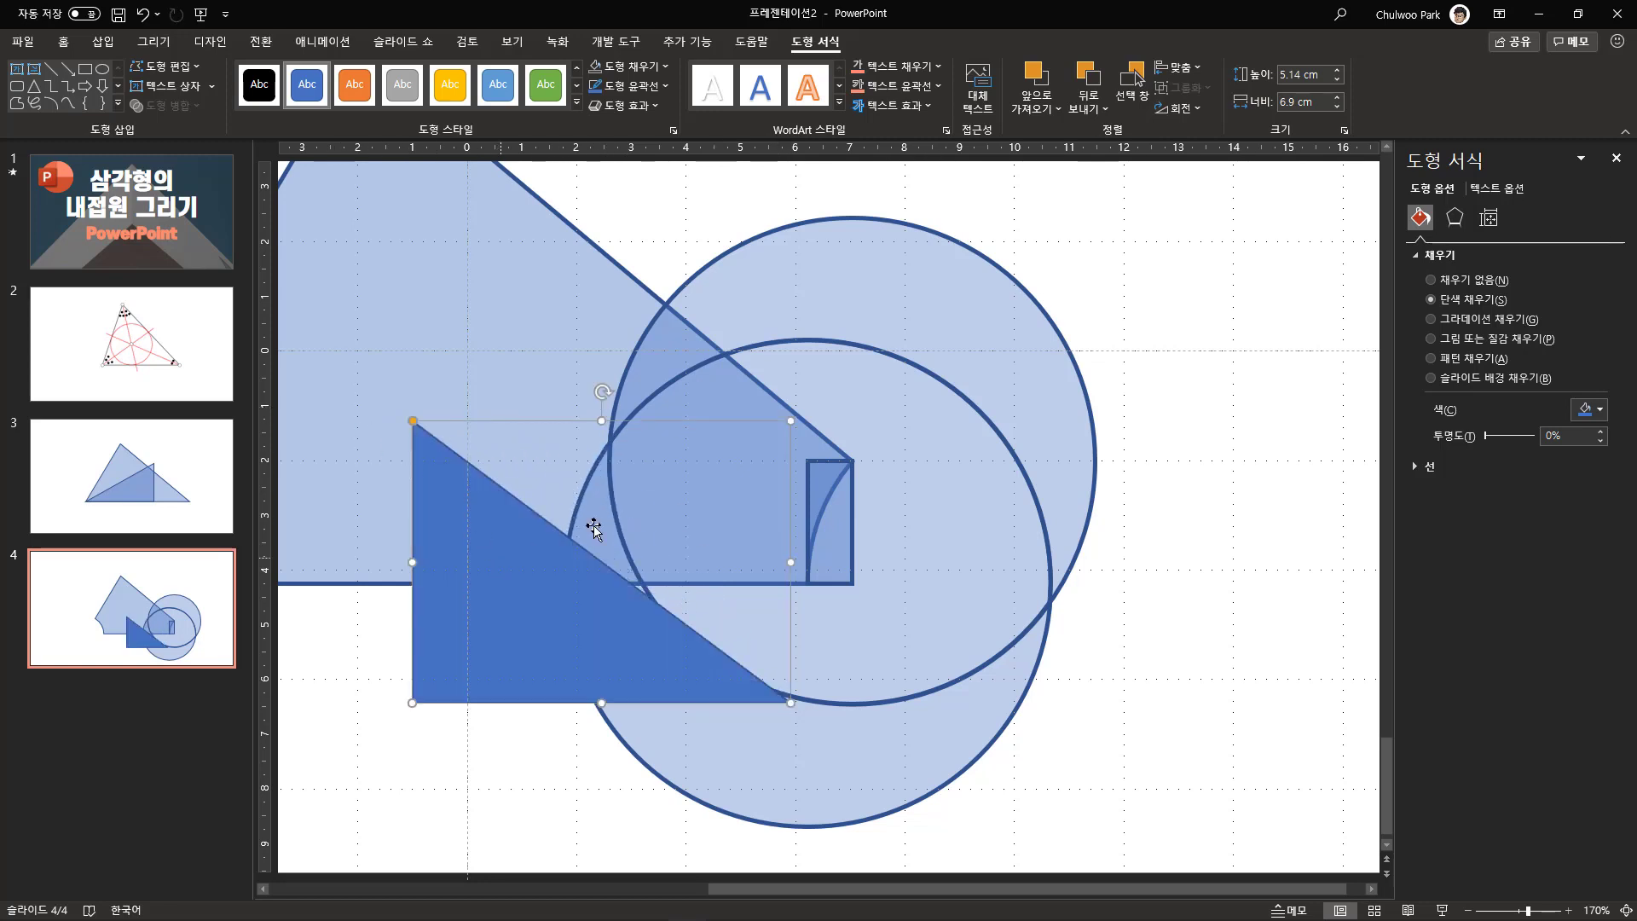
drag(1486, 442, 1516, 435)
click(666, 74)
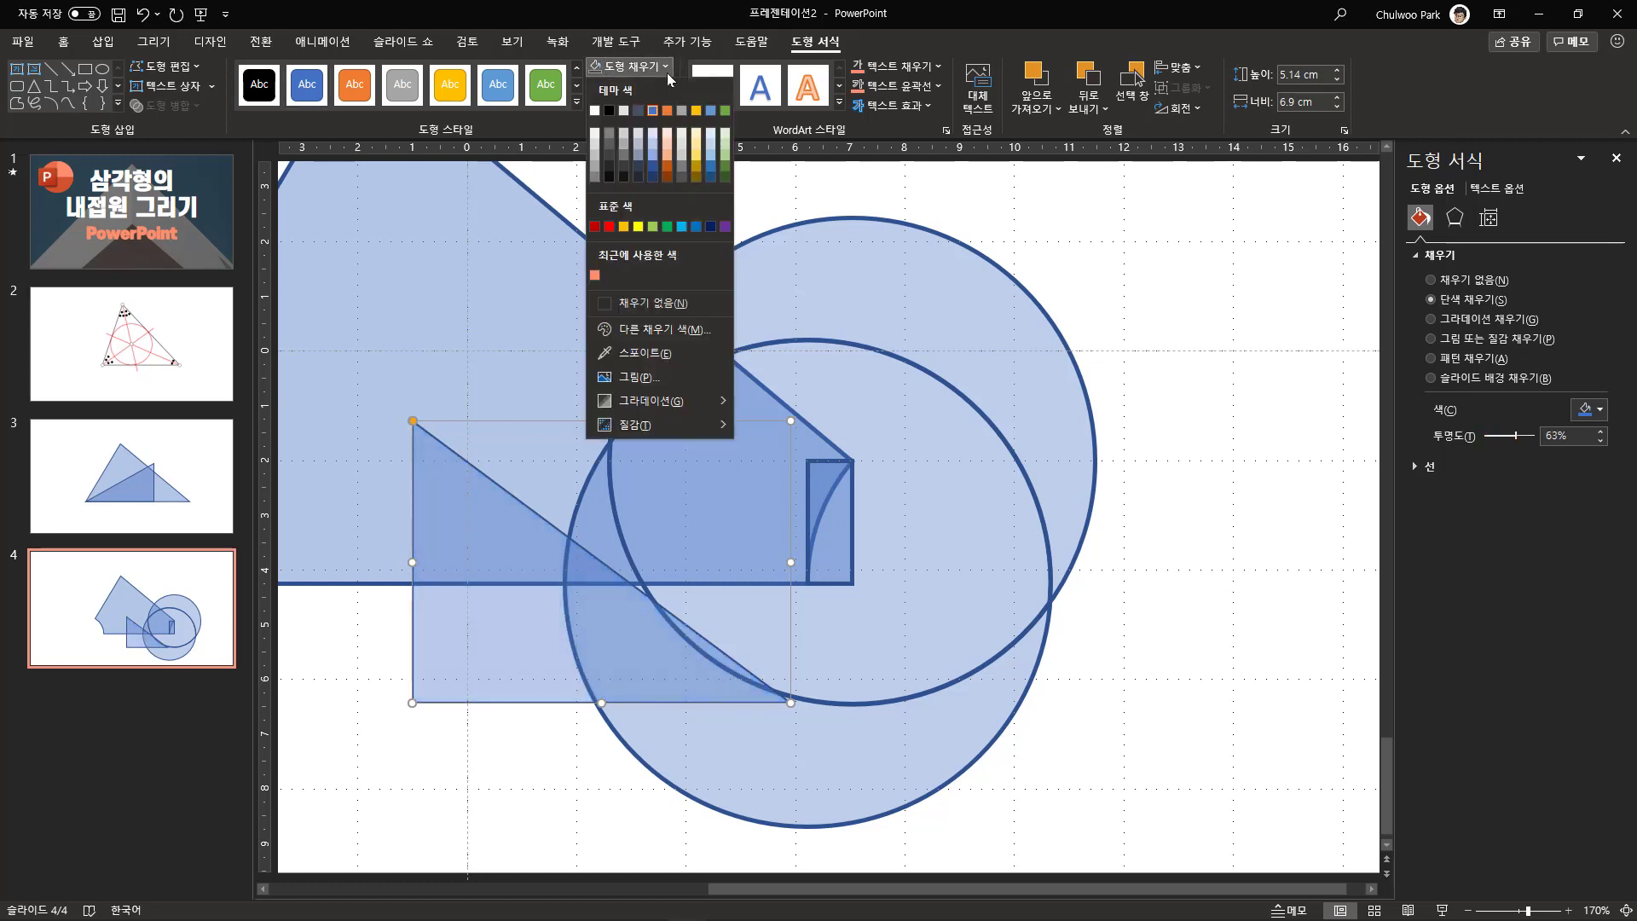
click(665, 66)
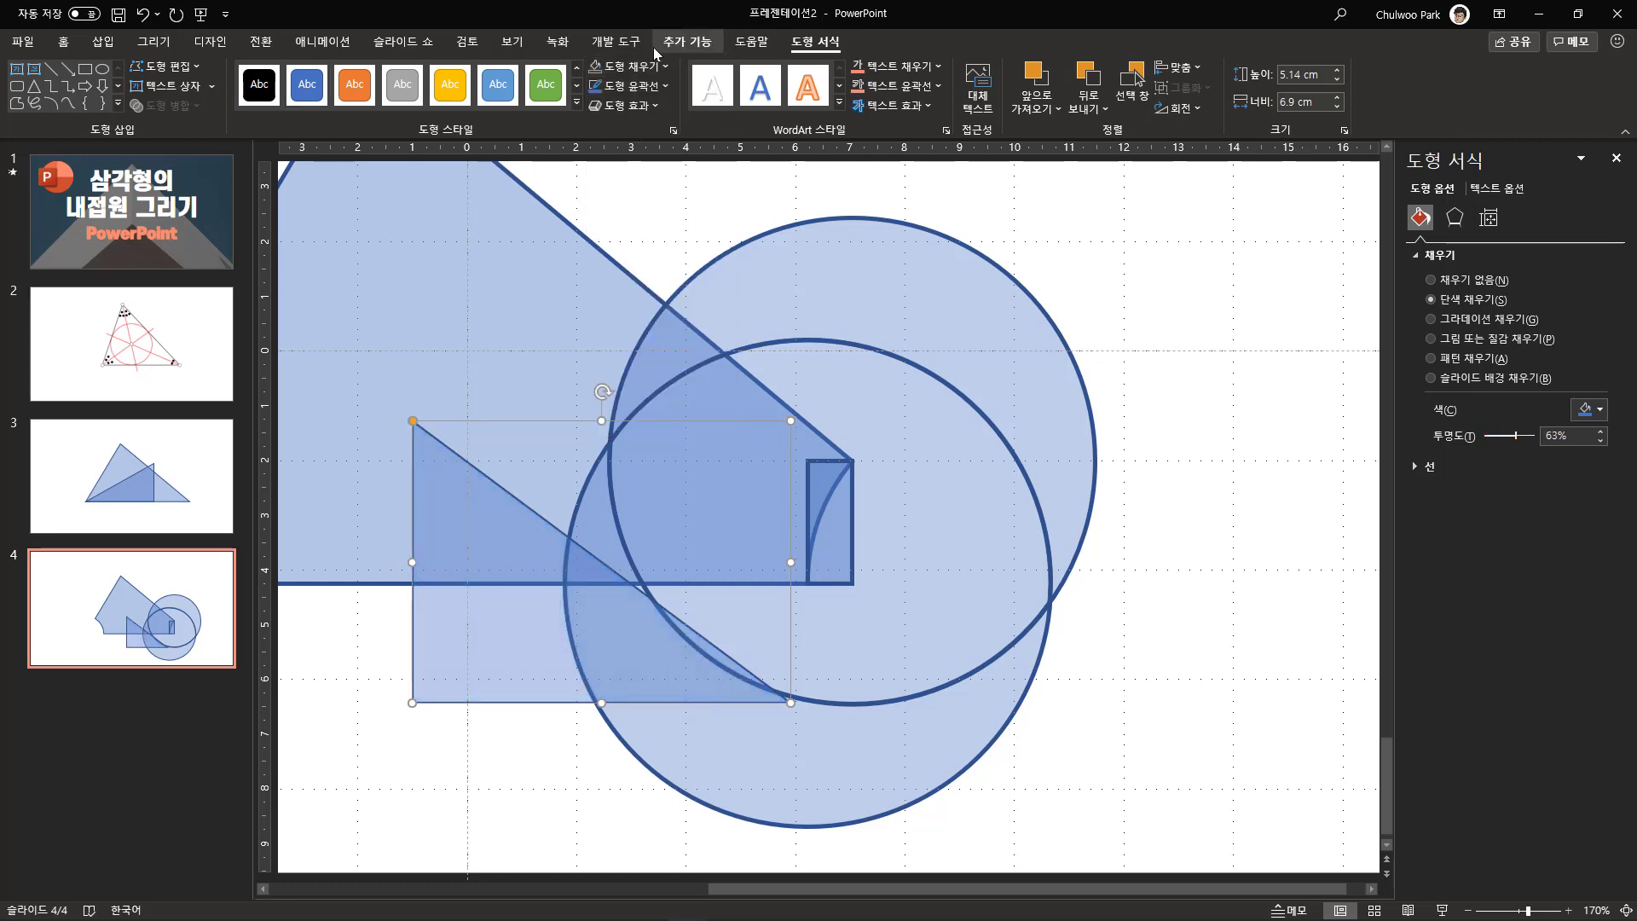
click(657, 85)
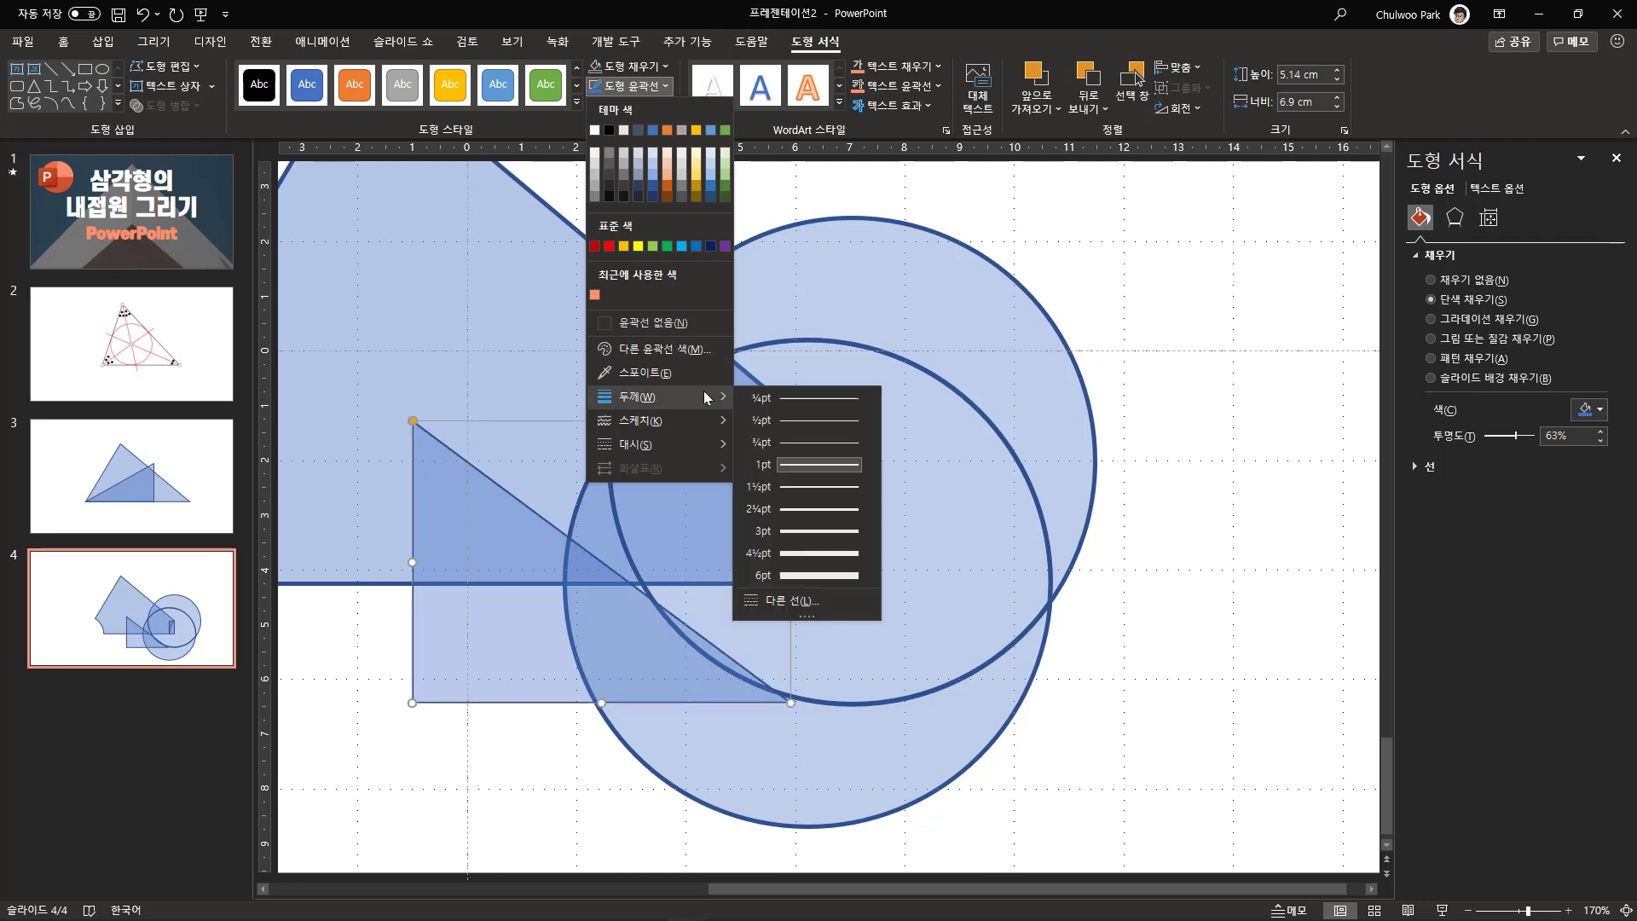
click(491, 648)
Fit the right triangle's hypotenuse between the two circles' intersection points, making it 2.96 cm high and 8.04 cm wide.
drag(490, 648, 756, 551)
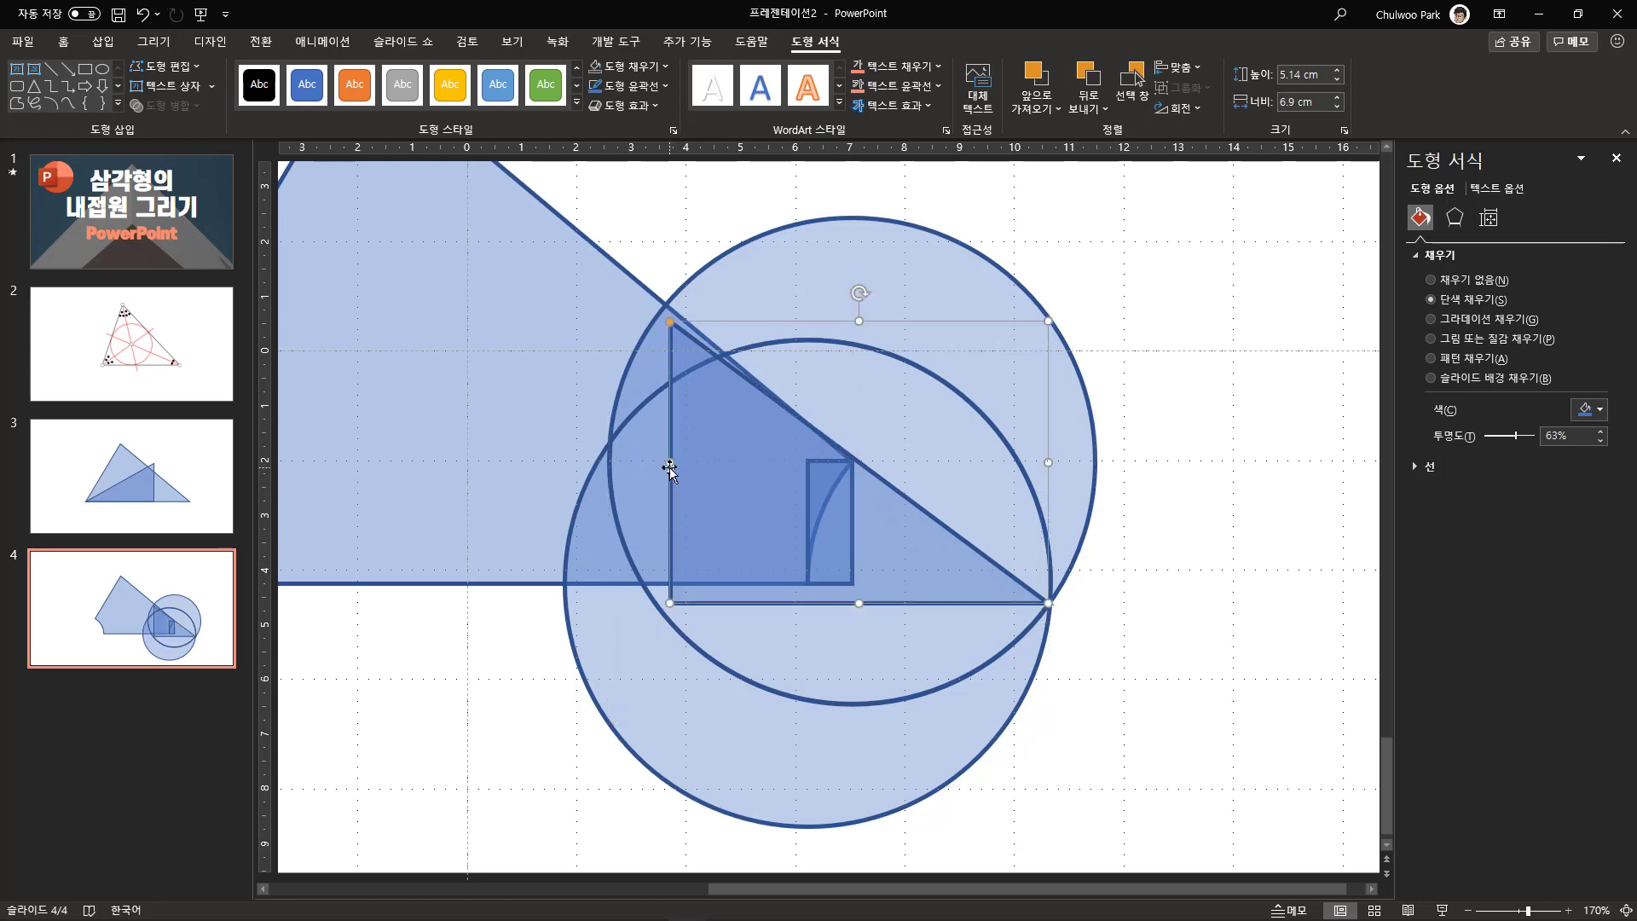
drag(664, 465, 608, 464)
drag(828, 320, 835, 438)
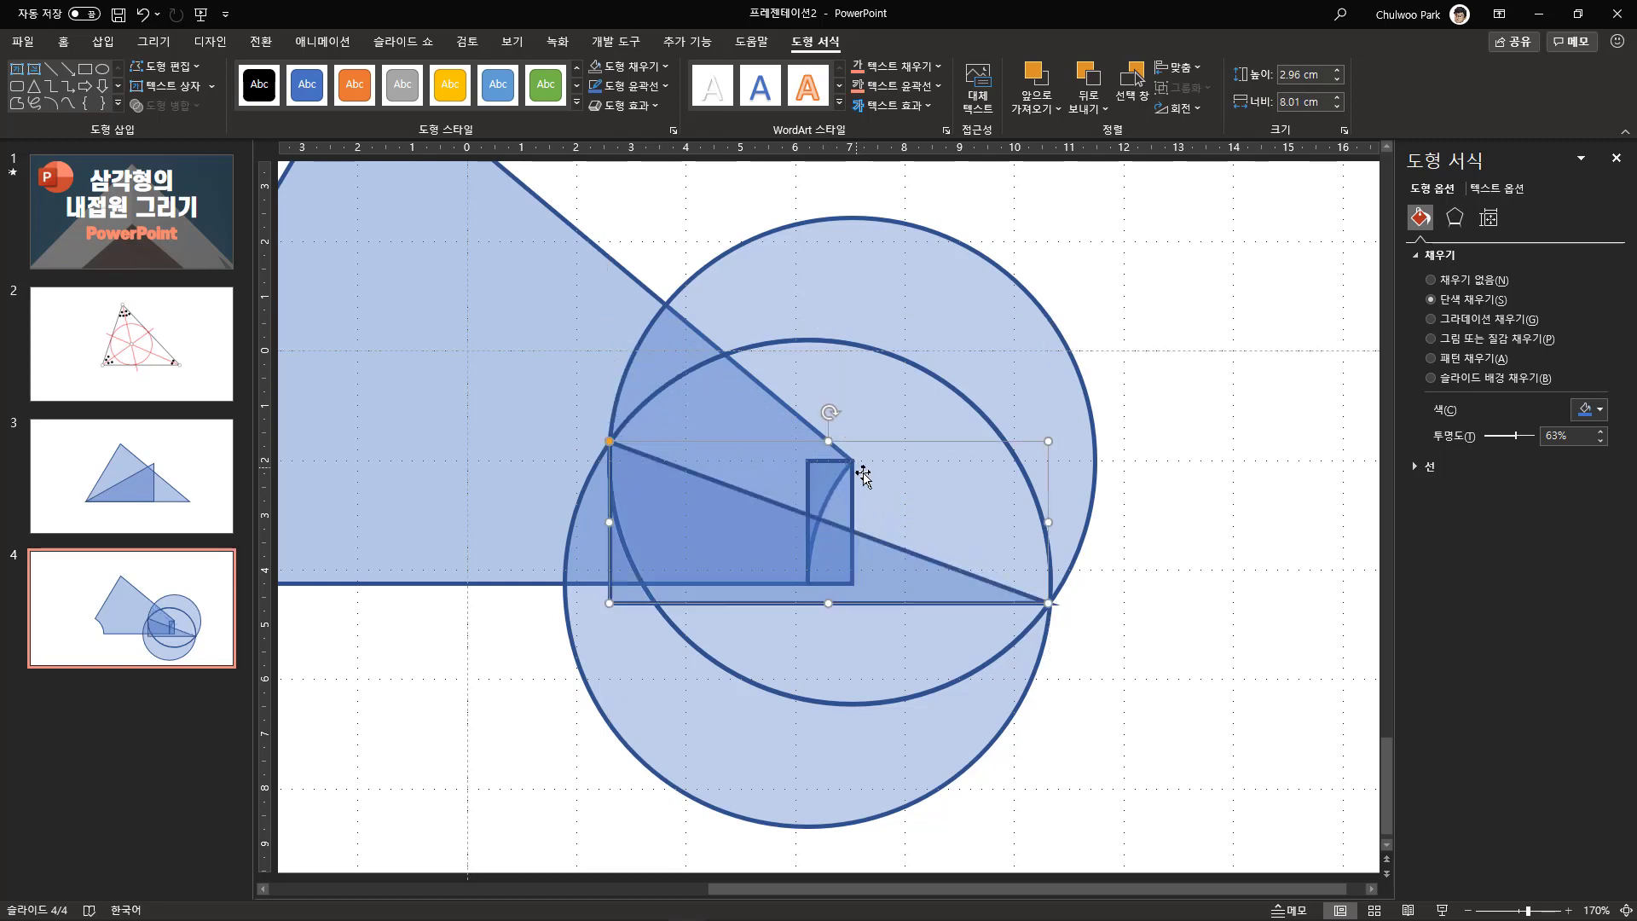
shift+click(986, 724)
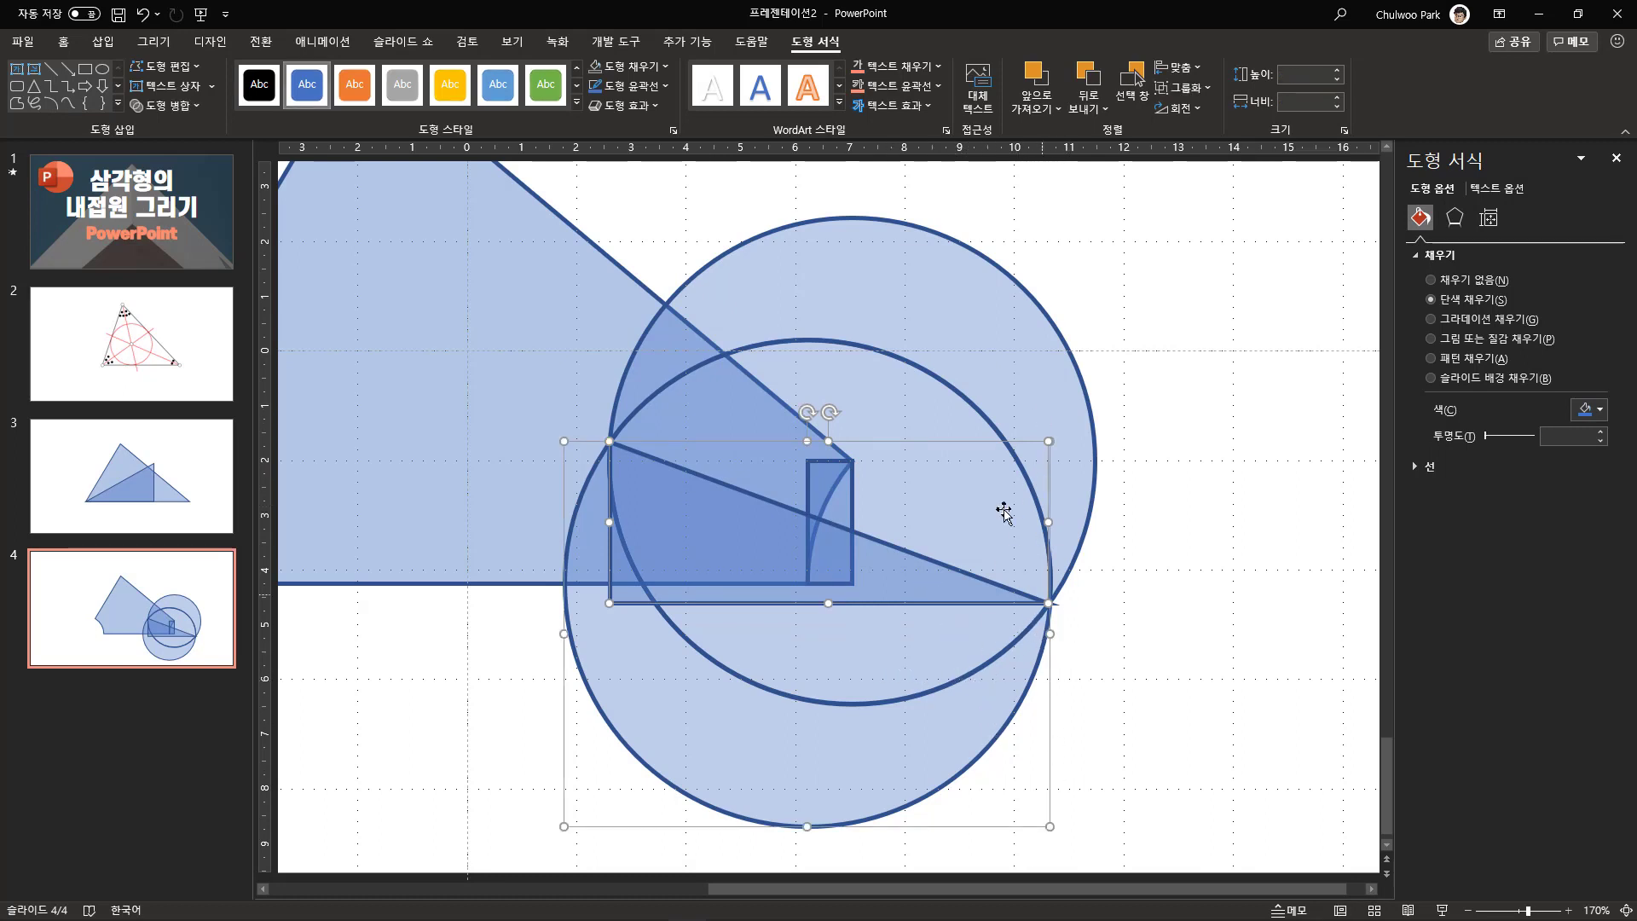
click(913, 303)
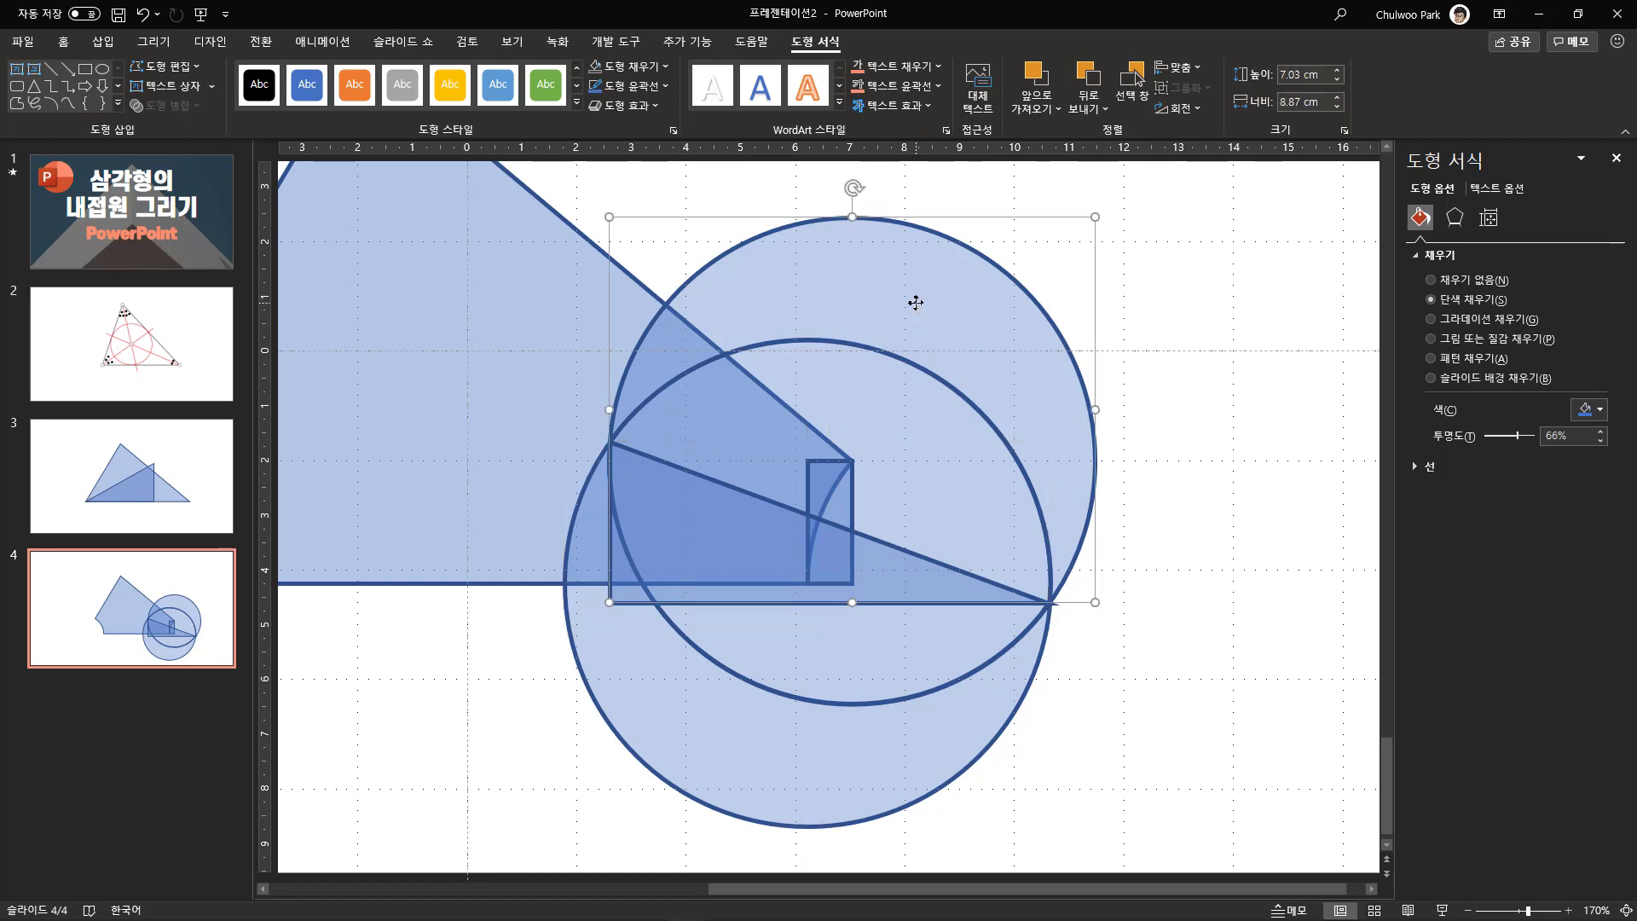
shift+click(688, 555)
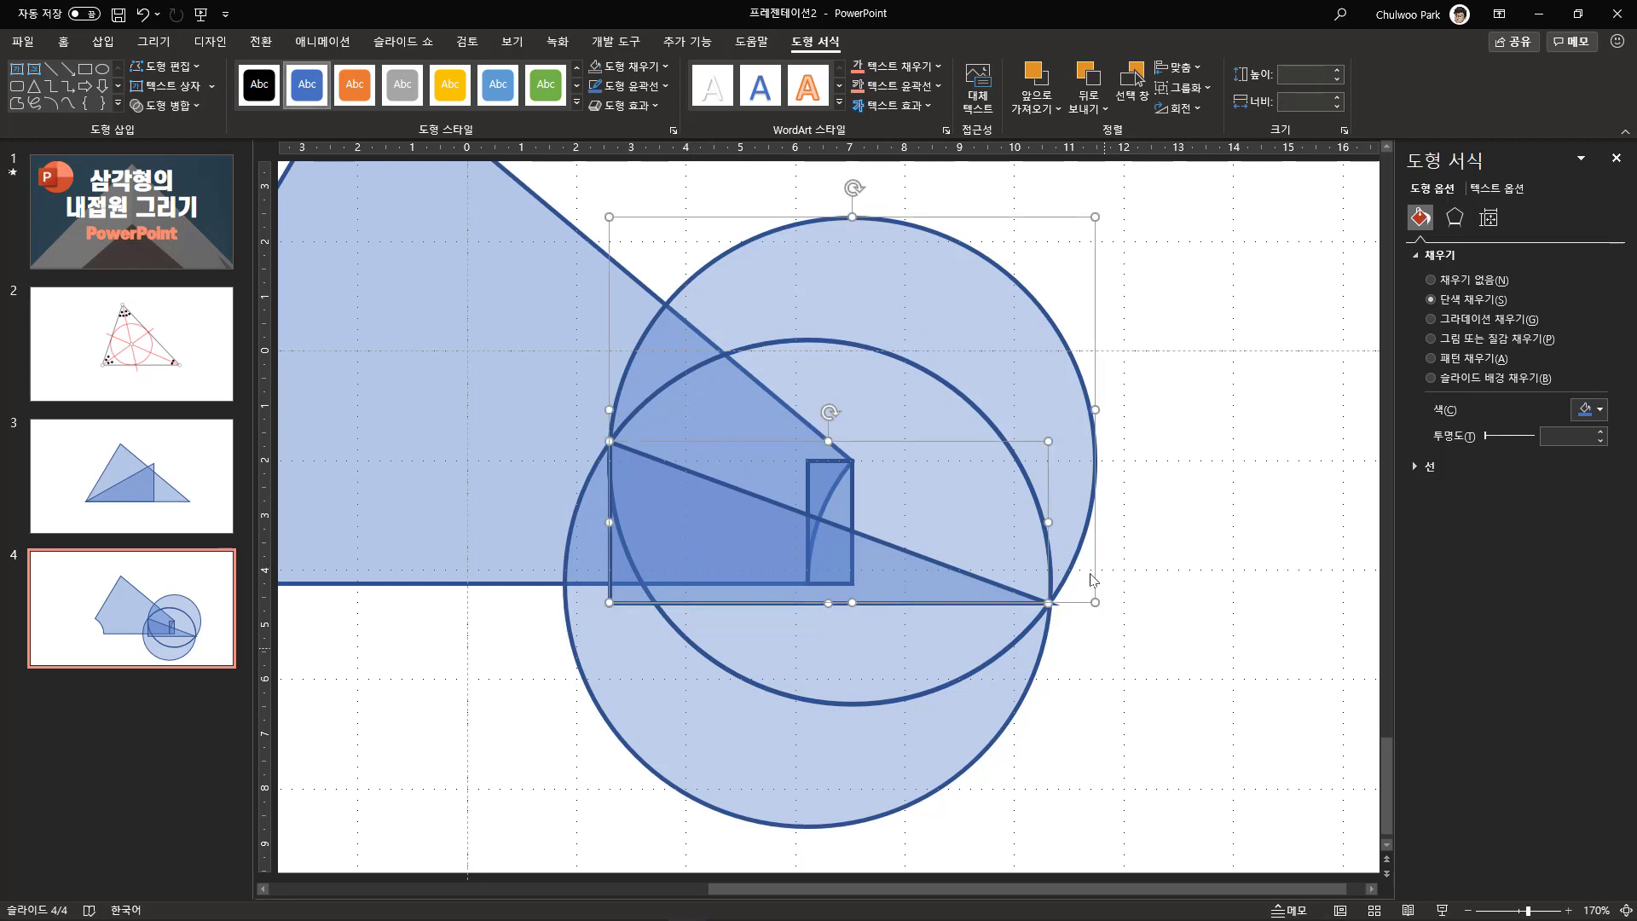
shift+click(1060, 633)
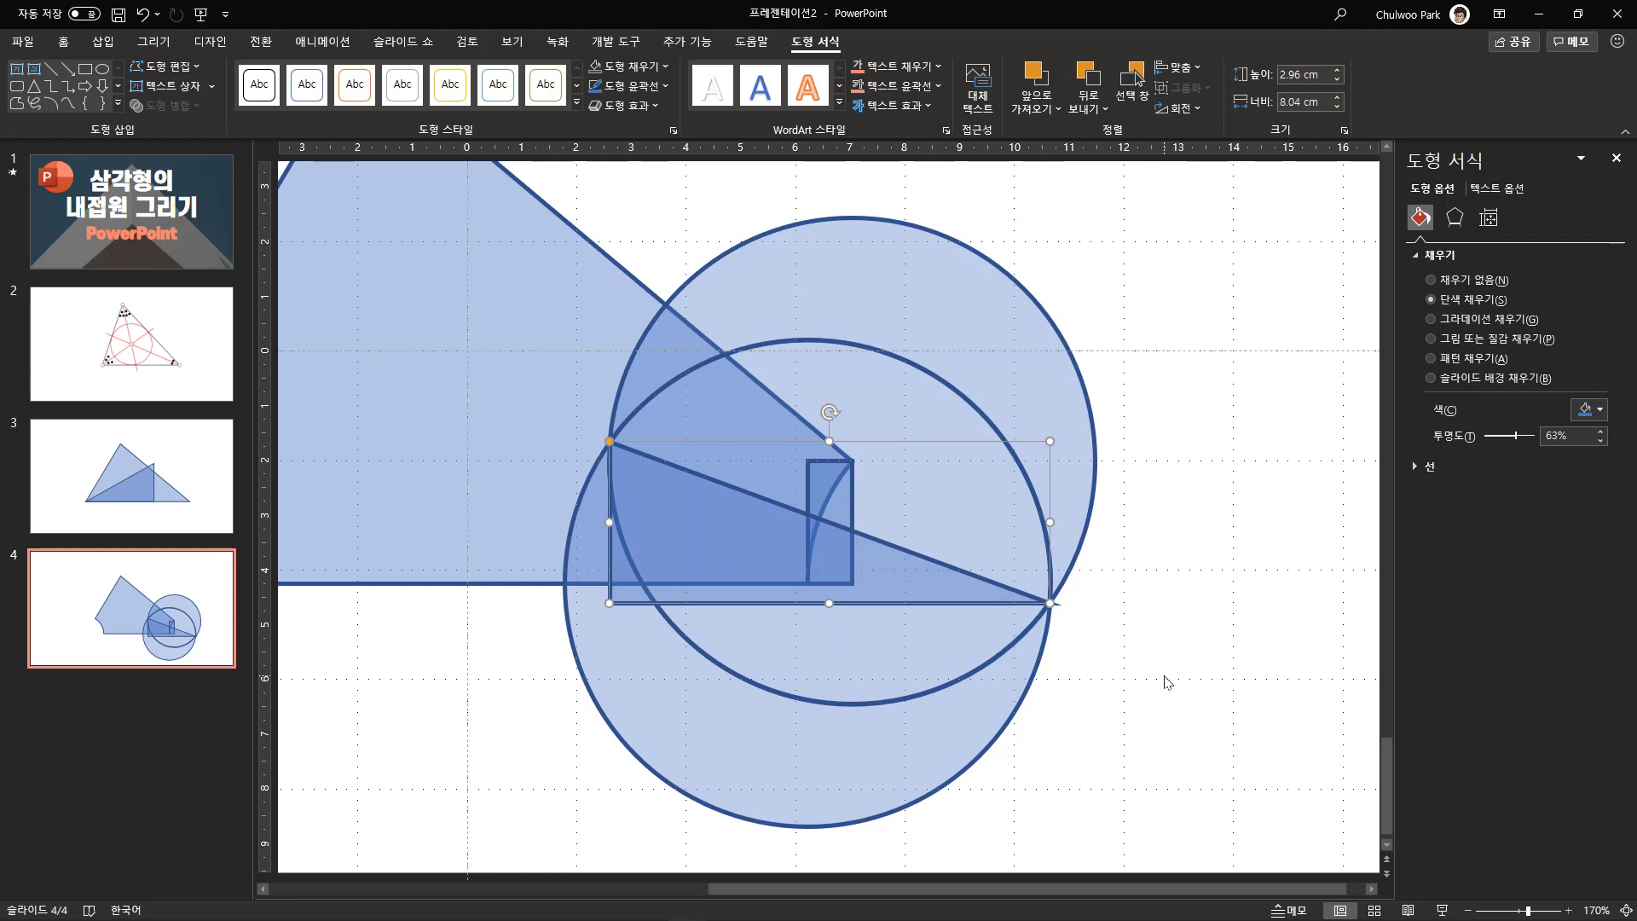
Lock the right triangle's aspect ratio, copy it to slide 3 and align its tip with the main triangle's right corner.
click(1490, 219)
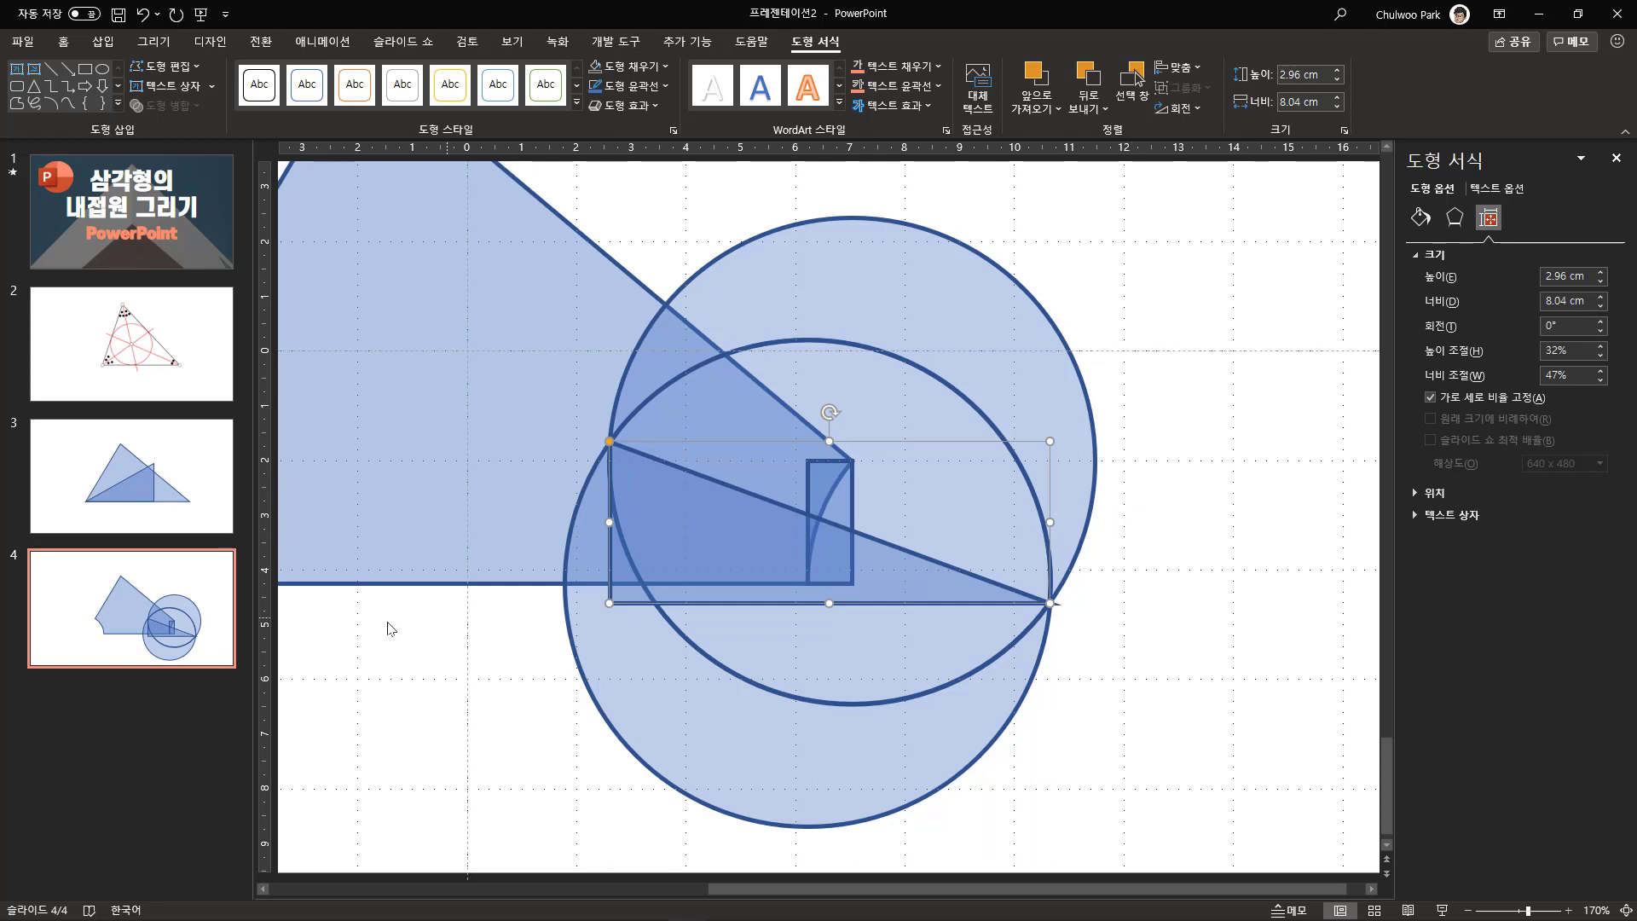
key(Page_Up)
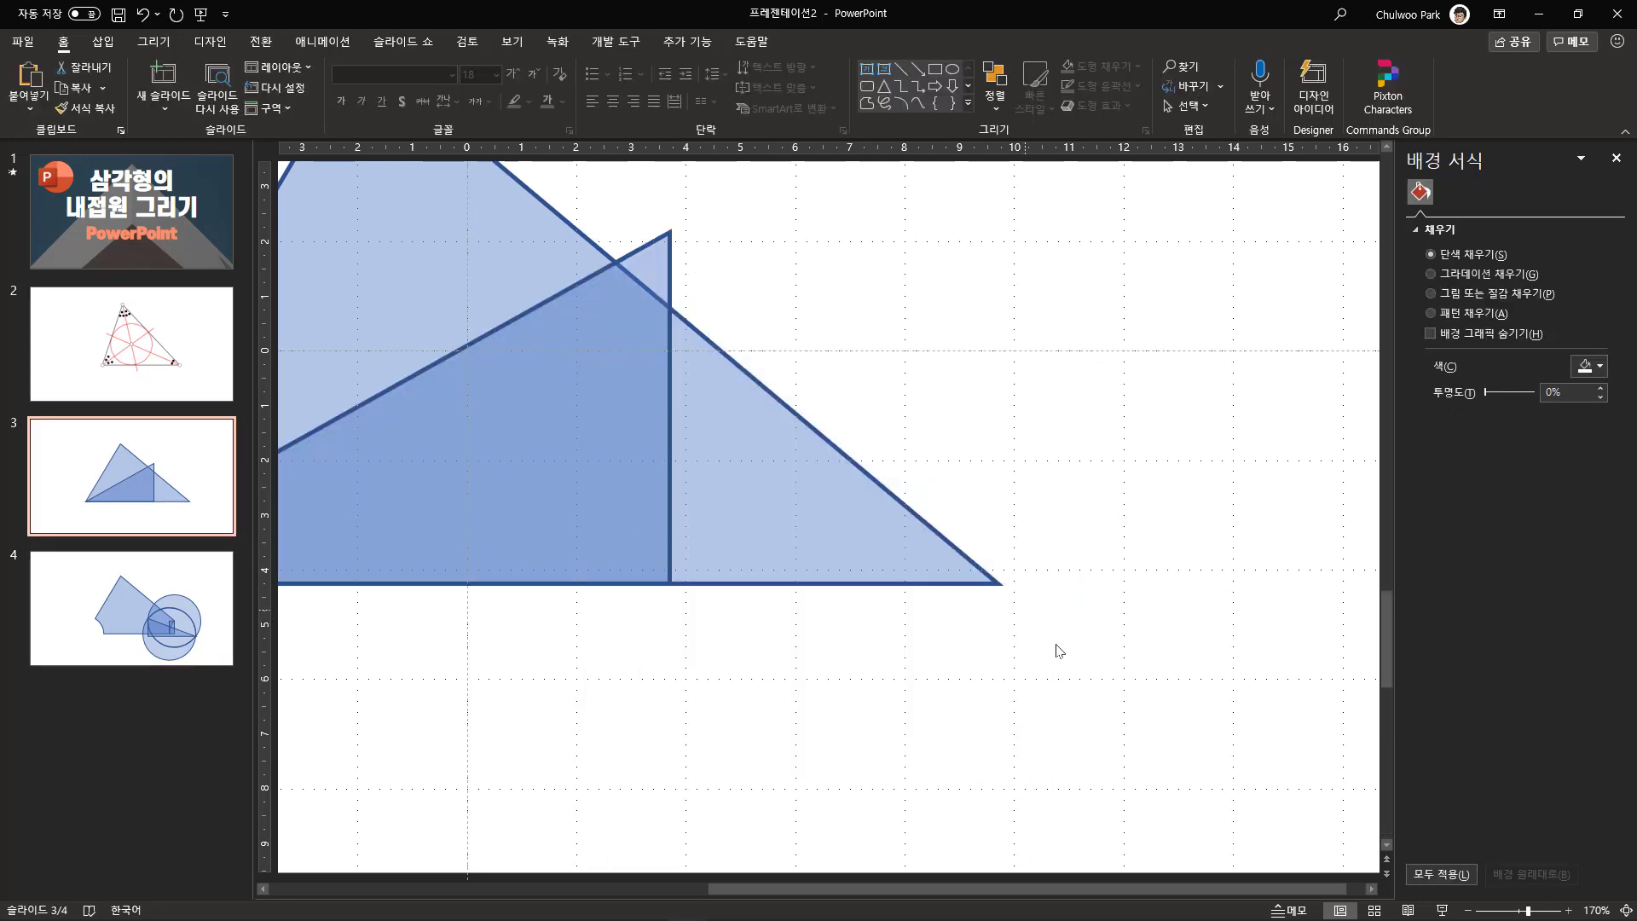
click(1626, 910)
key(ctrl+v)
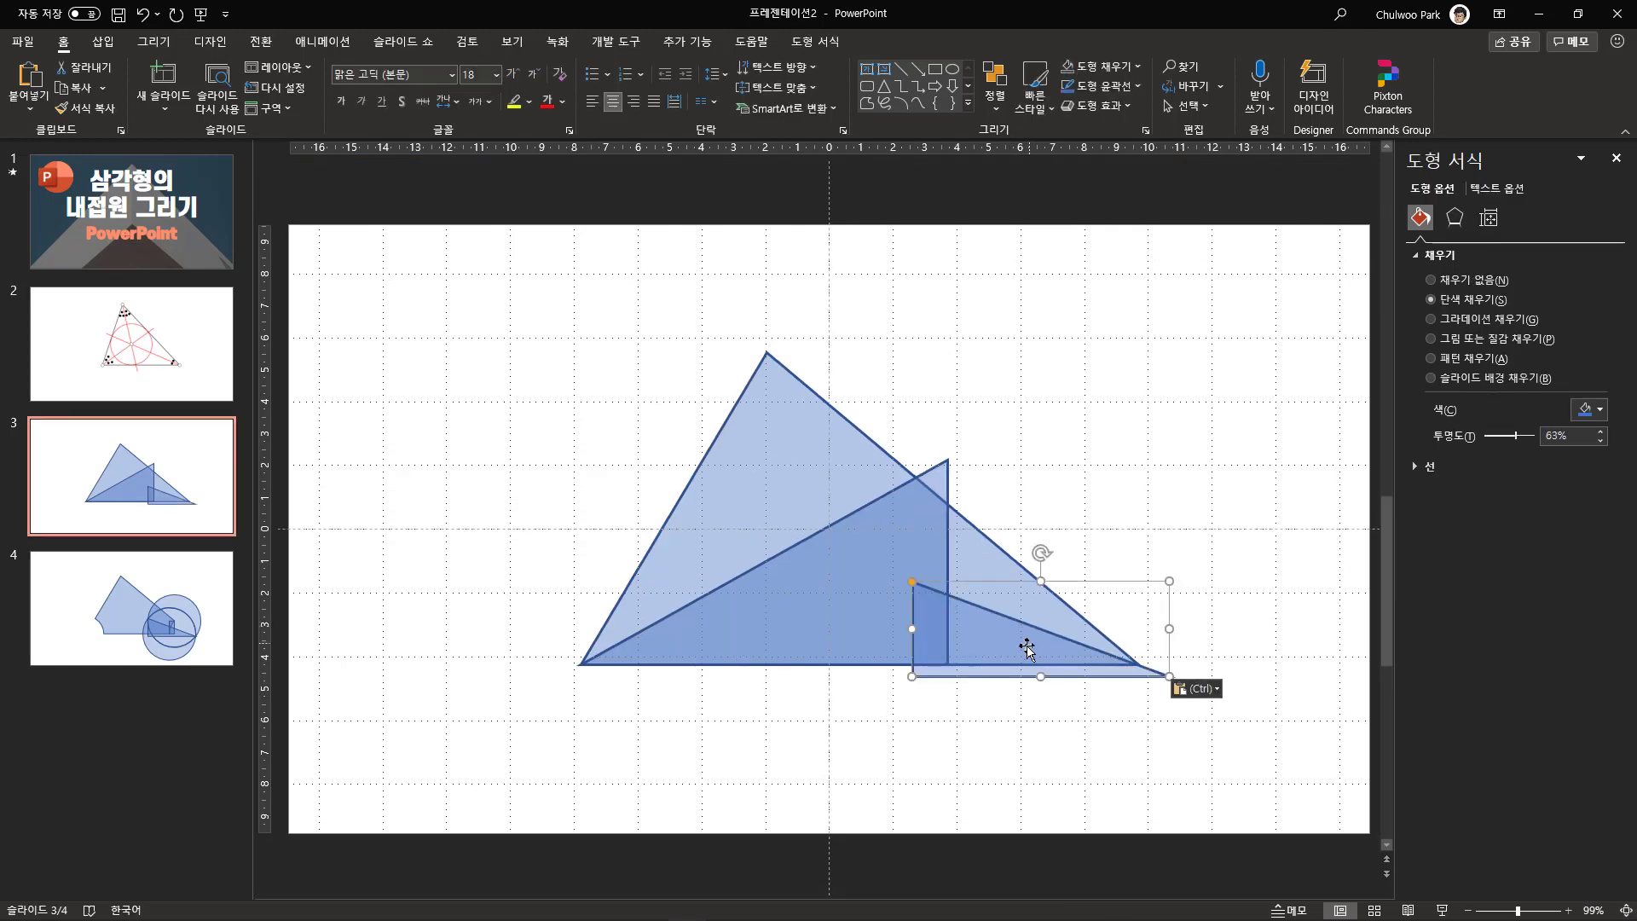
drag(1026, 648, 985, 636)
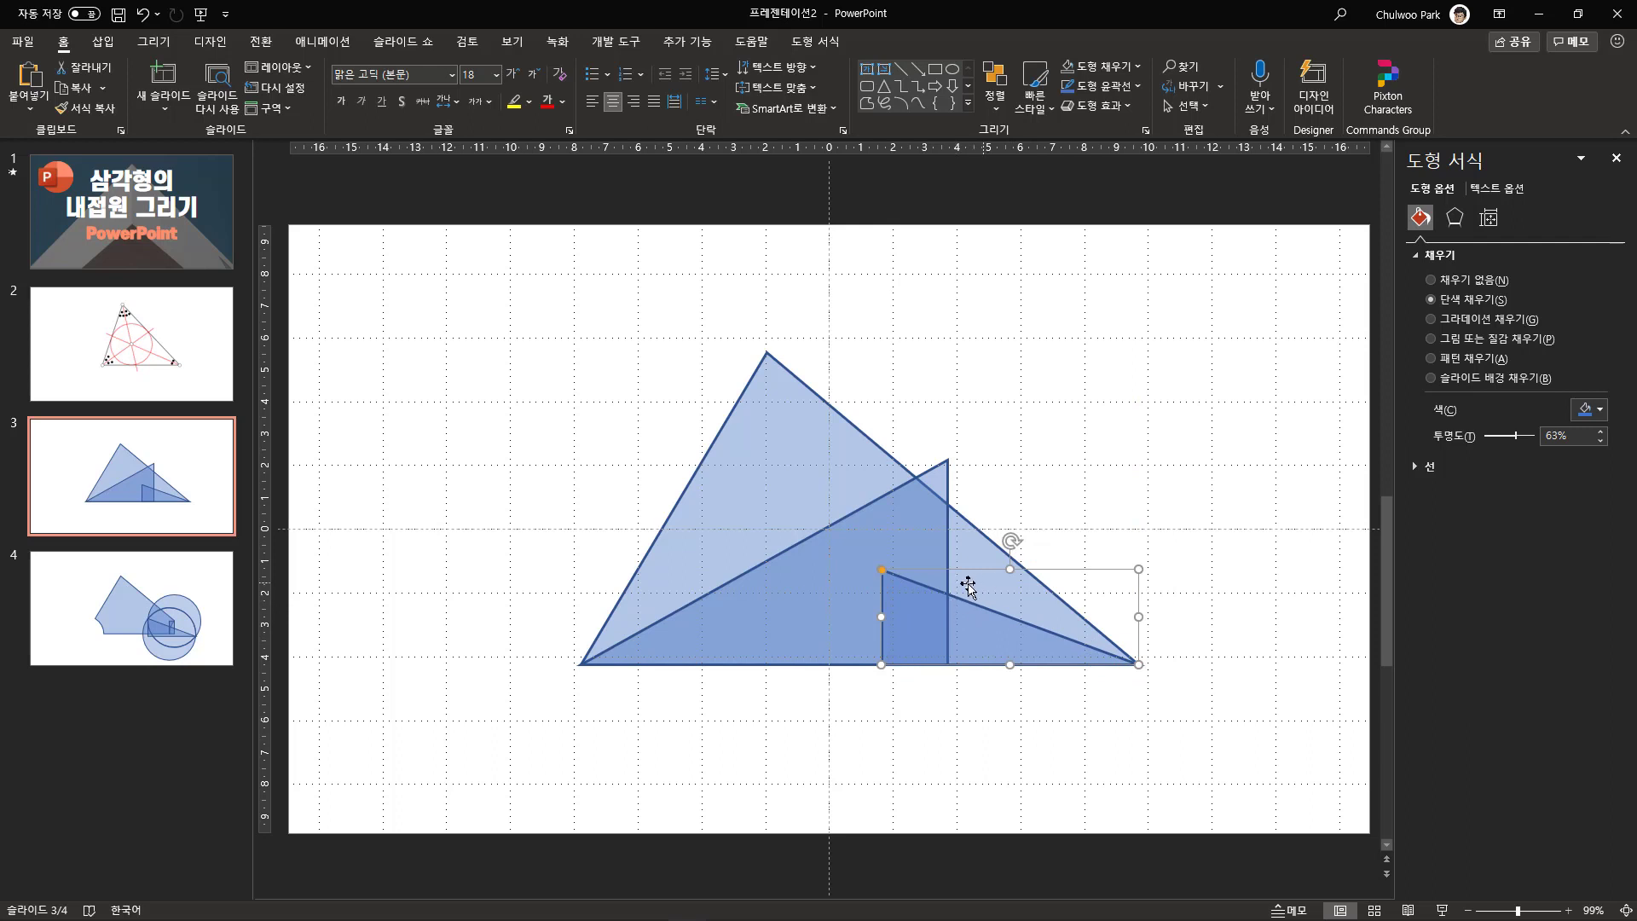
Enlarge the copied bisector triangle proportionally and realign it with the right corner so its hypotenuse crosses the other bisector.
drag(1140, 568, 1264, 470)
drag(1188, 629, 926, 626)
click(863, 767)
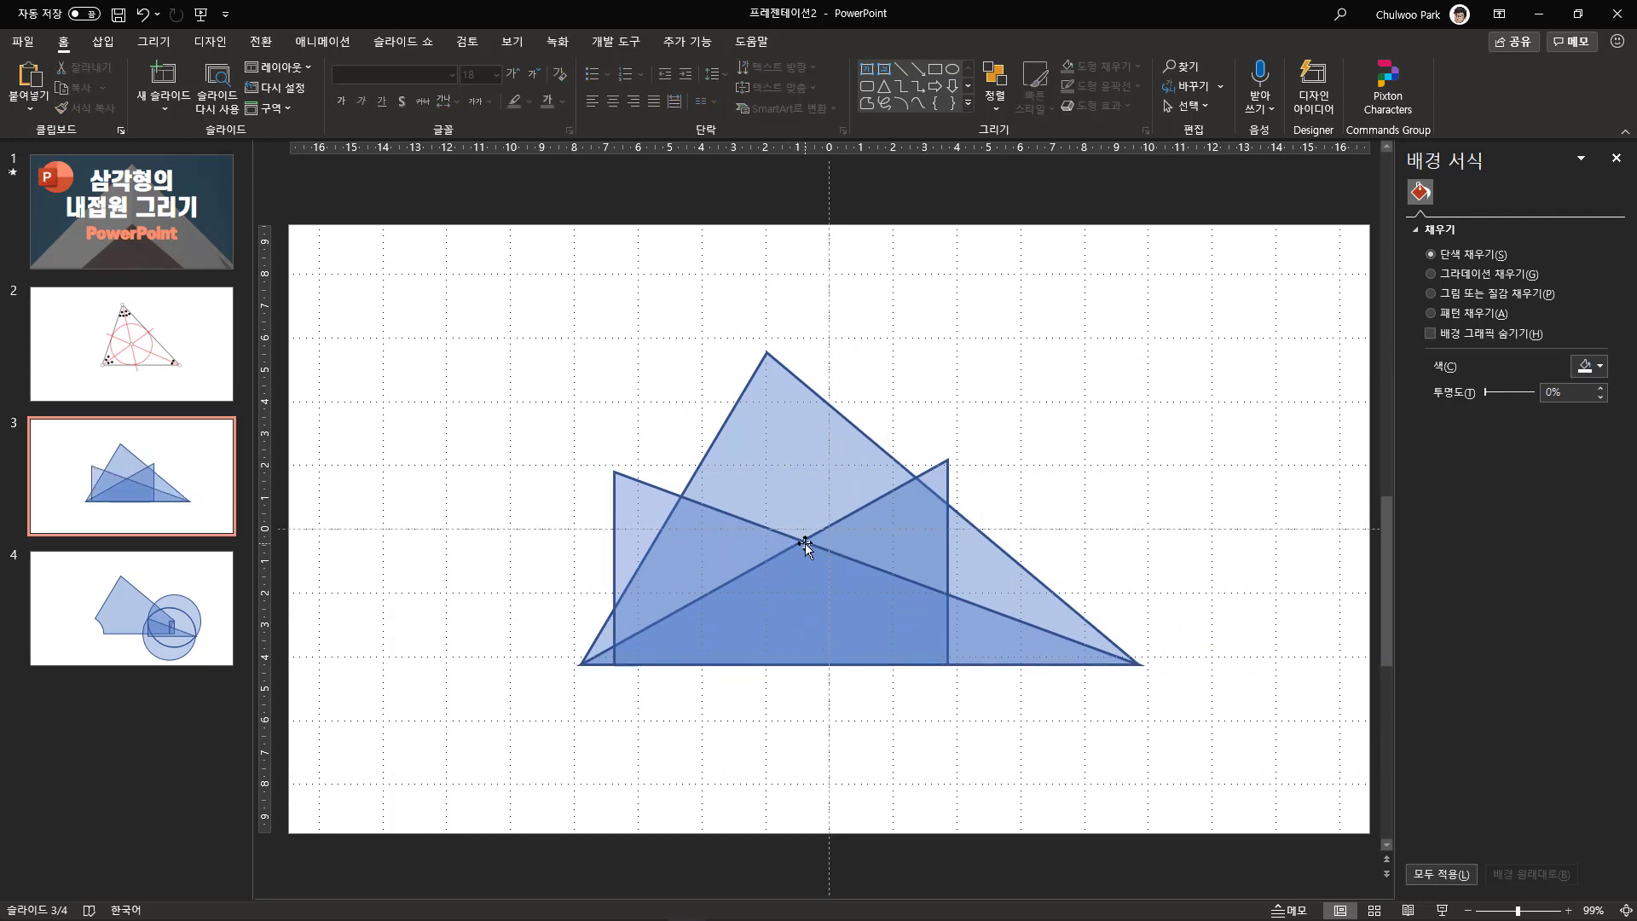
Duplicate slide 3 and delete both bisector triangles from the original slide, keeping only the main triangle there.
click(143, 520)
key(ctrl+d)
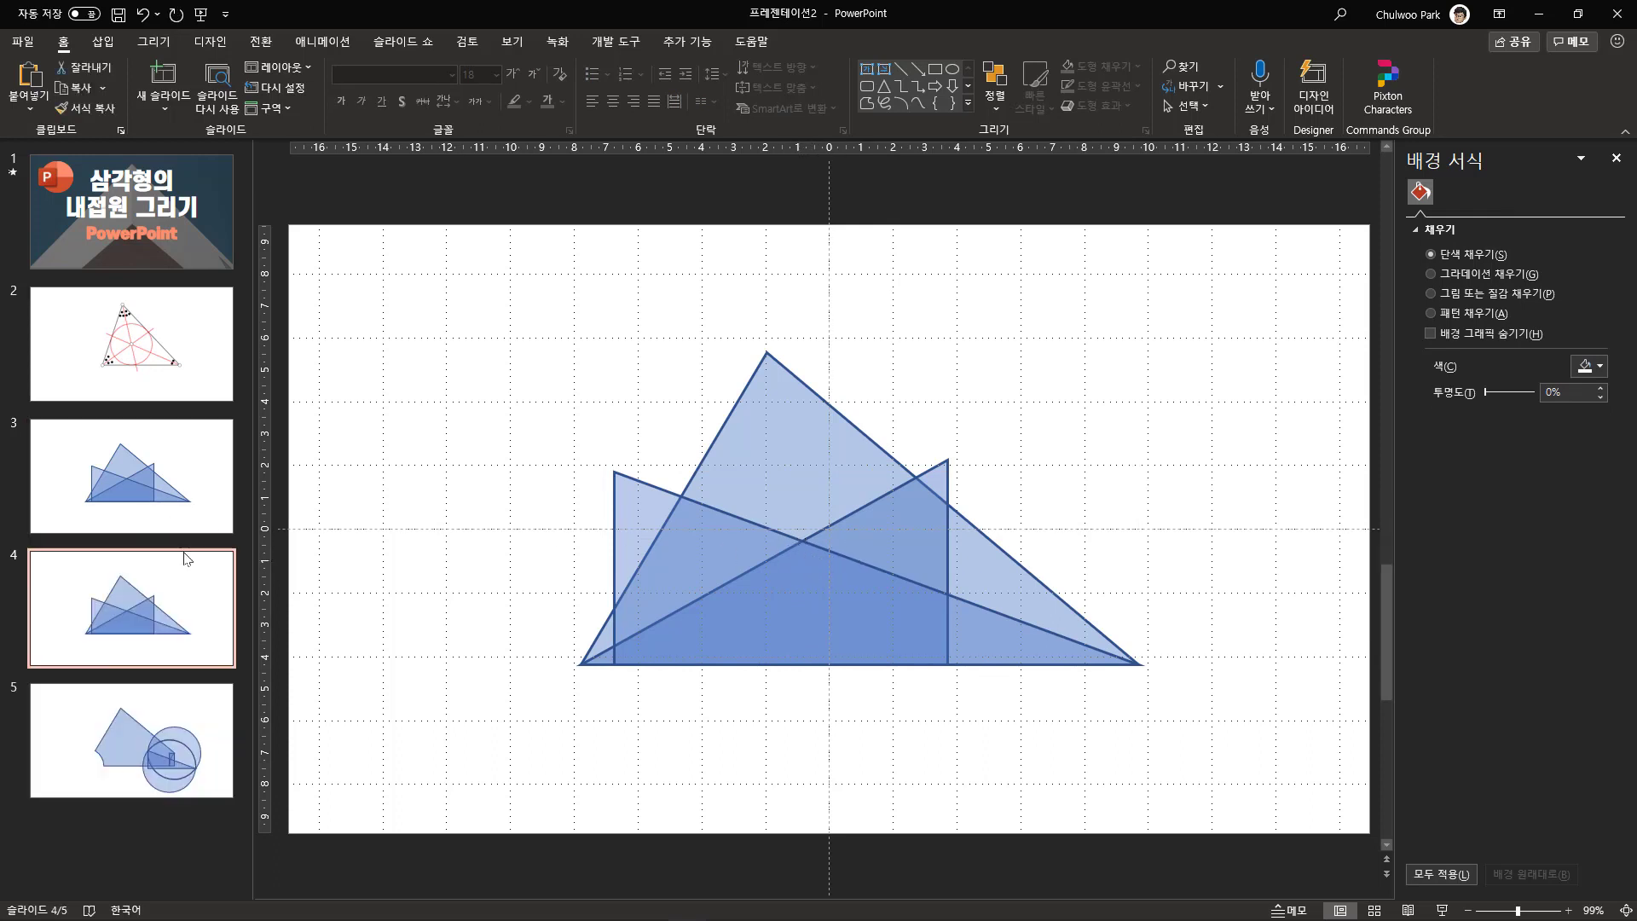
key(Up)
click(785, 595)
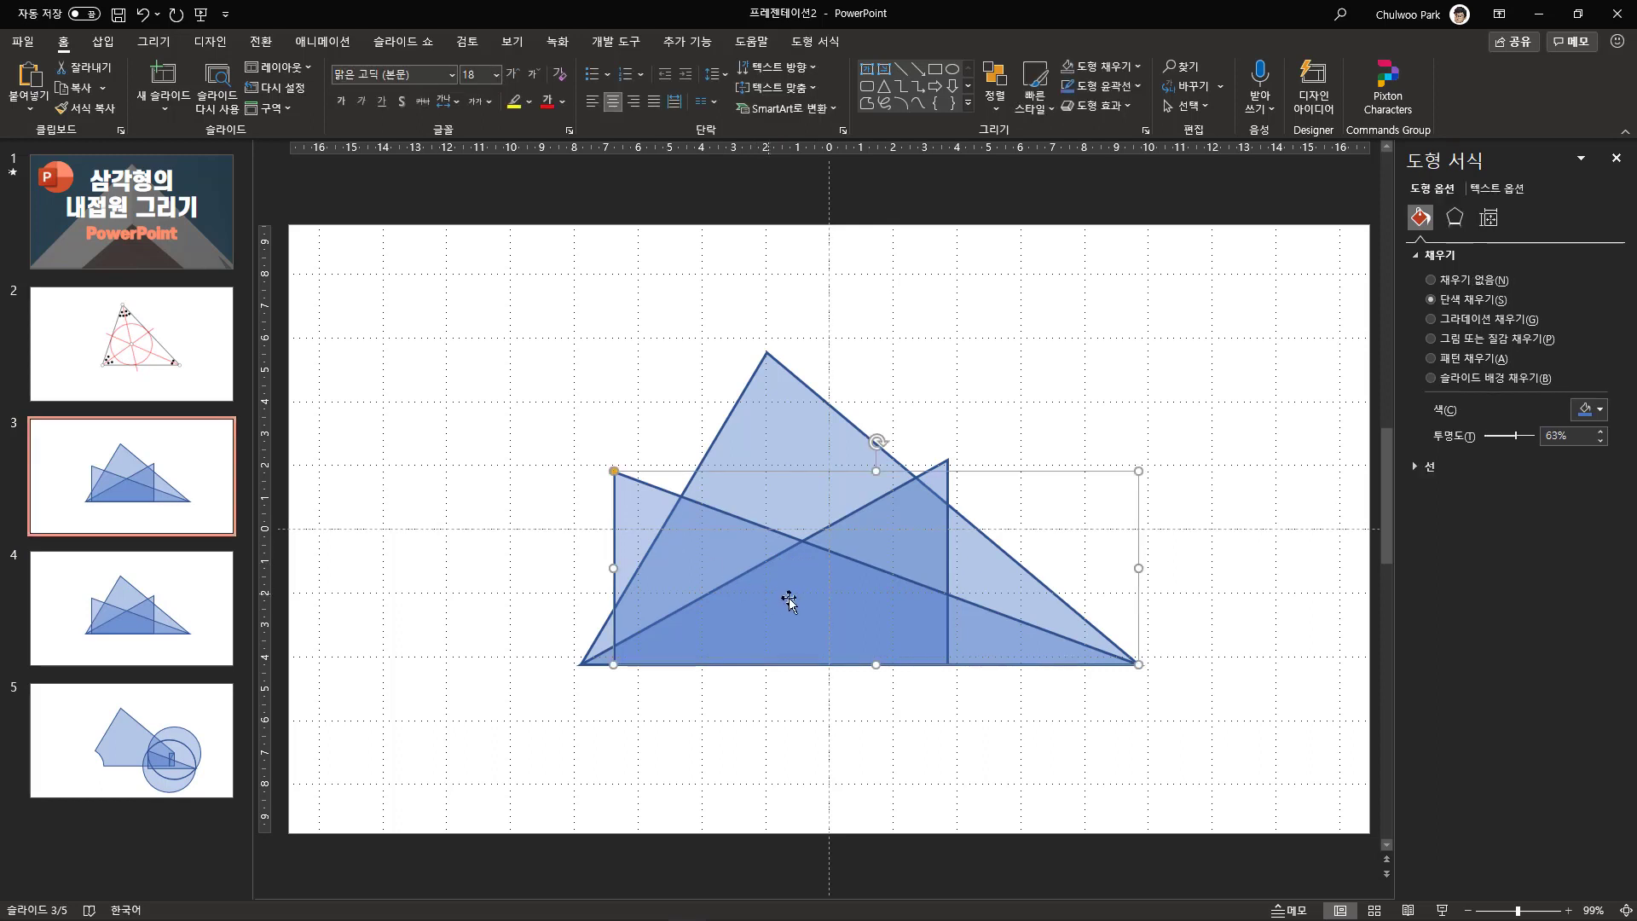
key(Escape)
click(873, 552)
key(Delete)
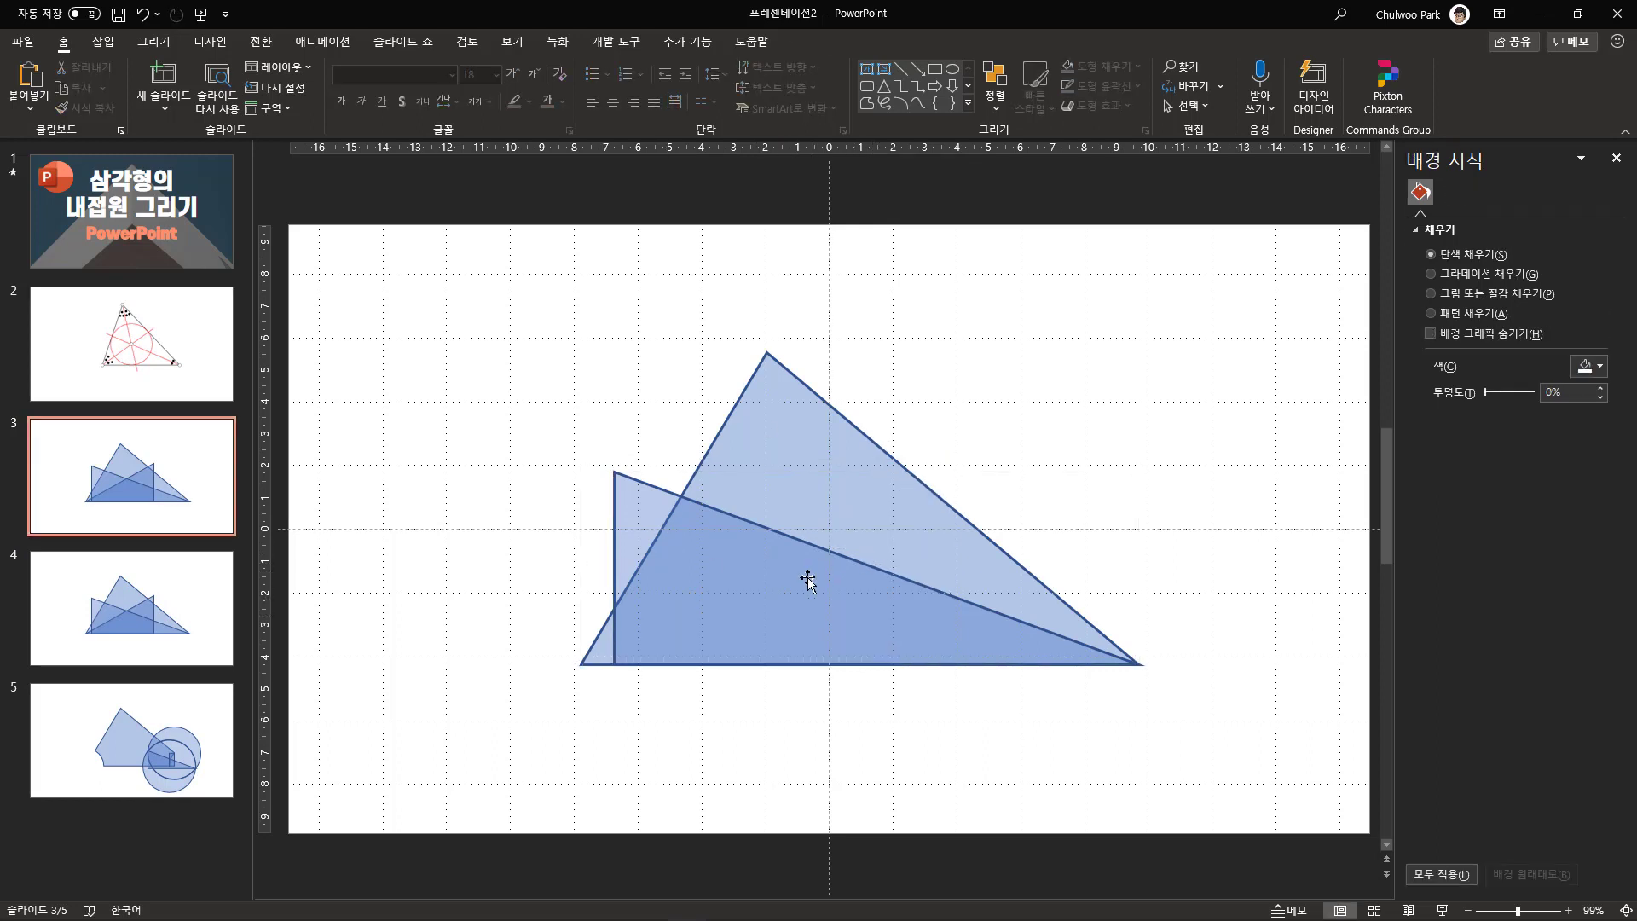
click(807, 574)
key(Delete)
Examine the main triangle and the two bisector triangles on slide 4 individually and as a group.
click(196, 607)
click(476, 610)
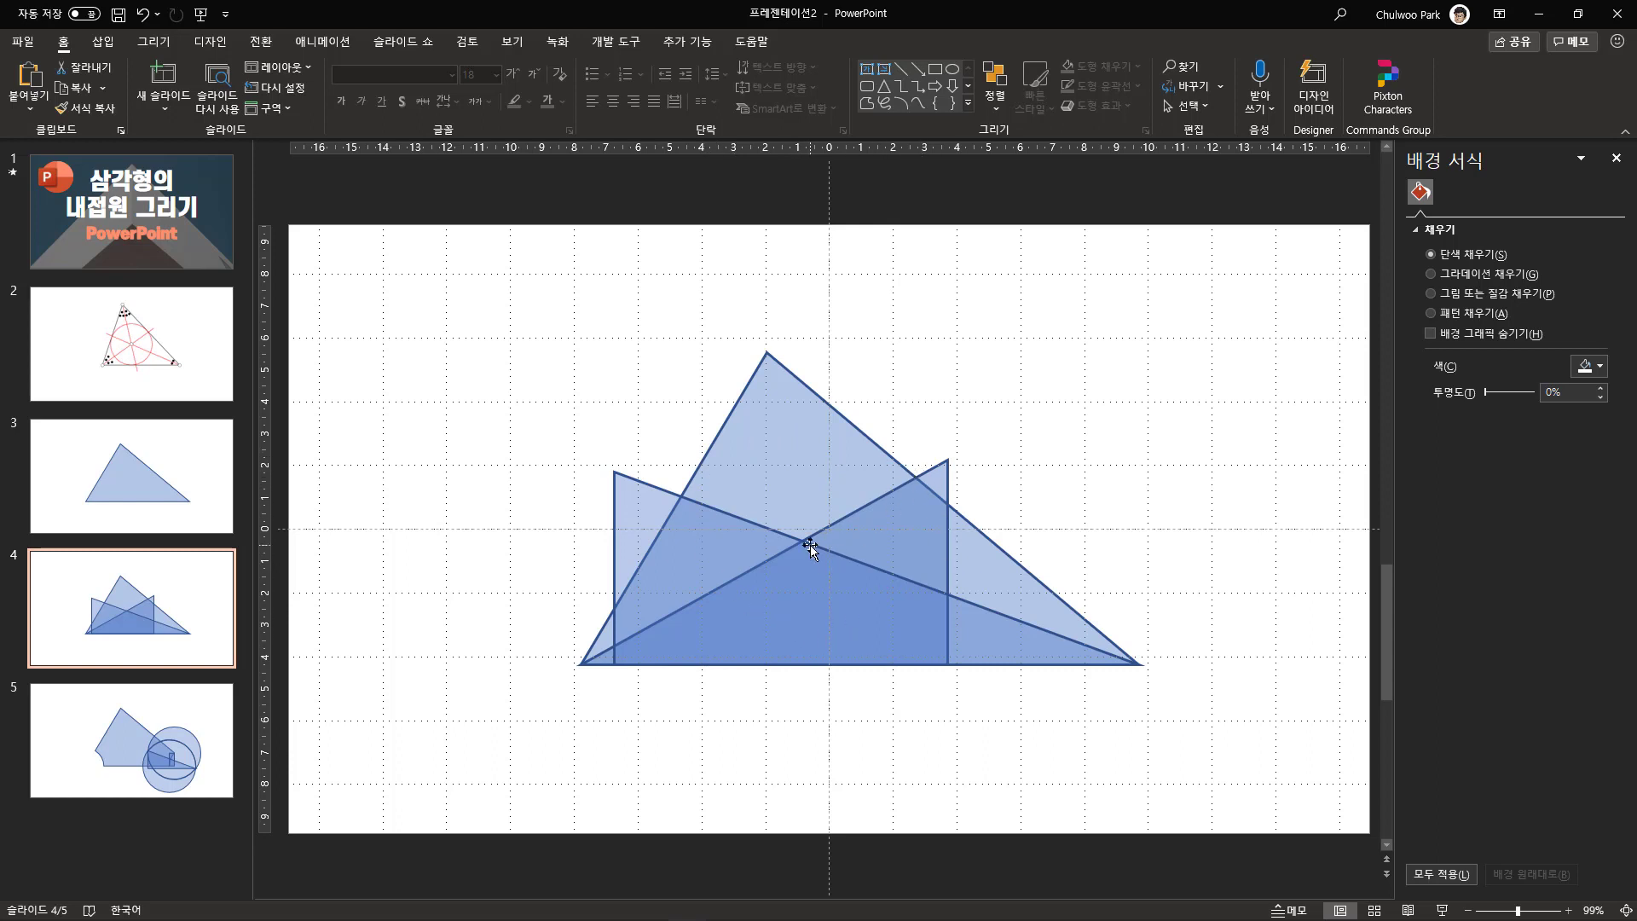
click(691, 536)
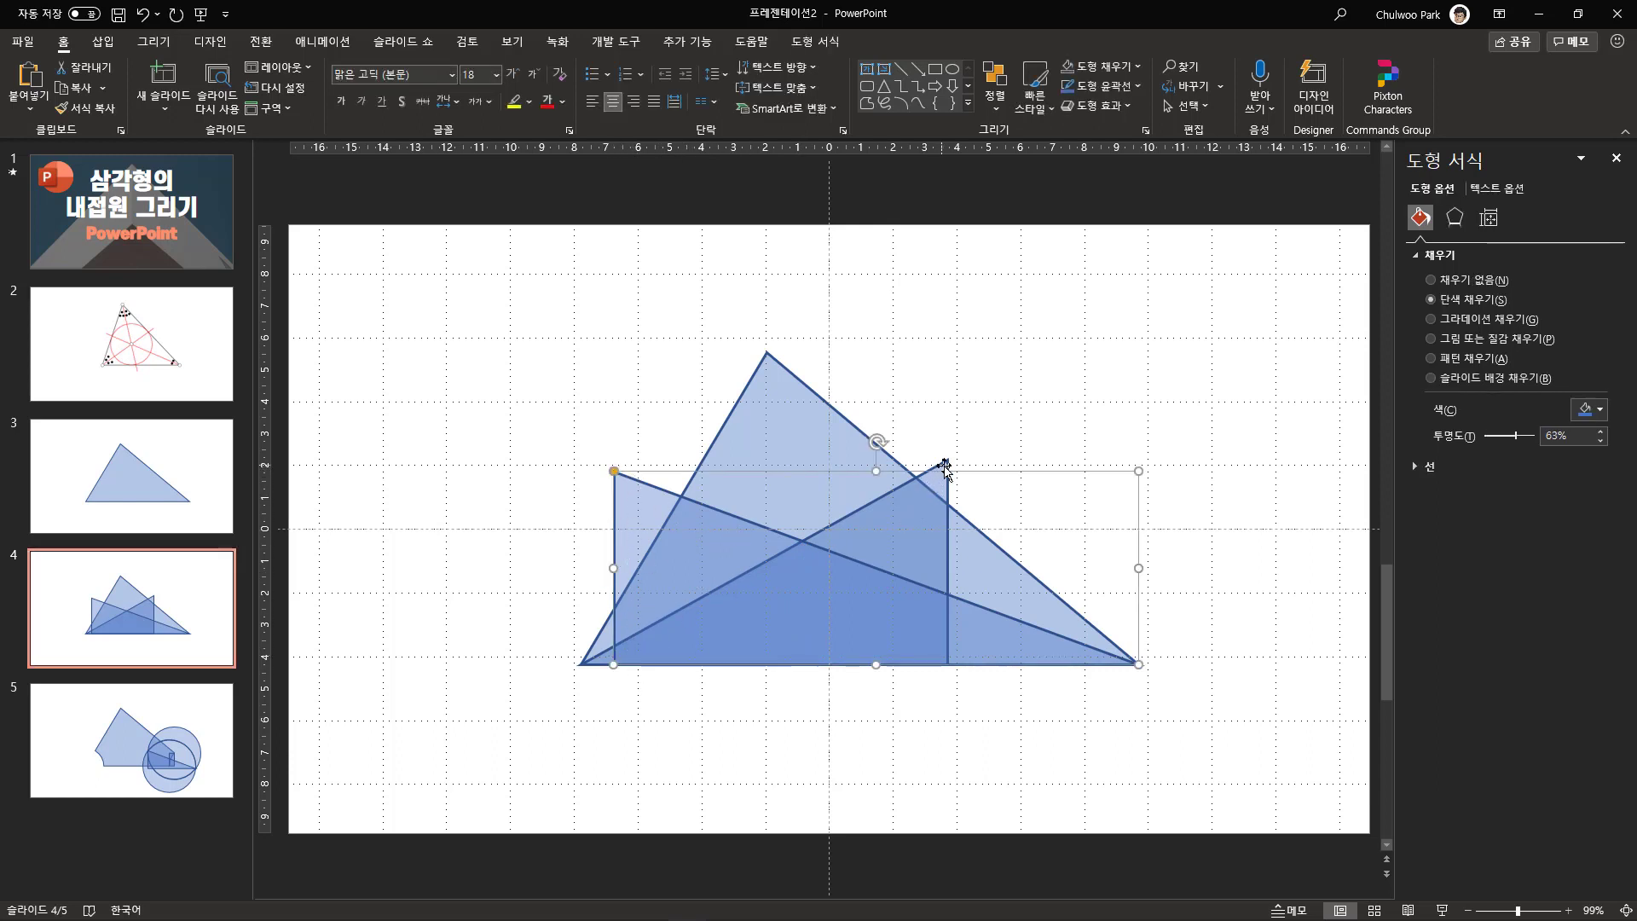
click(945, 467)
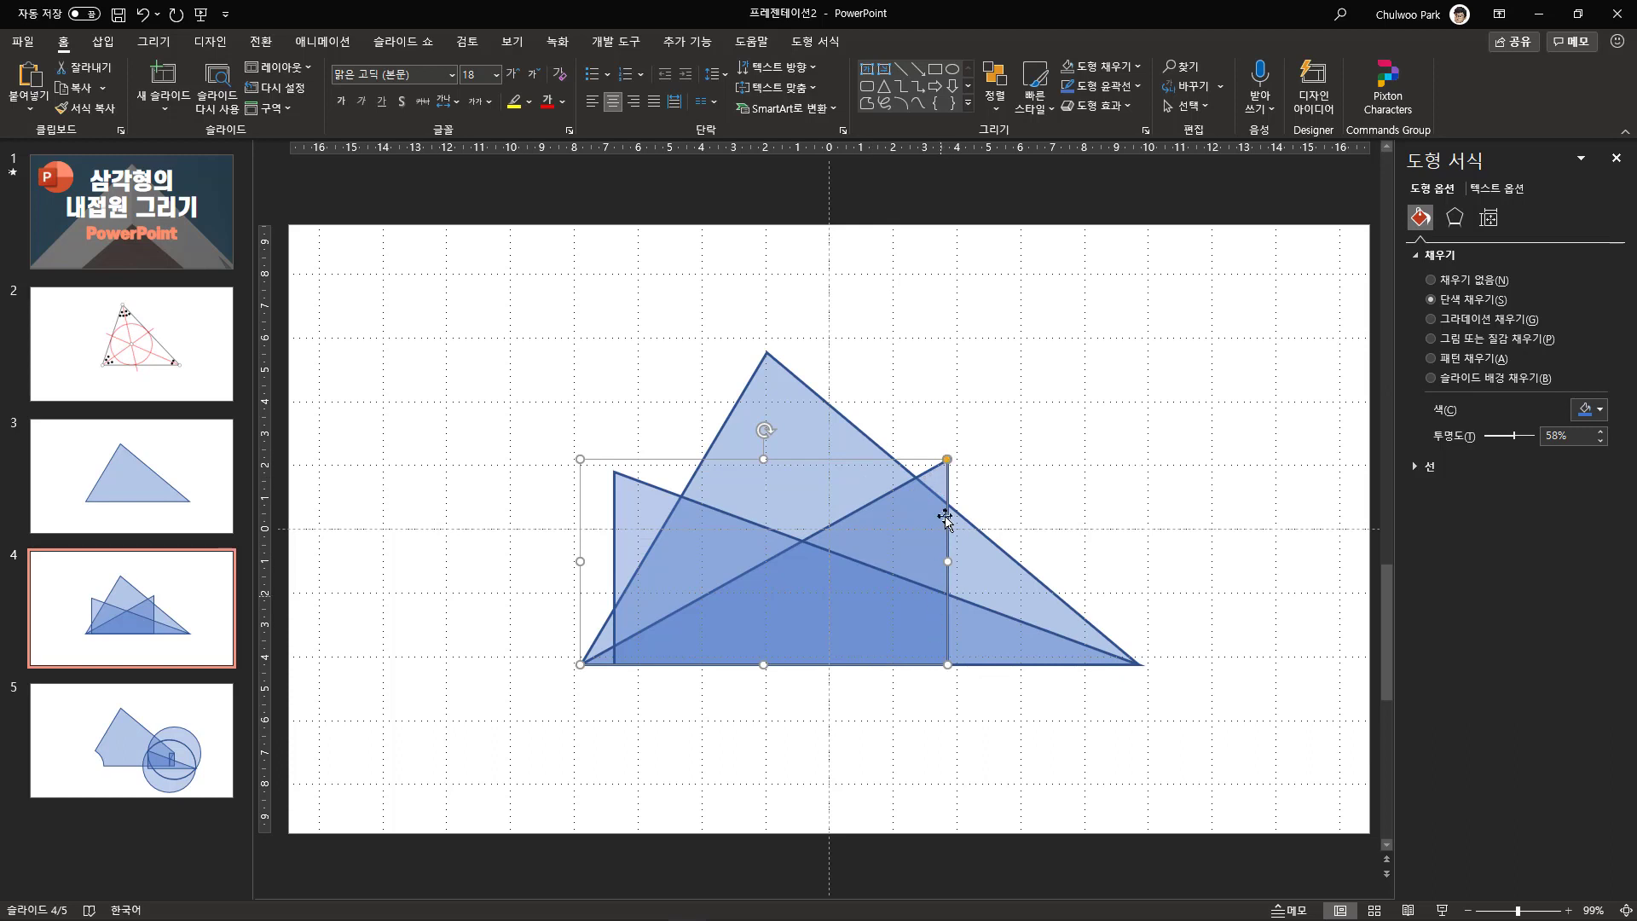
click(780, 456)
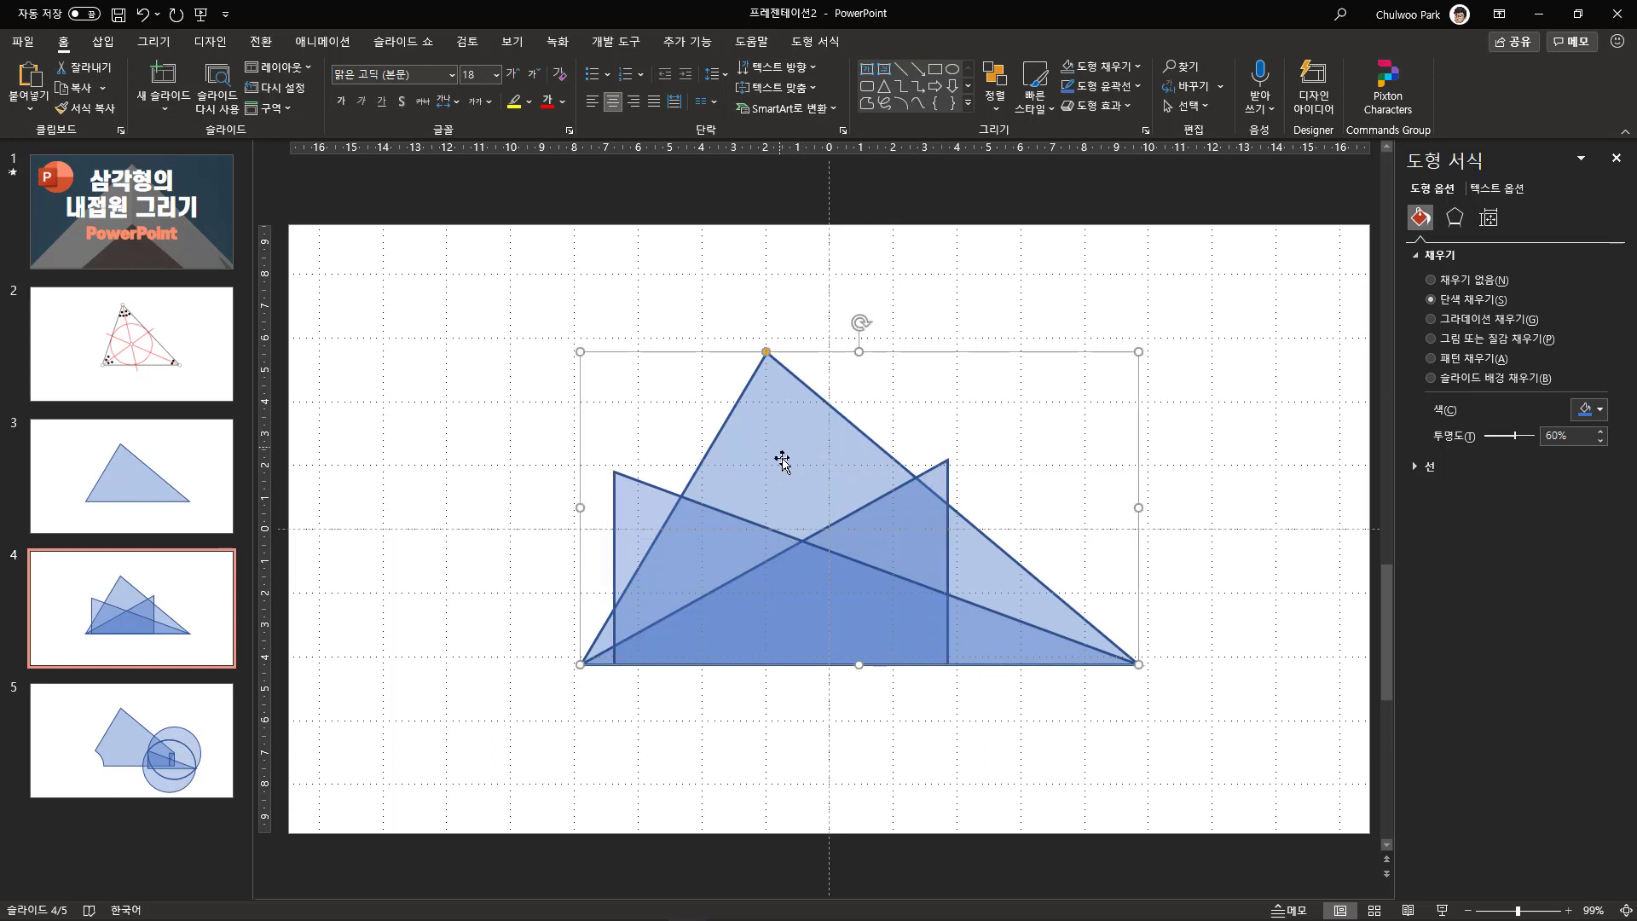
click(793, 712)
drag(470, 305, 1260, 767)
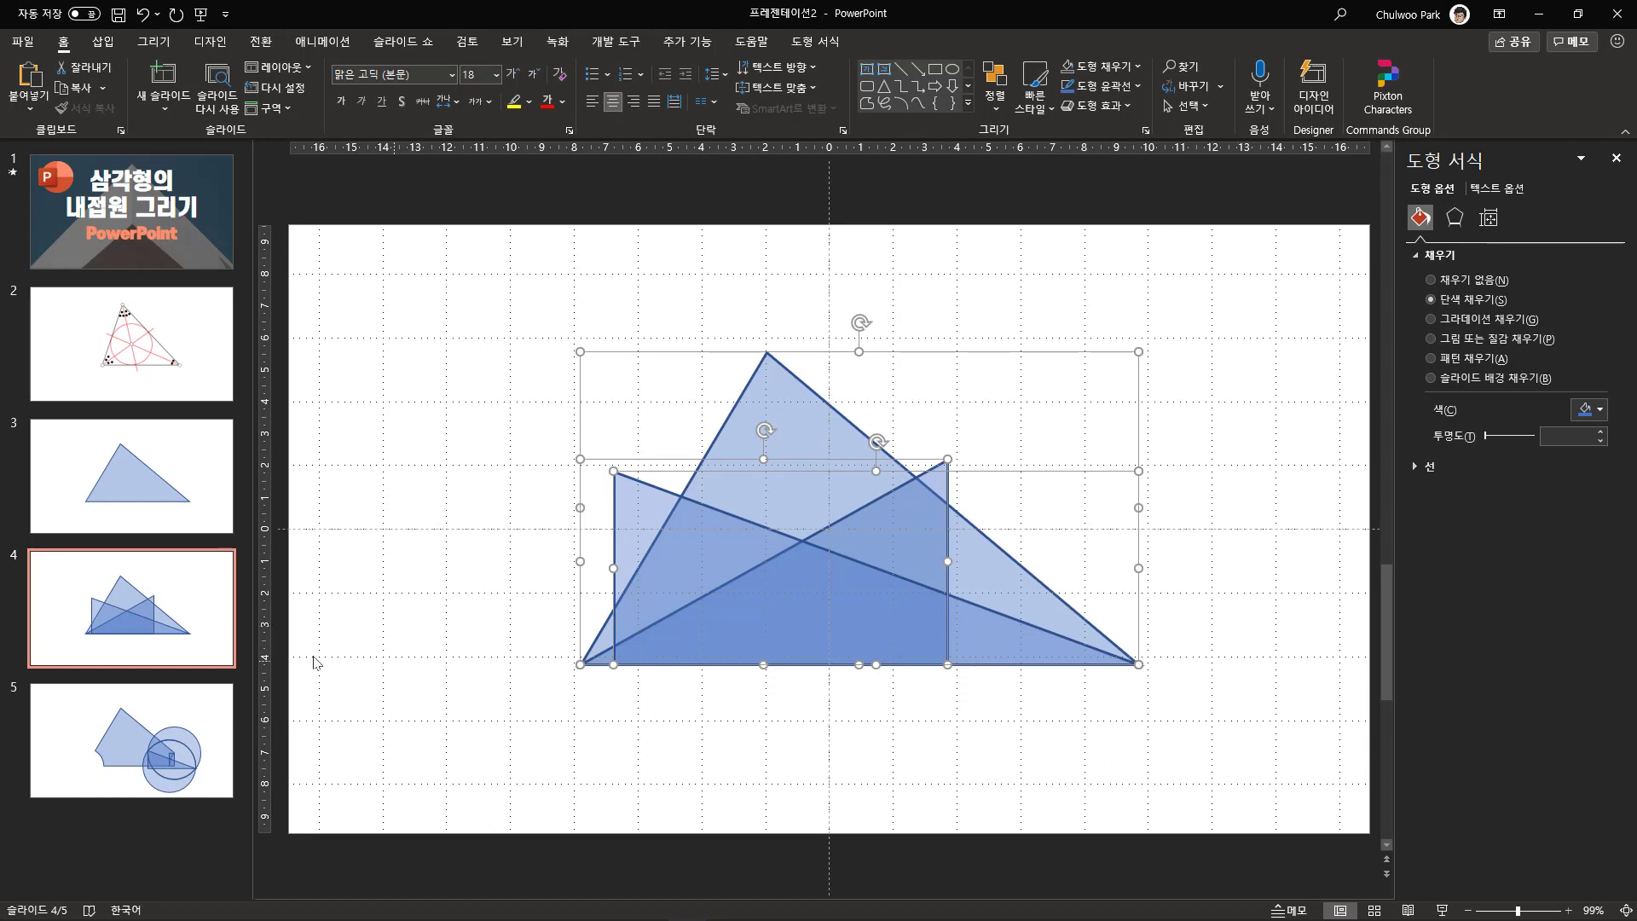
Duplicate slide 4 and fragment the main triangle and both bisector triangles on the new slide 5.
click(203, 613)
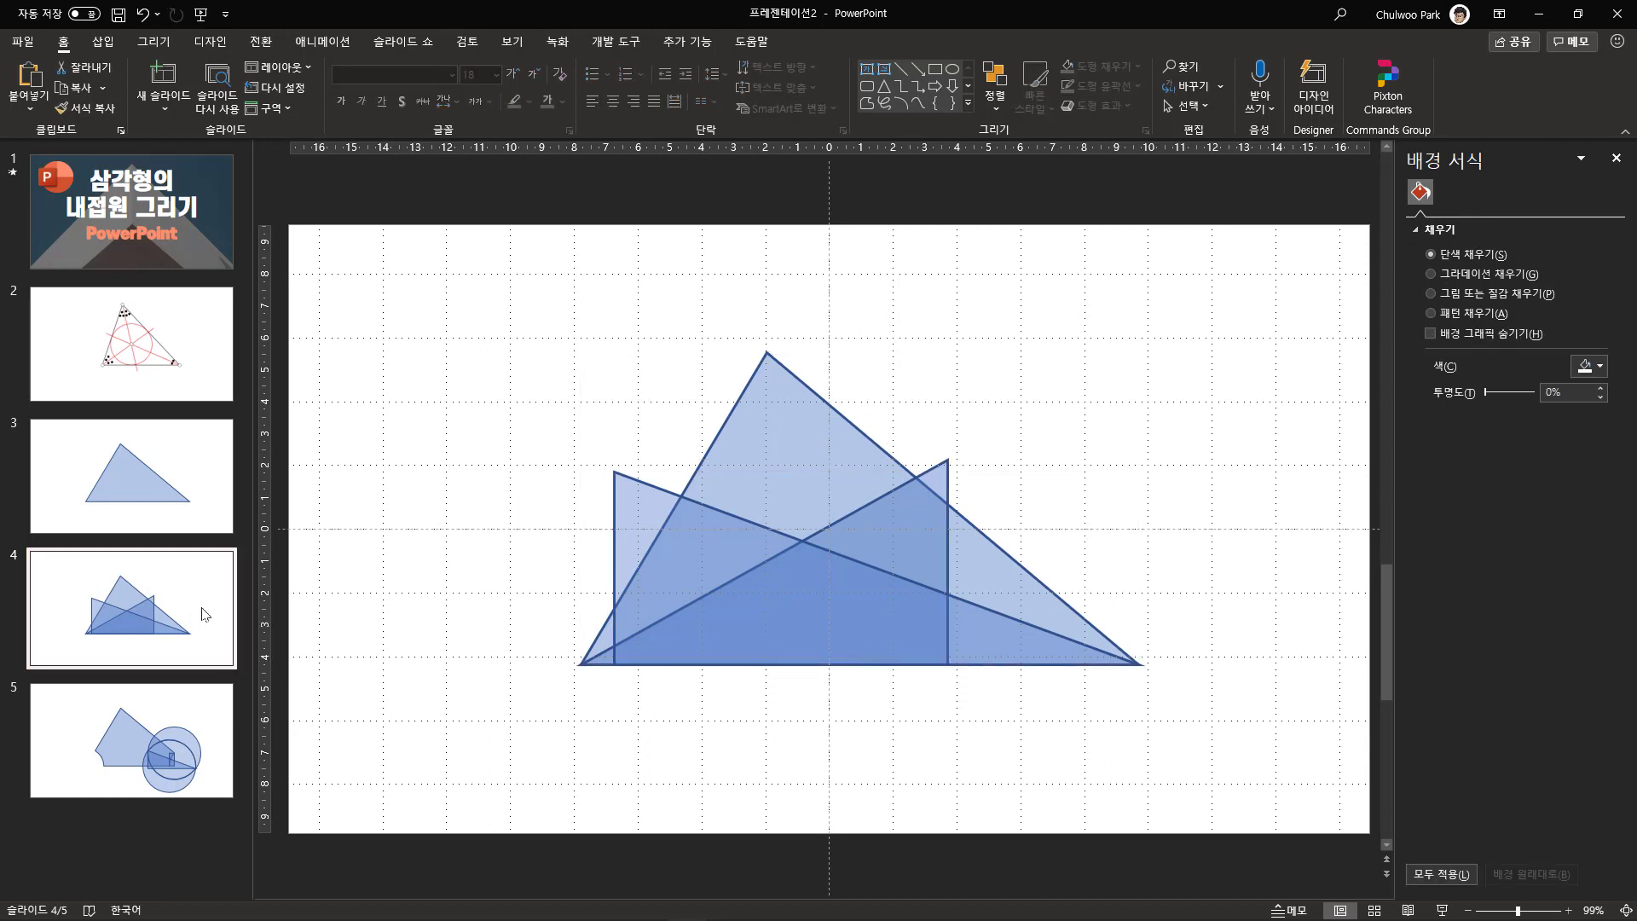
key(ctrl+d)
drag(496, 319, 1274, 789)
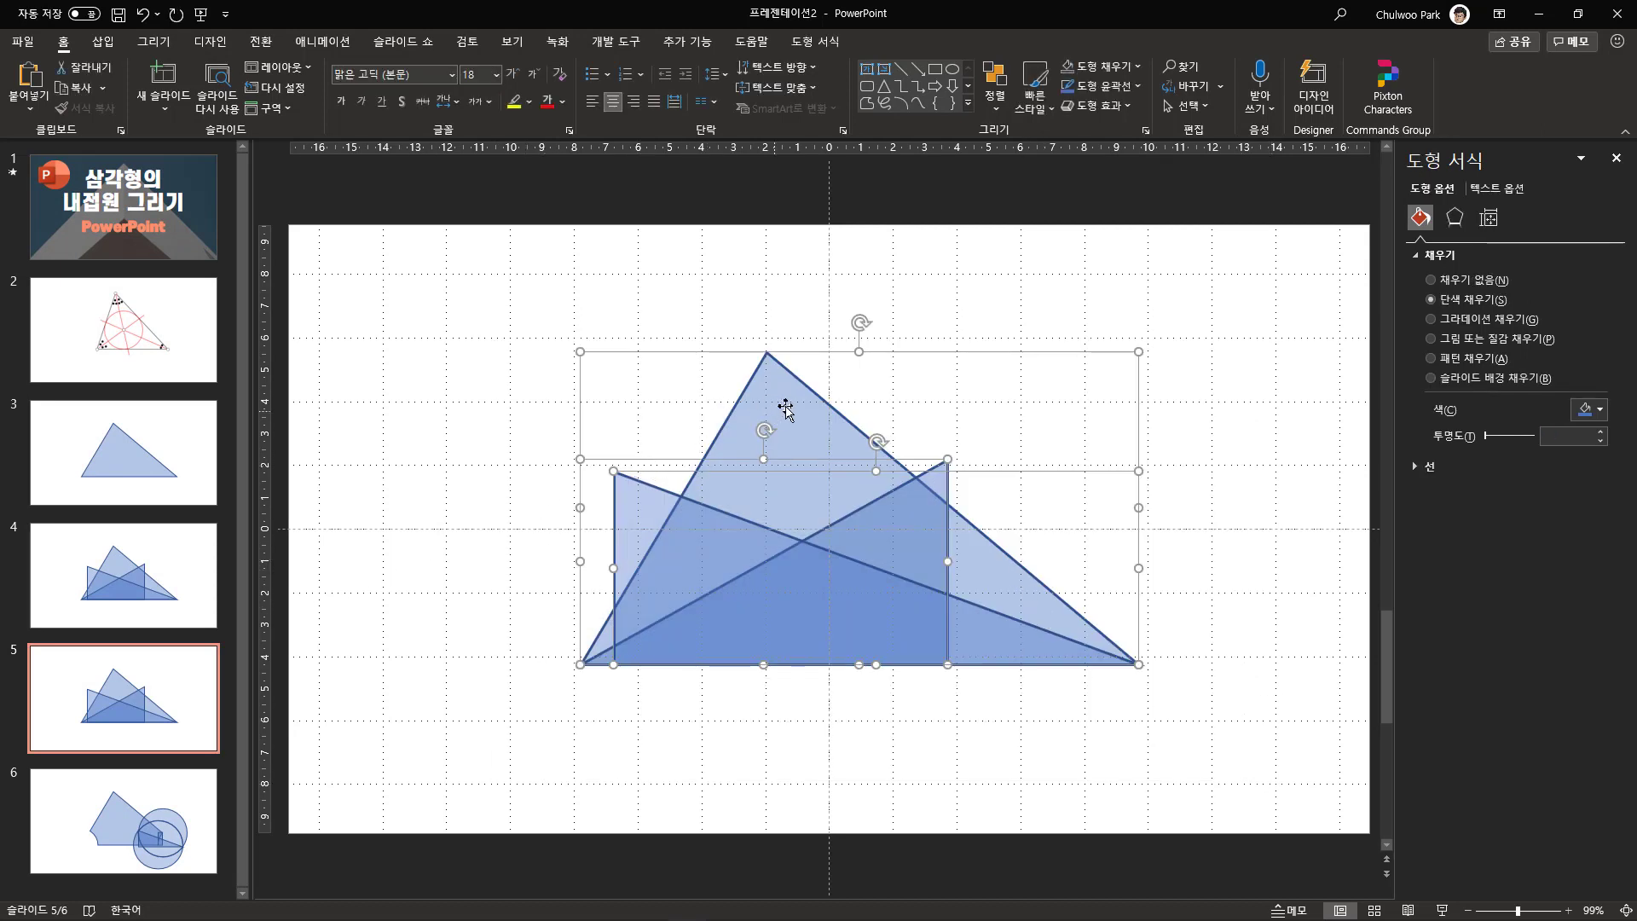
click(812, 46)
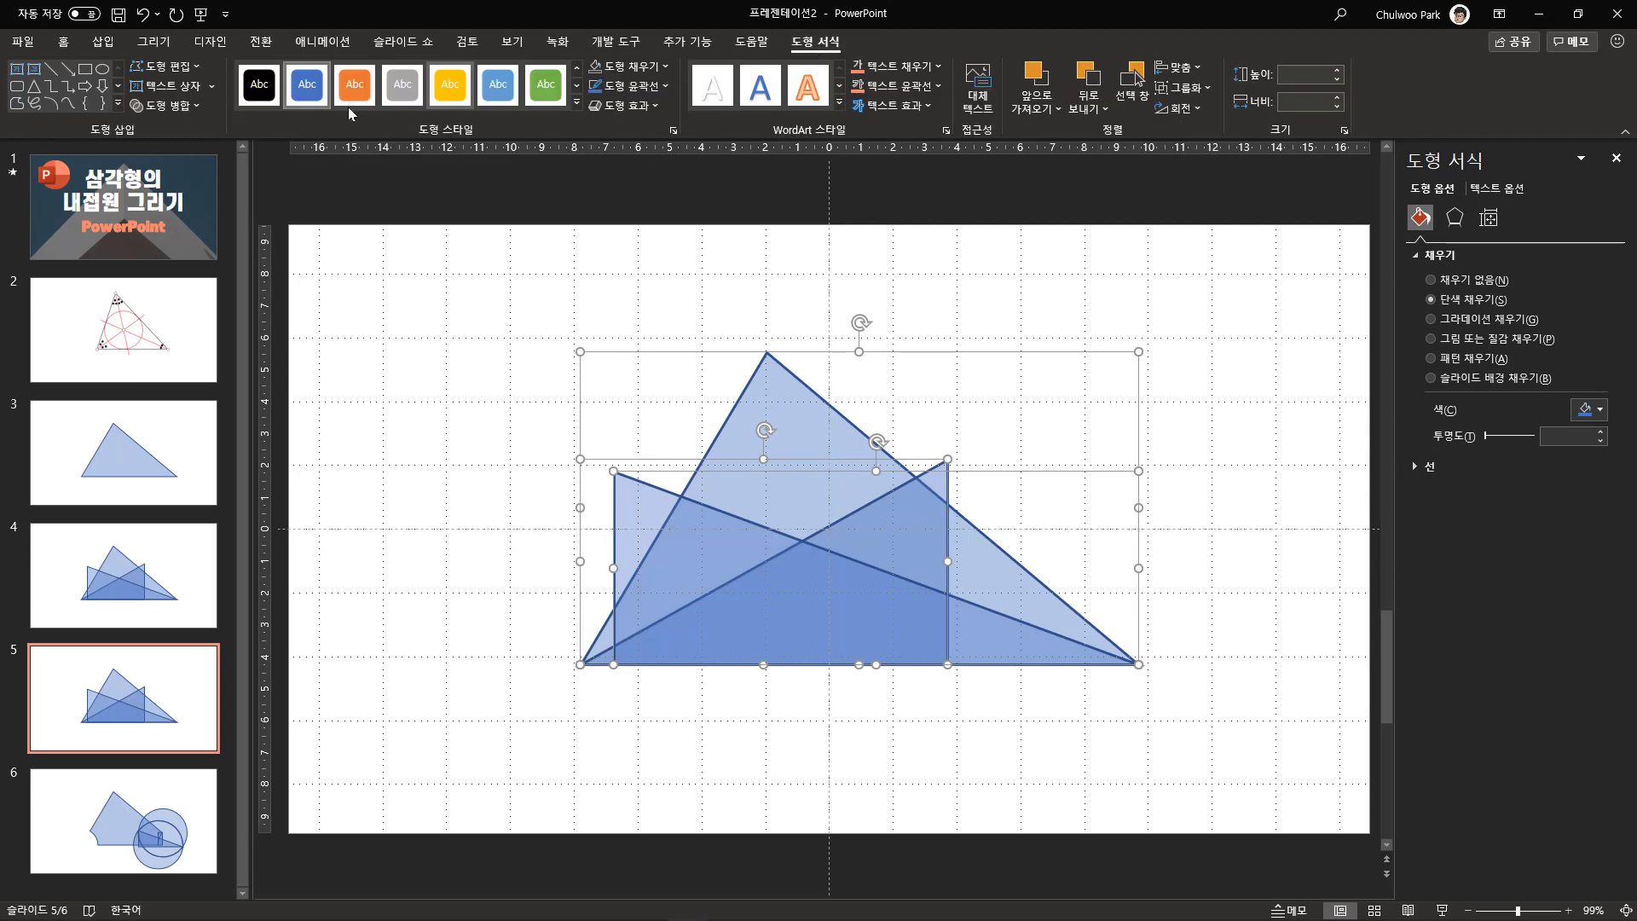
click(166, 105)
click(181, 175)
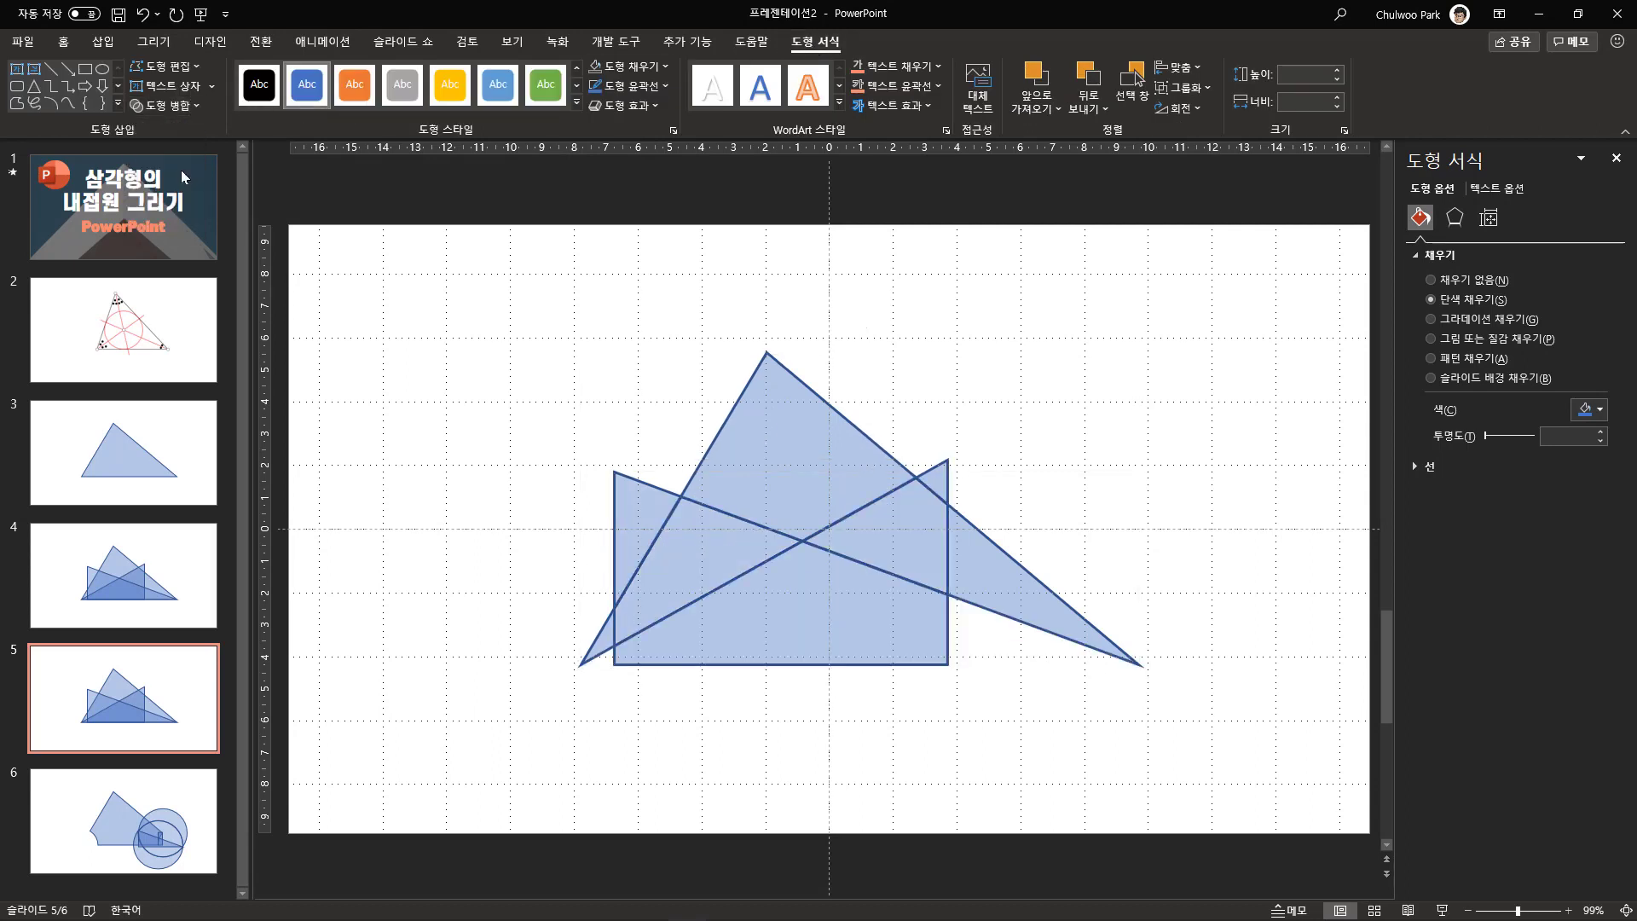
click(339, 471)
Move the central fragment below the bisector crossing to the empty upper-right area of slide 5 and display its size properties.
click(794, 631)
drag(795, 630, 1185, 408)
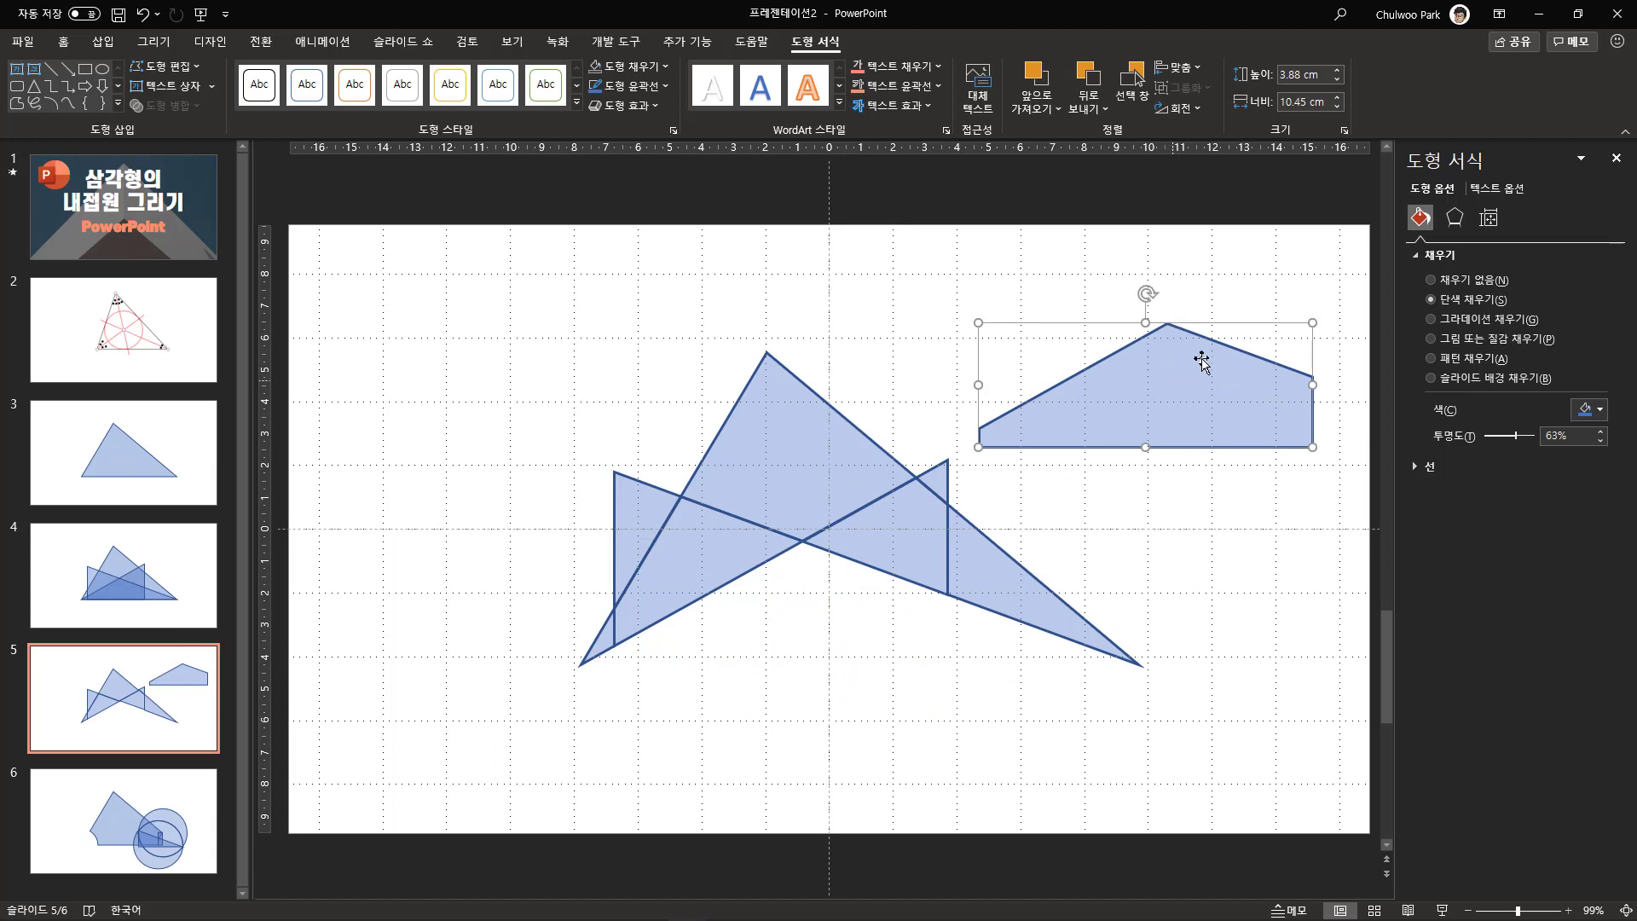
click(1490, 220)
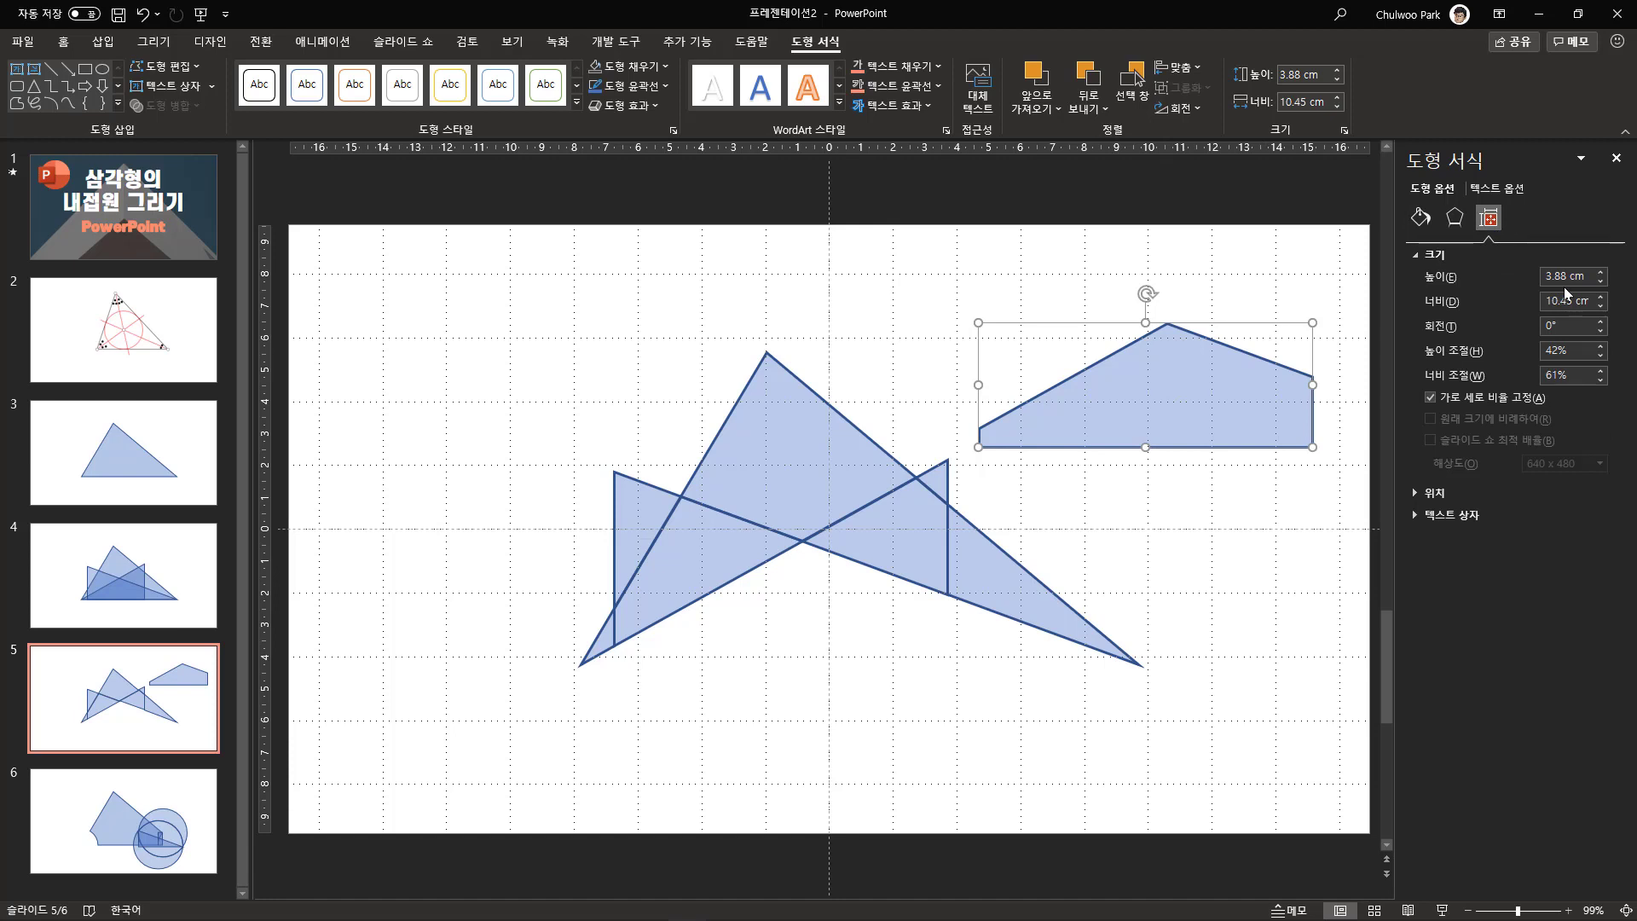
Switch to Calculator and compute 3.88 × 2 to double the fragment's height, then close it and deselect the fragment.
key(XF86Calculator)
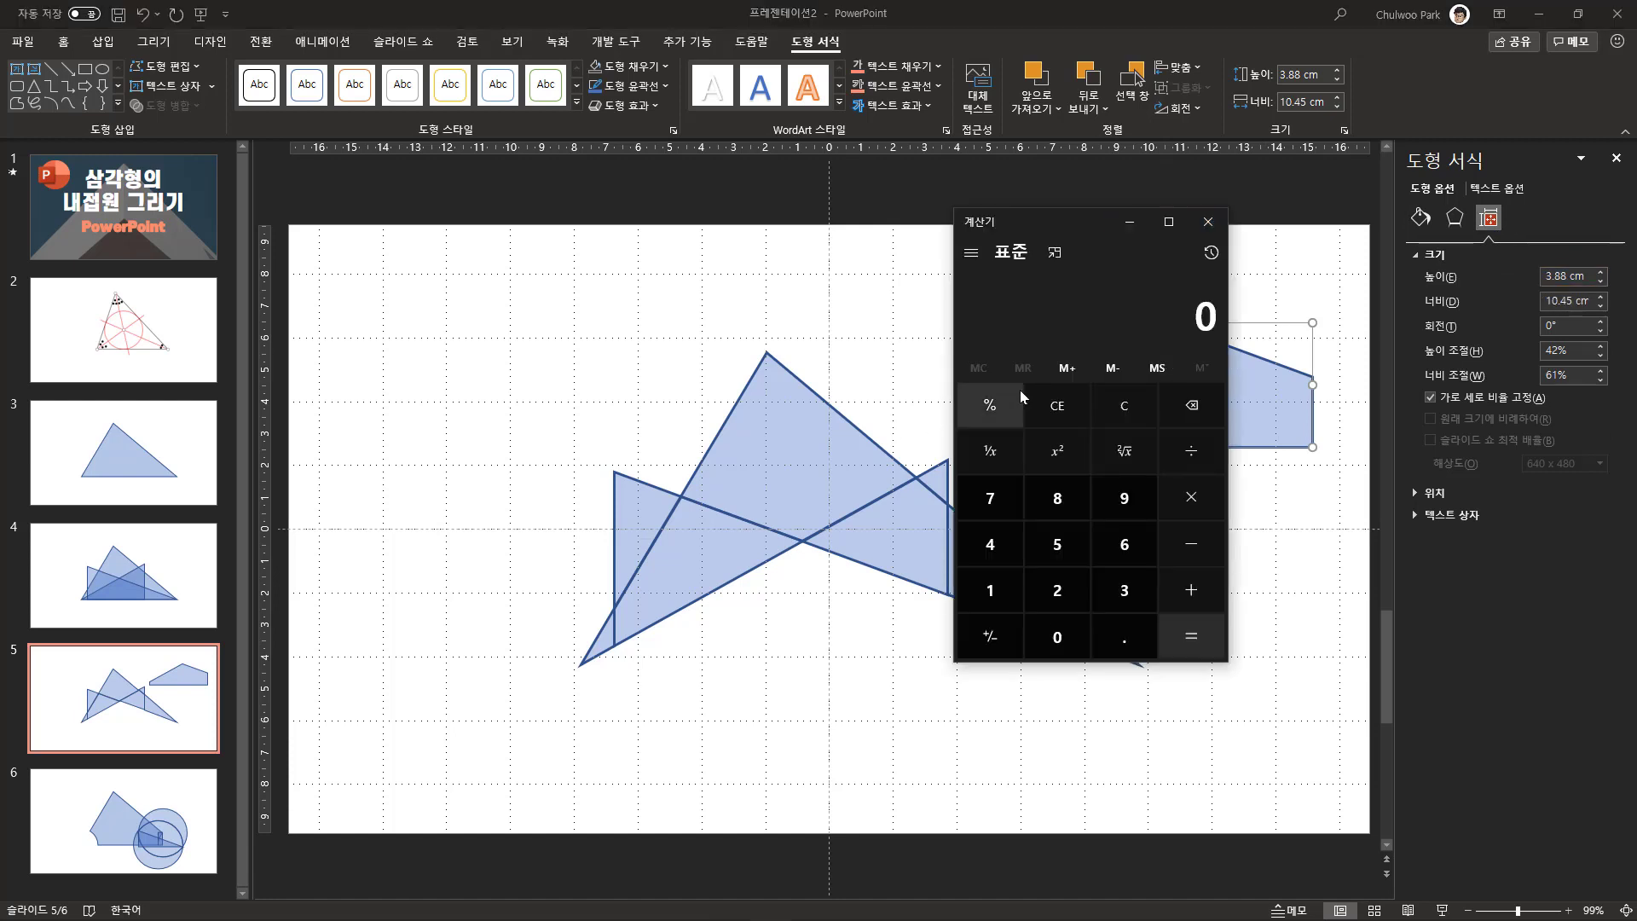
click(1089, 579)
text(.)
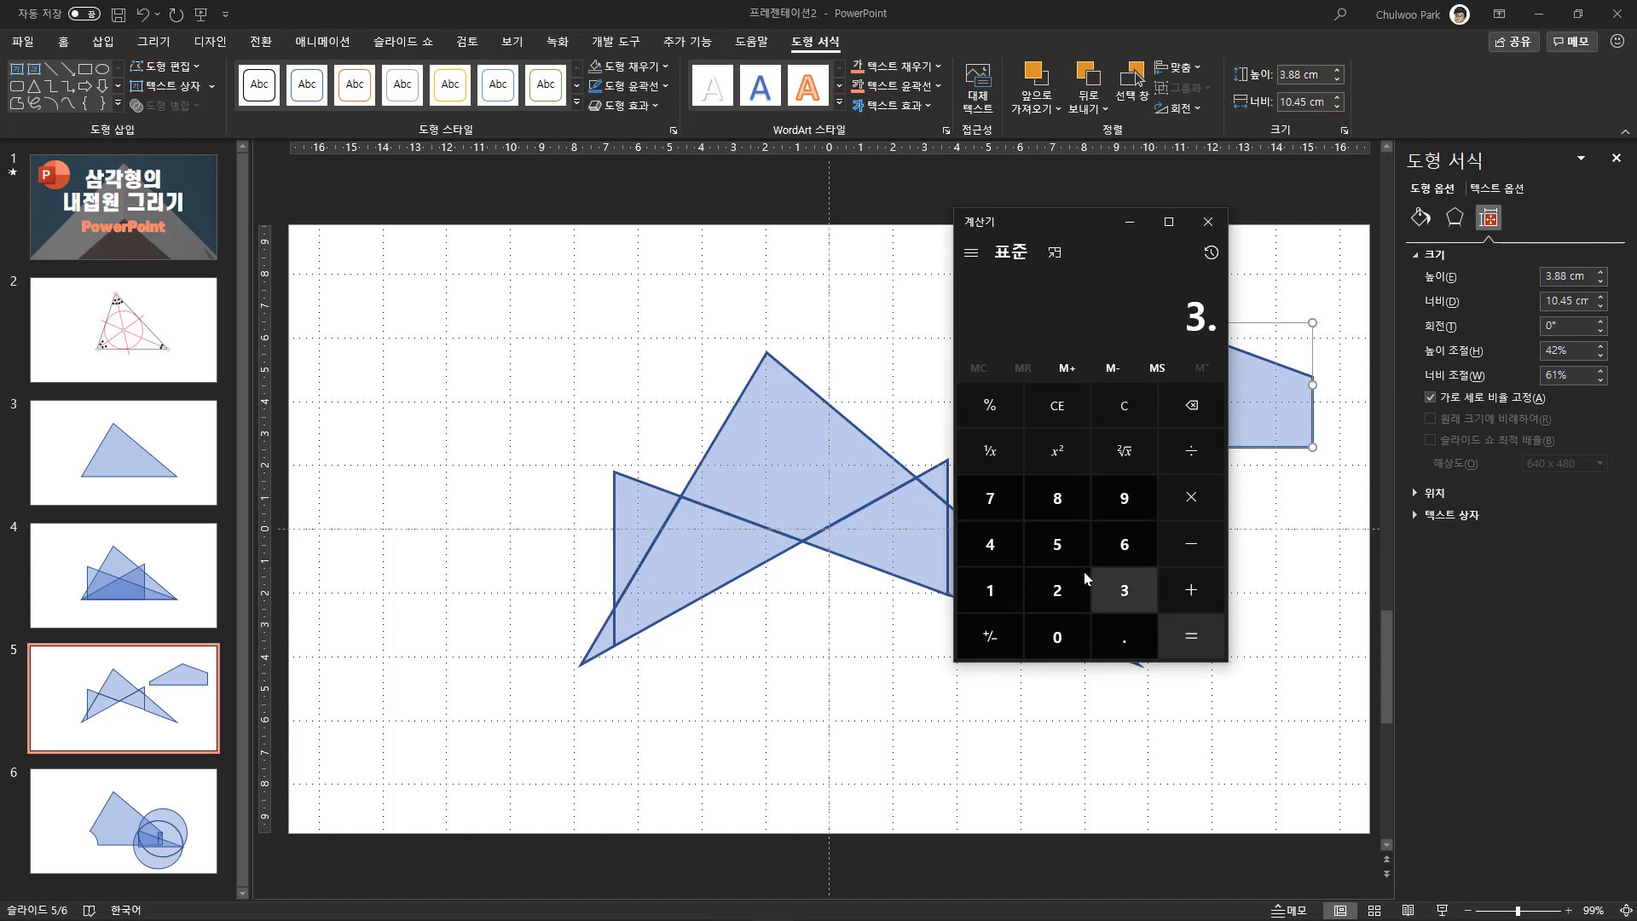
click(1057, 498)
click(1057, 497)
click(1191, 498)
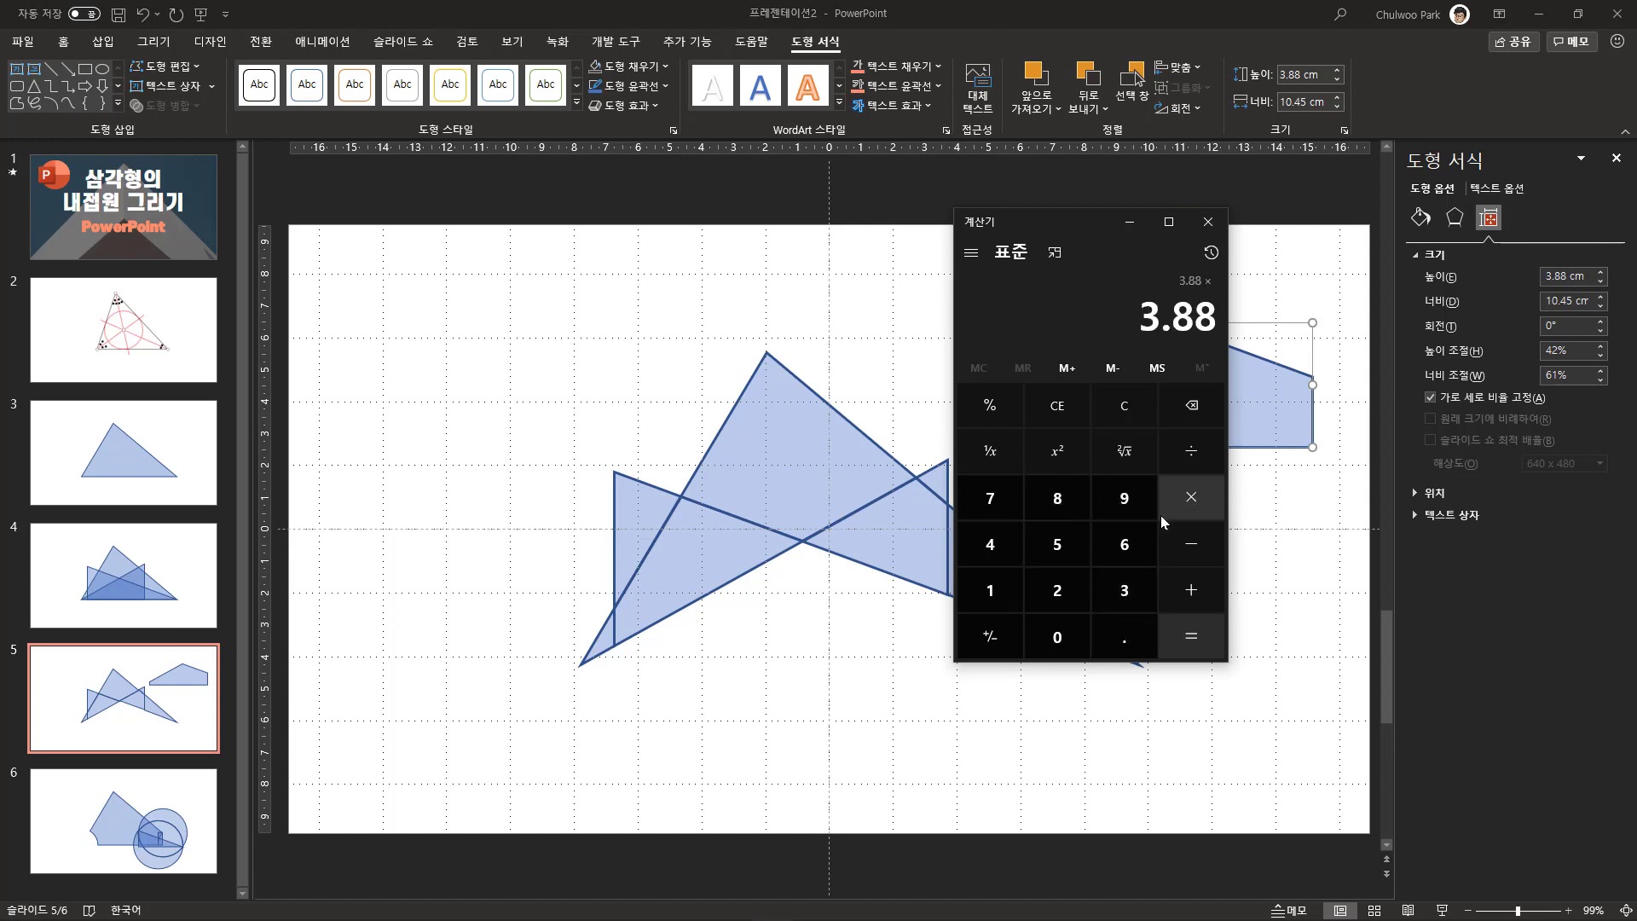
click(1057, 590)
click(1191, 636)
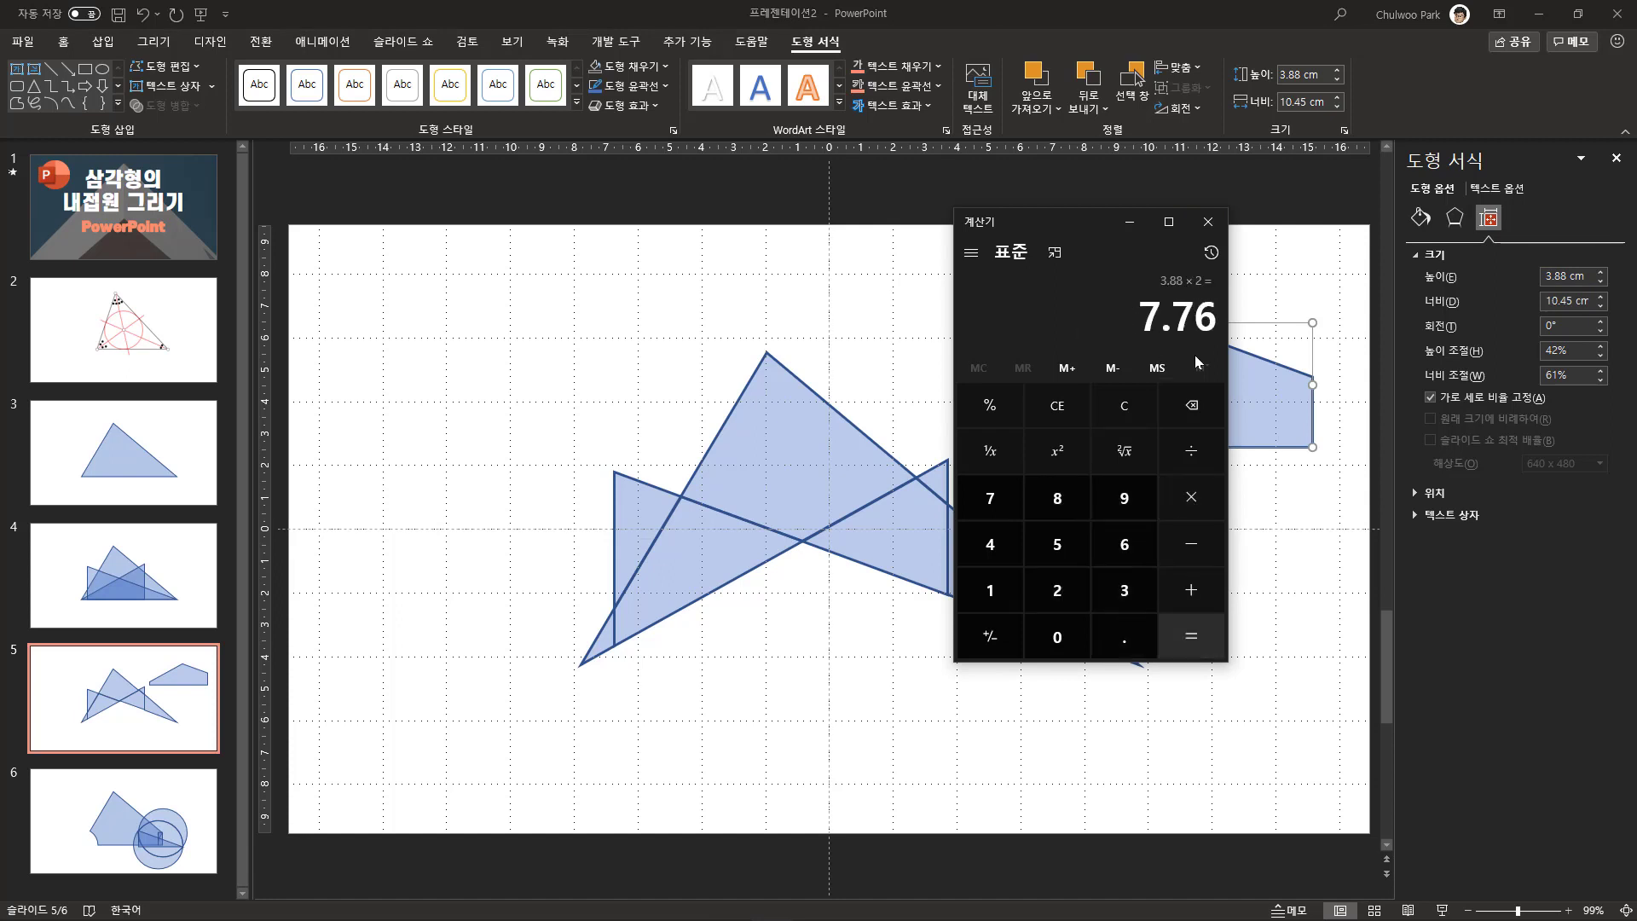
click(1208, 222)
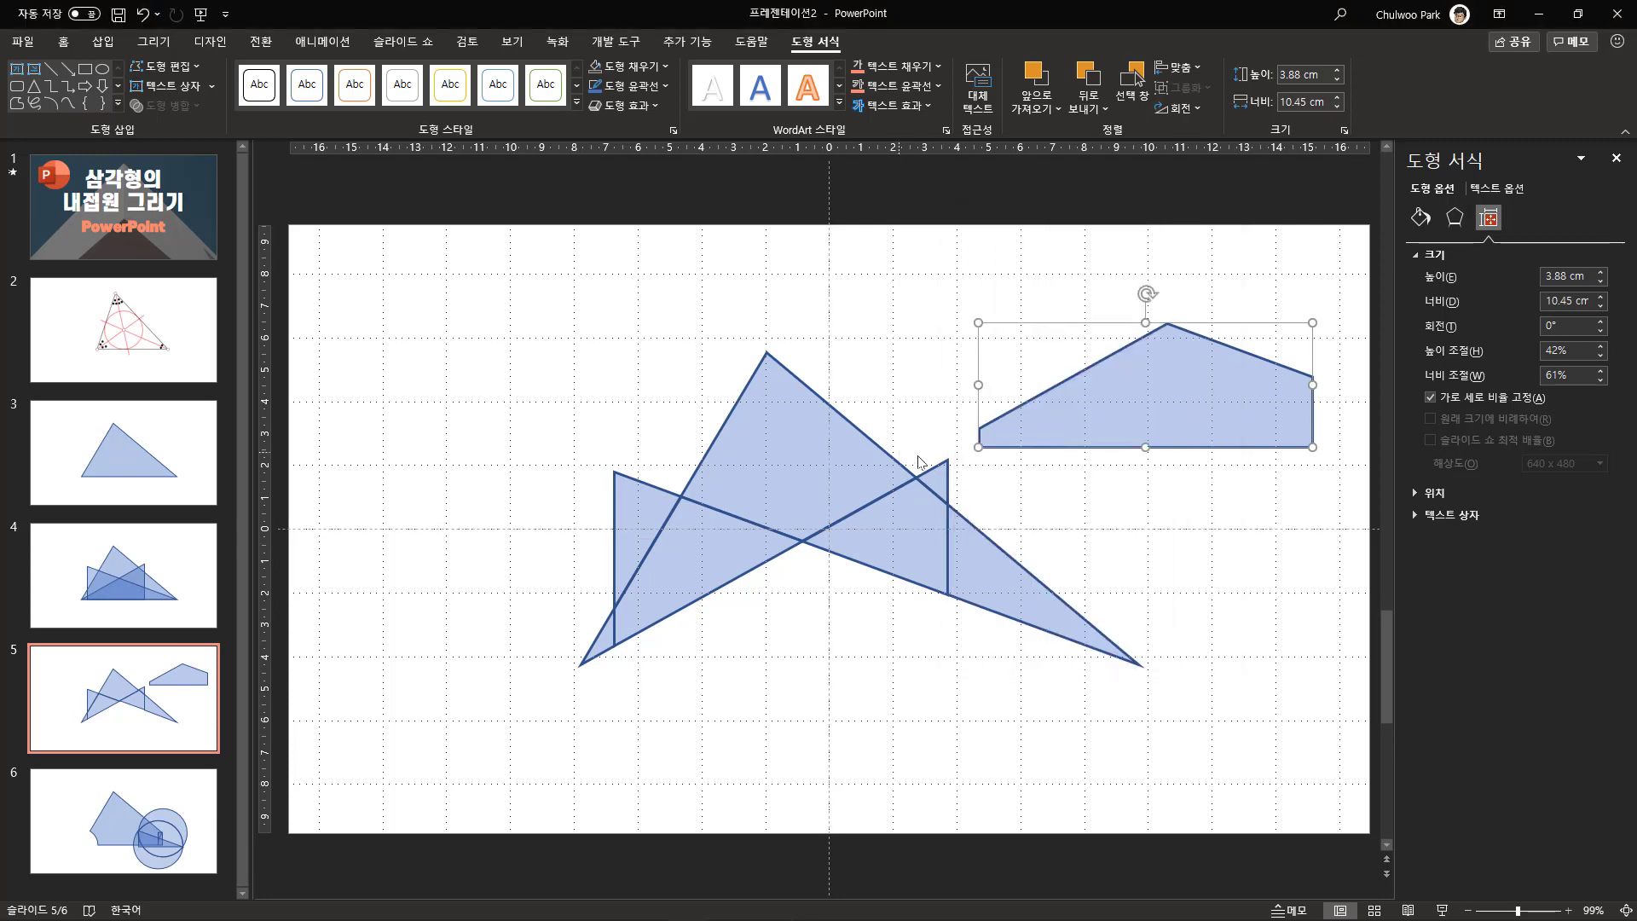
click(383, 394)
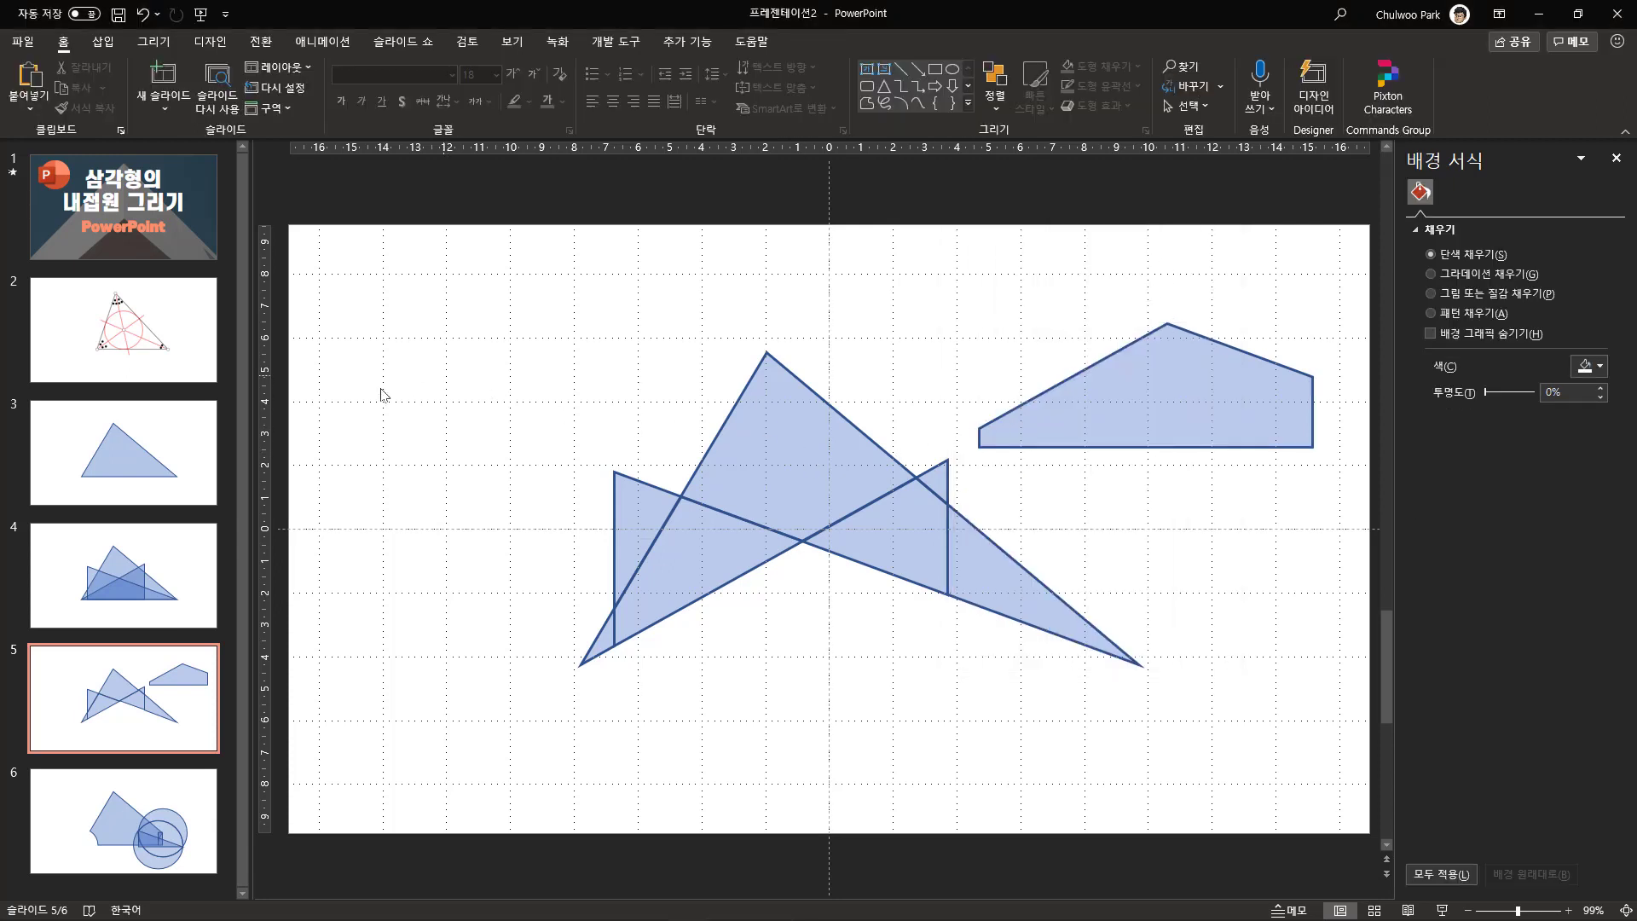
Draw a circle about 4.63 cm across in the empty upper-left area of slide 5.
click(116, 45)
click(321, 113)
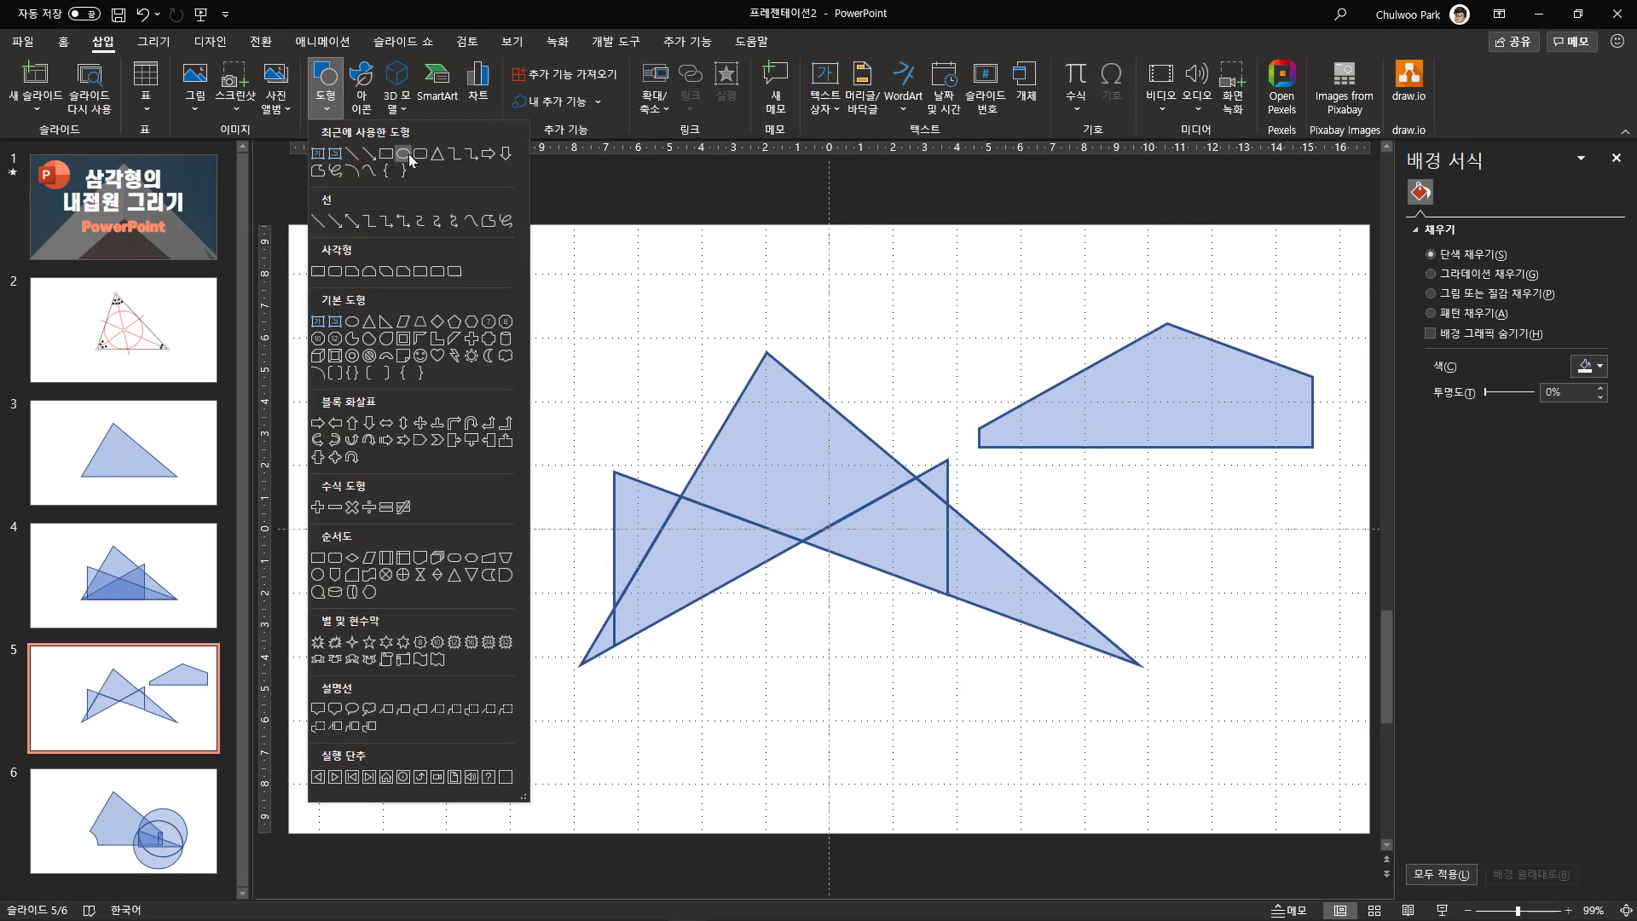
click(406, 155)
drag(426, 282, 573, 423)
key(shift)
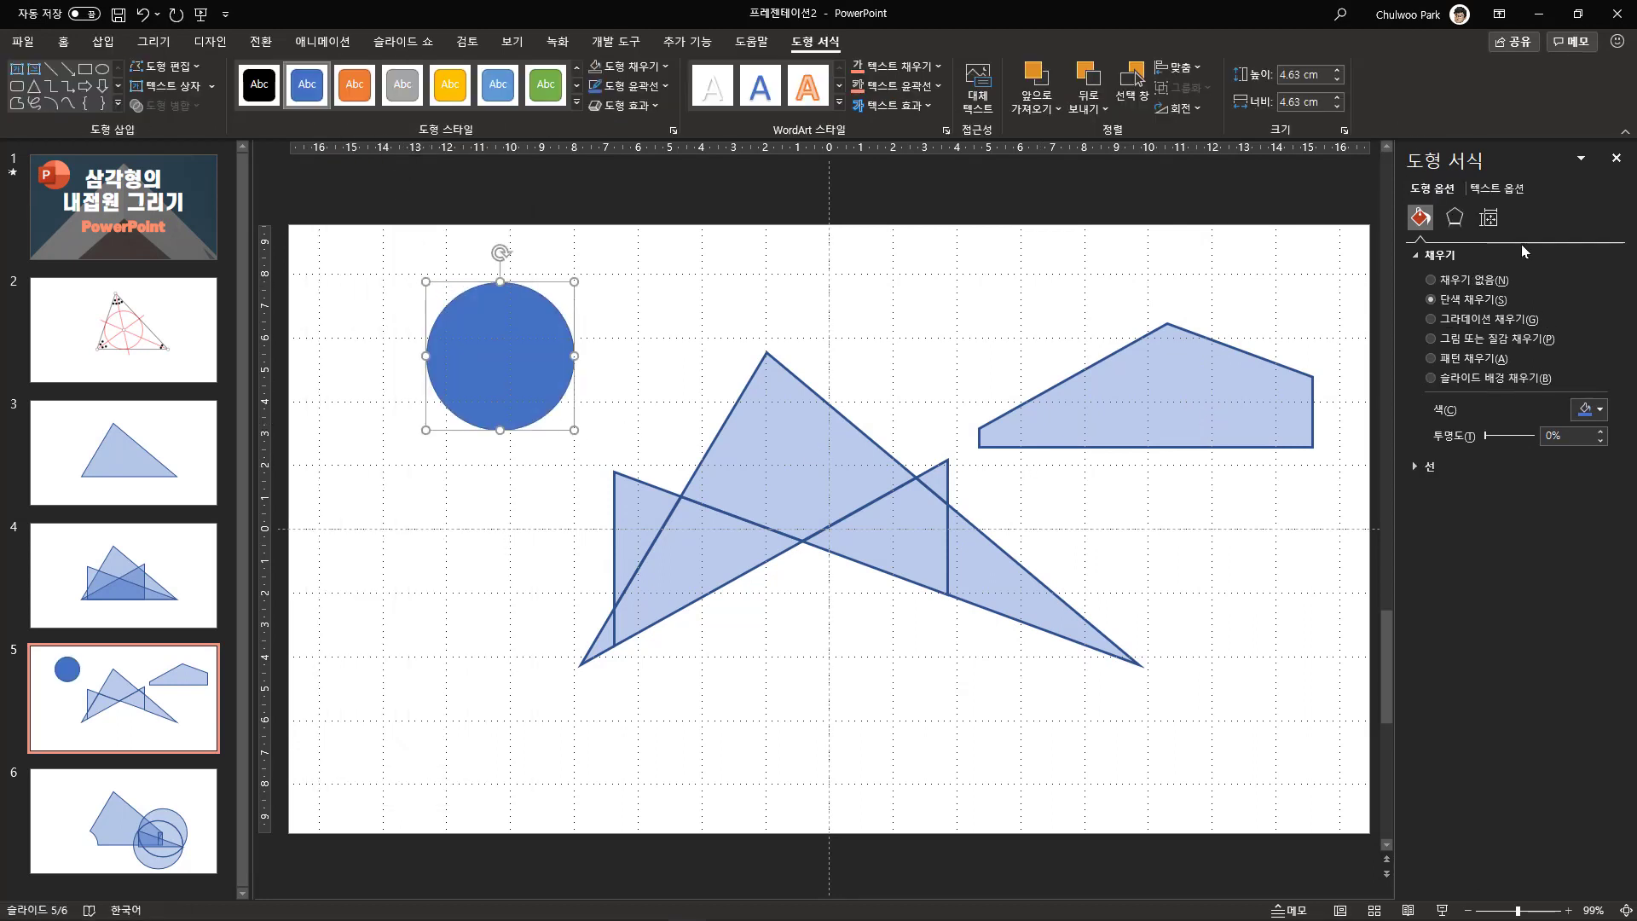
Set the circle's height and width to 7.76 cm each and lock its aspect ratio.
click(1487, 217)
double_click(1557, 276)
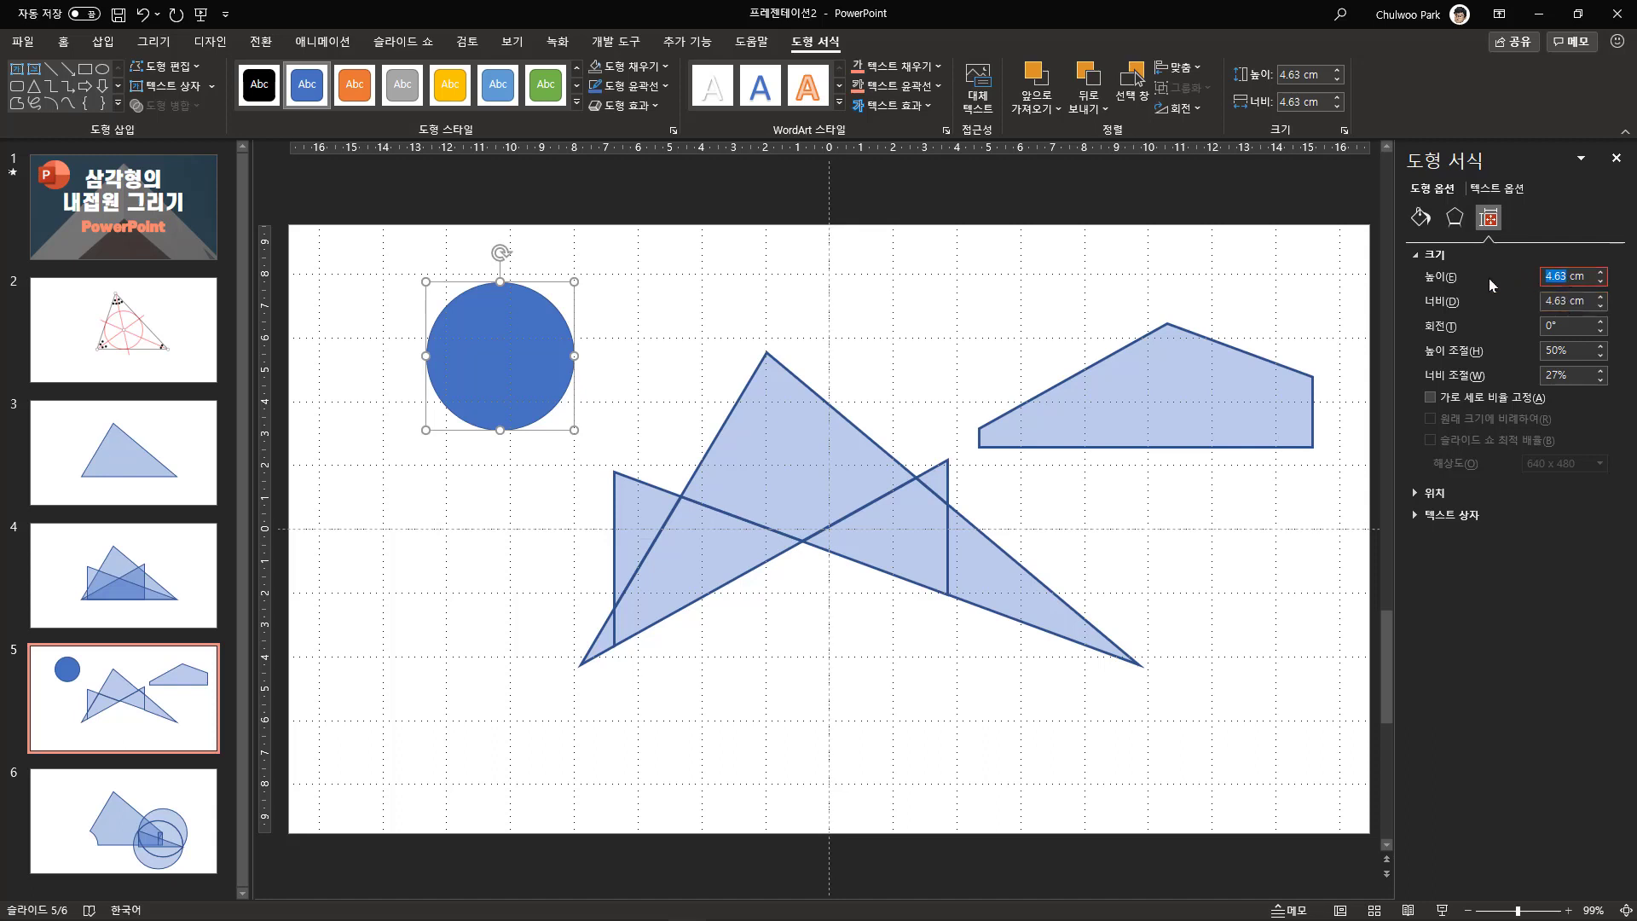
text(7.76)
click(1571, 300)
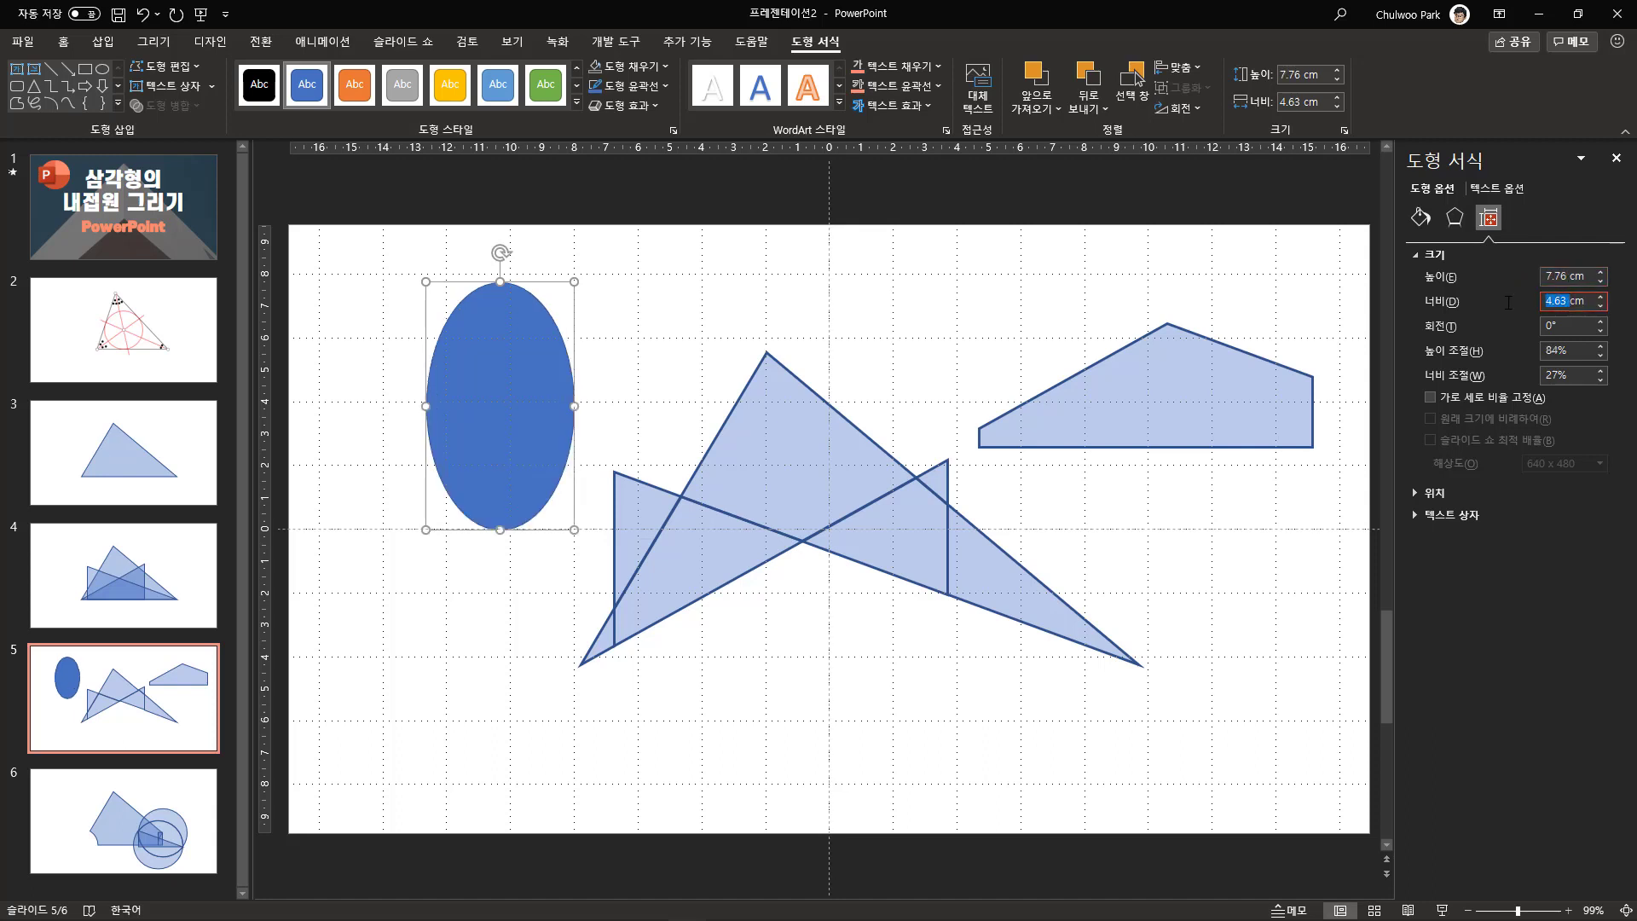
double_click(1559, 300)
text(7.76)
click(1485, 398)
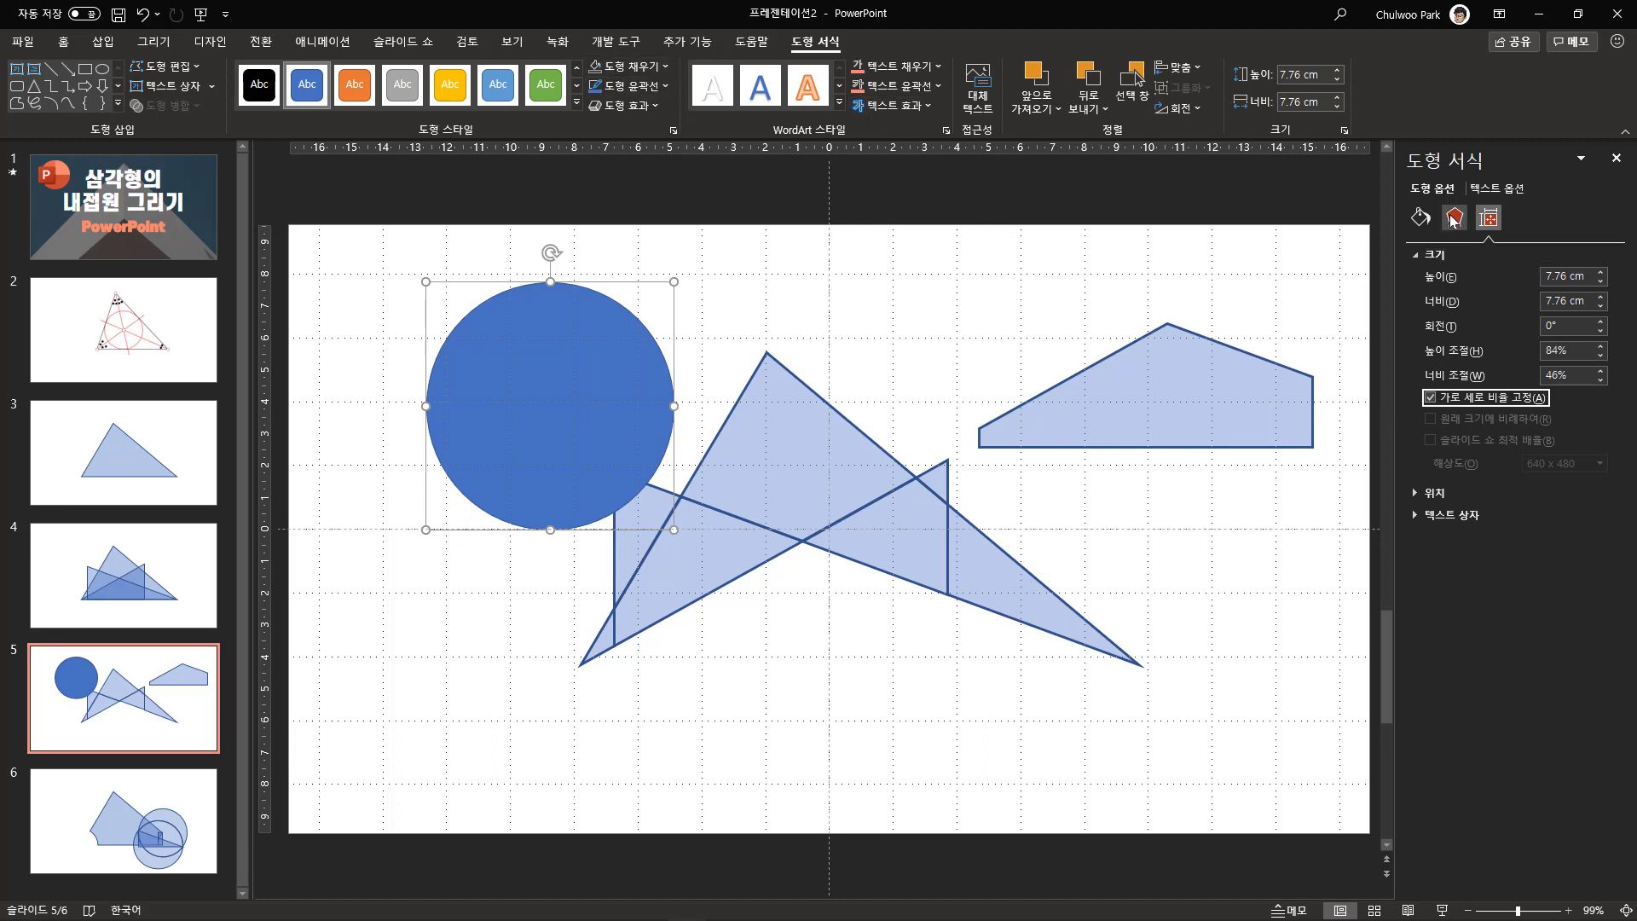
Set the circle's fill transparency to 62% and its outline weight to 2¼ pt.
click(1420, 218)
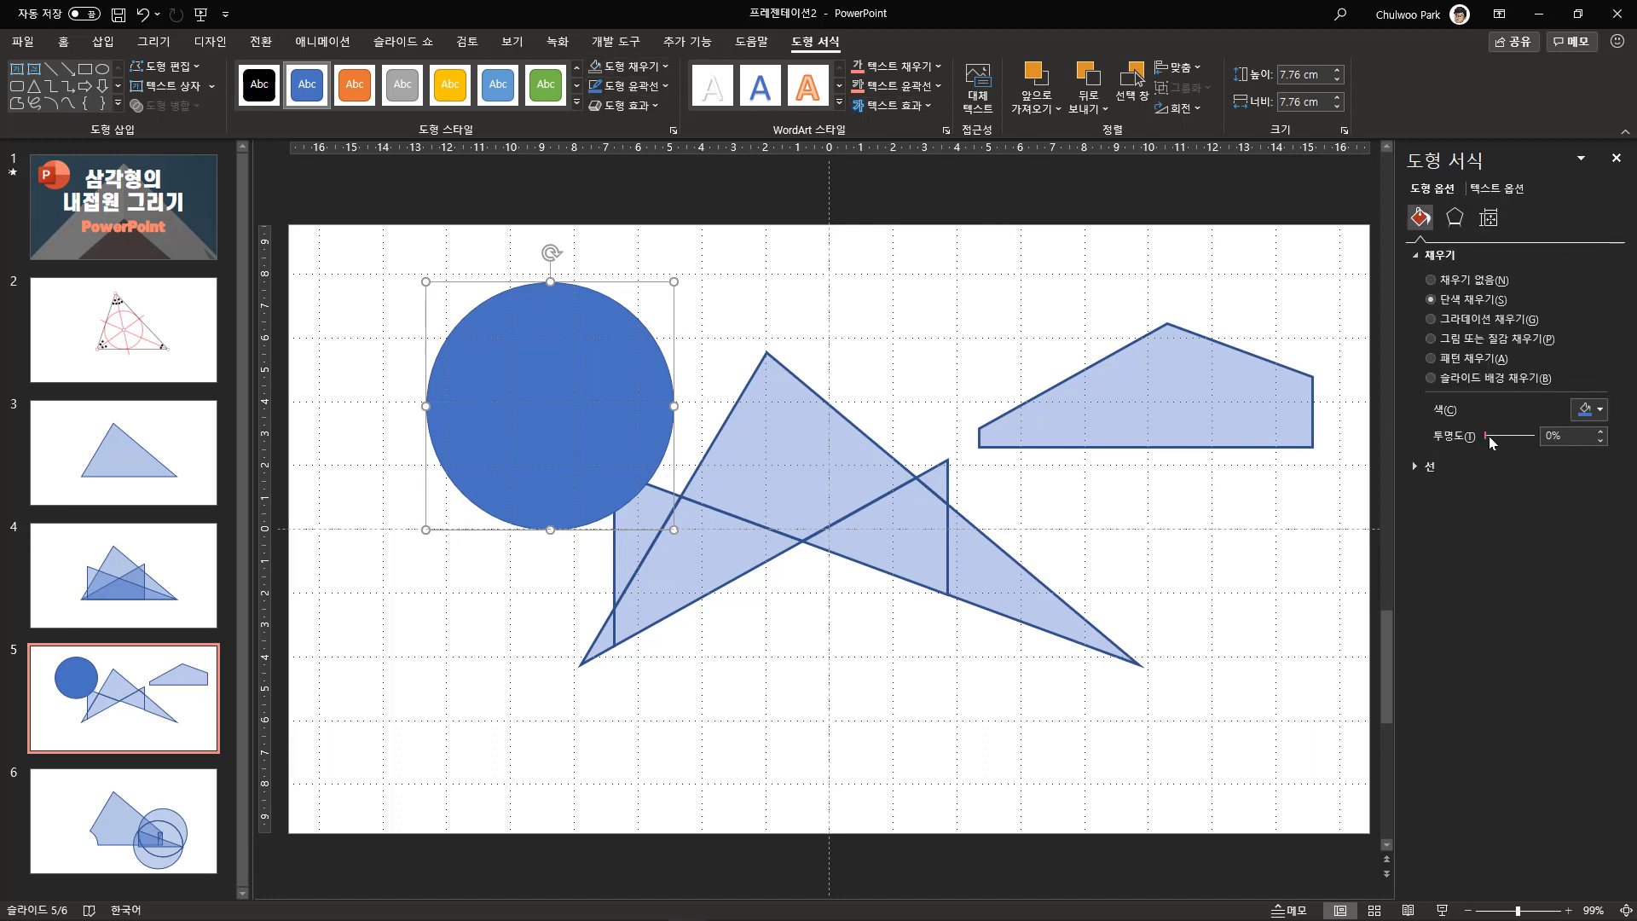
drag(1488, 436, 1515, 436)
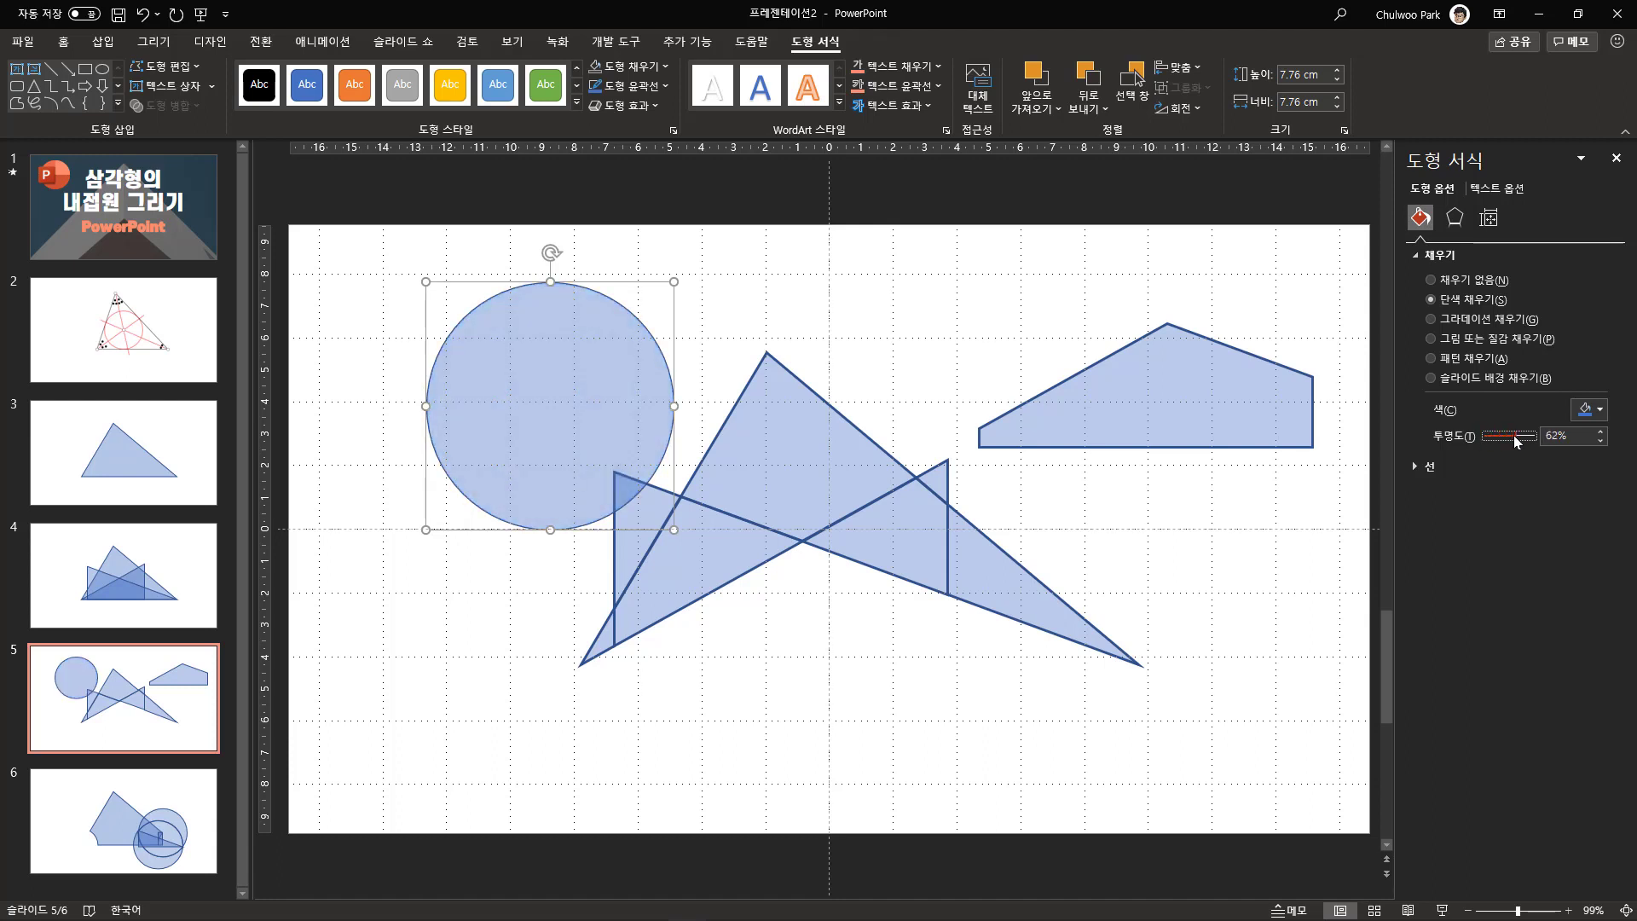
click(666, 88)
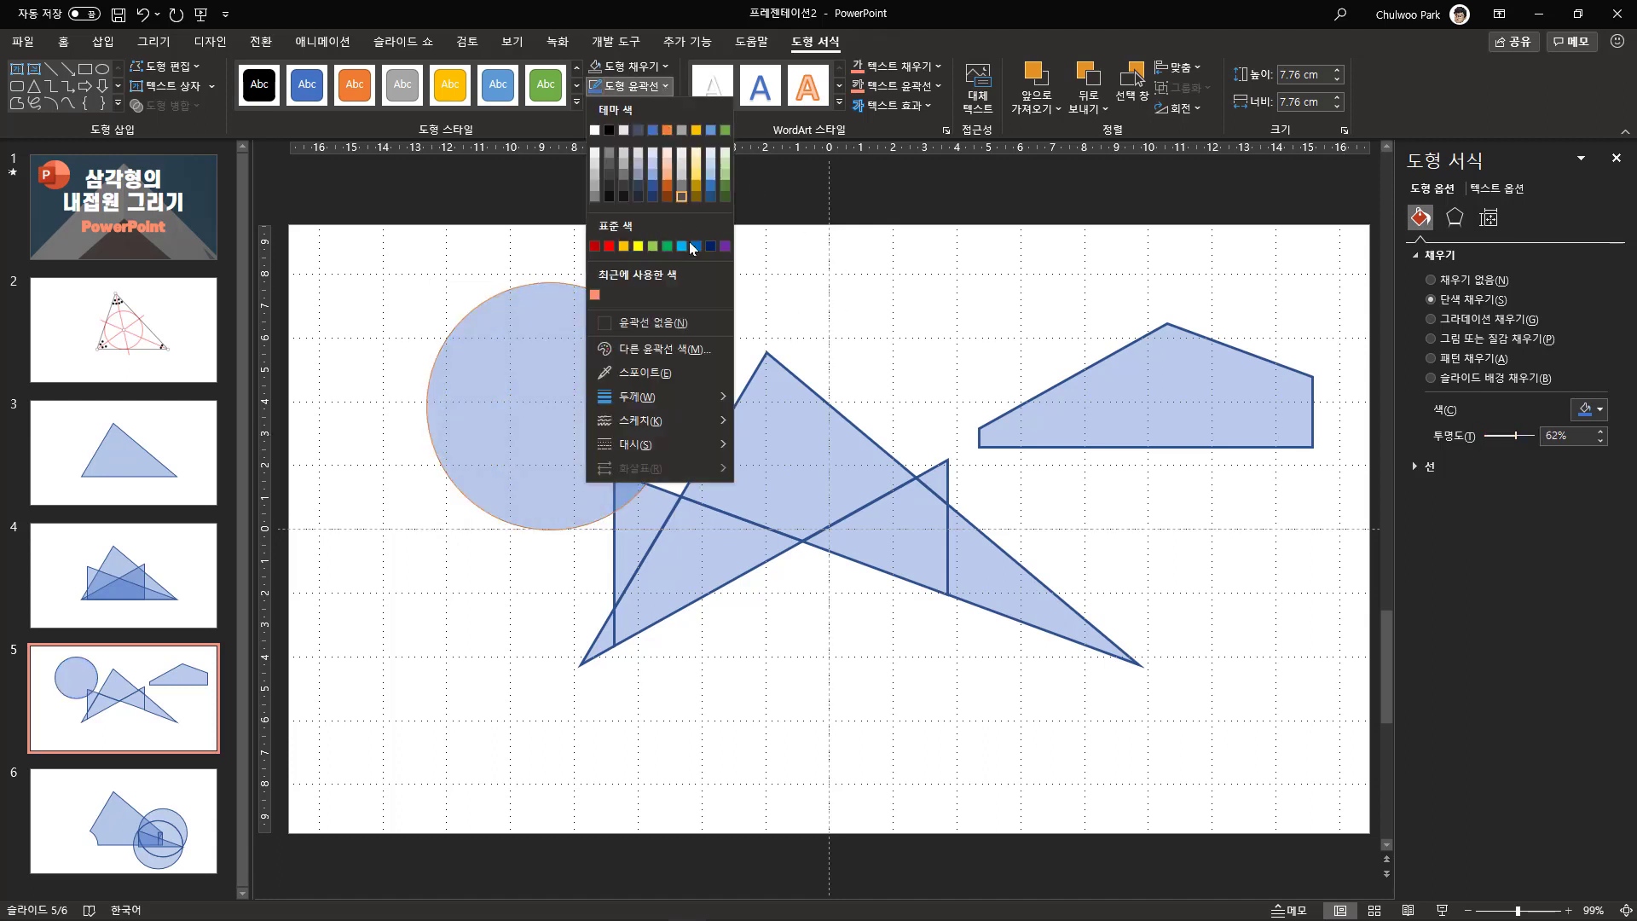
mouse_move(690, 398)
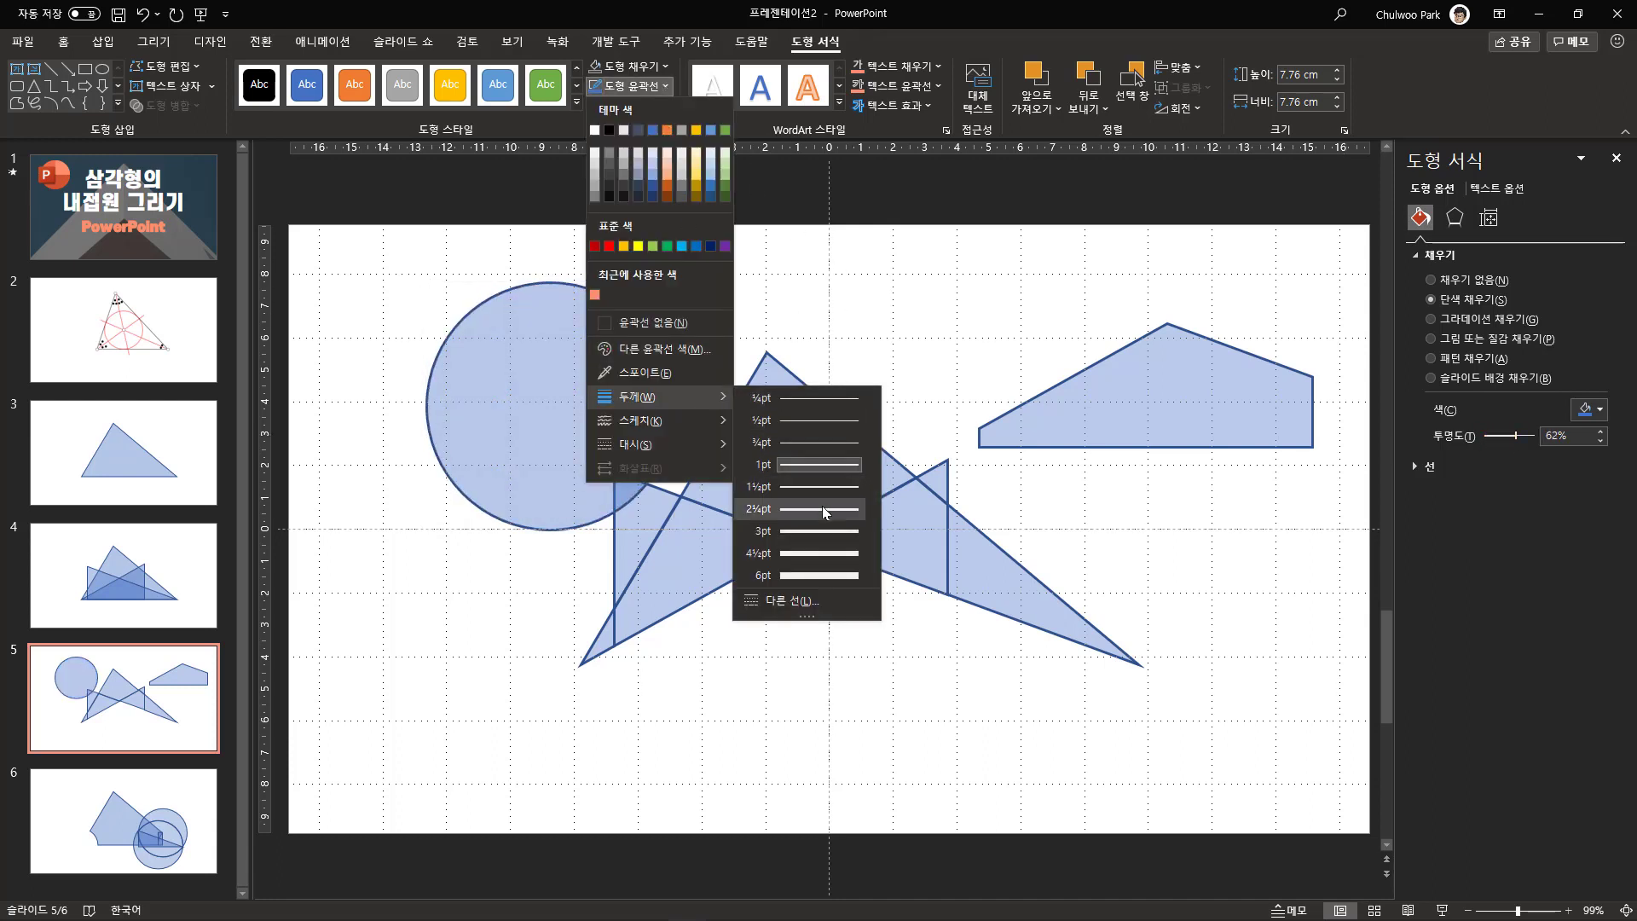
click(821, 504)
Move the separated base fragment higher up and centre the circle on the crossing of the two bisectors.
drag(569, 413, 1058, 653)
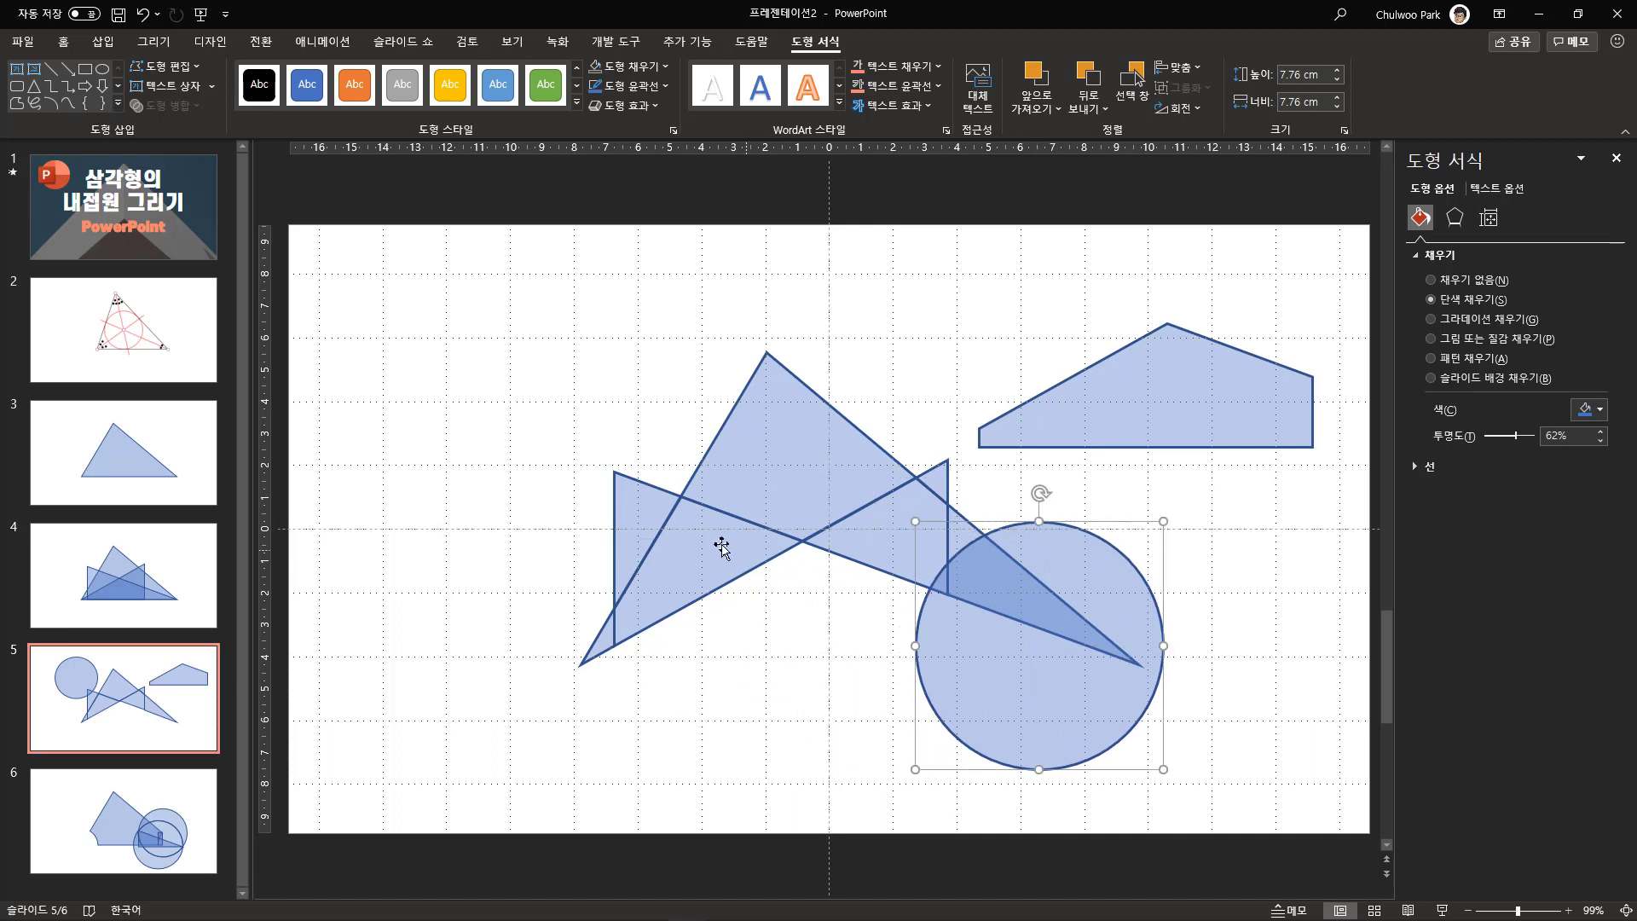
click(727, 543)
click(868, 536)
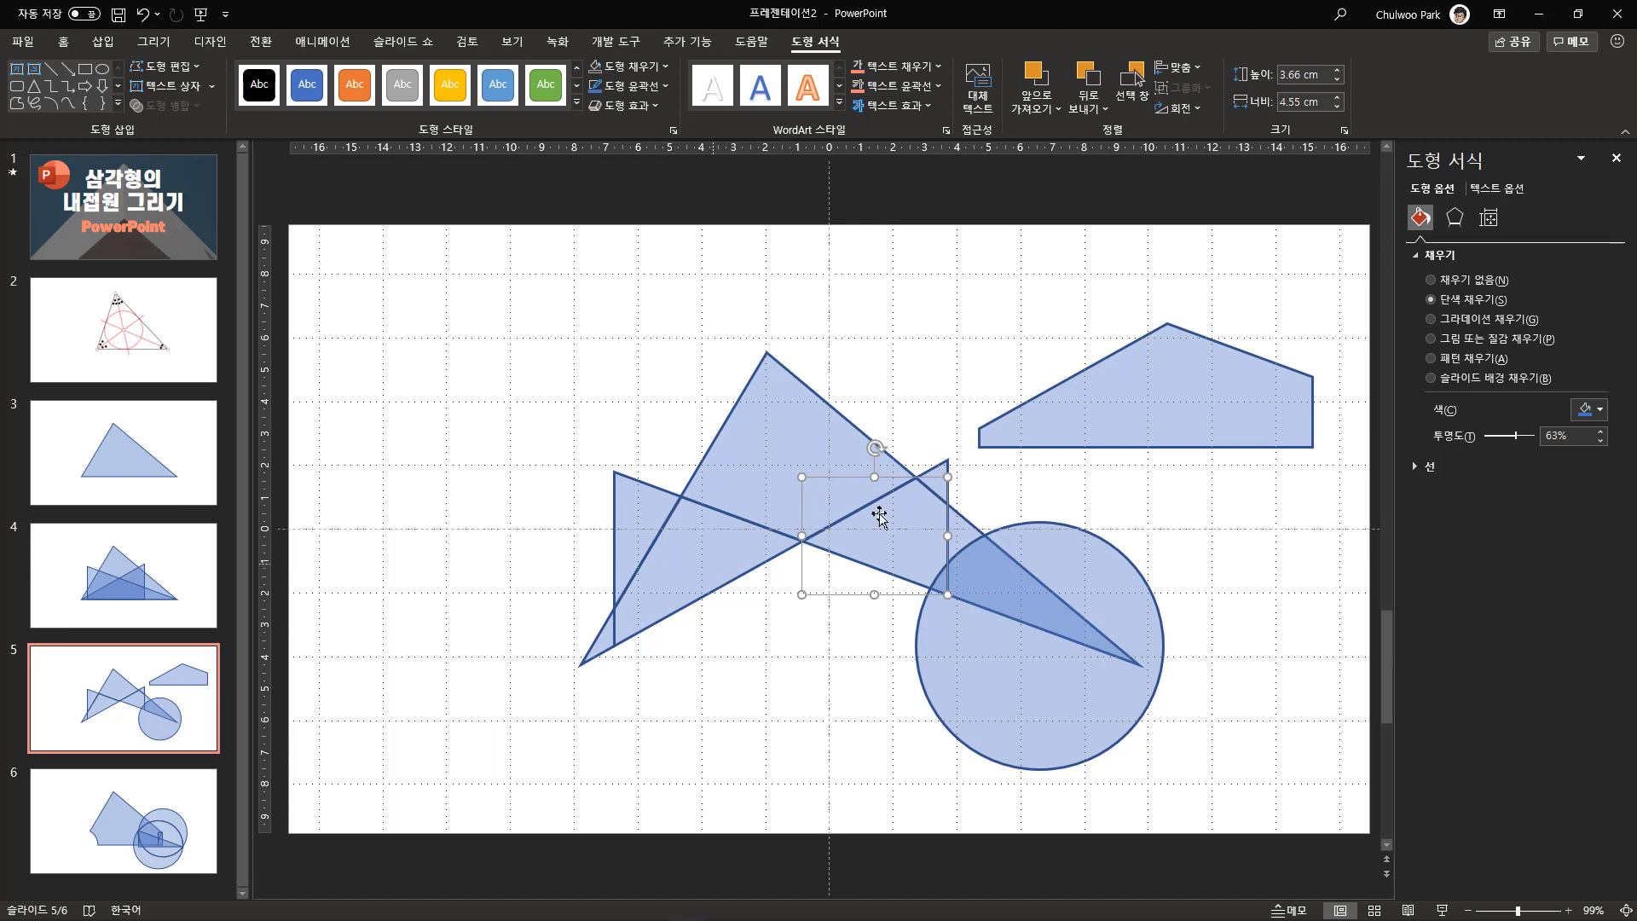
drag(1136, 397, 1151, 329)
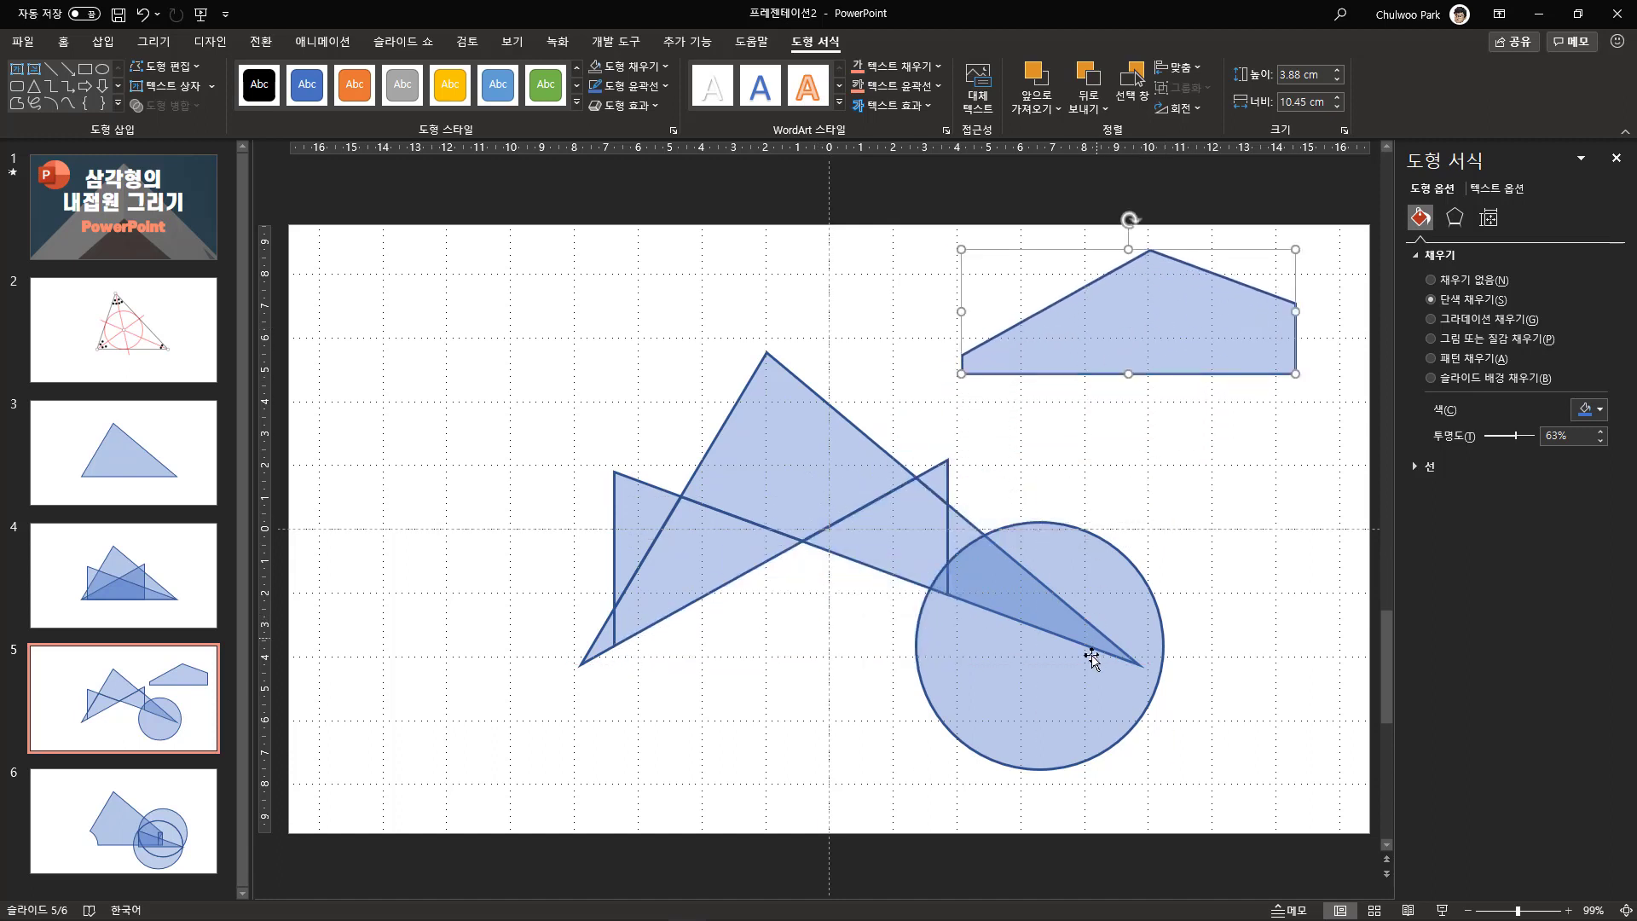
drag(1092, 658, 816, 592)
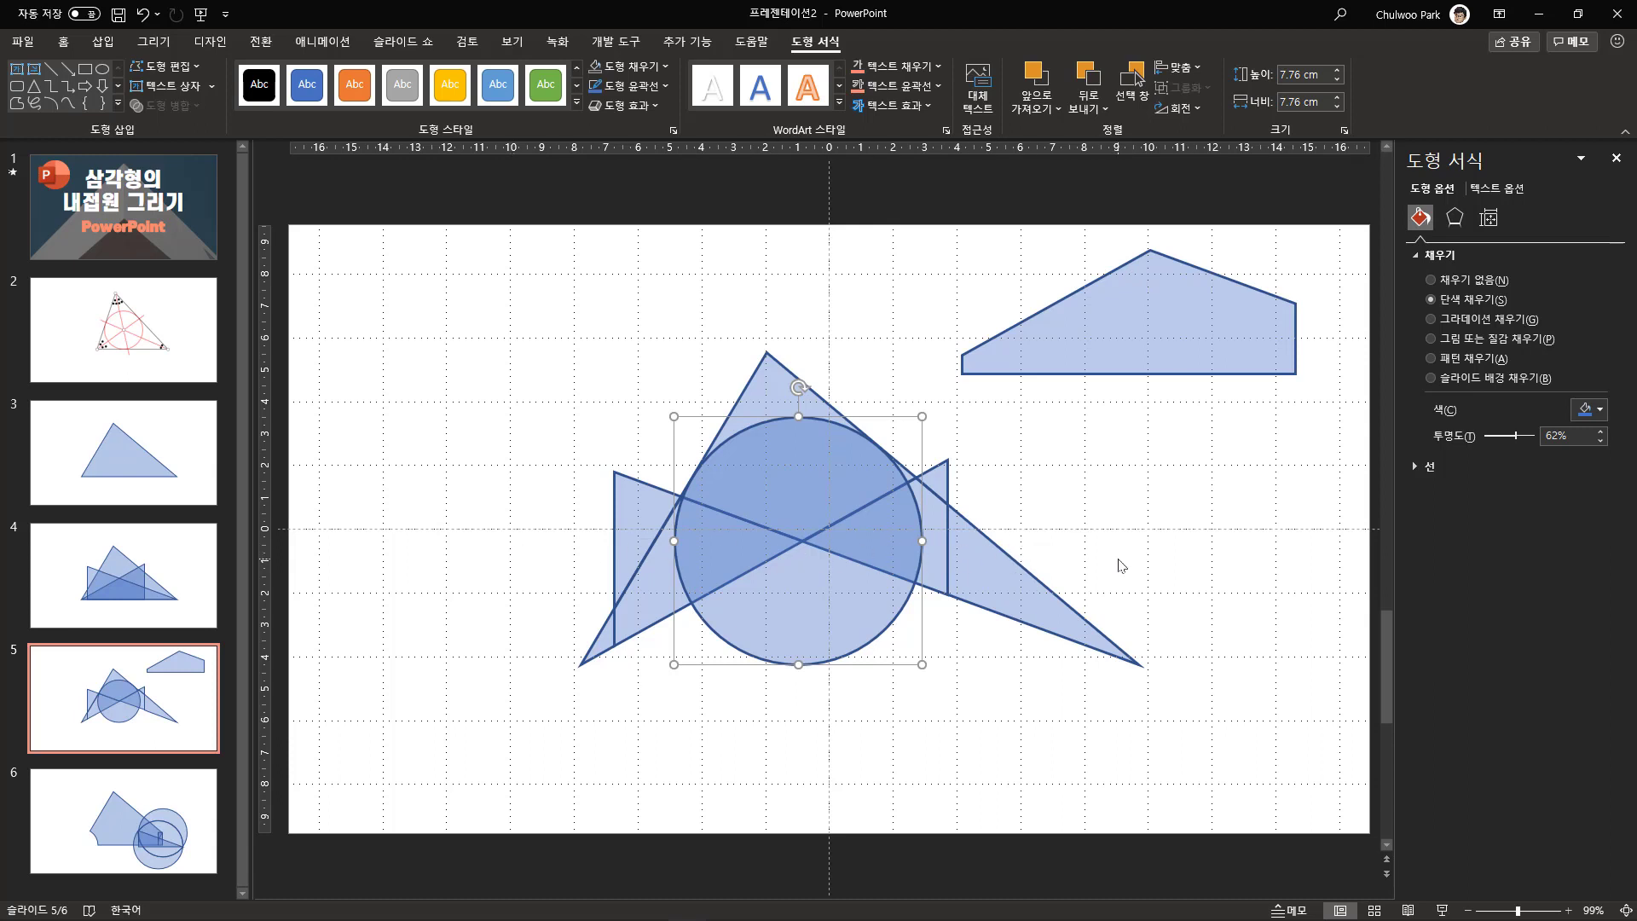
Copy the circle from slide 5 into the triangle on slide 3.
click(185, 500)
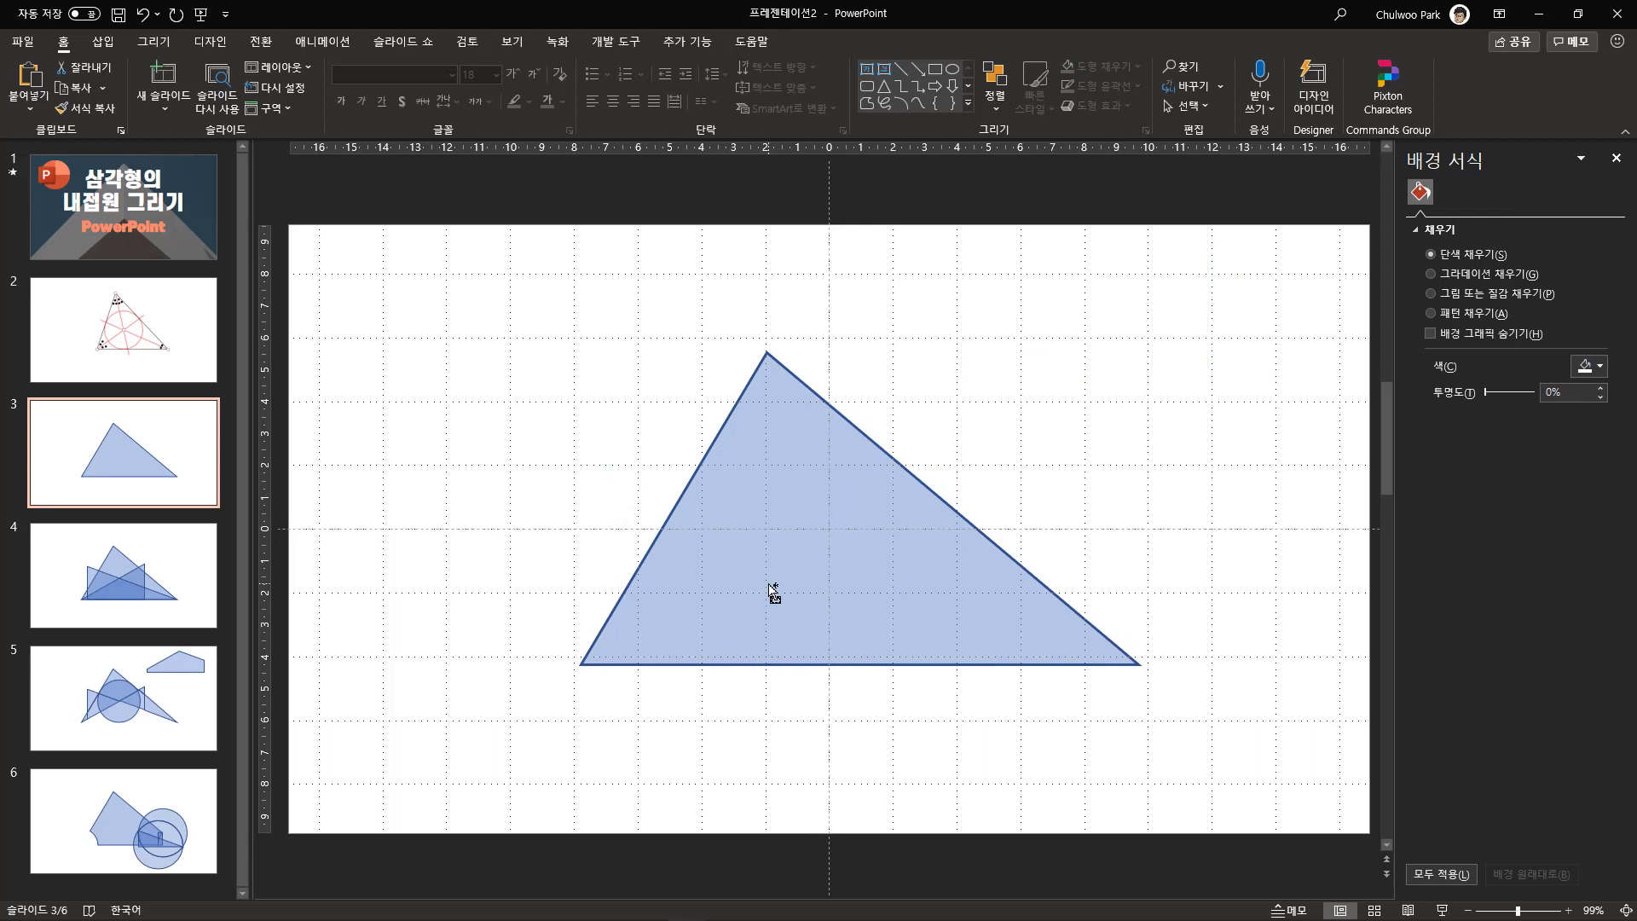
key(ctrl+v)
click(564, 519)
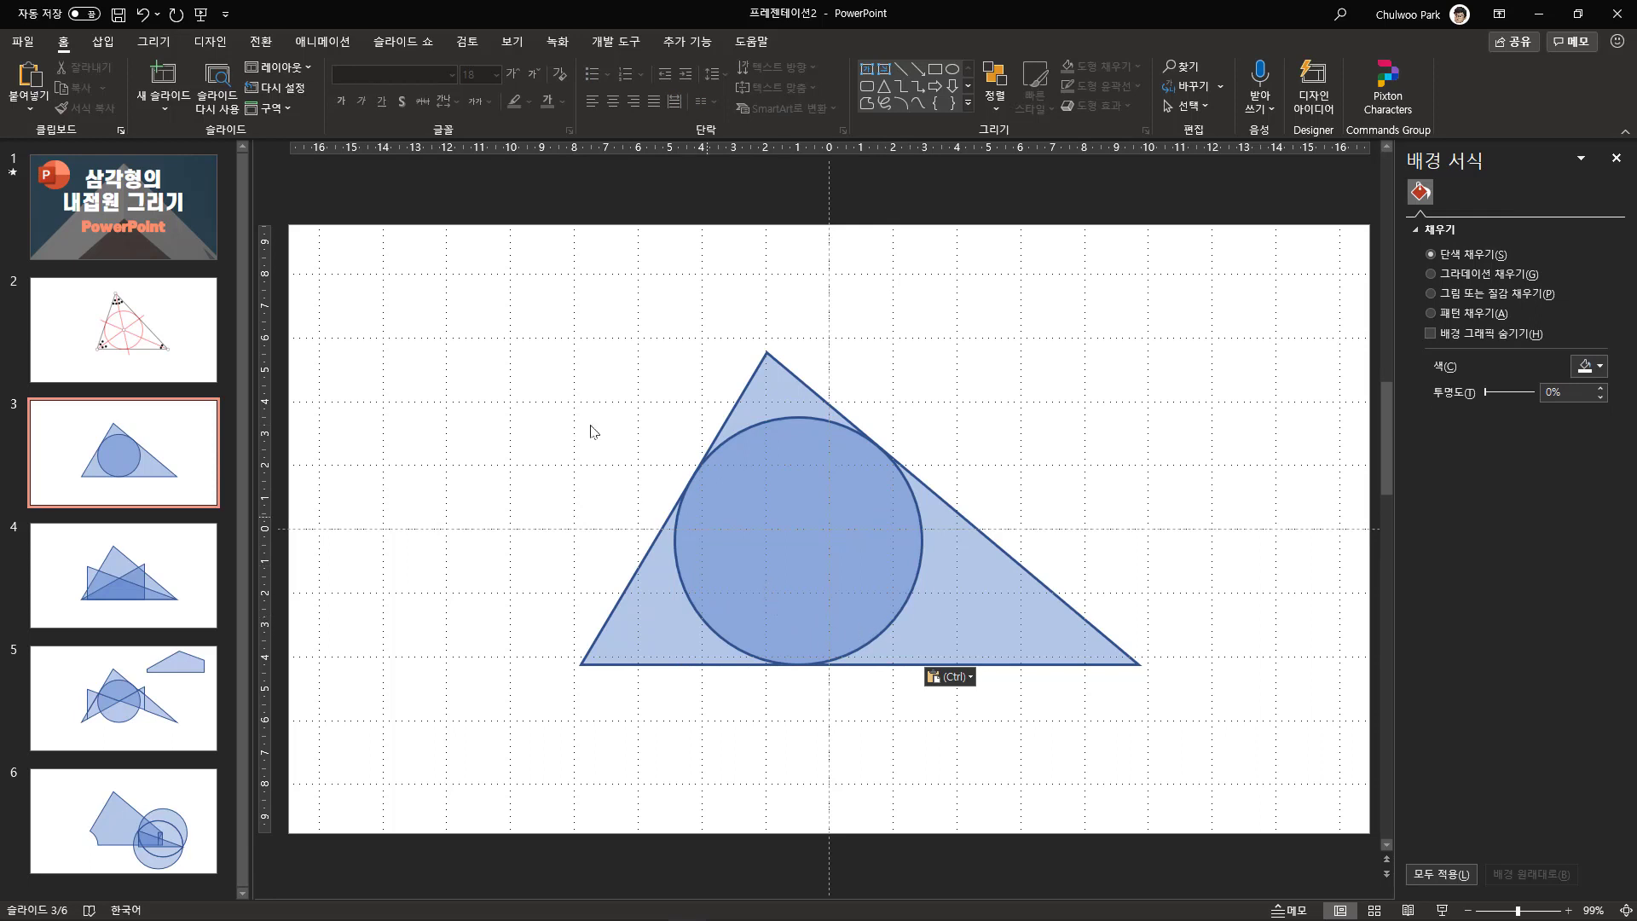
Remove the fill from both the triangle and the circle on slide 3, keeping only their outlines.
drag(481, 297, 1238, 788)
click(815, 41)
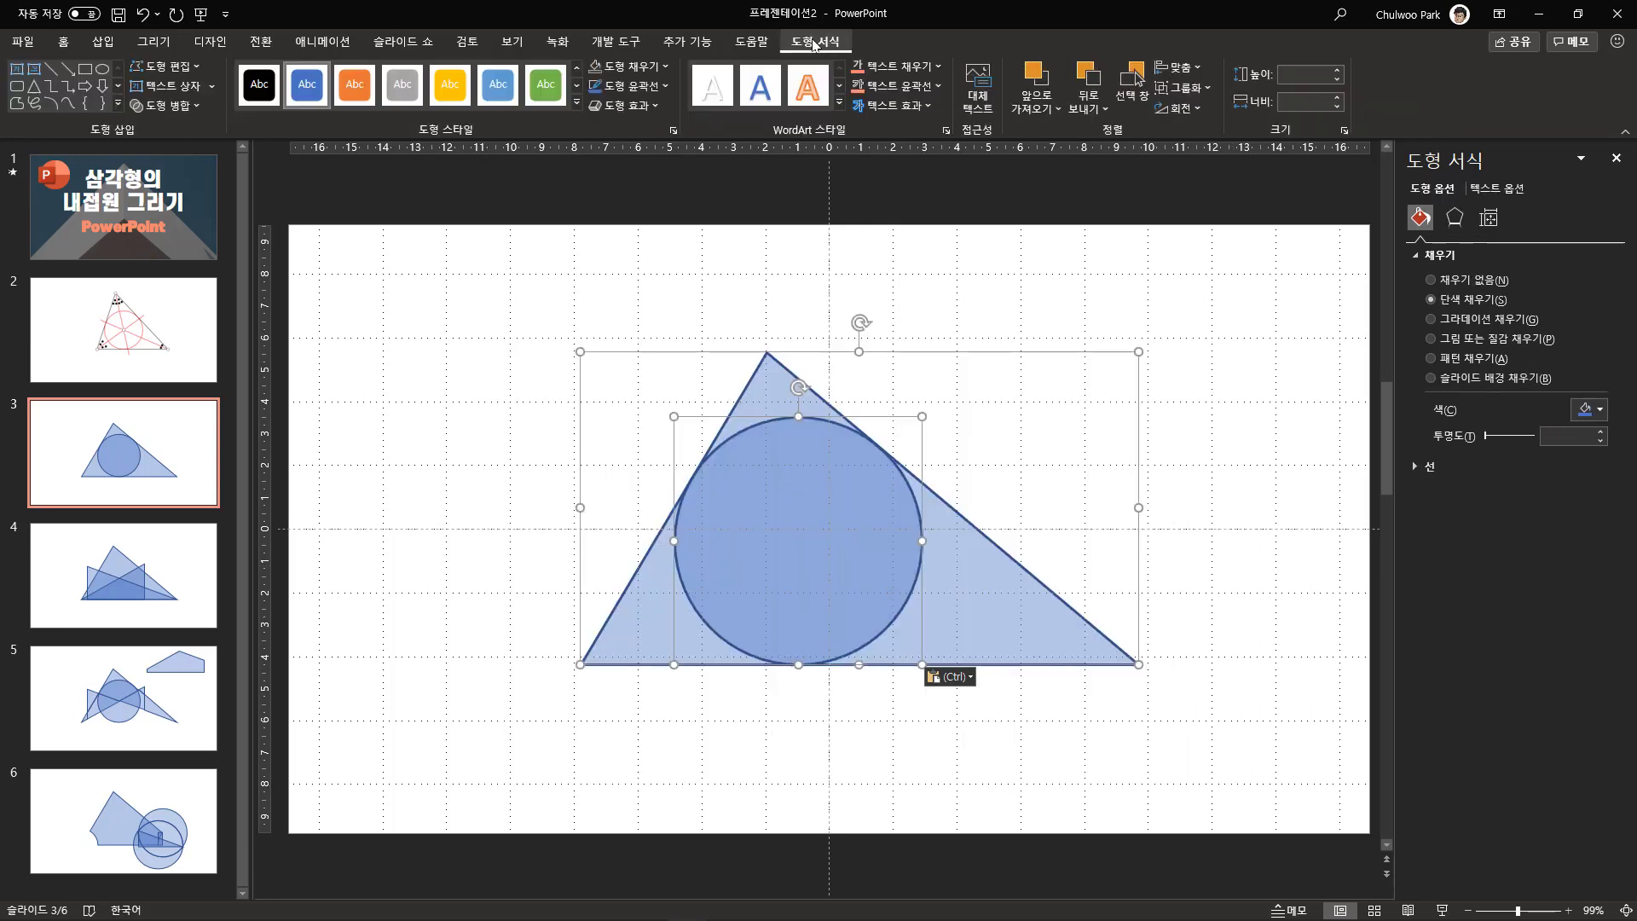
click(665, 66)
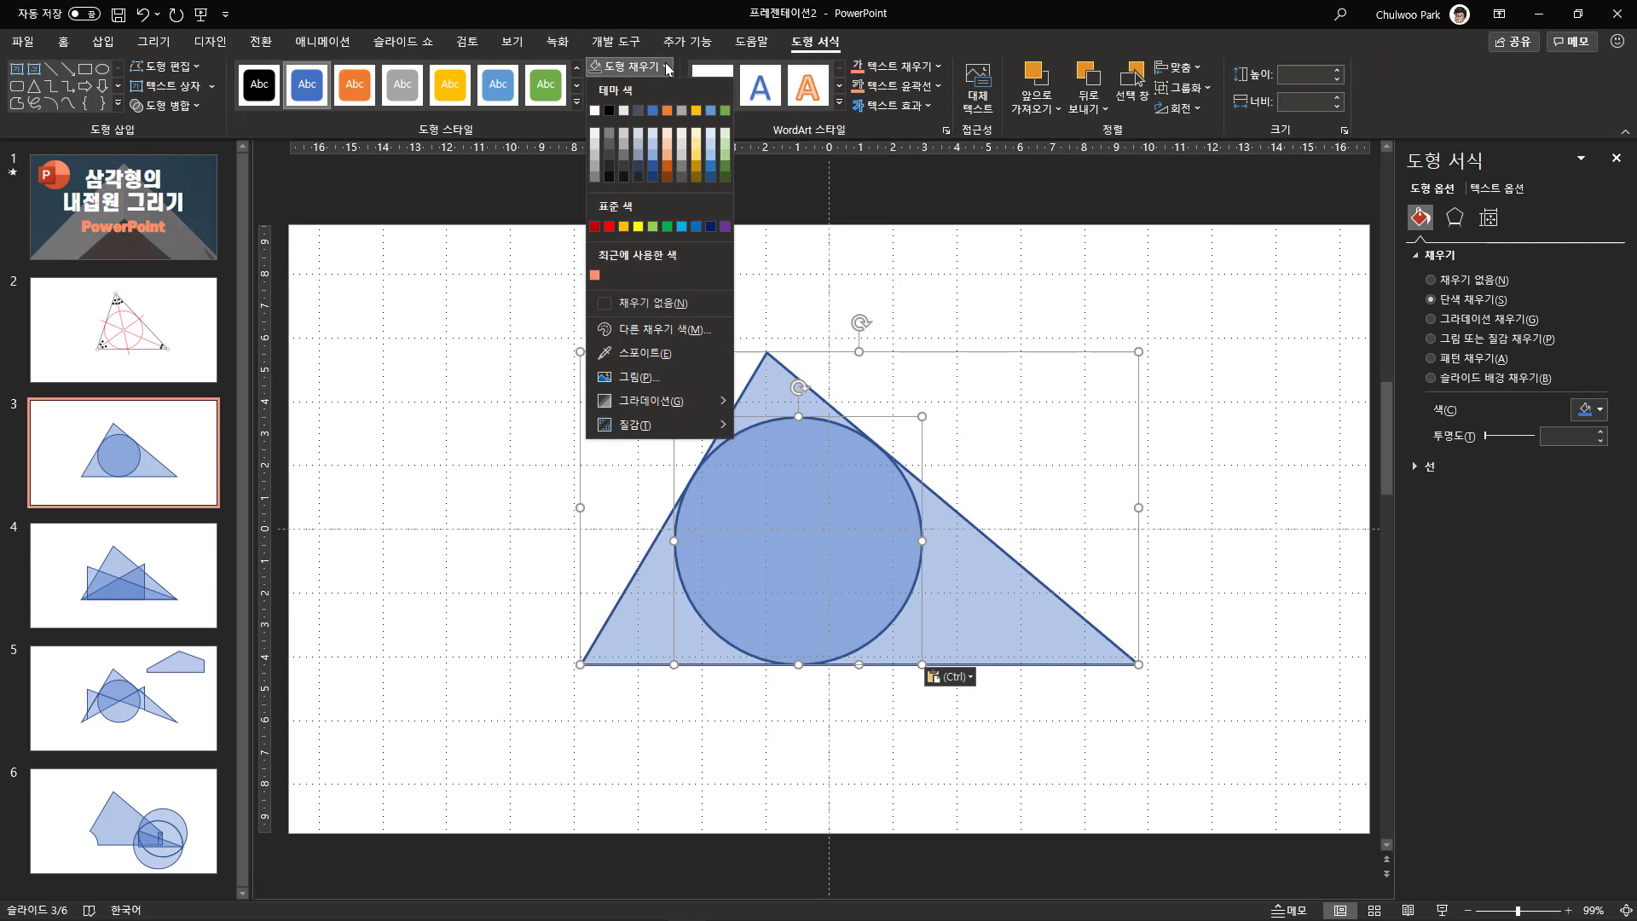
click(663, 302)
click(556, 688)
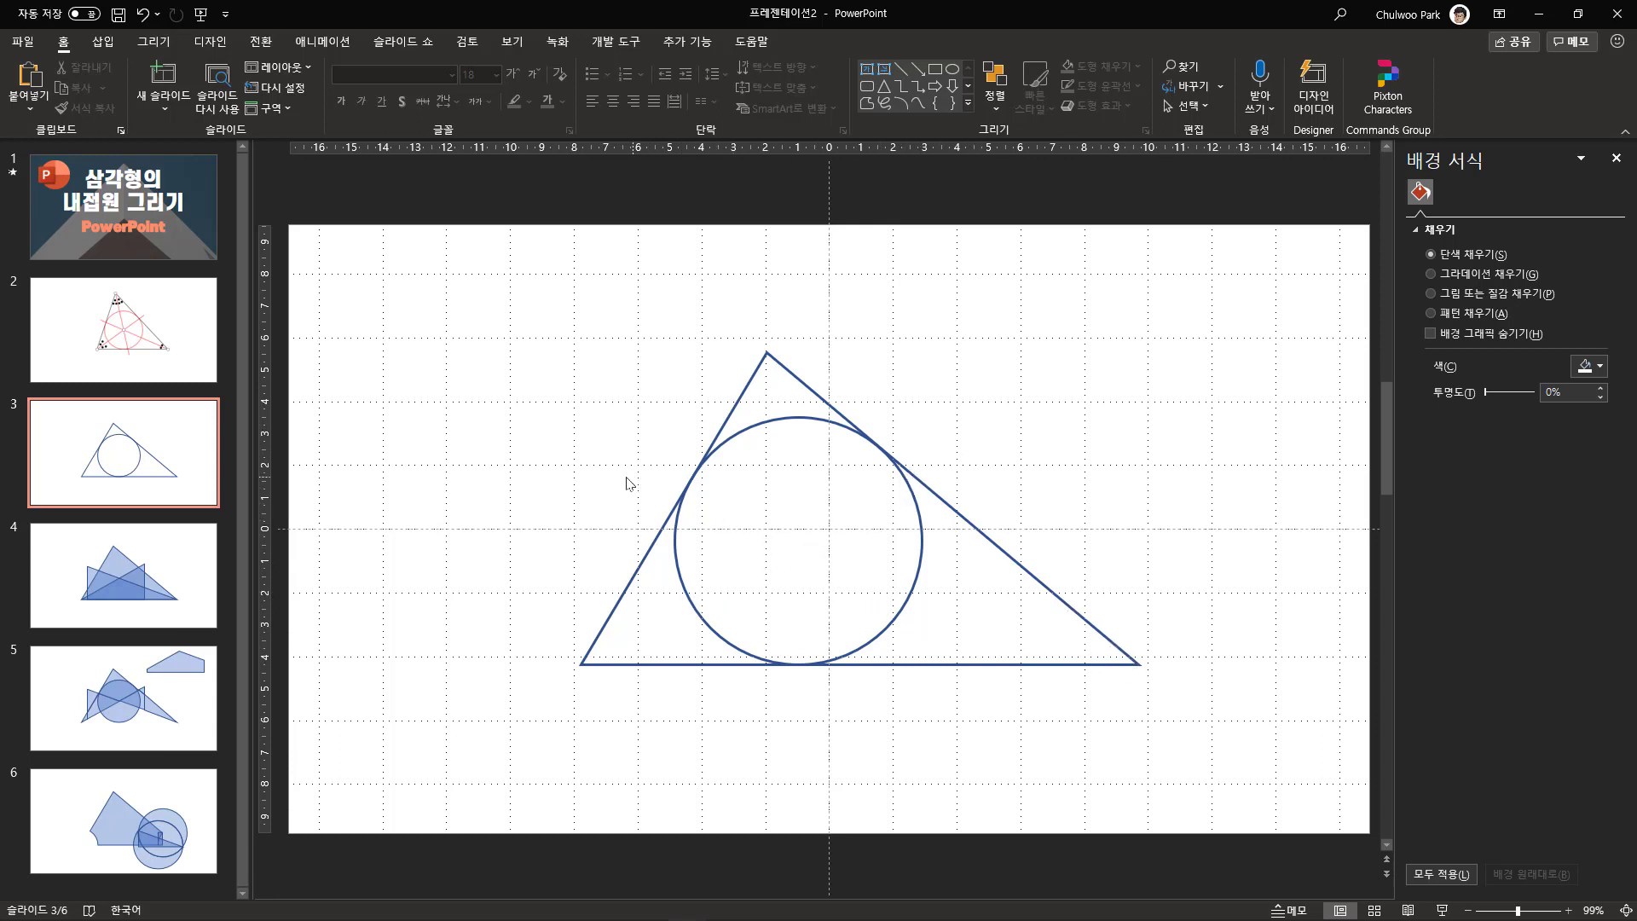
On slide 5, draw a straight line from the main triangle's lower-right corner, with its free end below the shapes.
click(157, 578)
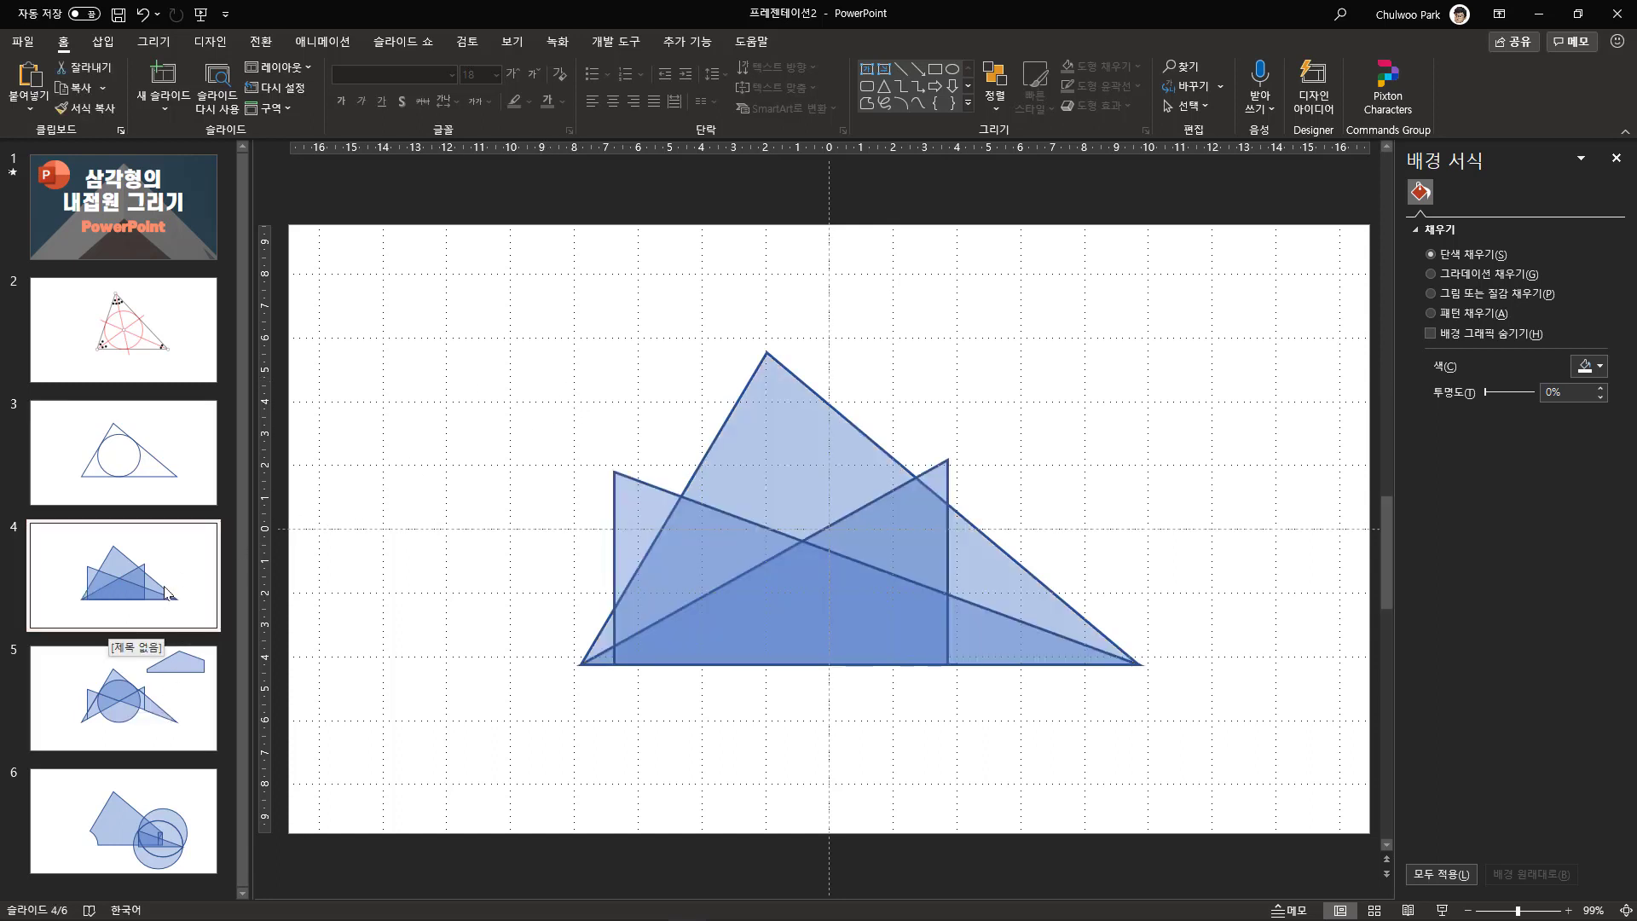
click(166, 648)
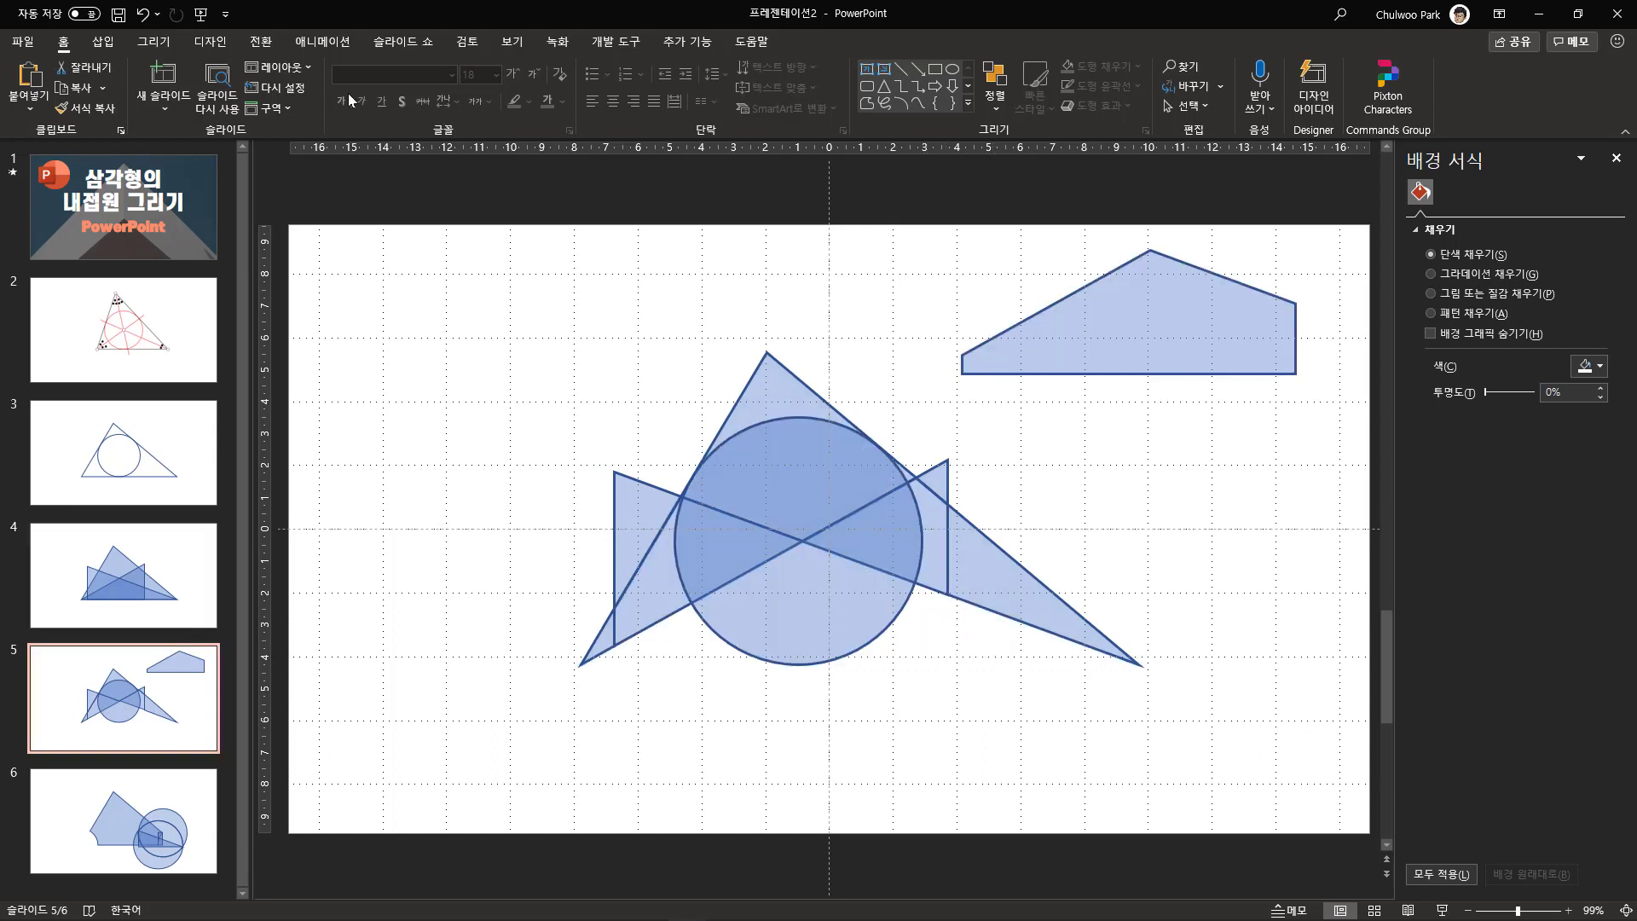
click(116, 43)
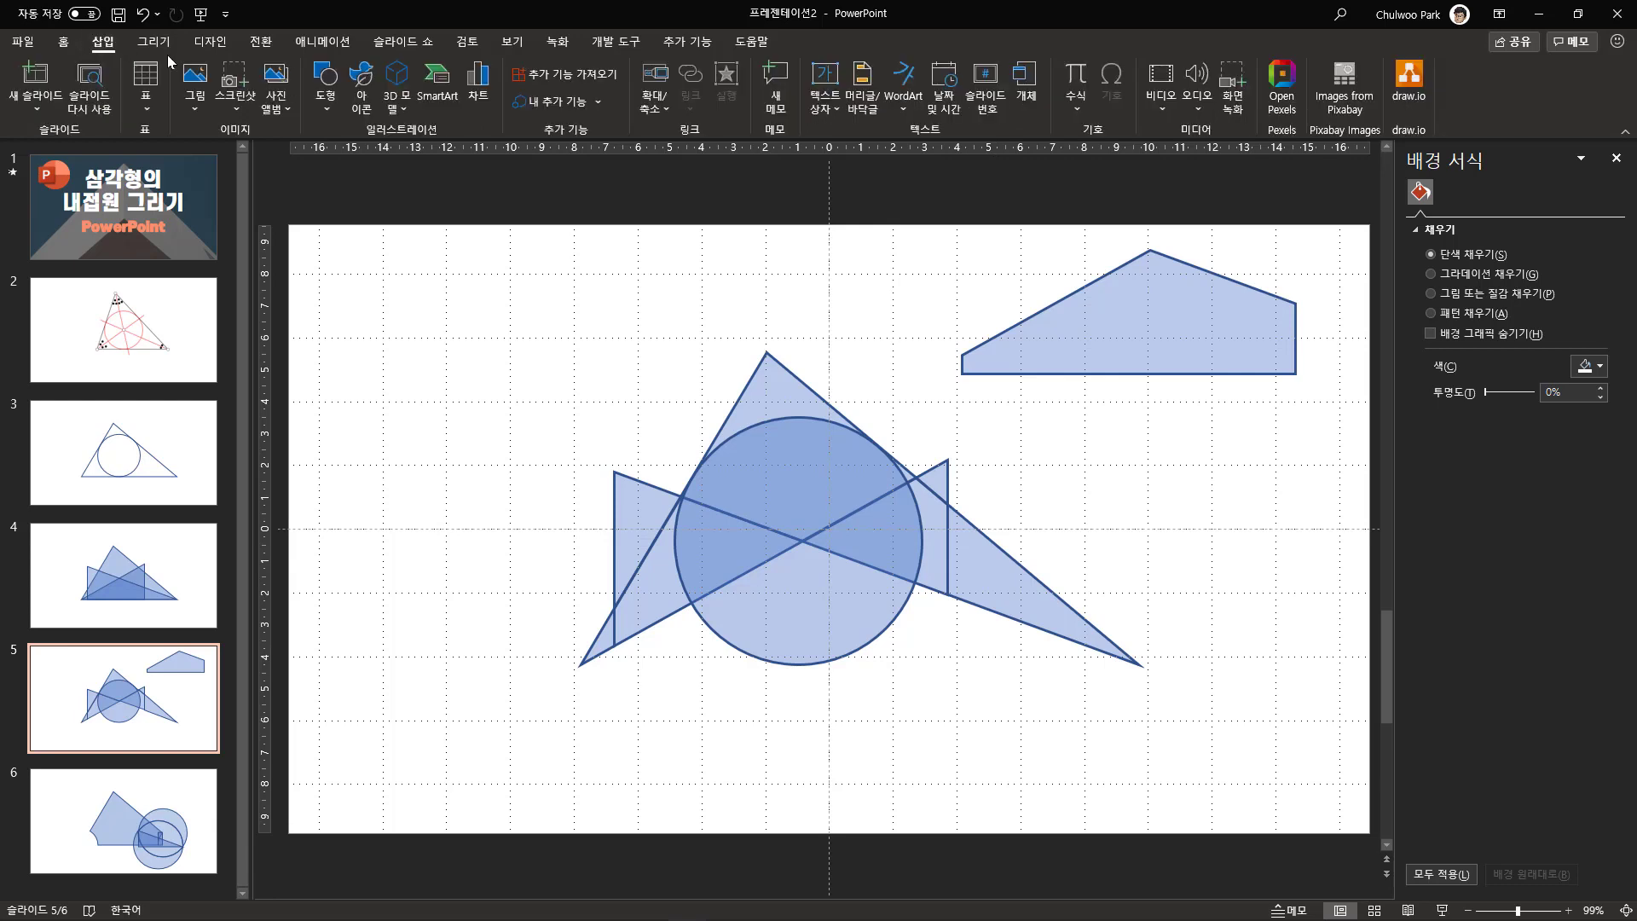
click(331, 110)
click(353, 156)
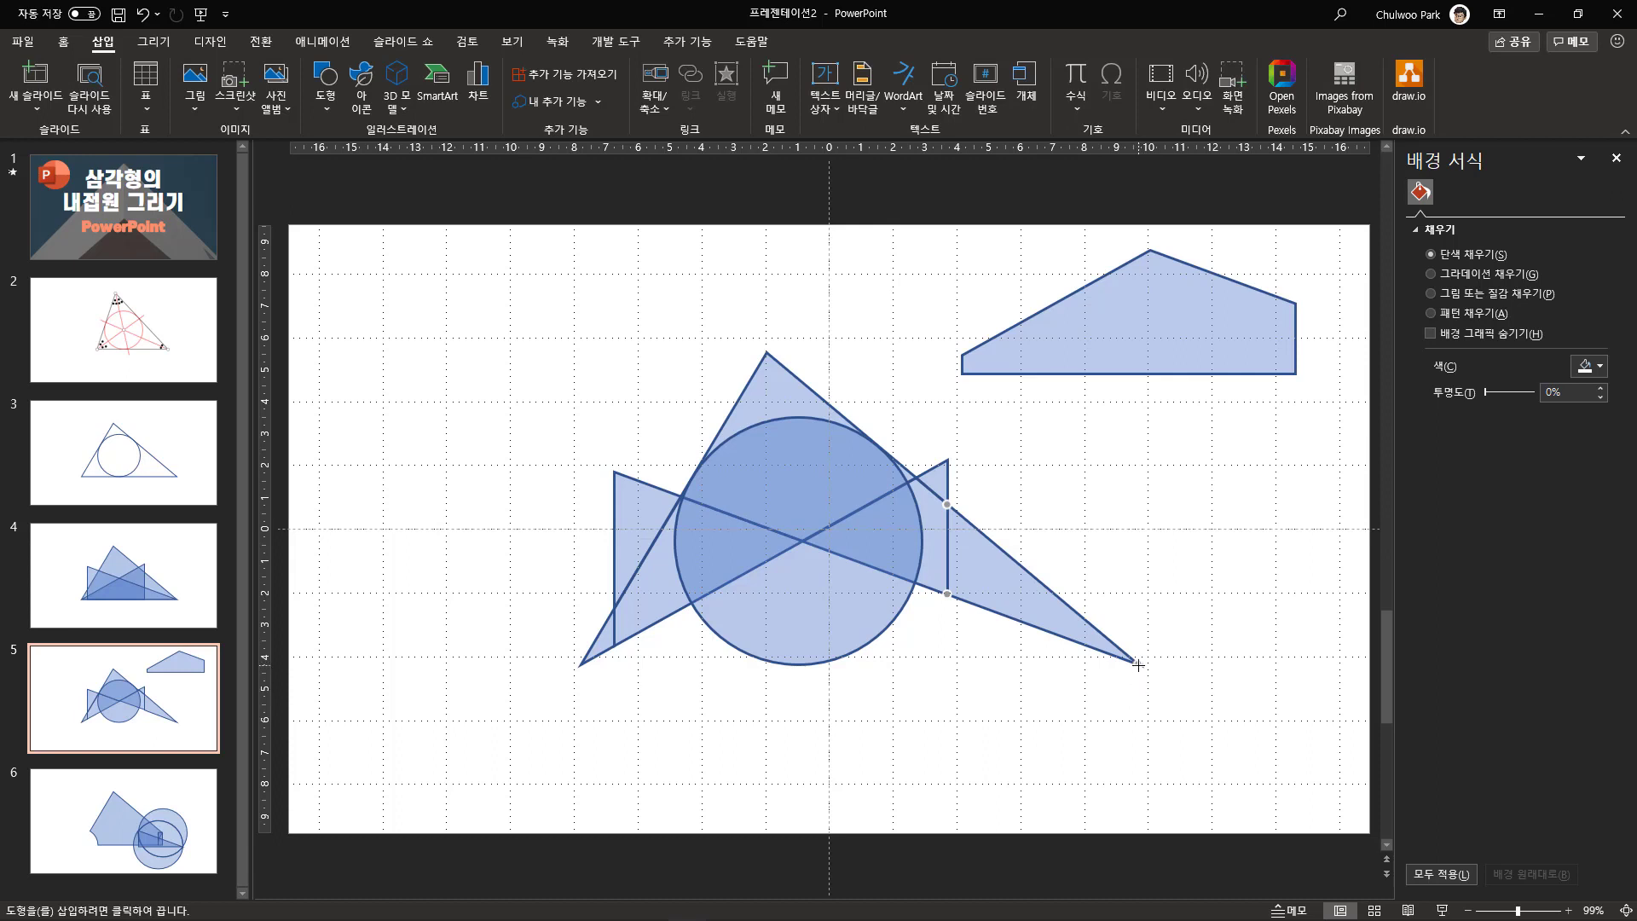
drag(1138, 664, 1219, 745)
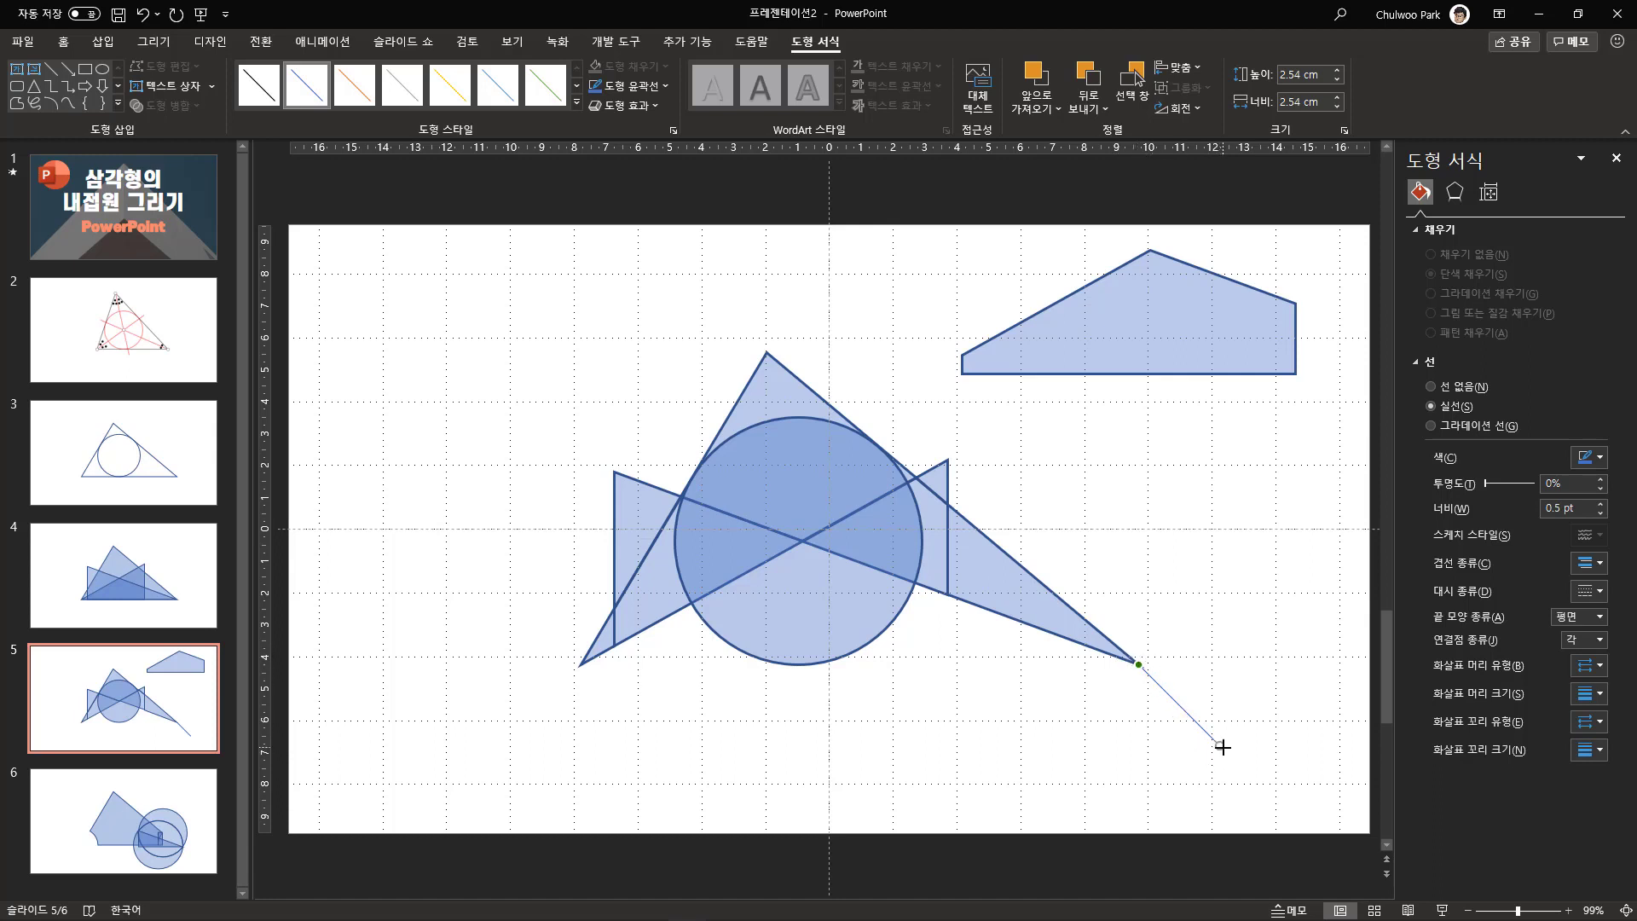
drag(1223, 746, 700, 492)
drag(824, 537, 711, 707)
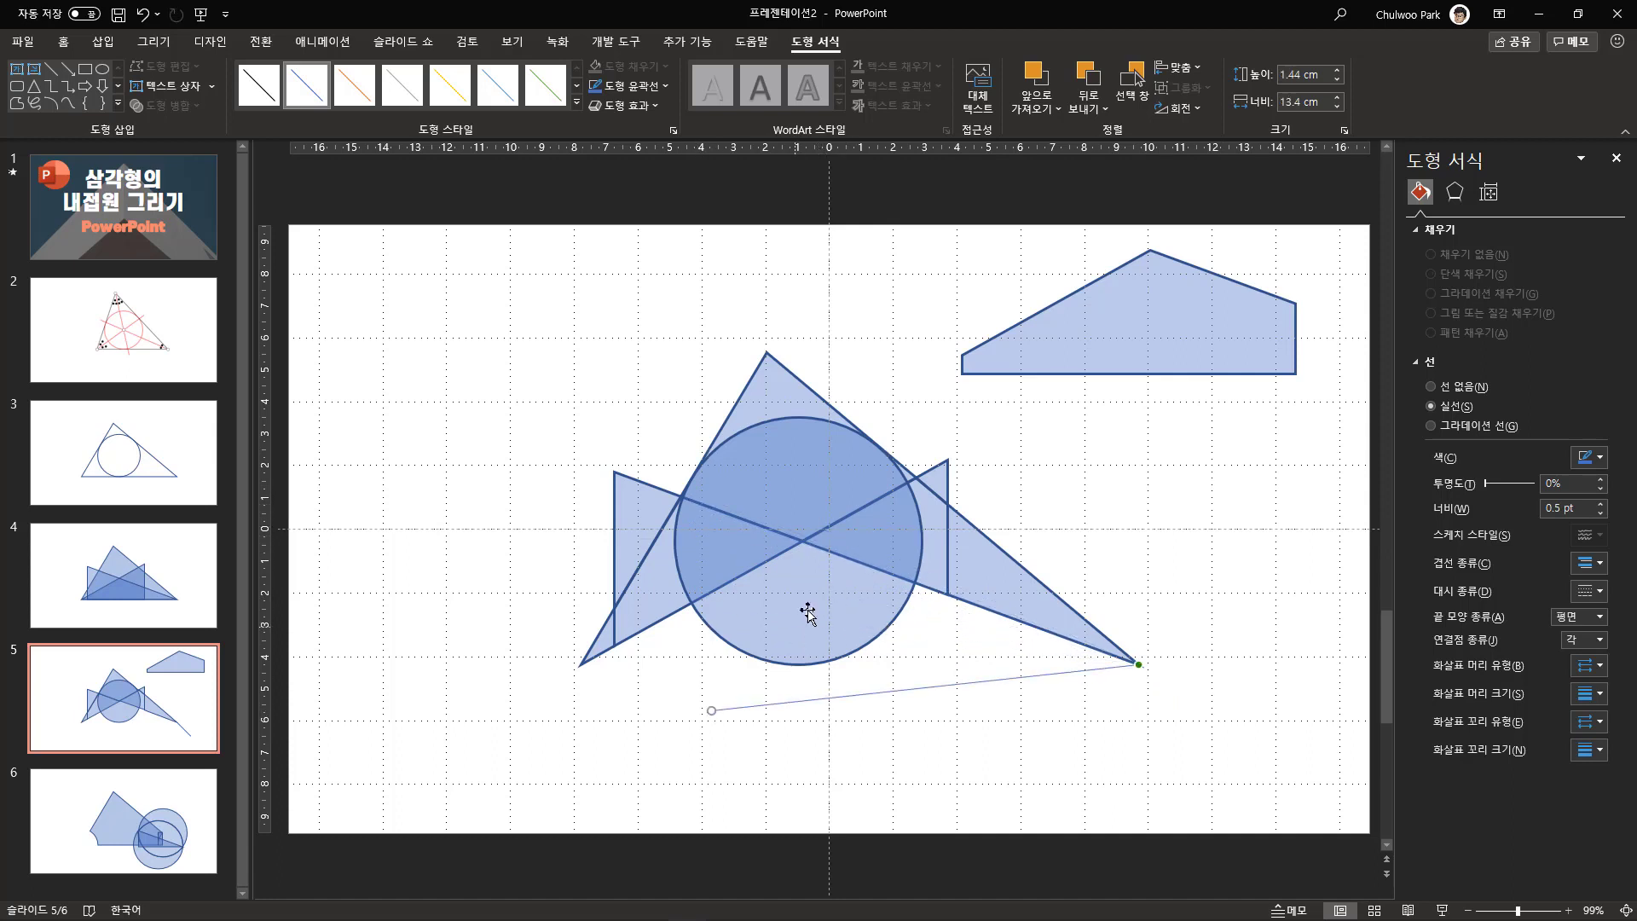
Move the circle to the empty lower-left area and snap the line's free end to where the bisector meets the triangle's left side.
drag(793, 610, 364, 780)
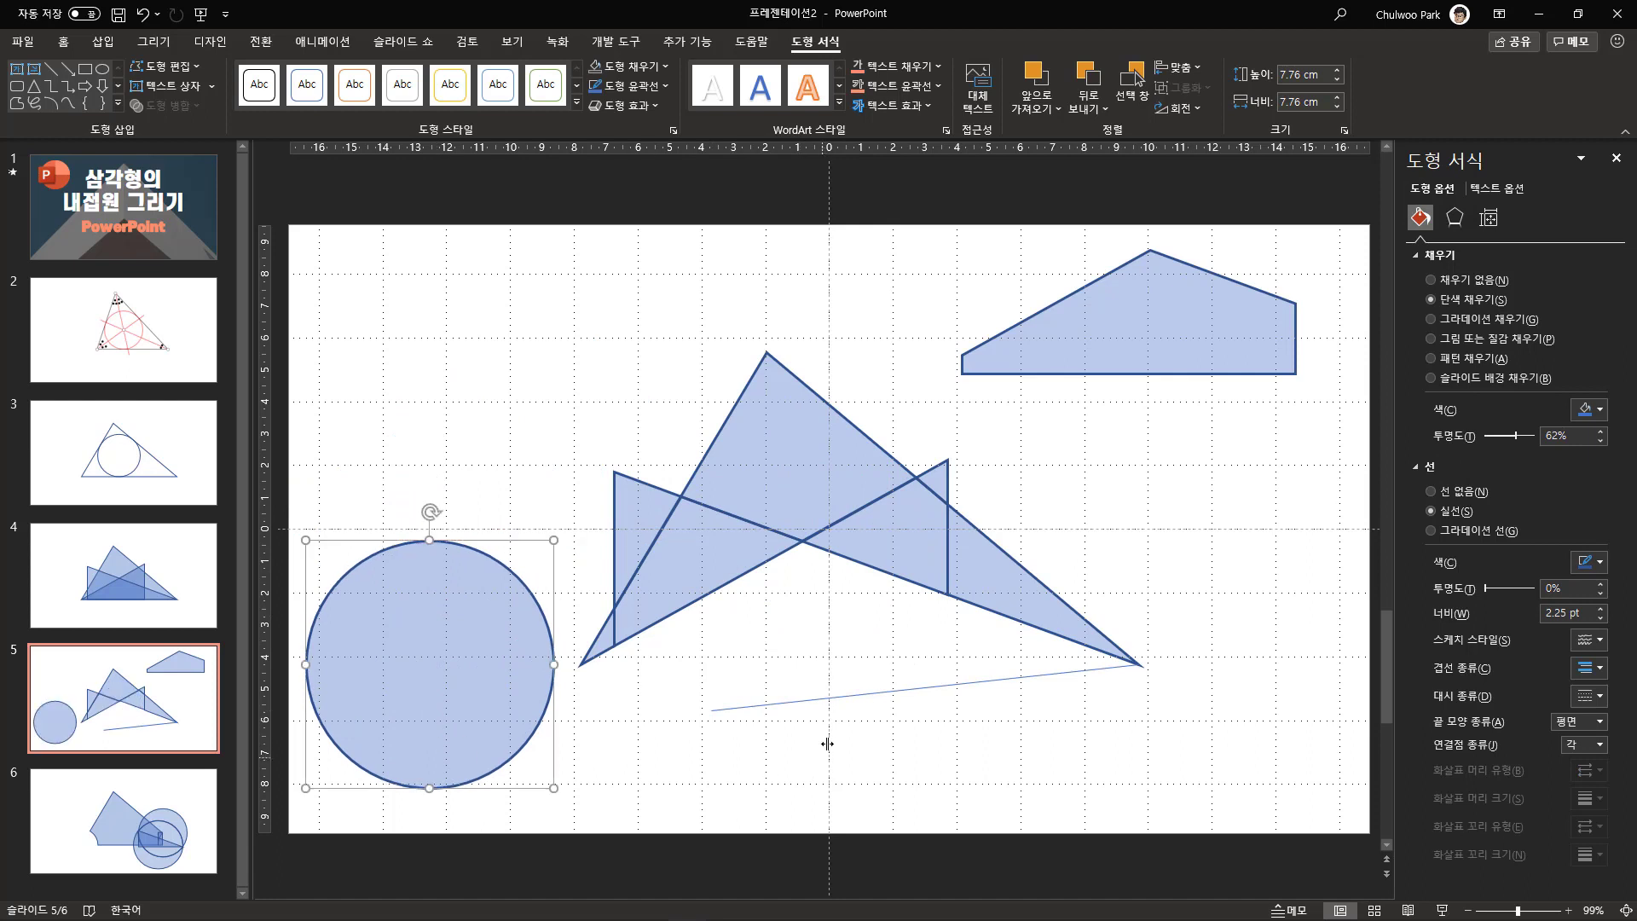
click(821, 702)
drag(712, 710, 680, 496)
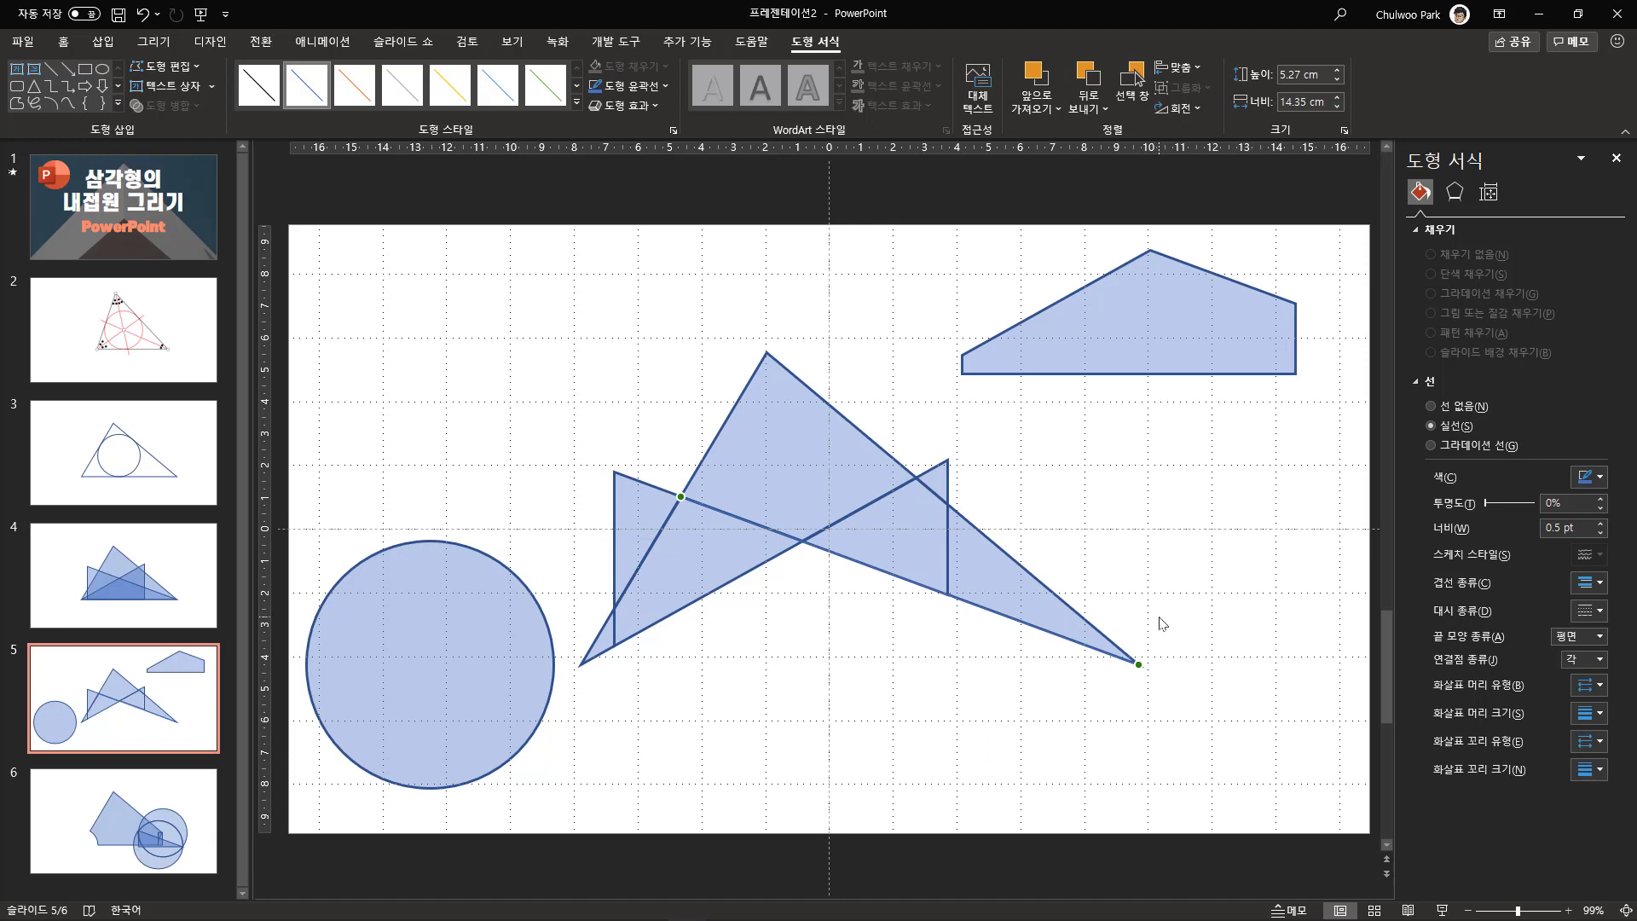
Copy the bisector line to slide 3 and set its weight to 1½ pt.
click(170, 464)
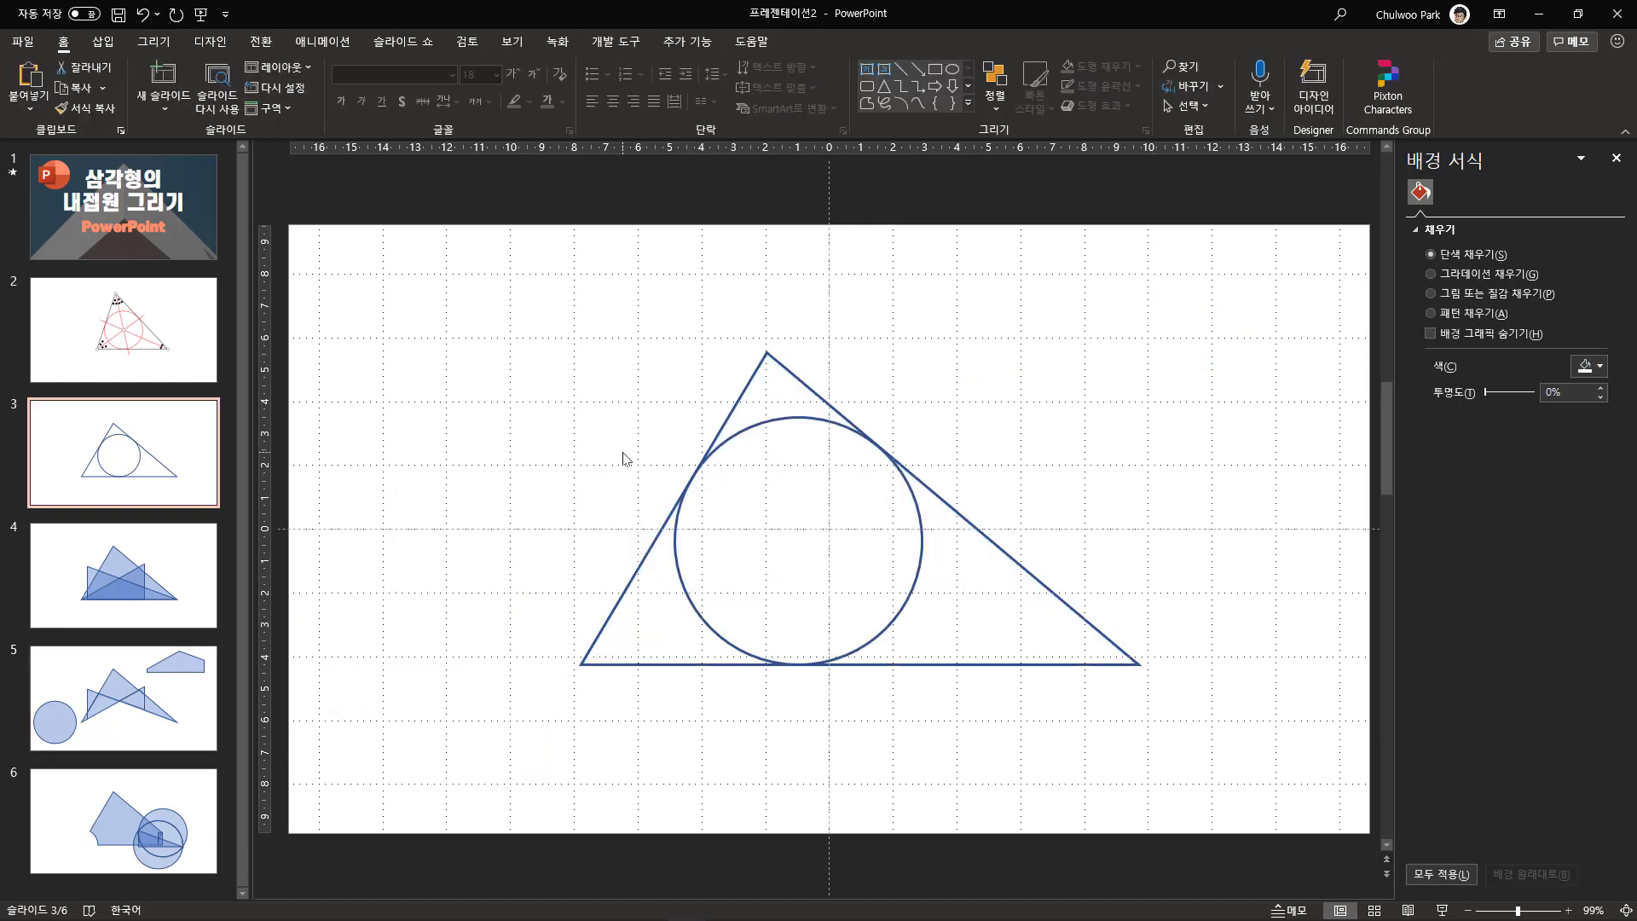
key(ctrl+v)
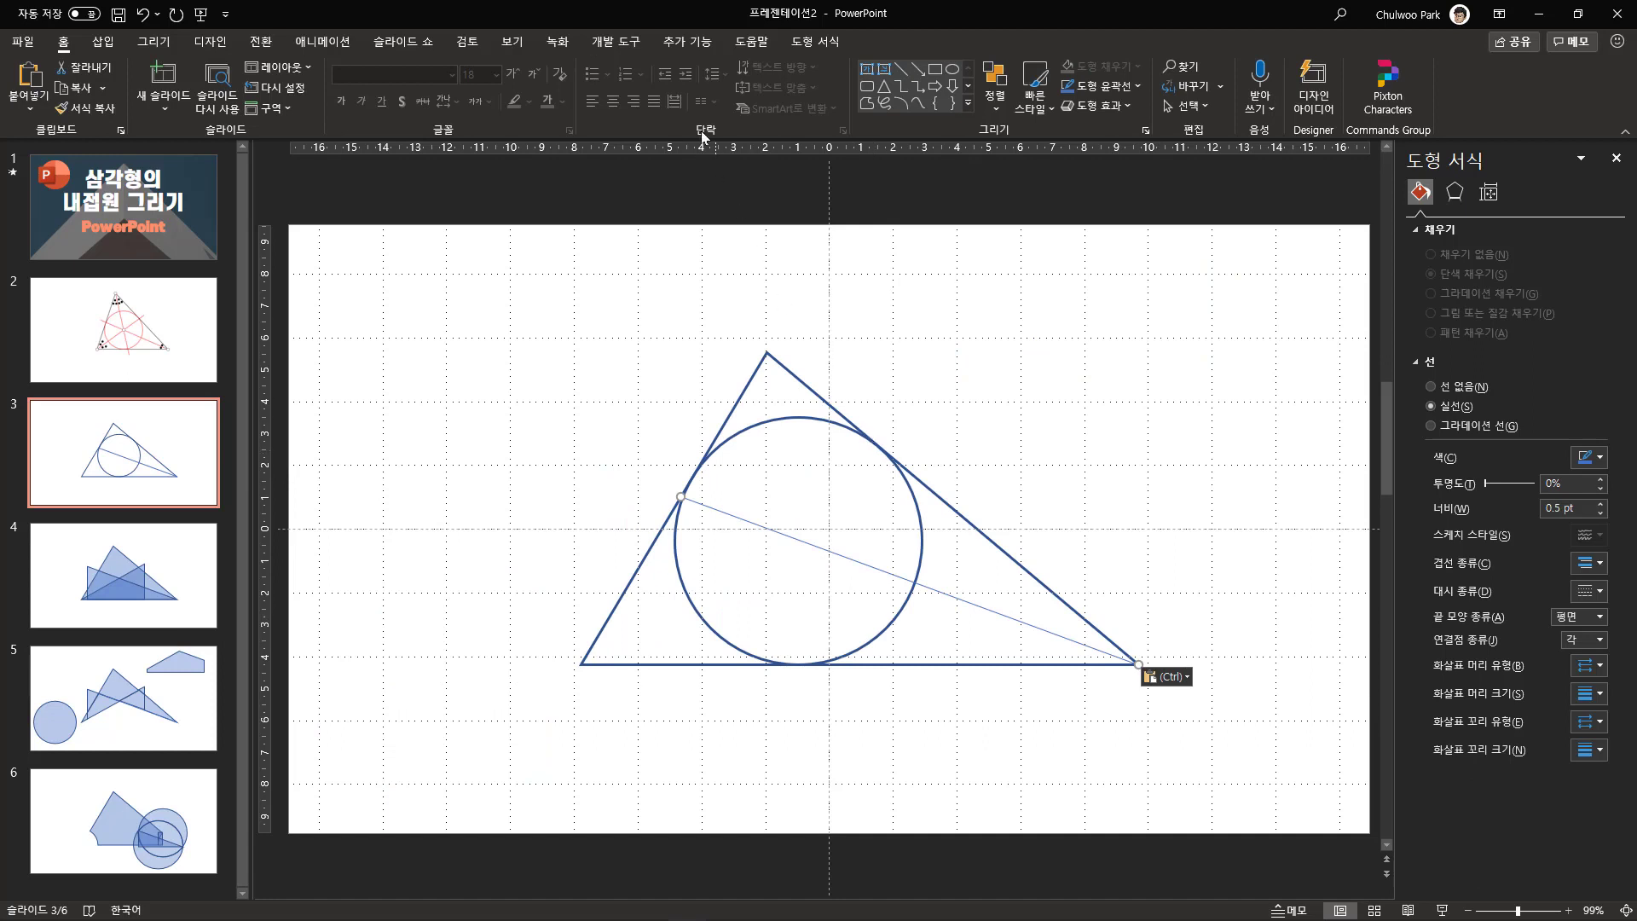
click(793, 39)
click(663, 86)
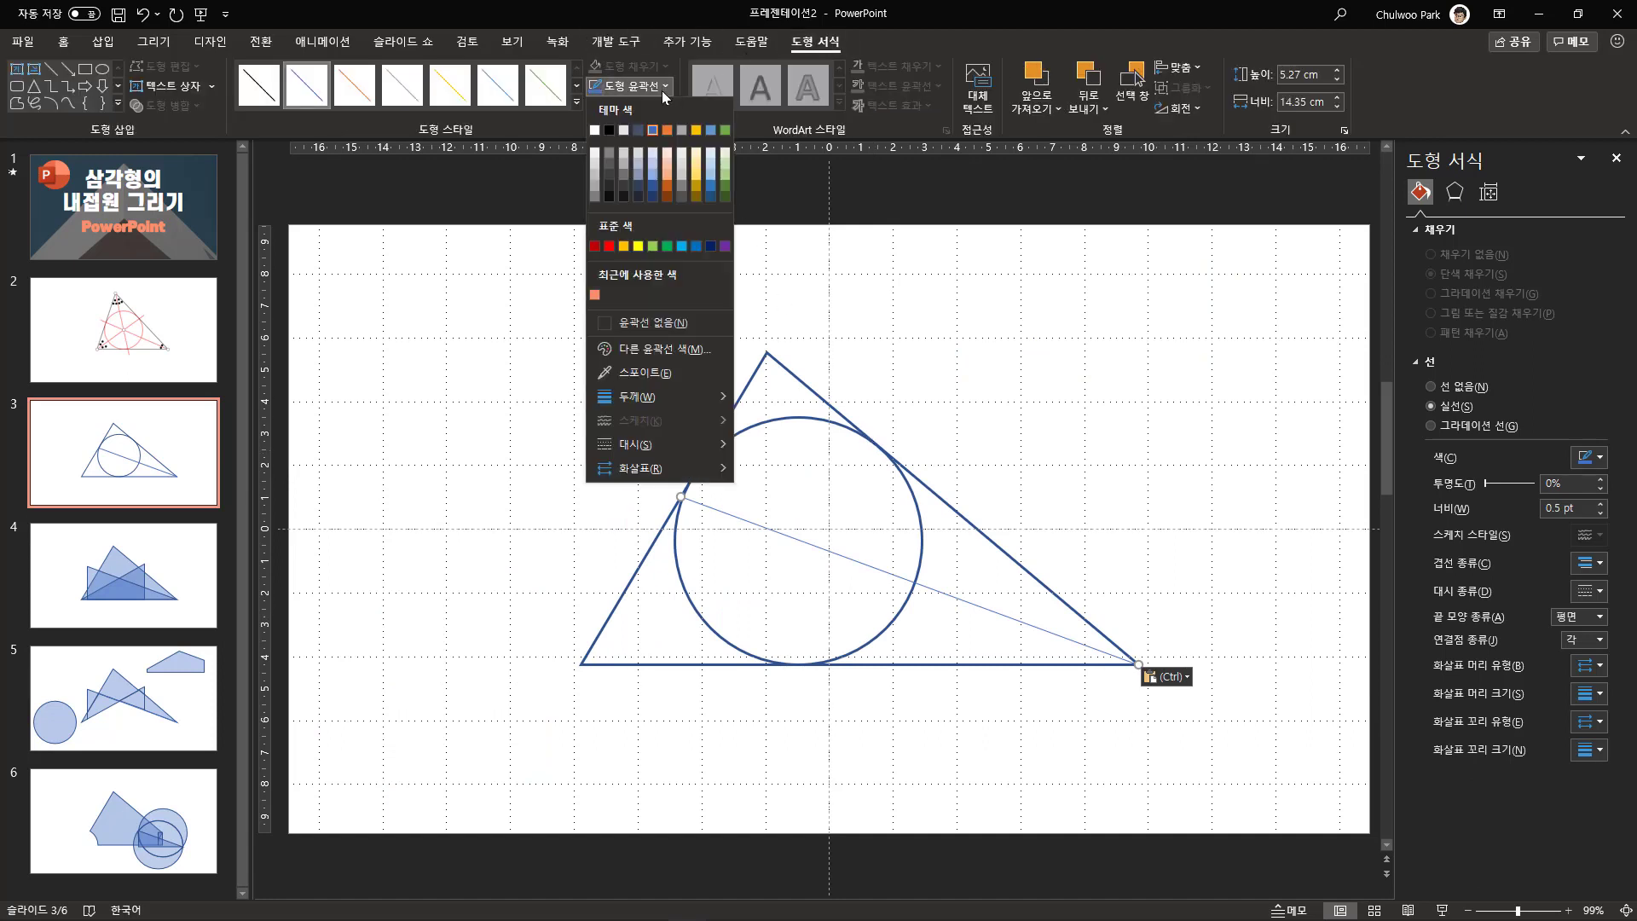
mouse_move(688, 397)
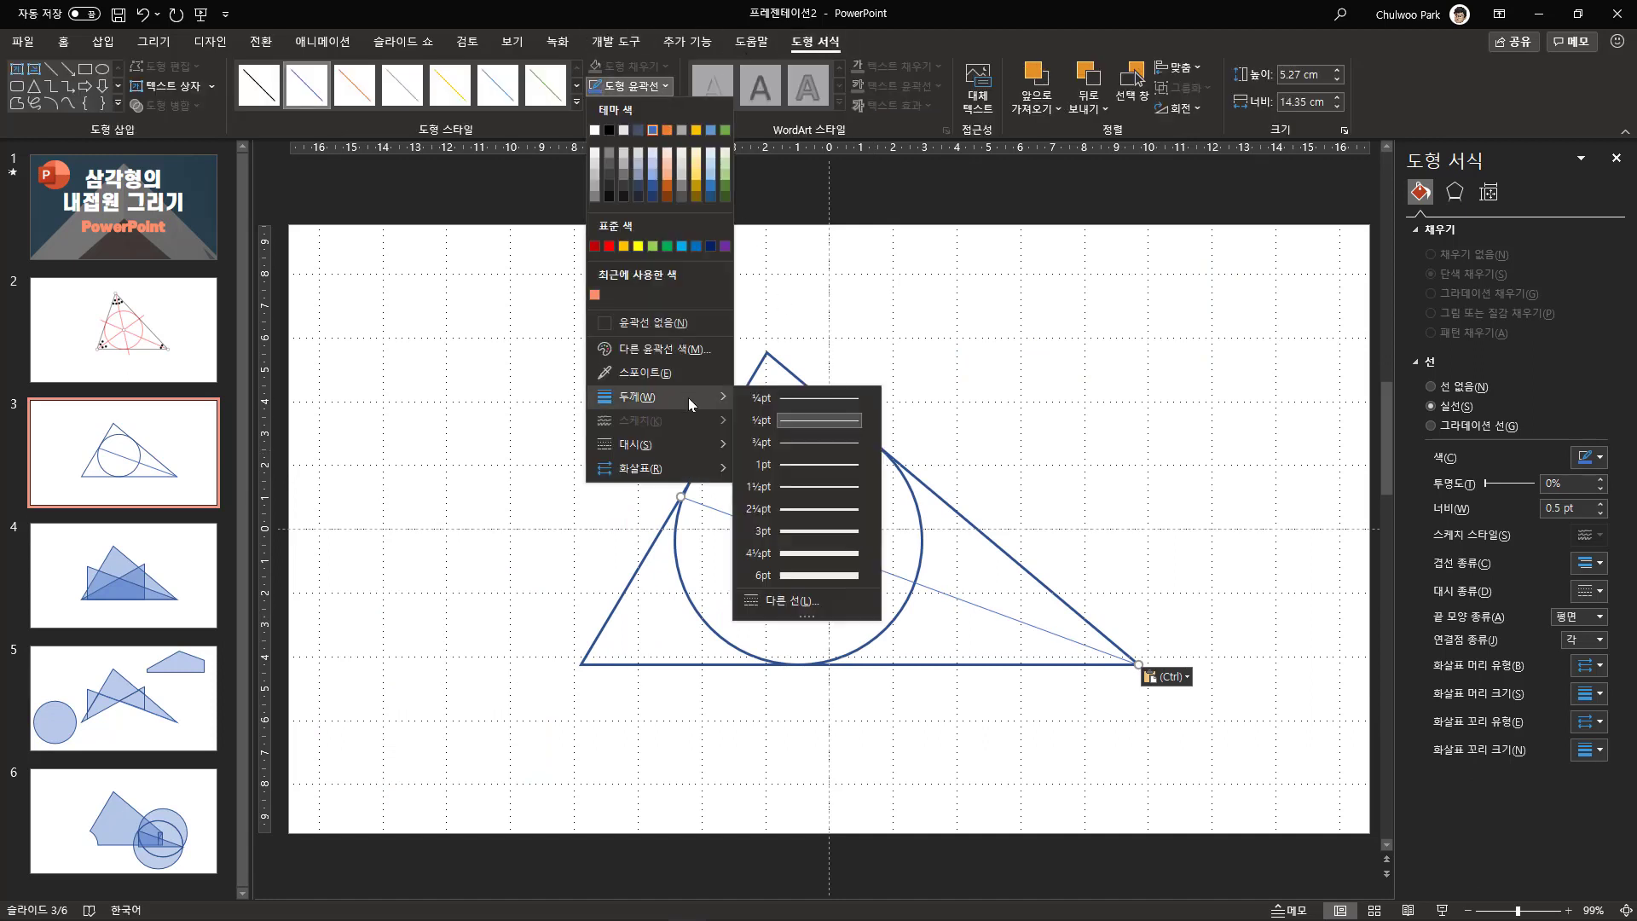
click(815, 487)
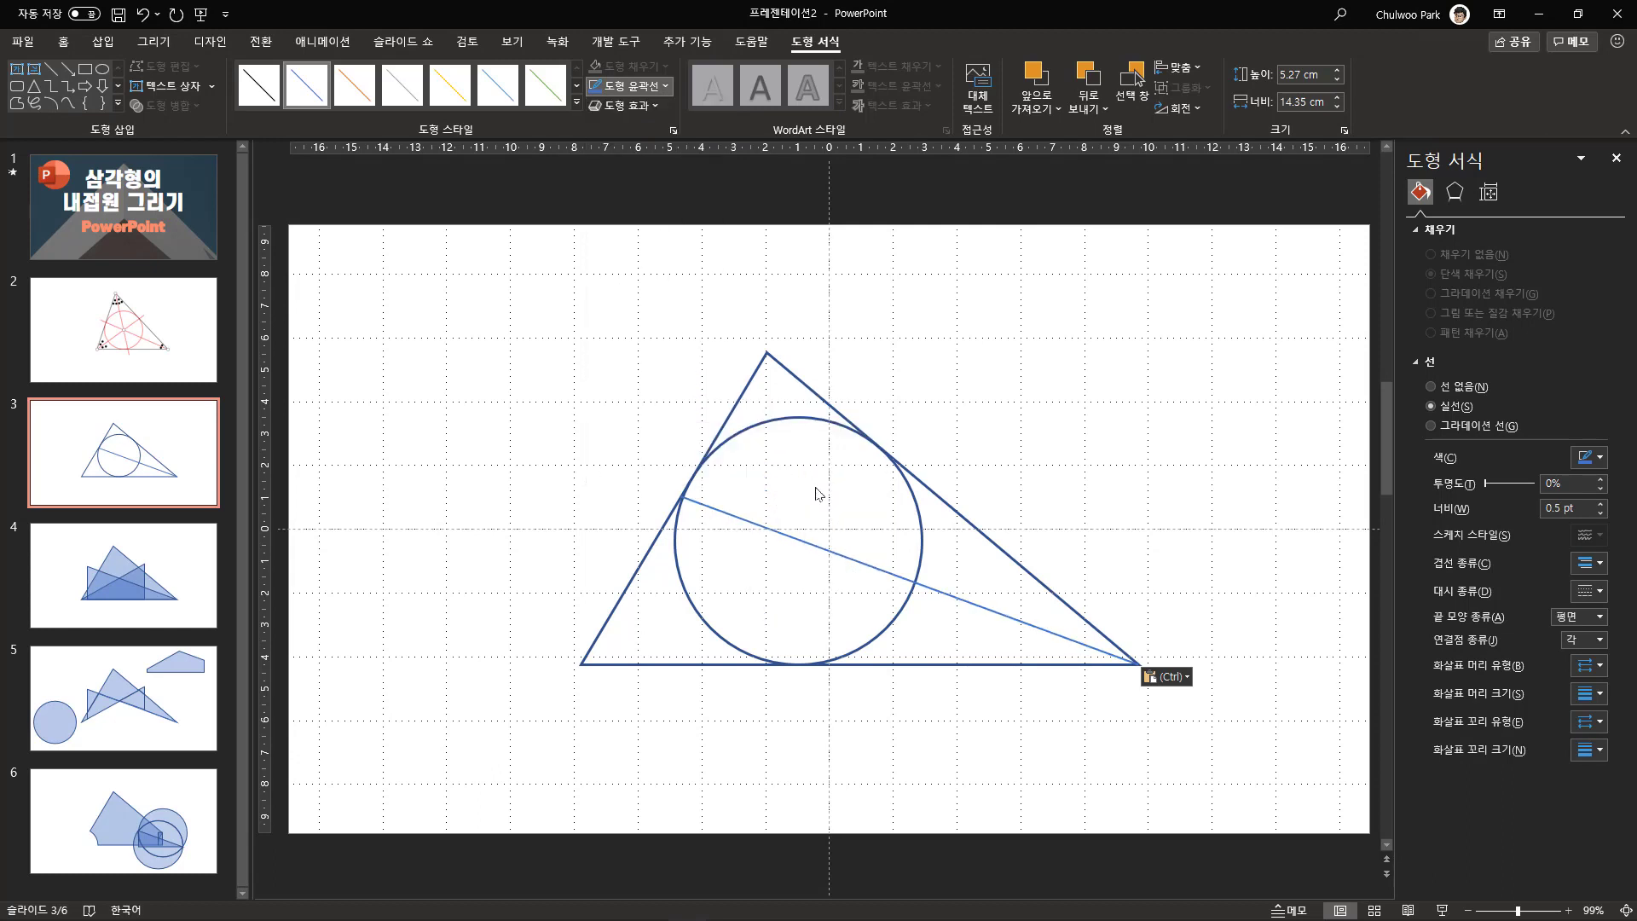
Give the bisector line on slide 3 a dashed style, deselect it and go to slide 4.
click(668, 90)
mouse_move(709, 444)
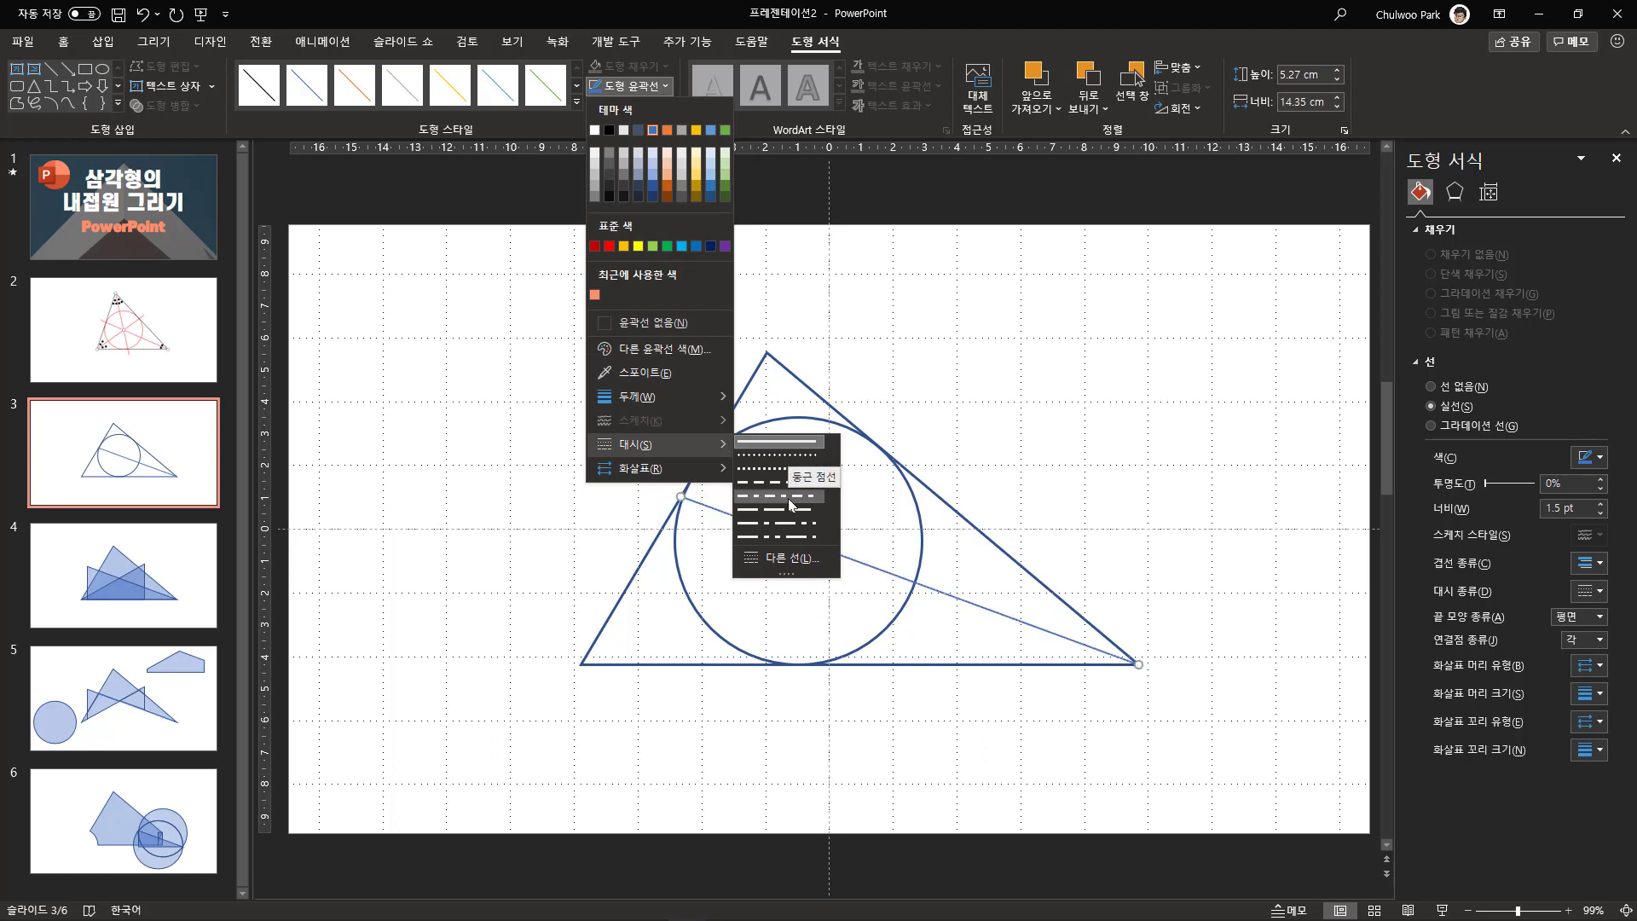
click(788, 484)
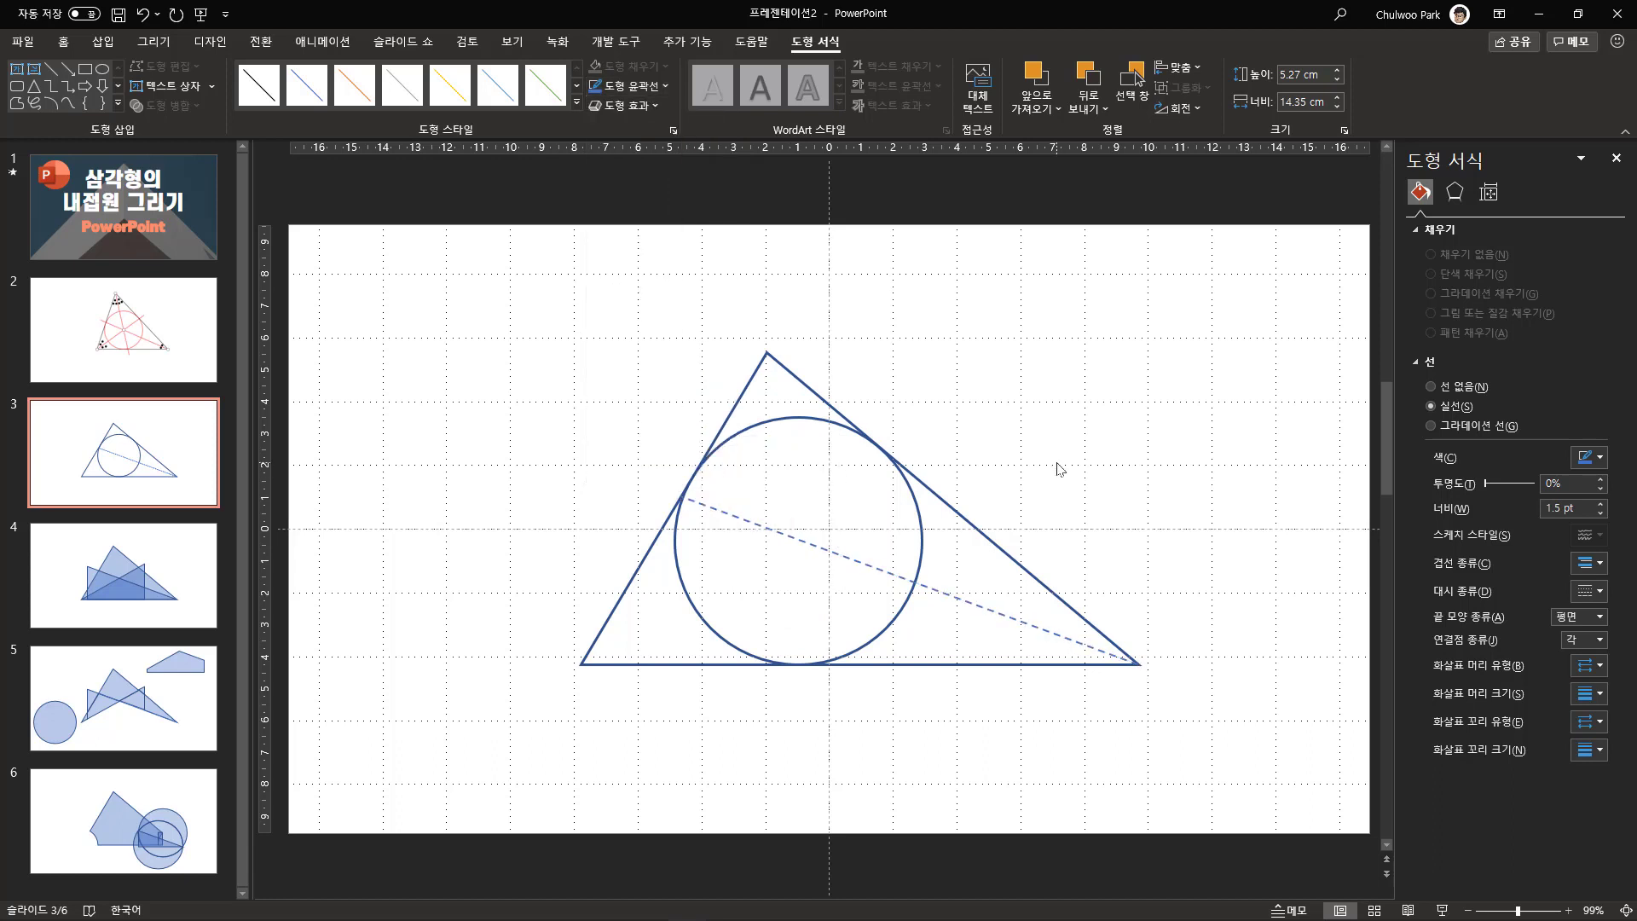
click(1056, 468)
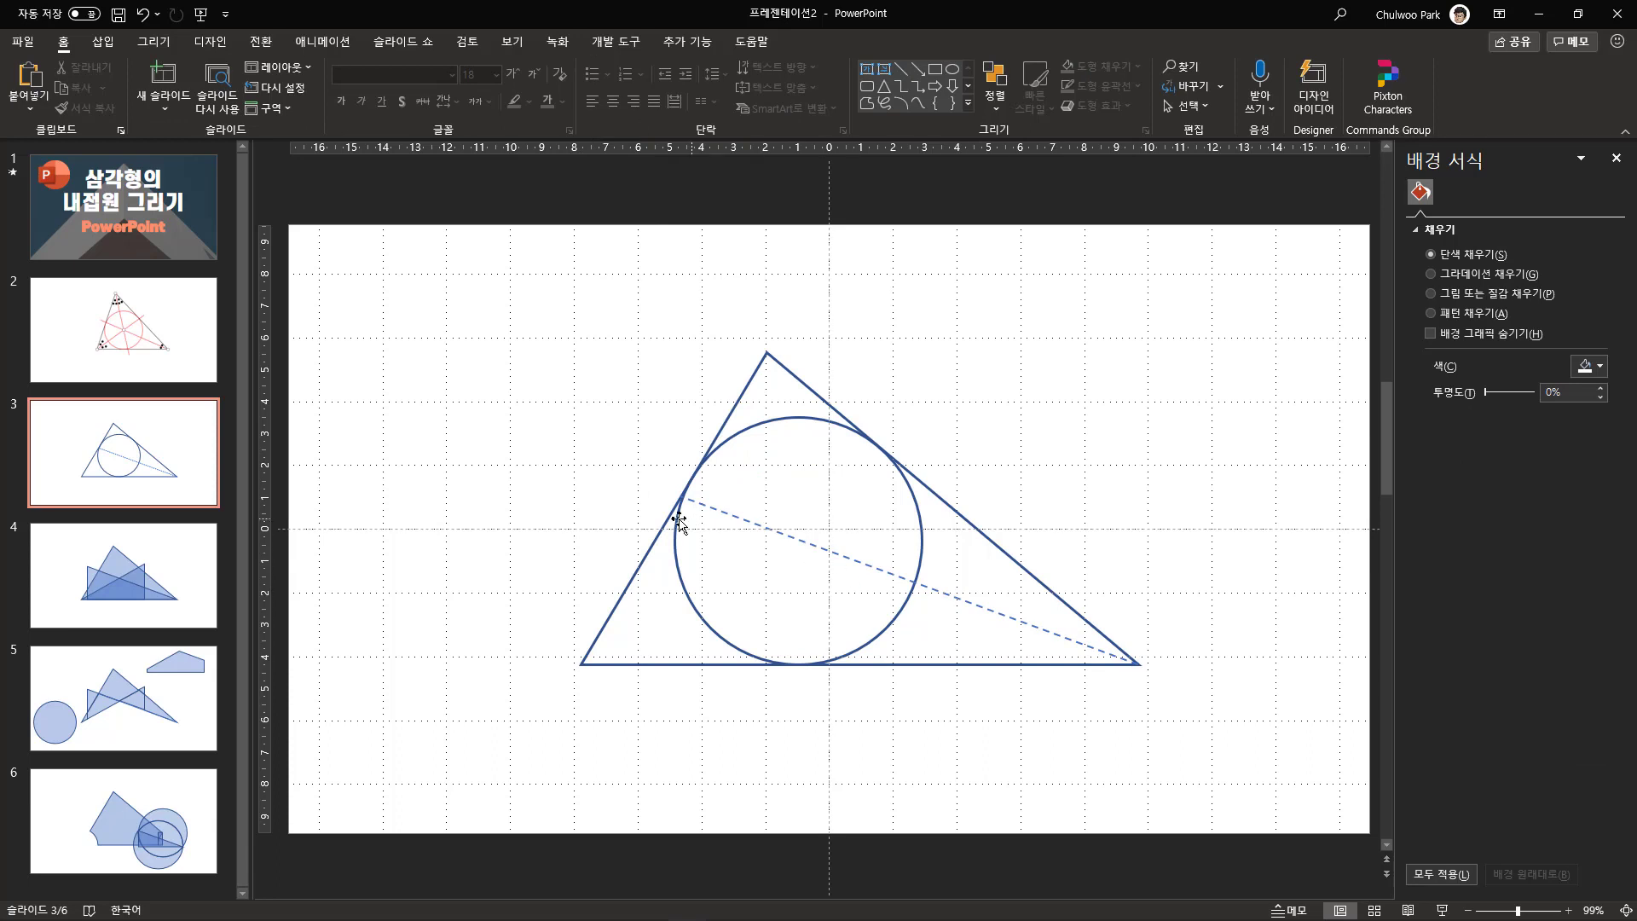
key(Page_Down)
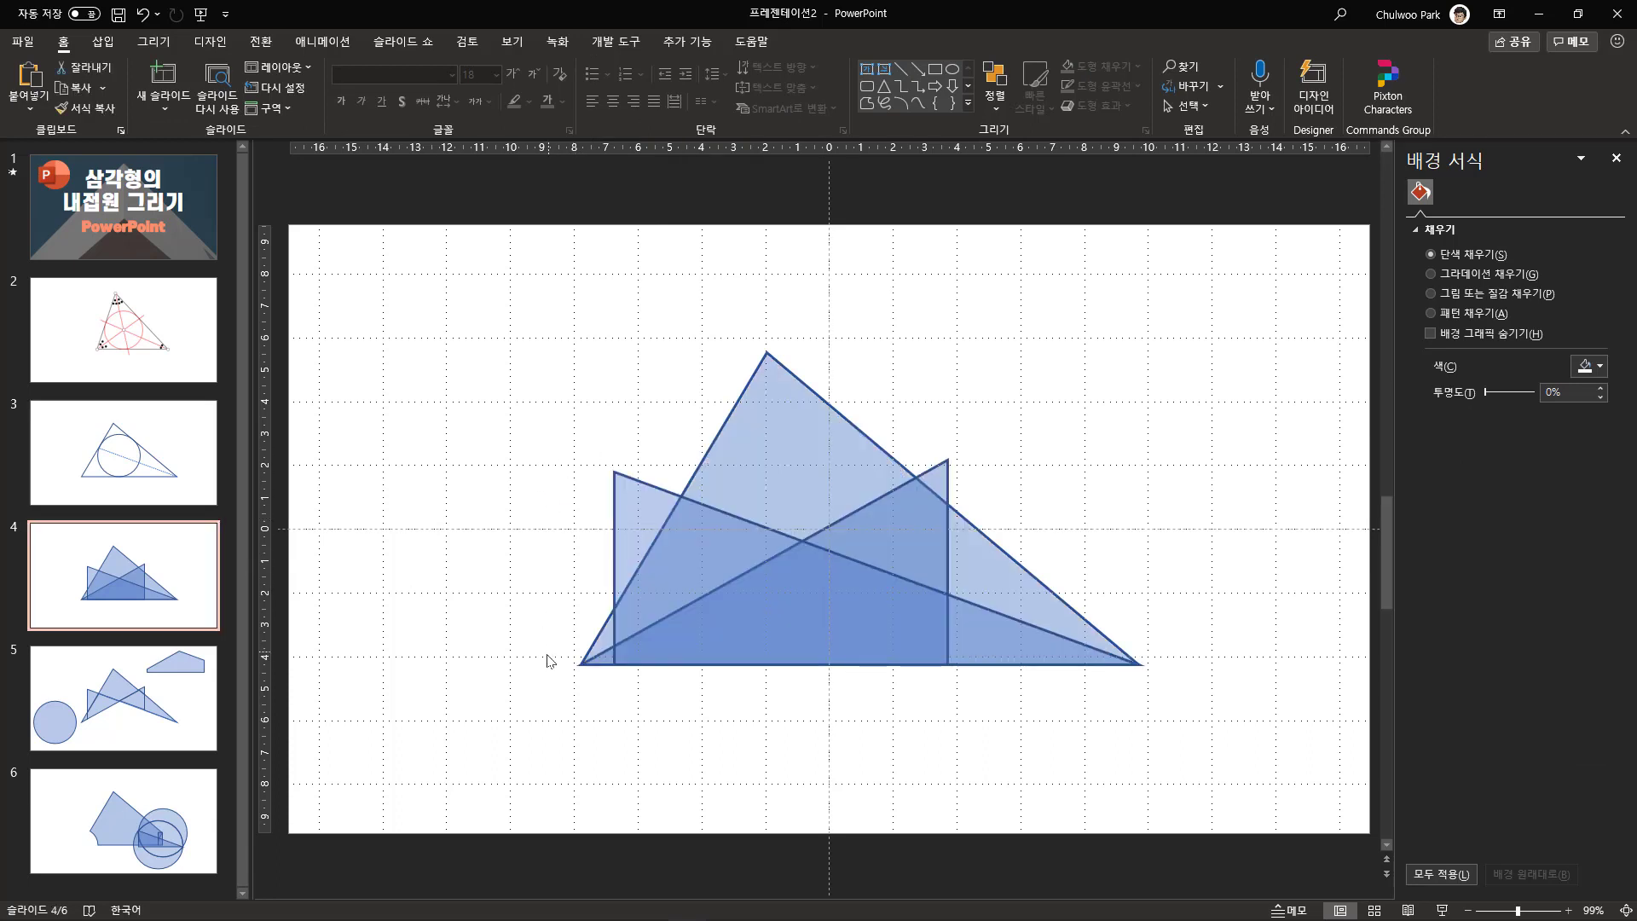
On slide 5, draw a straight line from the main triangle's lower-left corner to where the bisector meets its right side.
key(Page_Down)
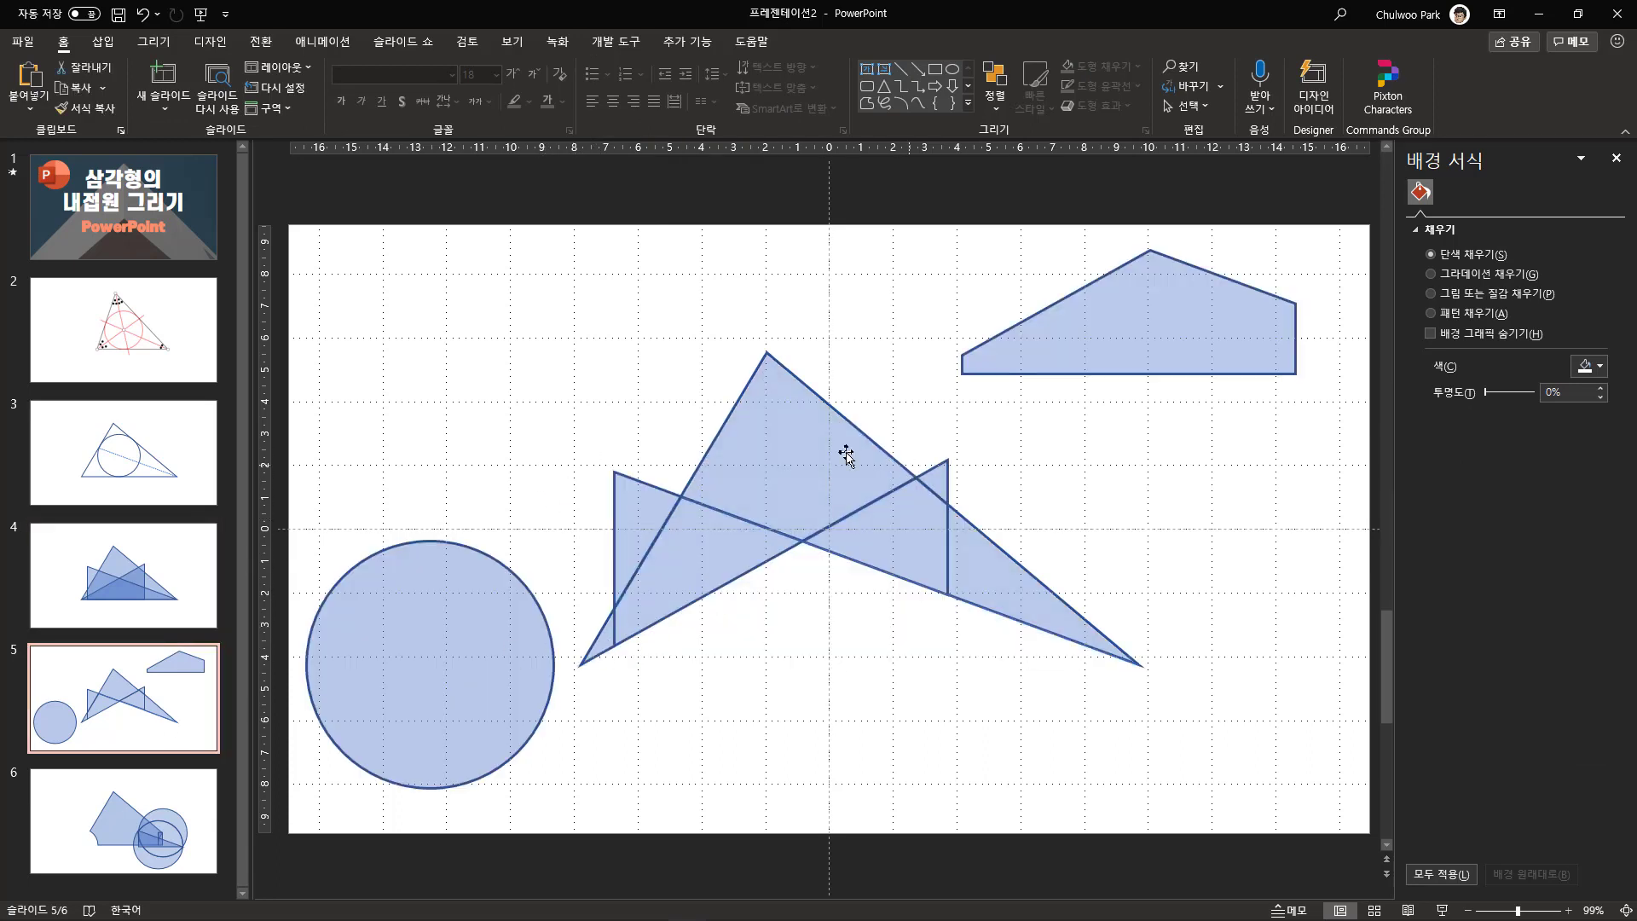
click(114, 38)
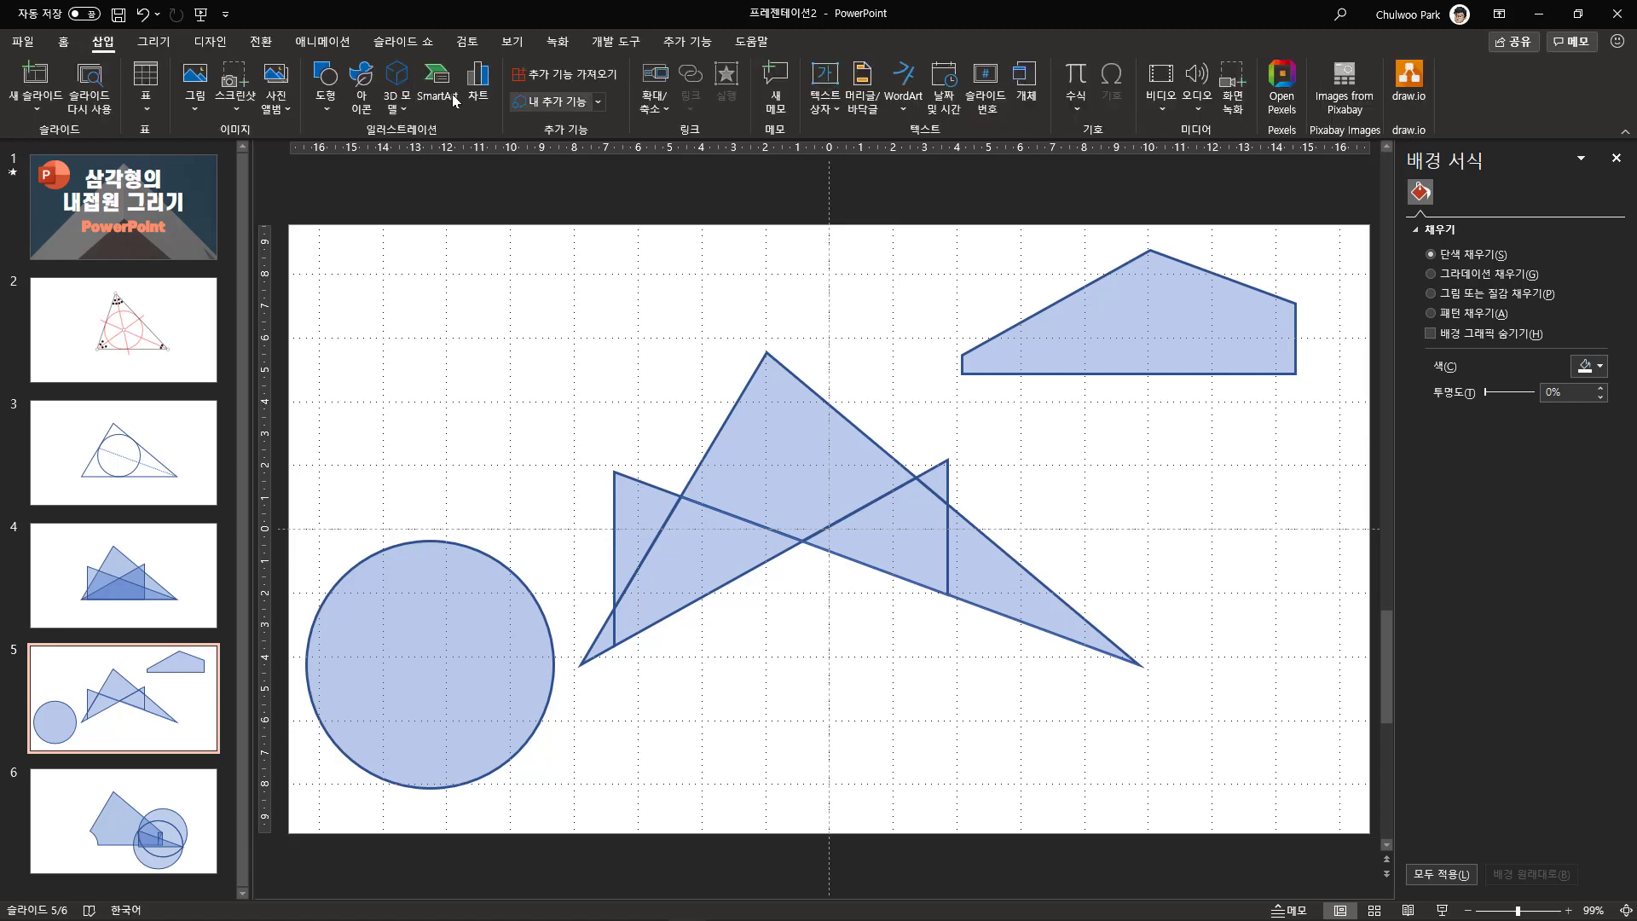
click(325, 86)
click(356, 155)
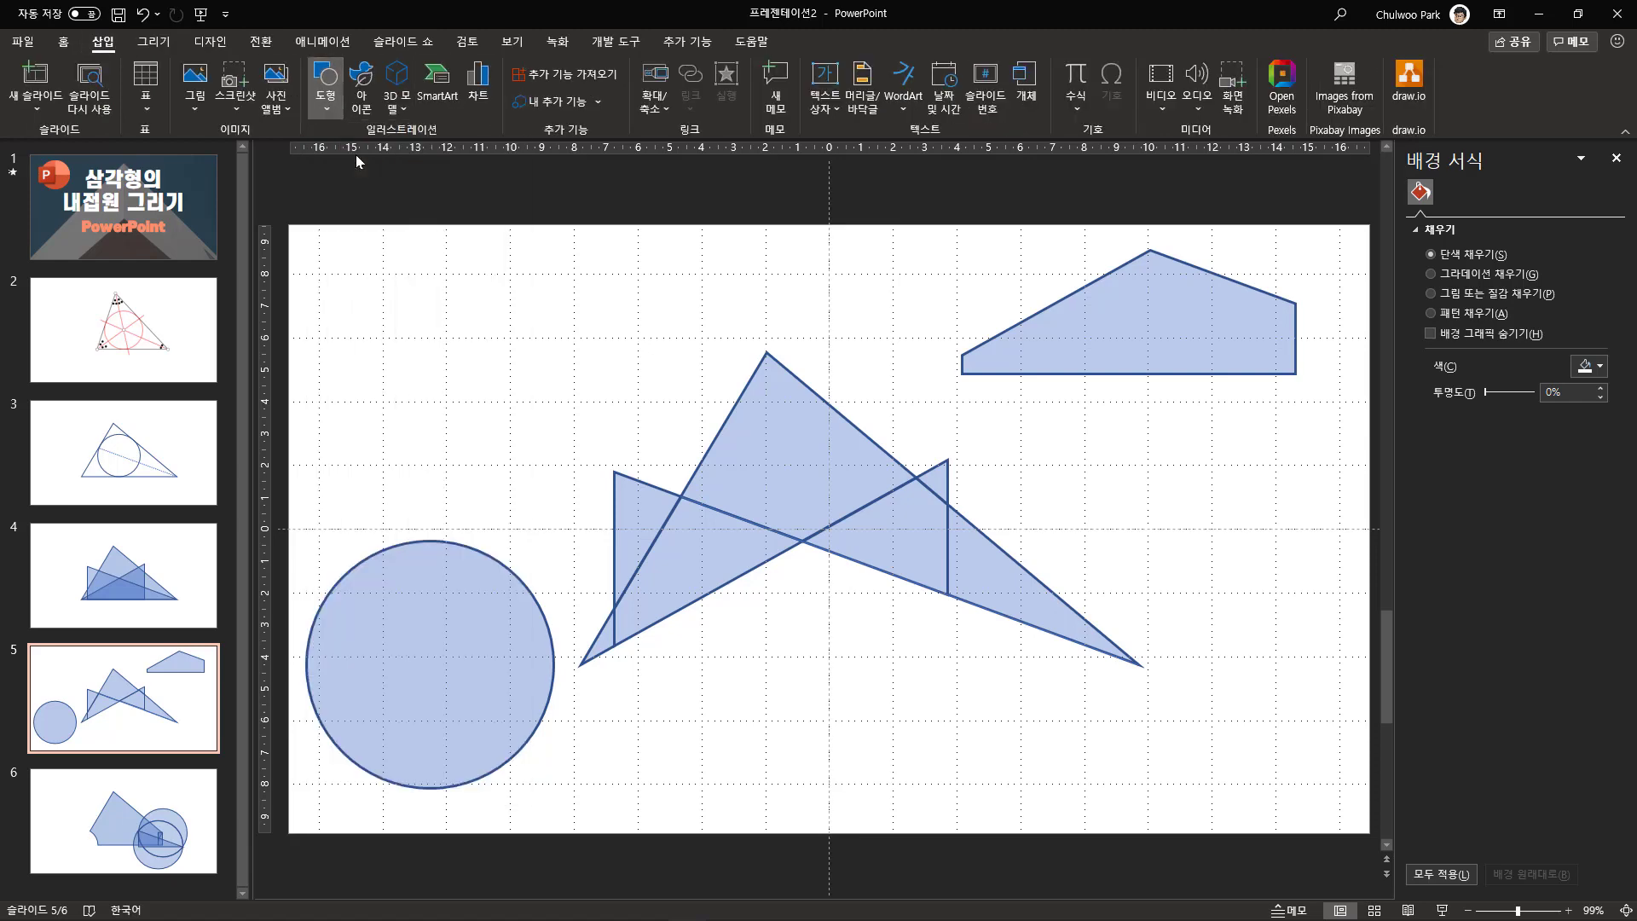
click(583, 666)
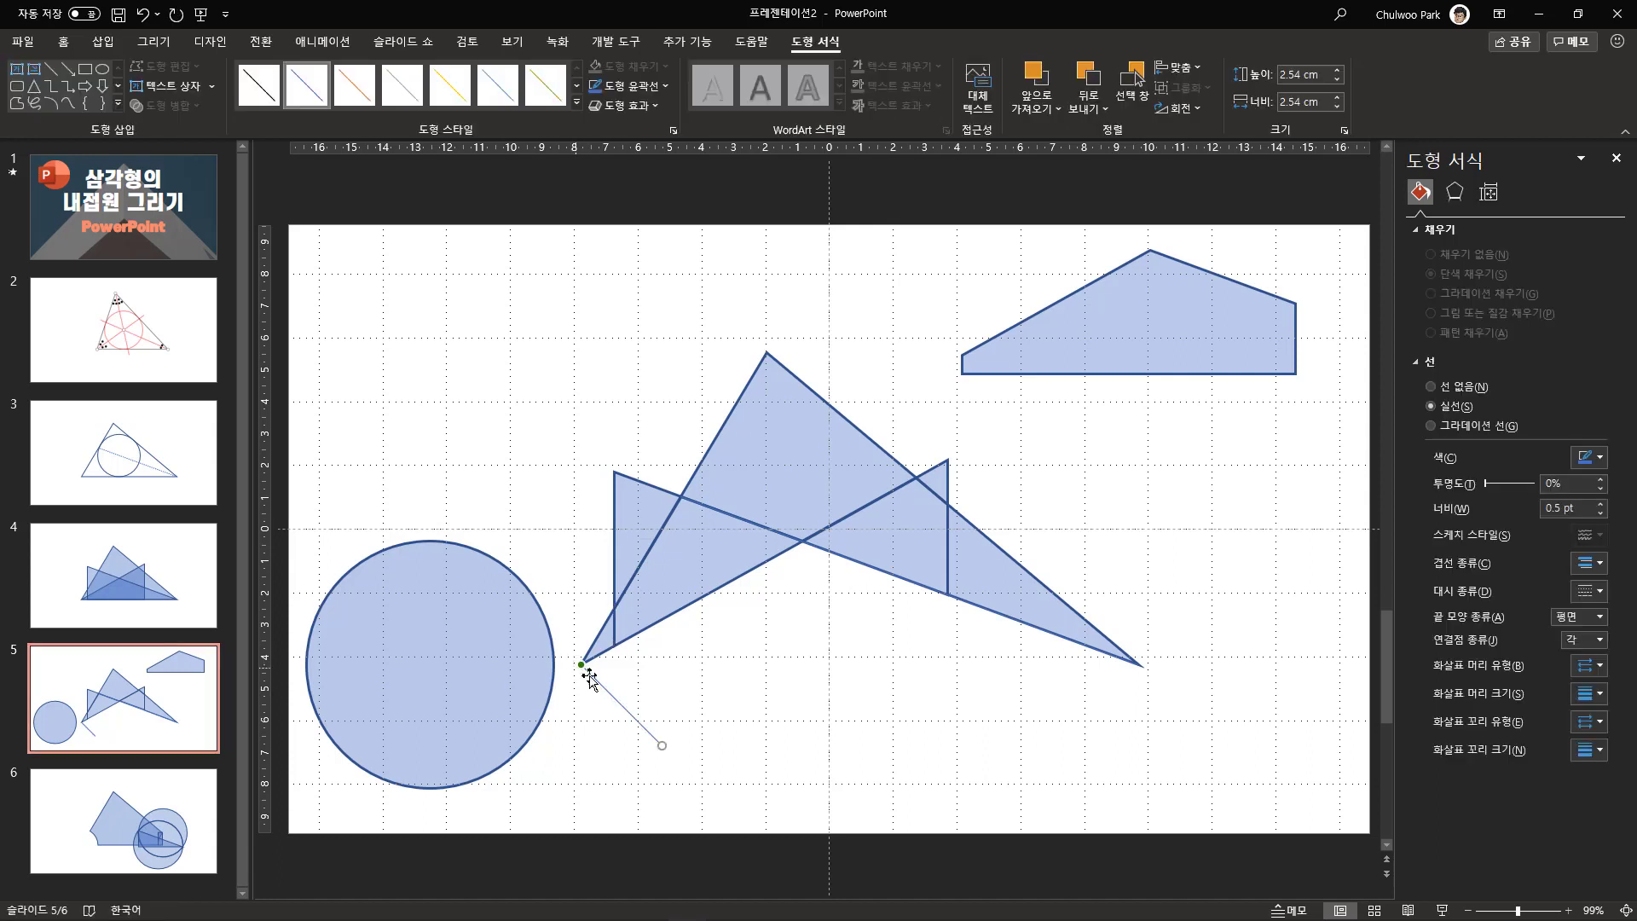
key(ctrl+z)
mouse_move(581, 664)
mouse_down()
mouse_move(899, 511)
mouse_move(916, 478)
mouse_up()
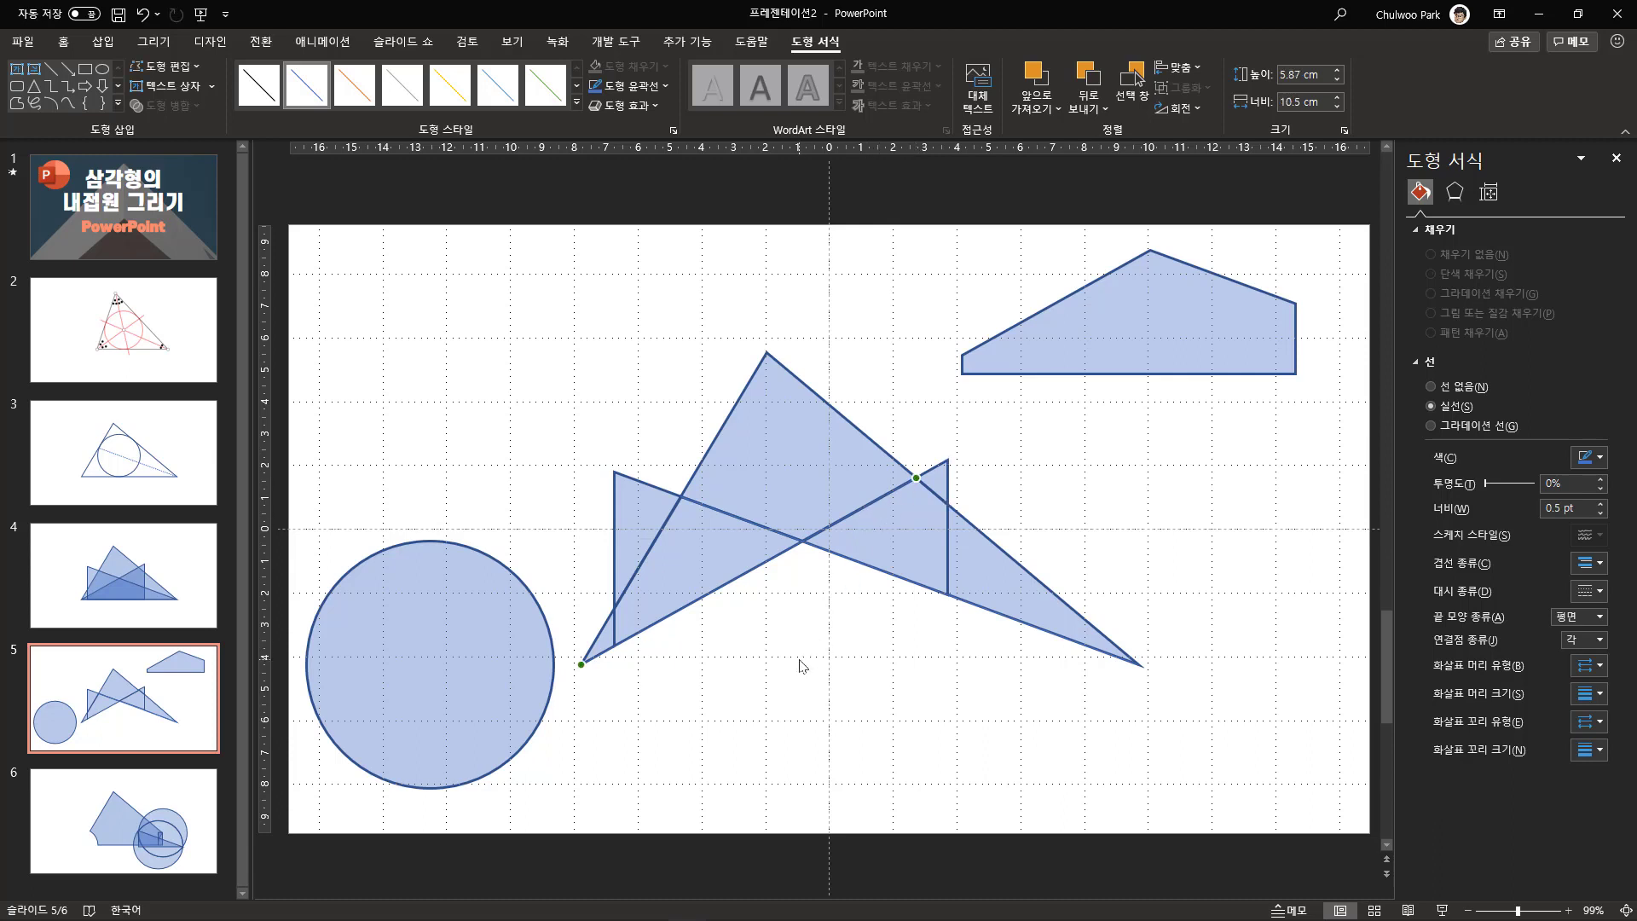
Paste the lower-left corner's bisector line onto slide 3 and set its weight to 1½ pt.
click(124, 460)
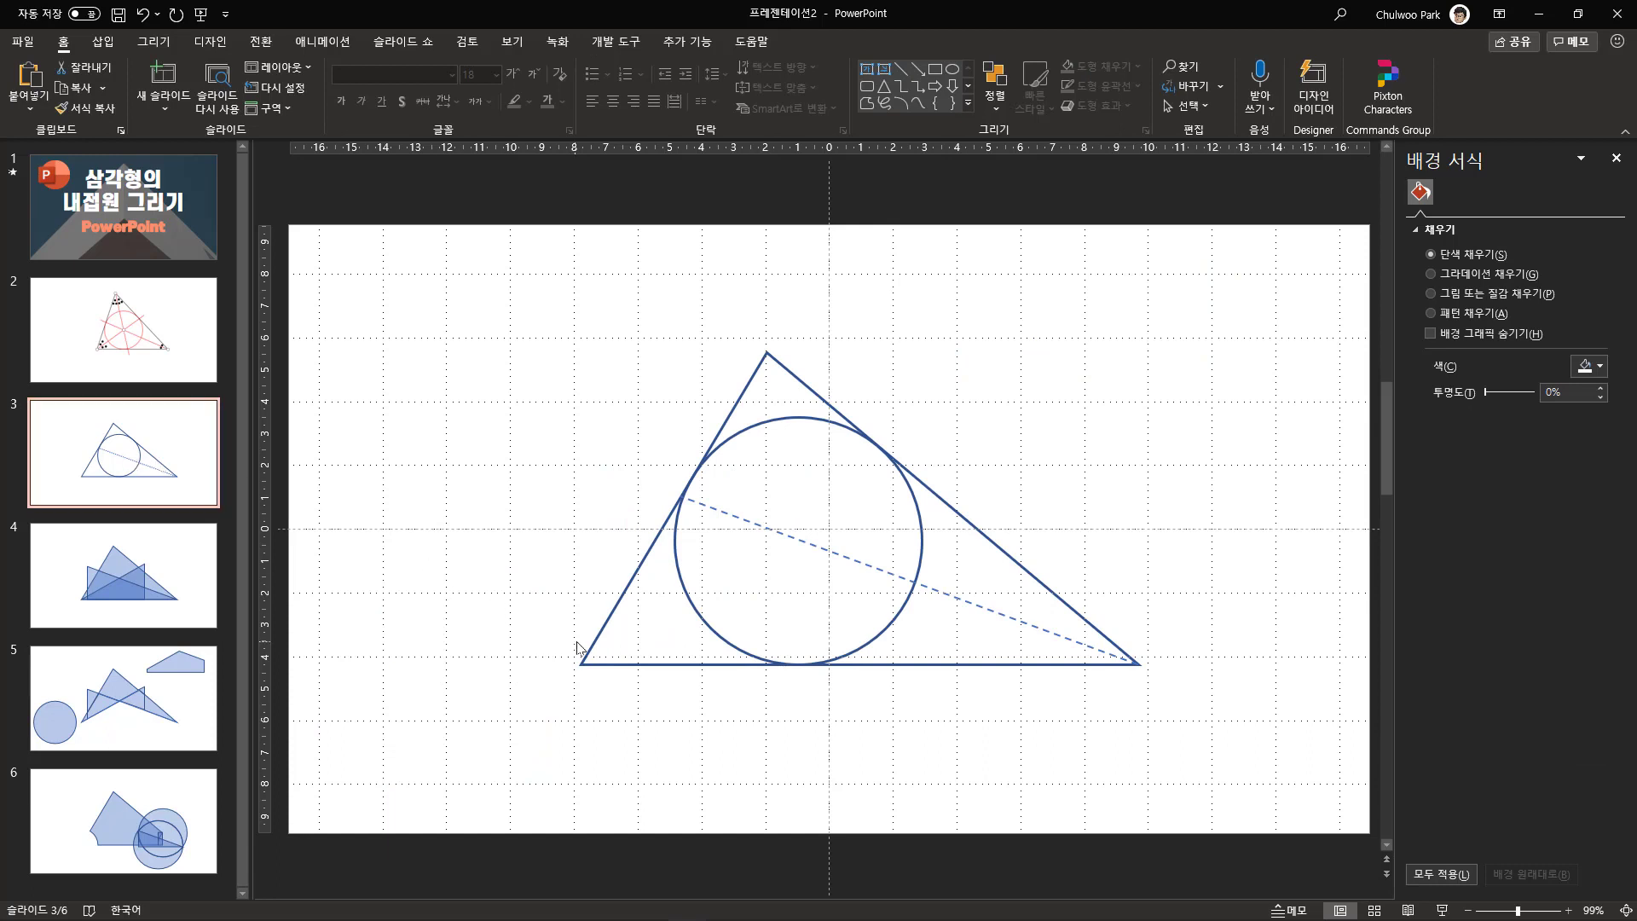
key(ctrl+v)
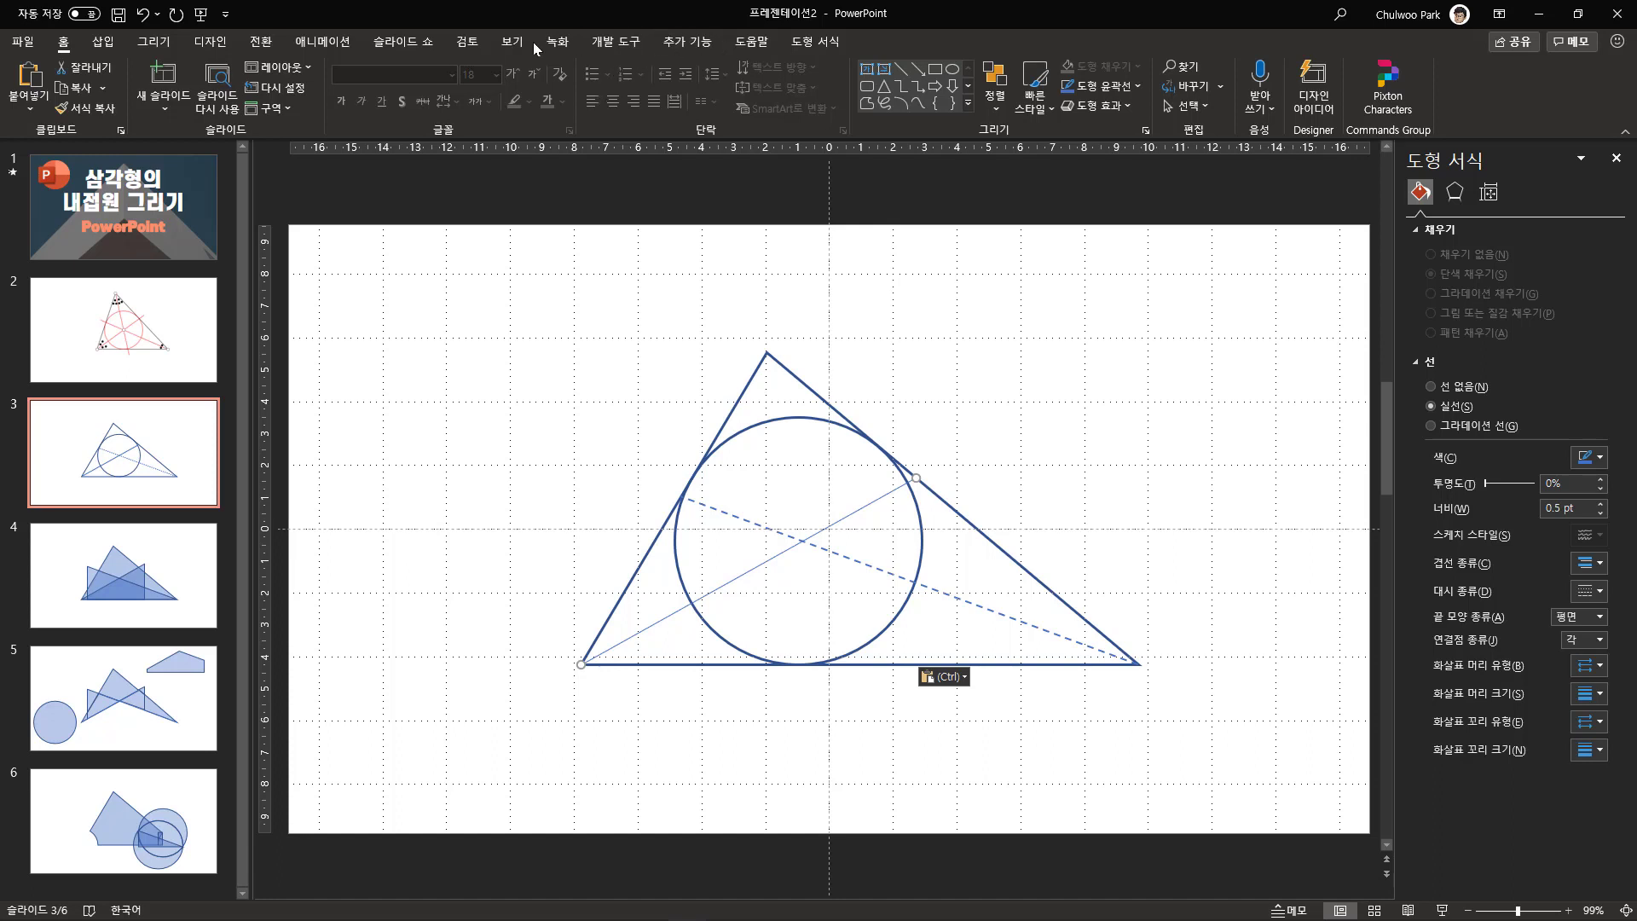
click(808, 41)
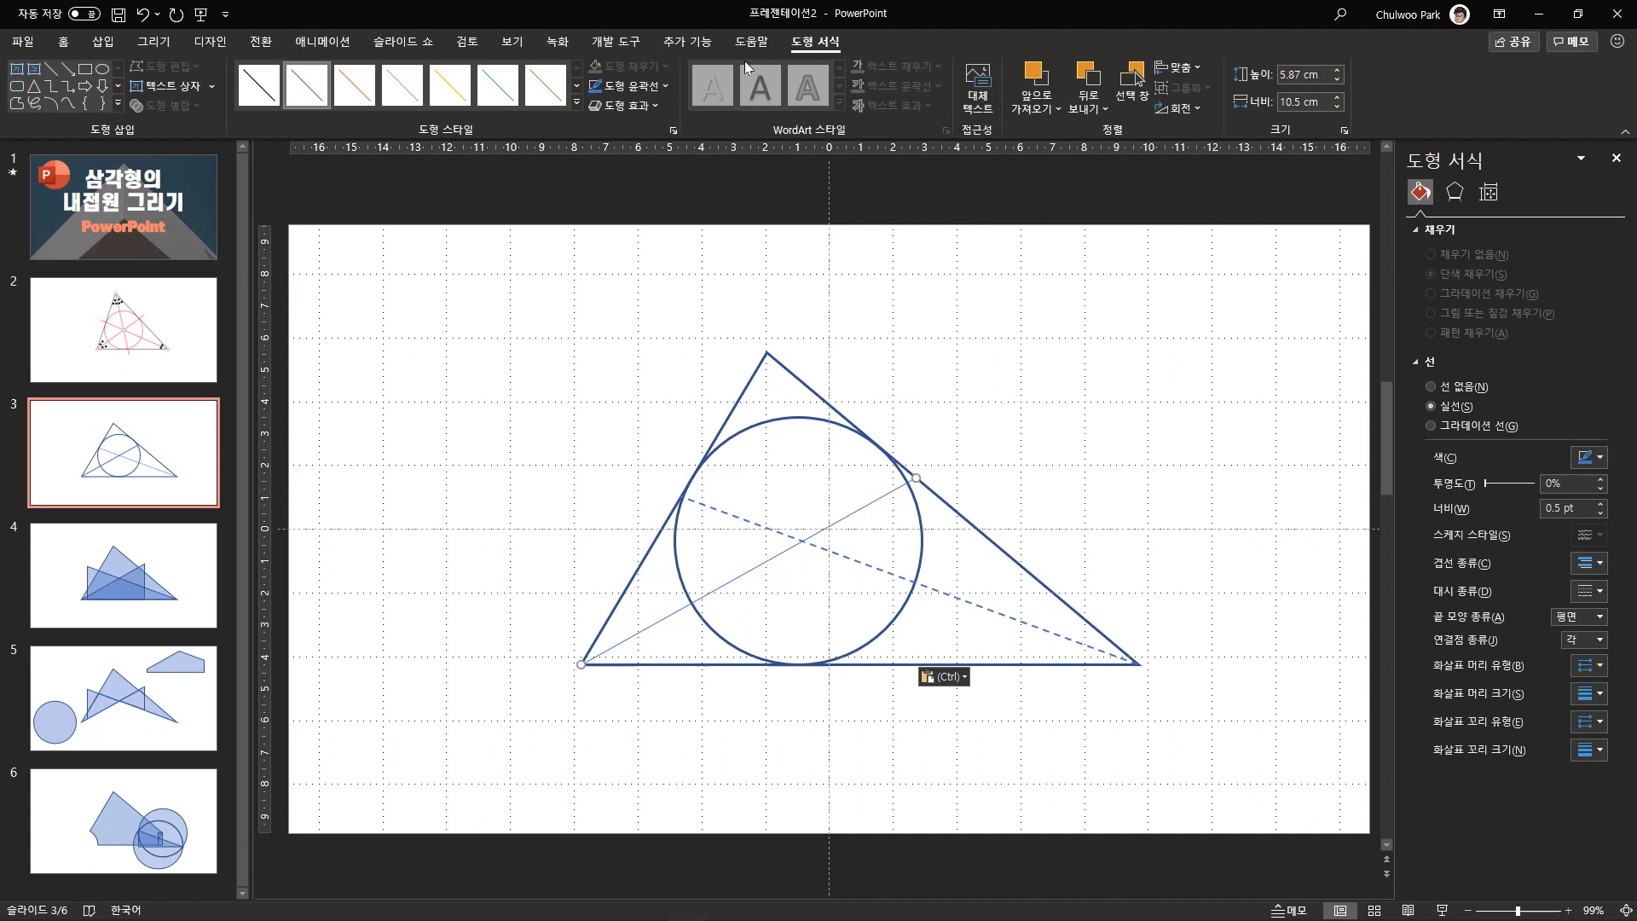
click(665, 86)
mouse_move(687, 395)
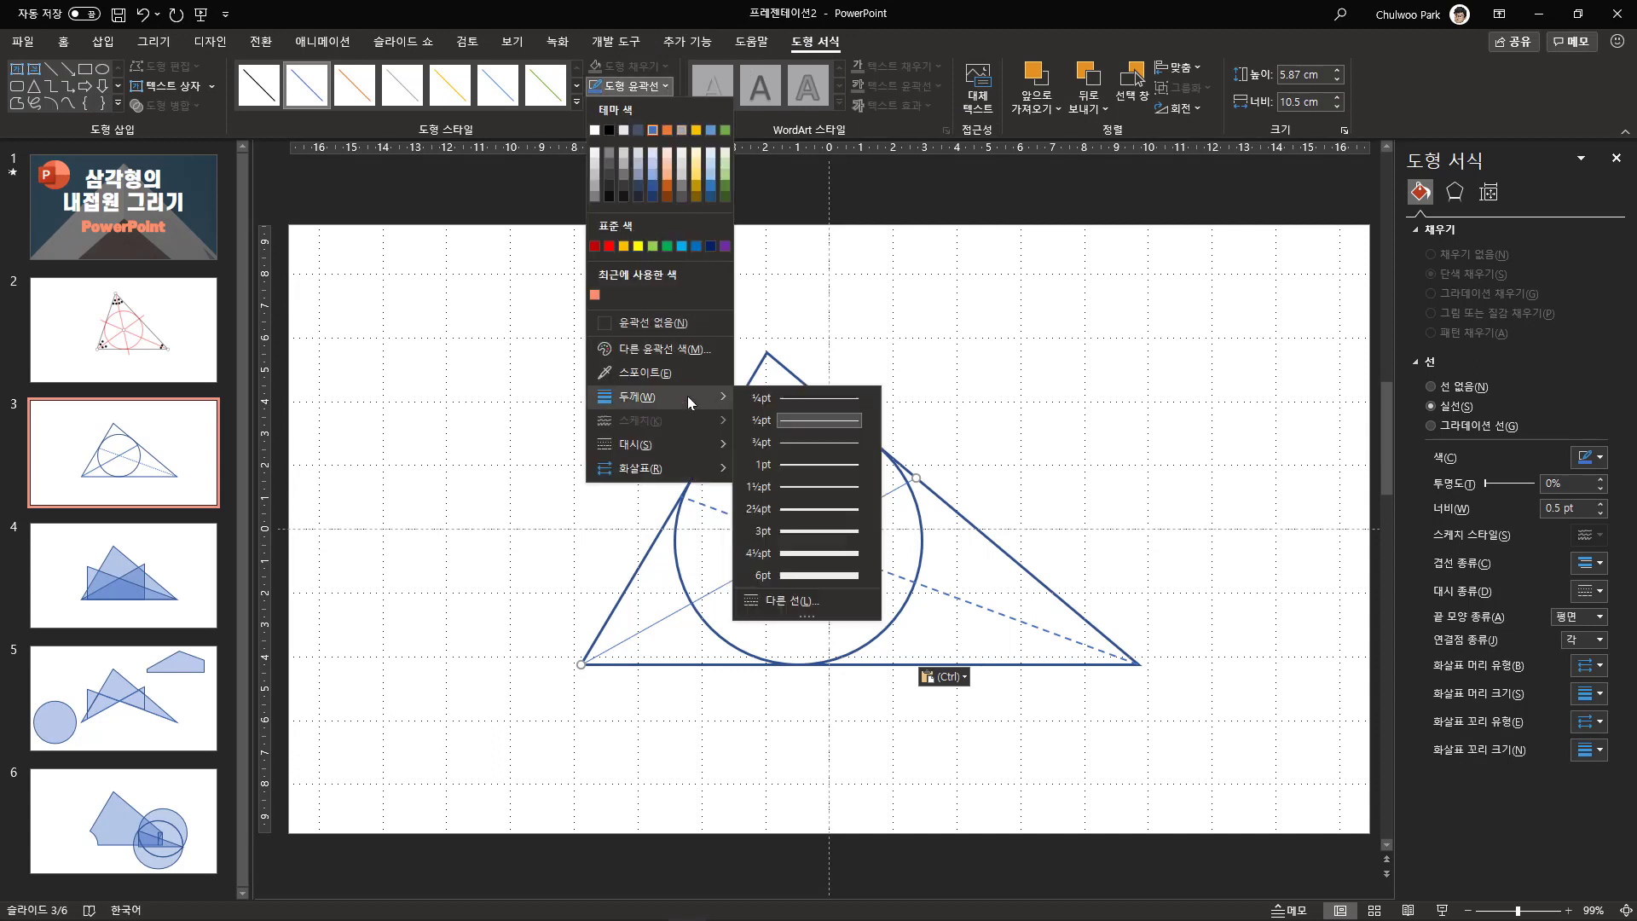
click(811, 489)
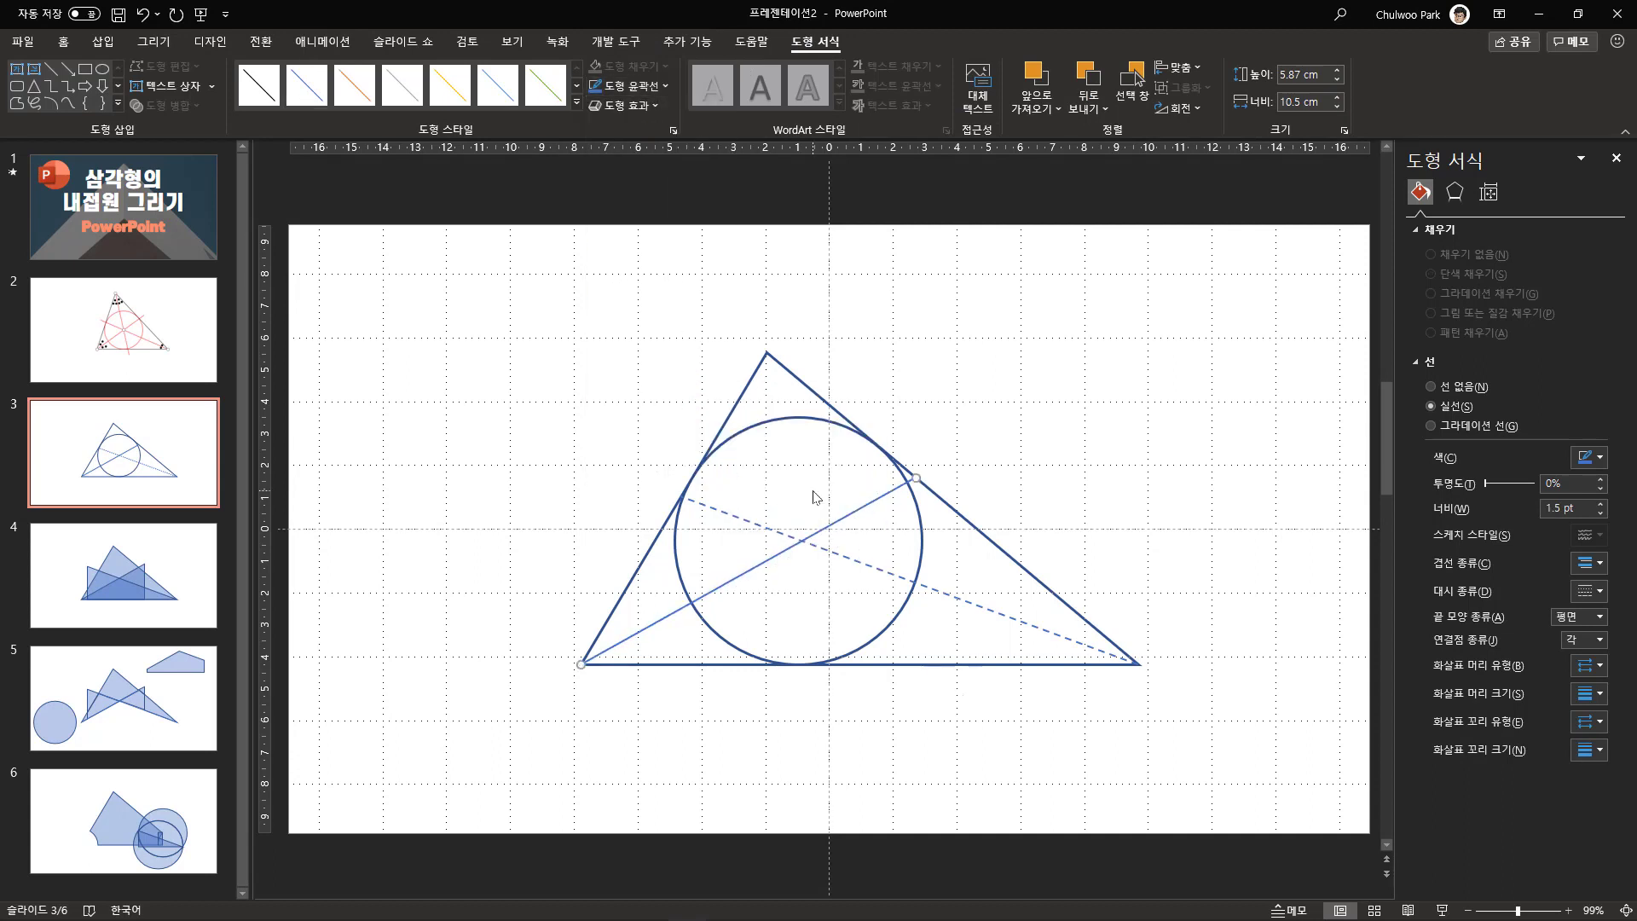
Give the lower-left corner's bisector line the same dashed style as the other bisector and deselect it.
click(667, 86)
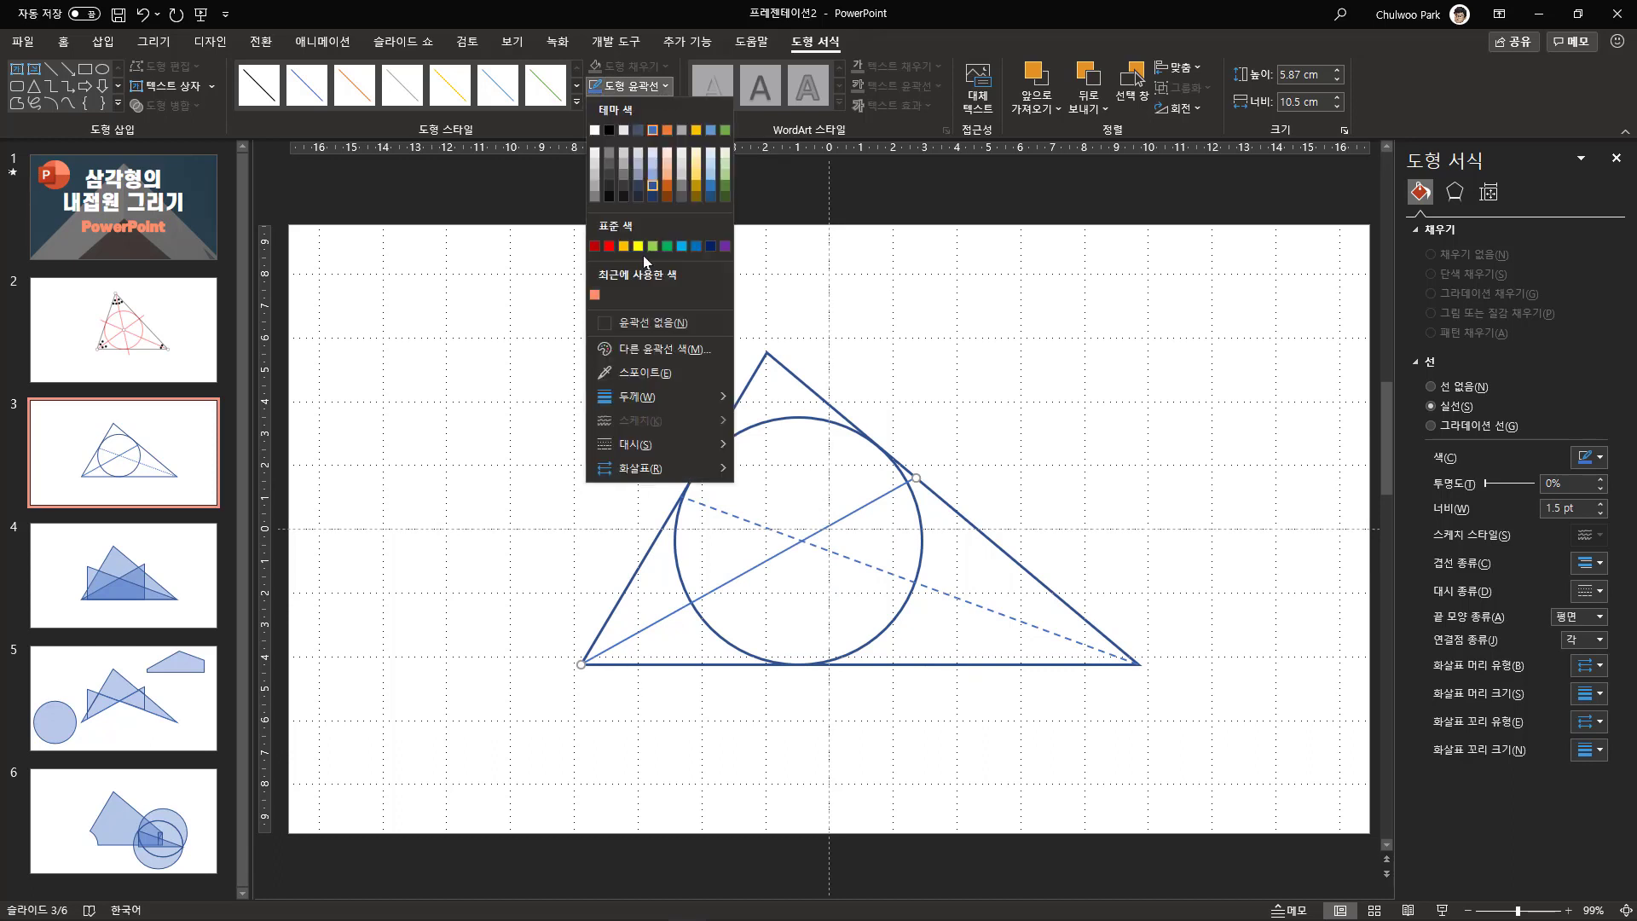
mouse_move(677, 448)
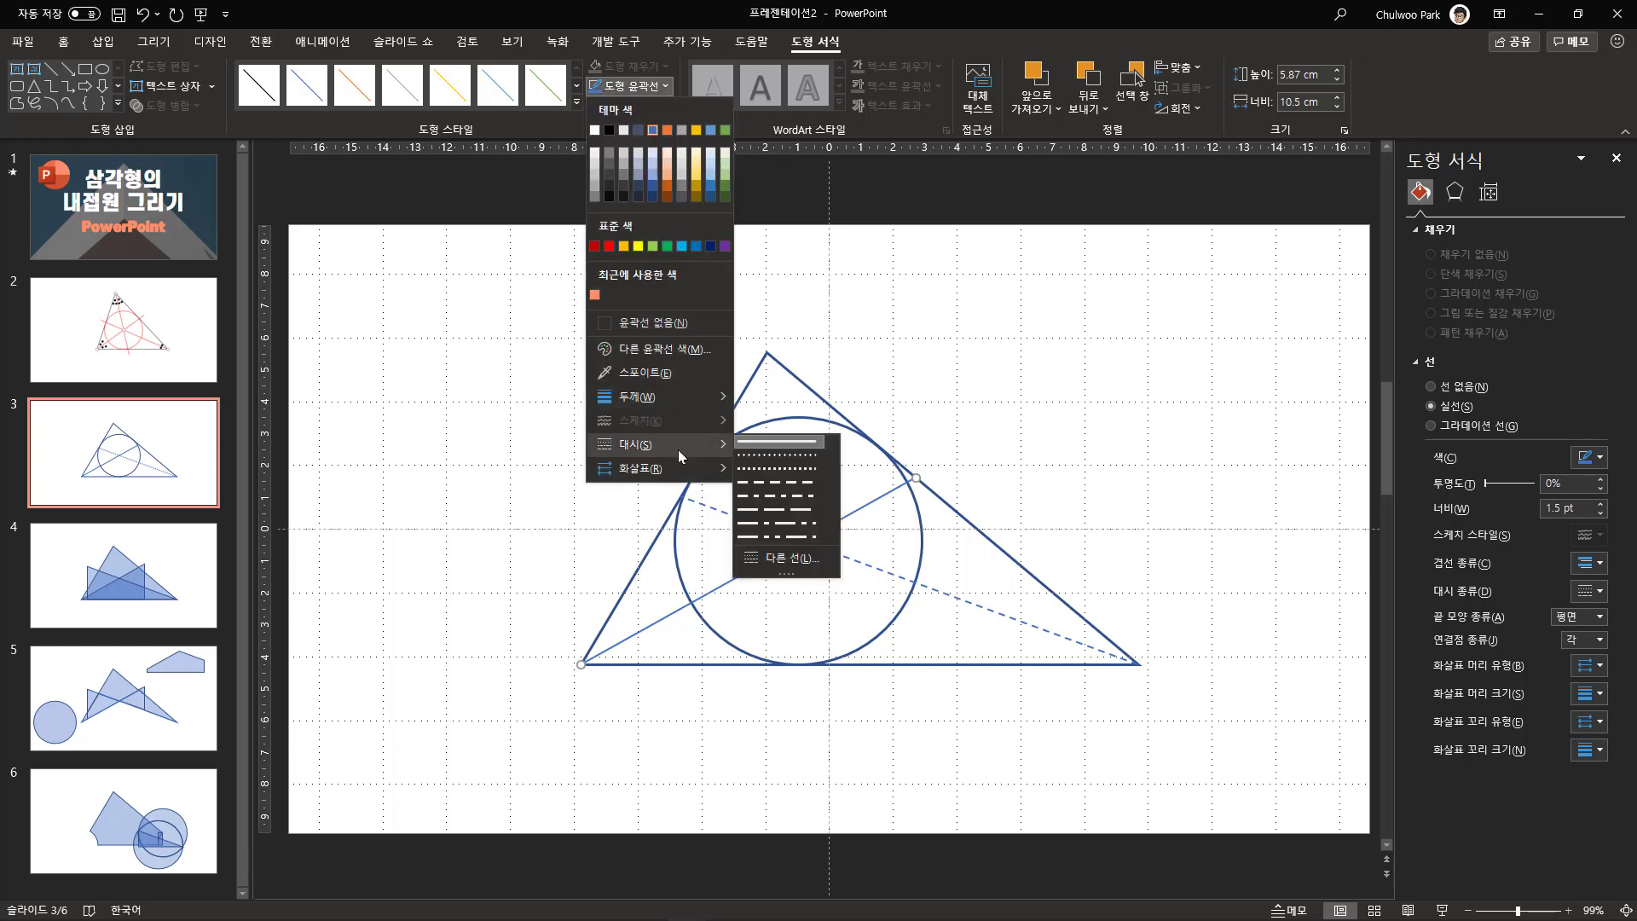
click(791, 482)
click(551, 541)
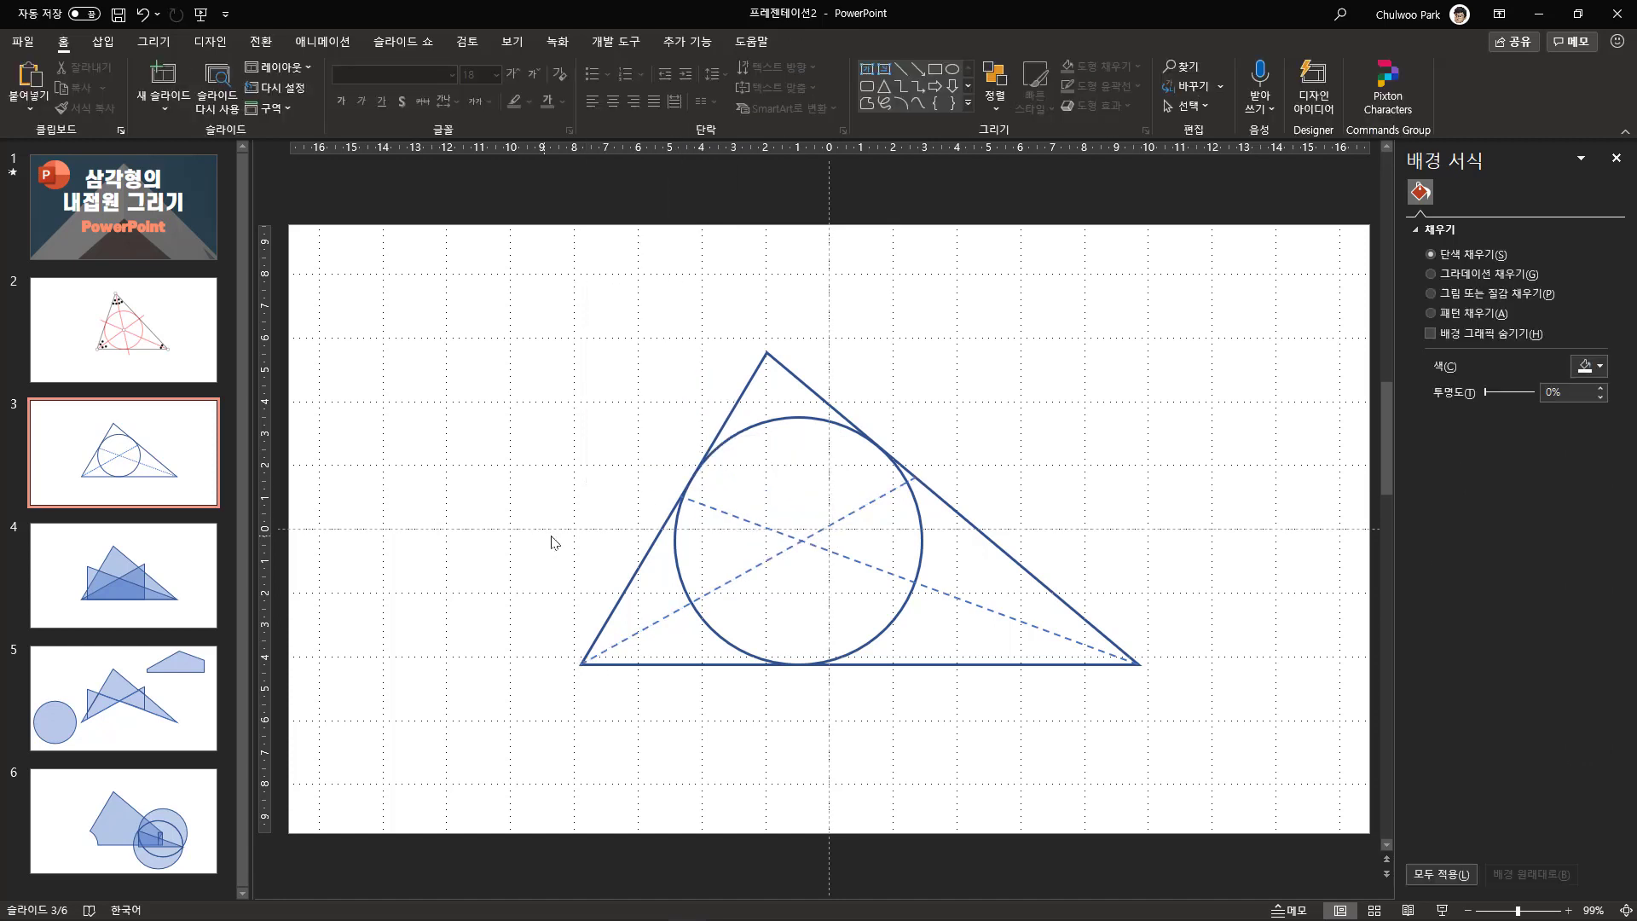
On slide 4, draw a straight line from the main triangle's apex through the bisectors' crossing point to its base.
click(135, 586)
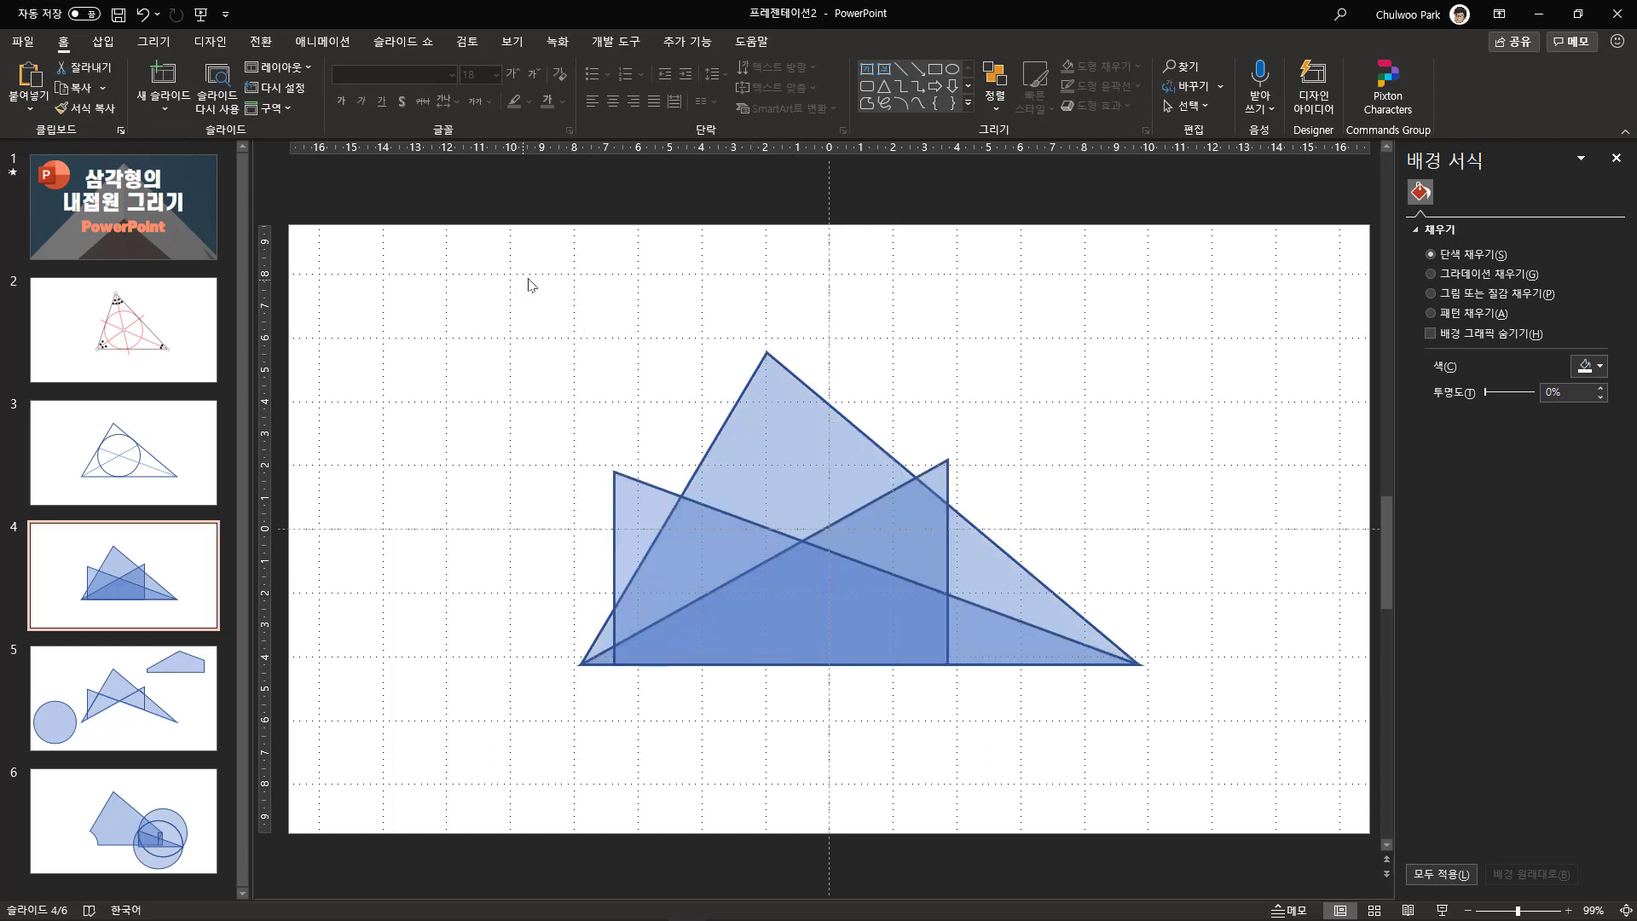
click(103, 41)
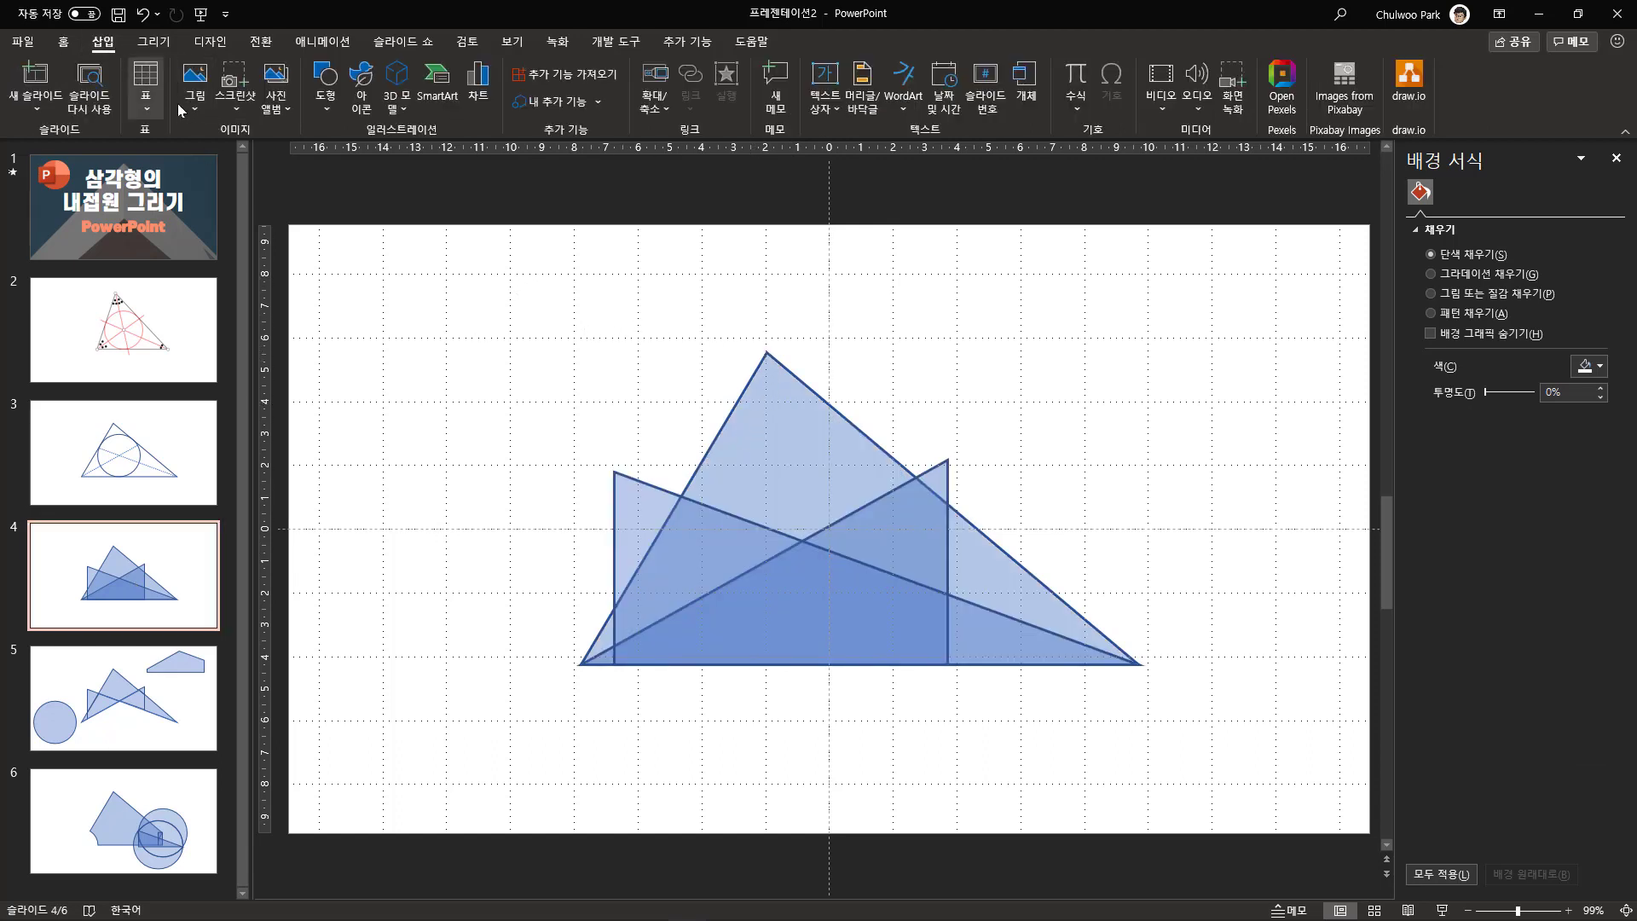
click(184, 107)
click(322, 93)
click(324, 85)
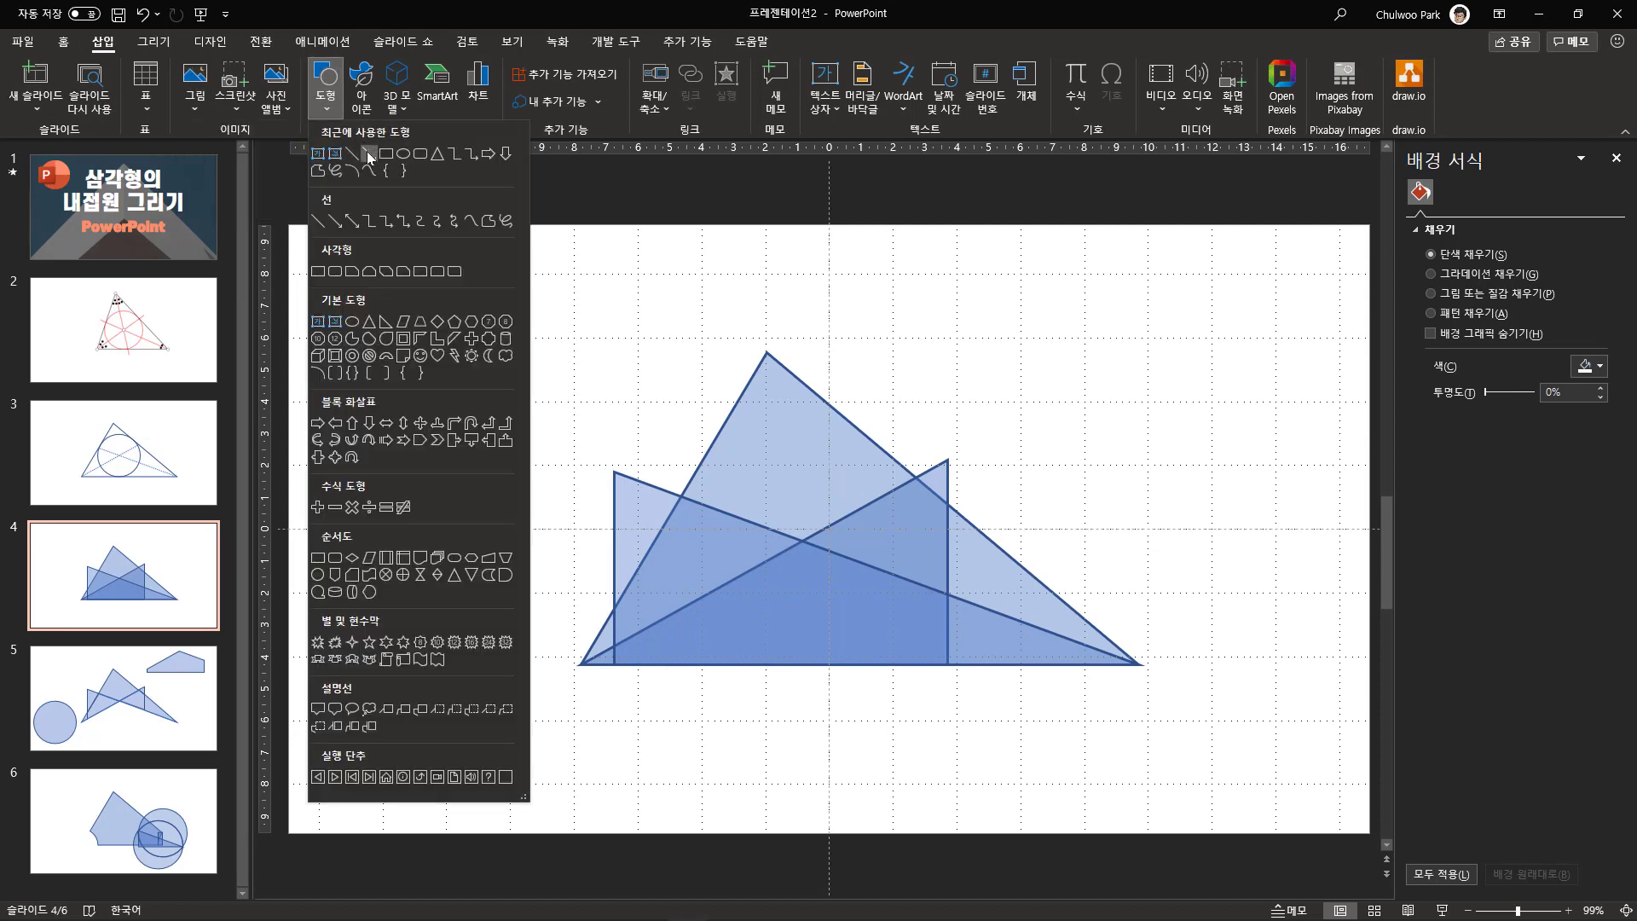
click(354, 151)
drag(530, 384, 766, 351)
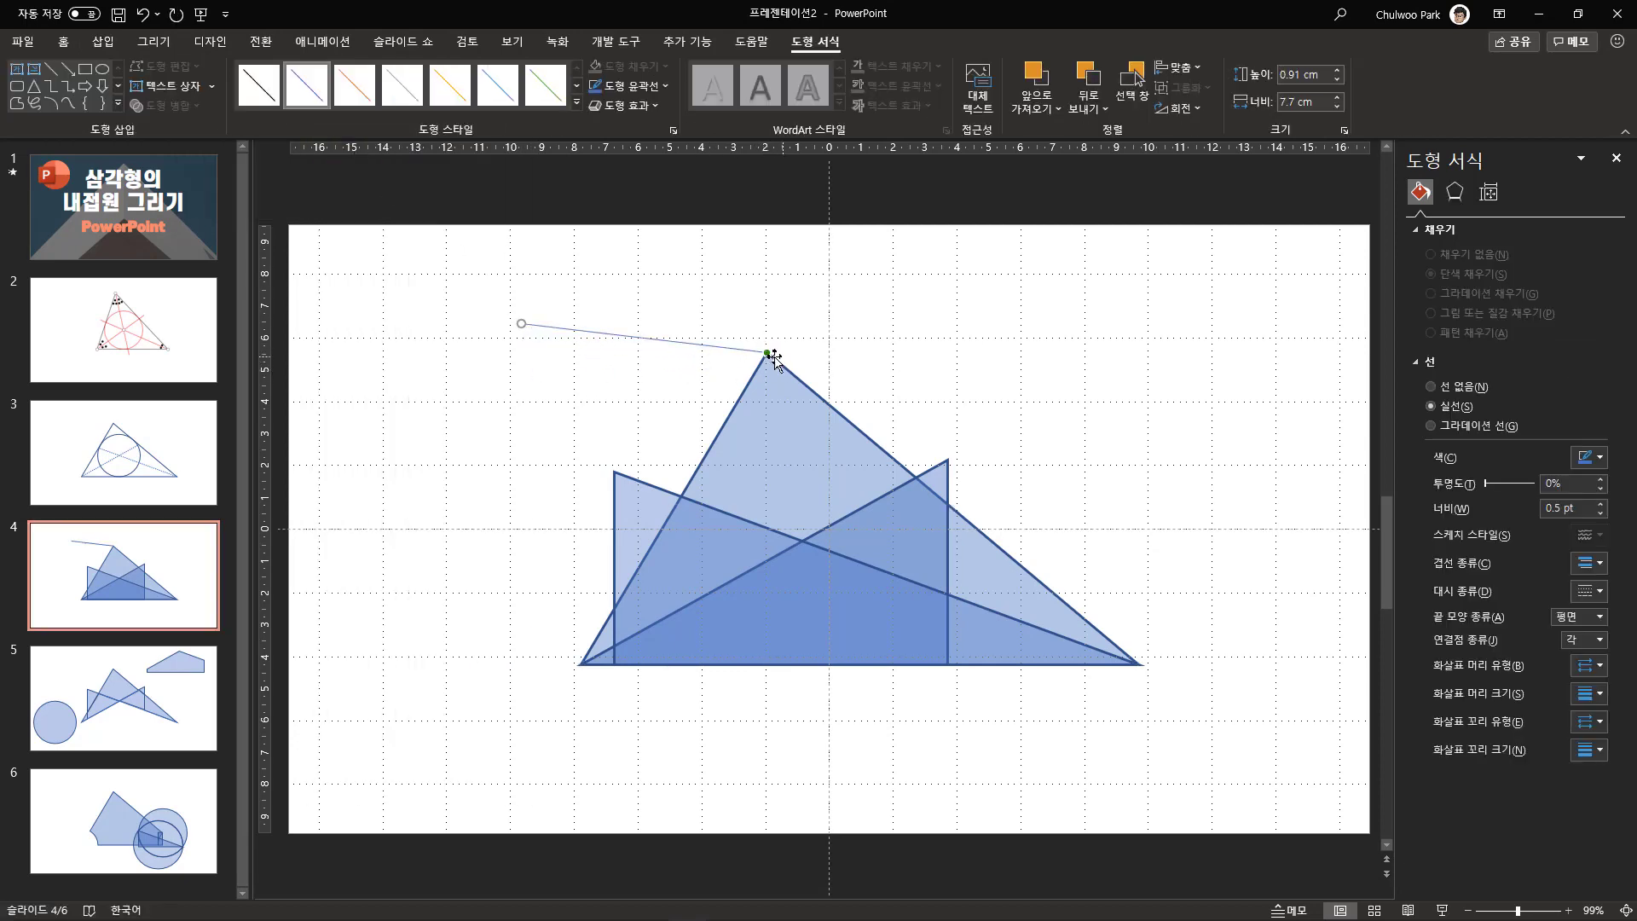
drag(522, 323, 828, 664)
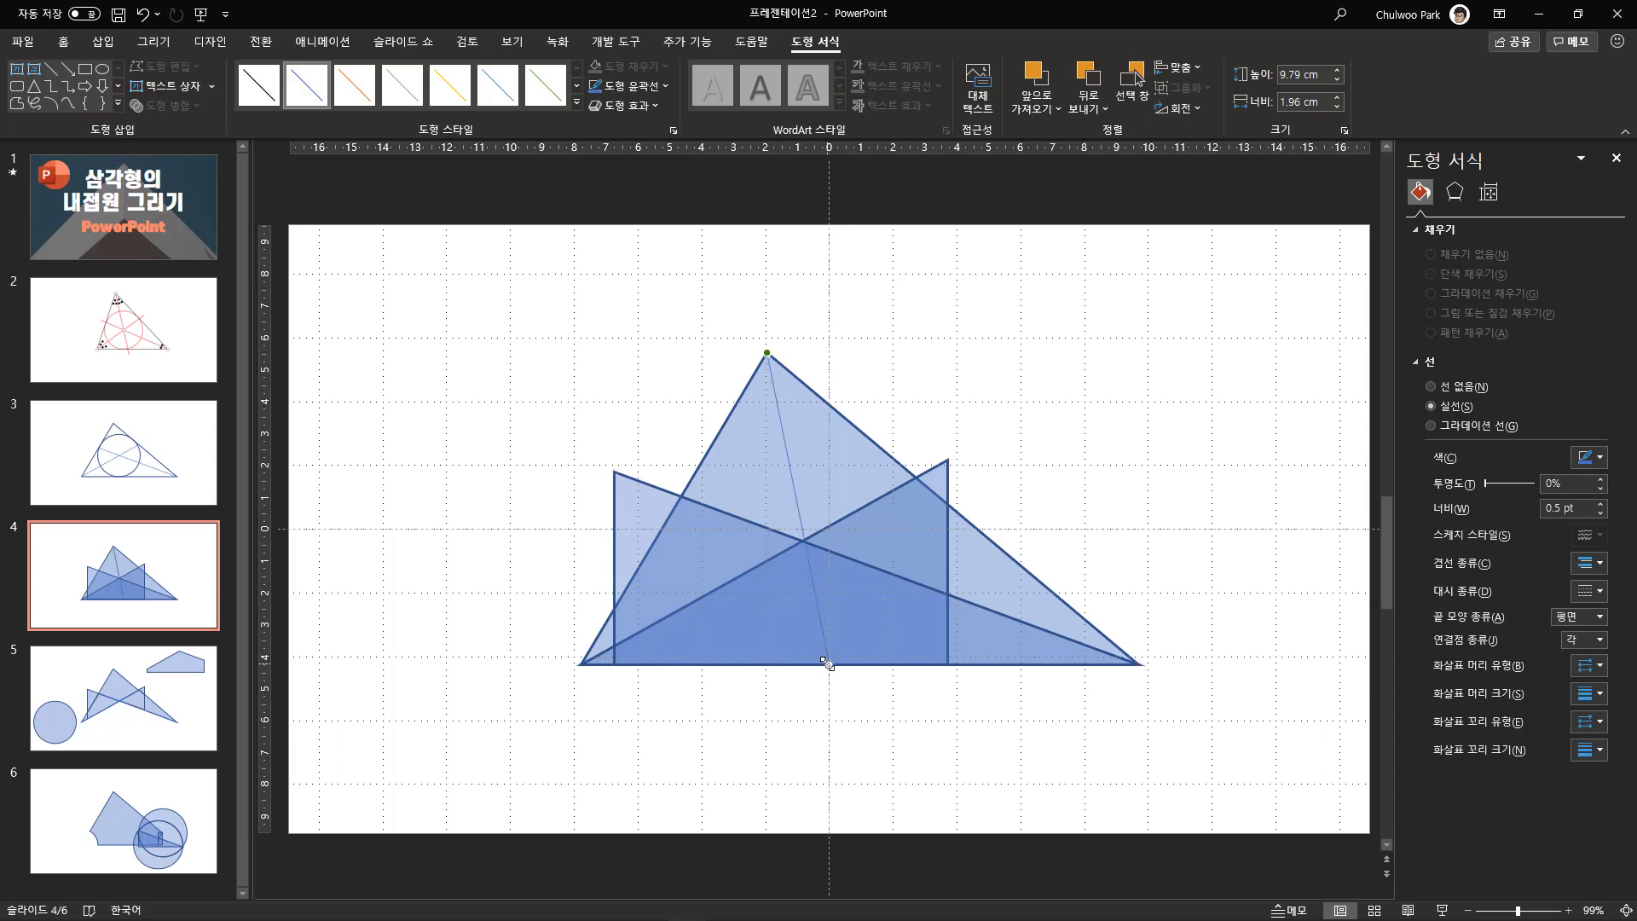
On slide 5, draw a straight line from the main triangle's apex to the point where the two bisectors cross.
click(137, 695)
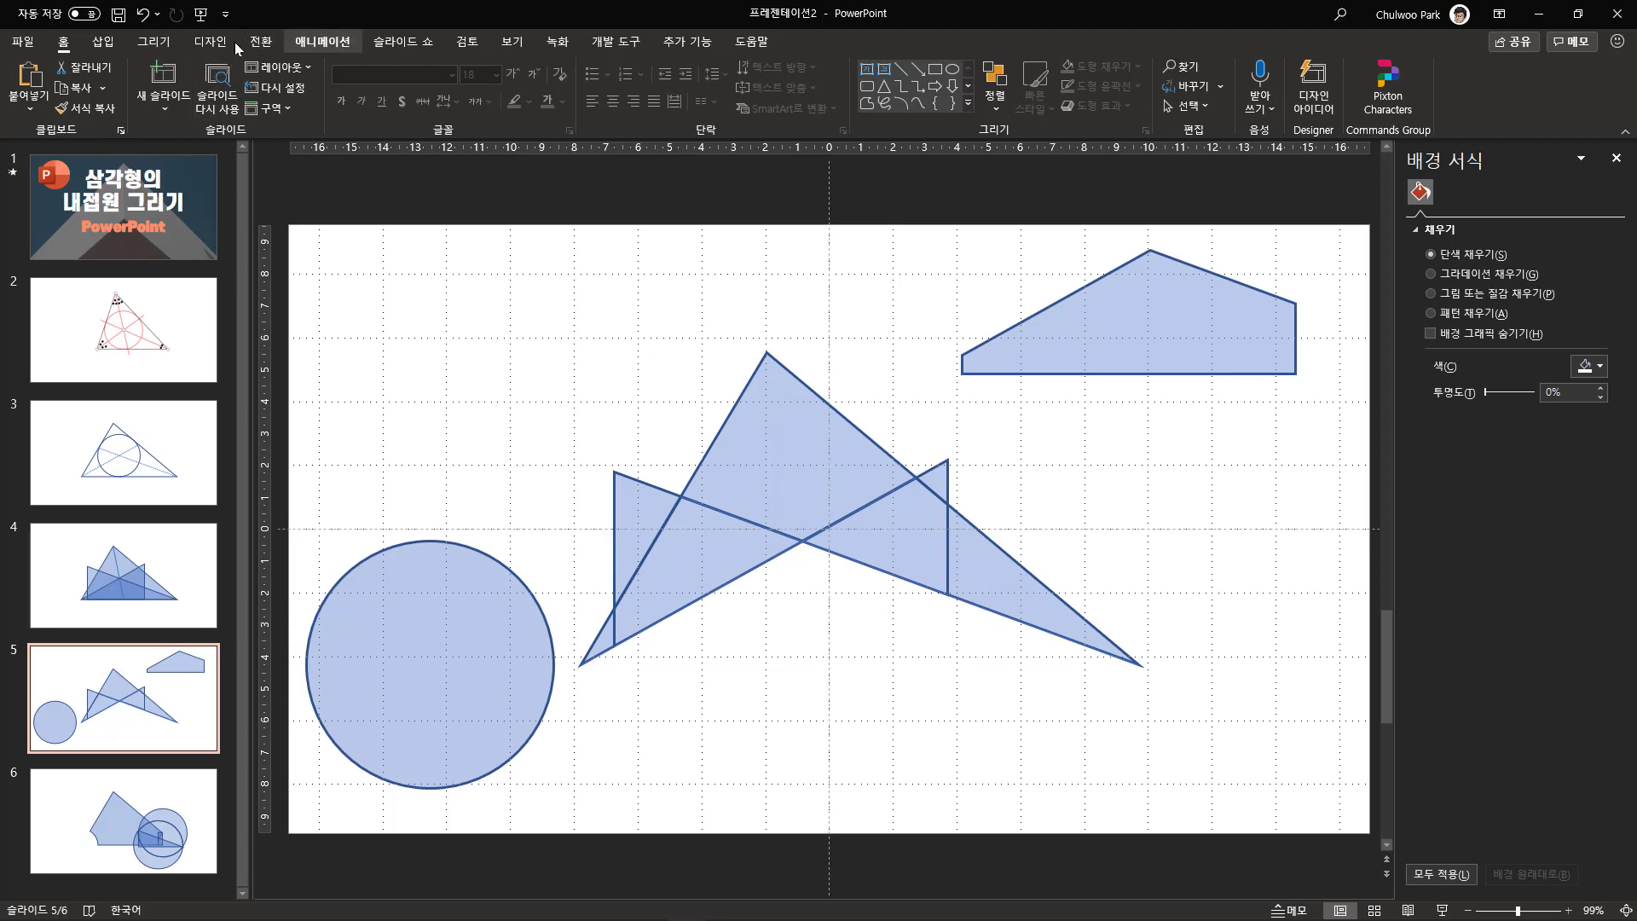
scroll(235, 47, down, 1)
click(329, 109)
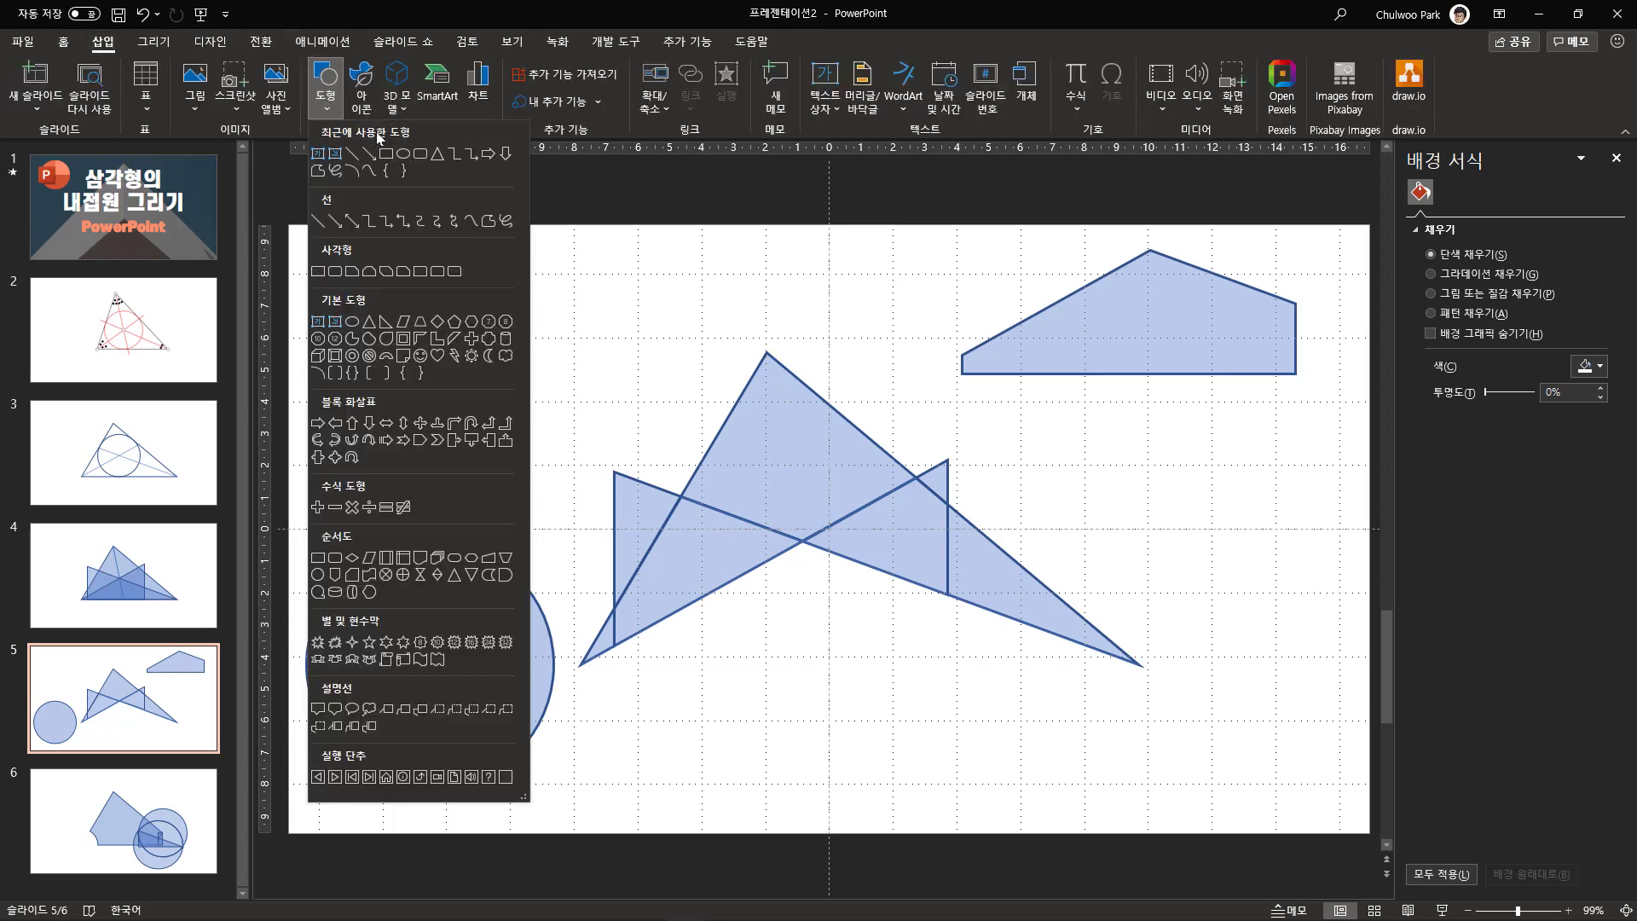
click(354, 156)
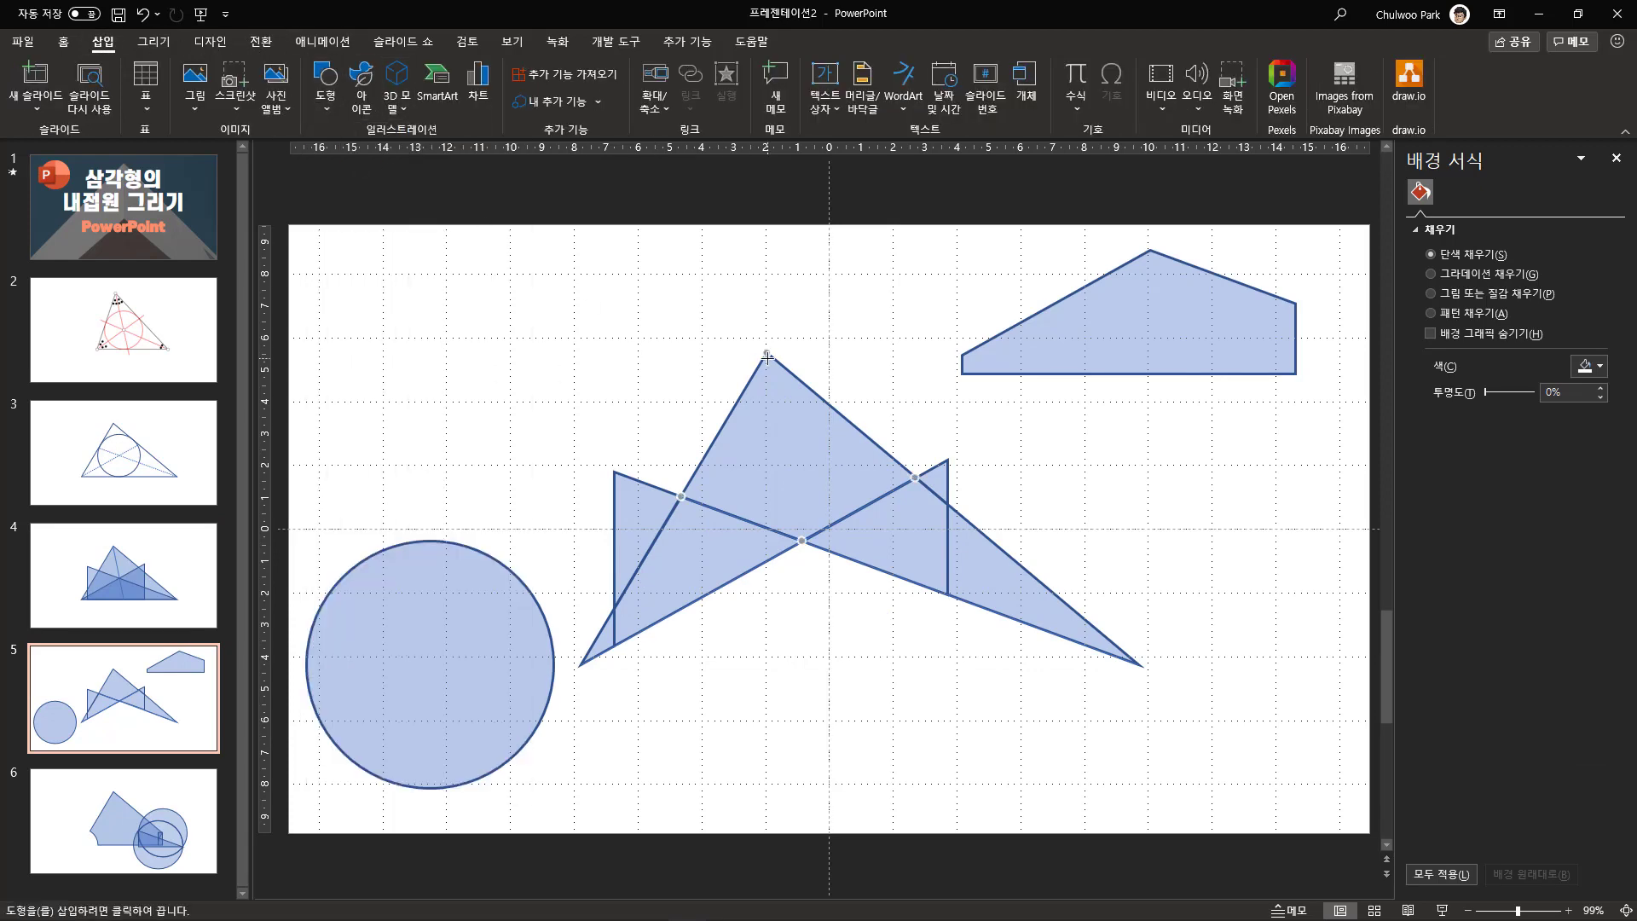
mouse_move(766, 352)
mouse_down()
mouse_move(818, 647)
mouse_move(826, 596)
mouse_move(803, 542)
mouse_up()
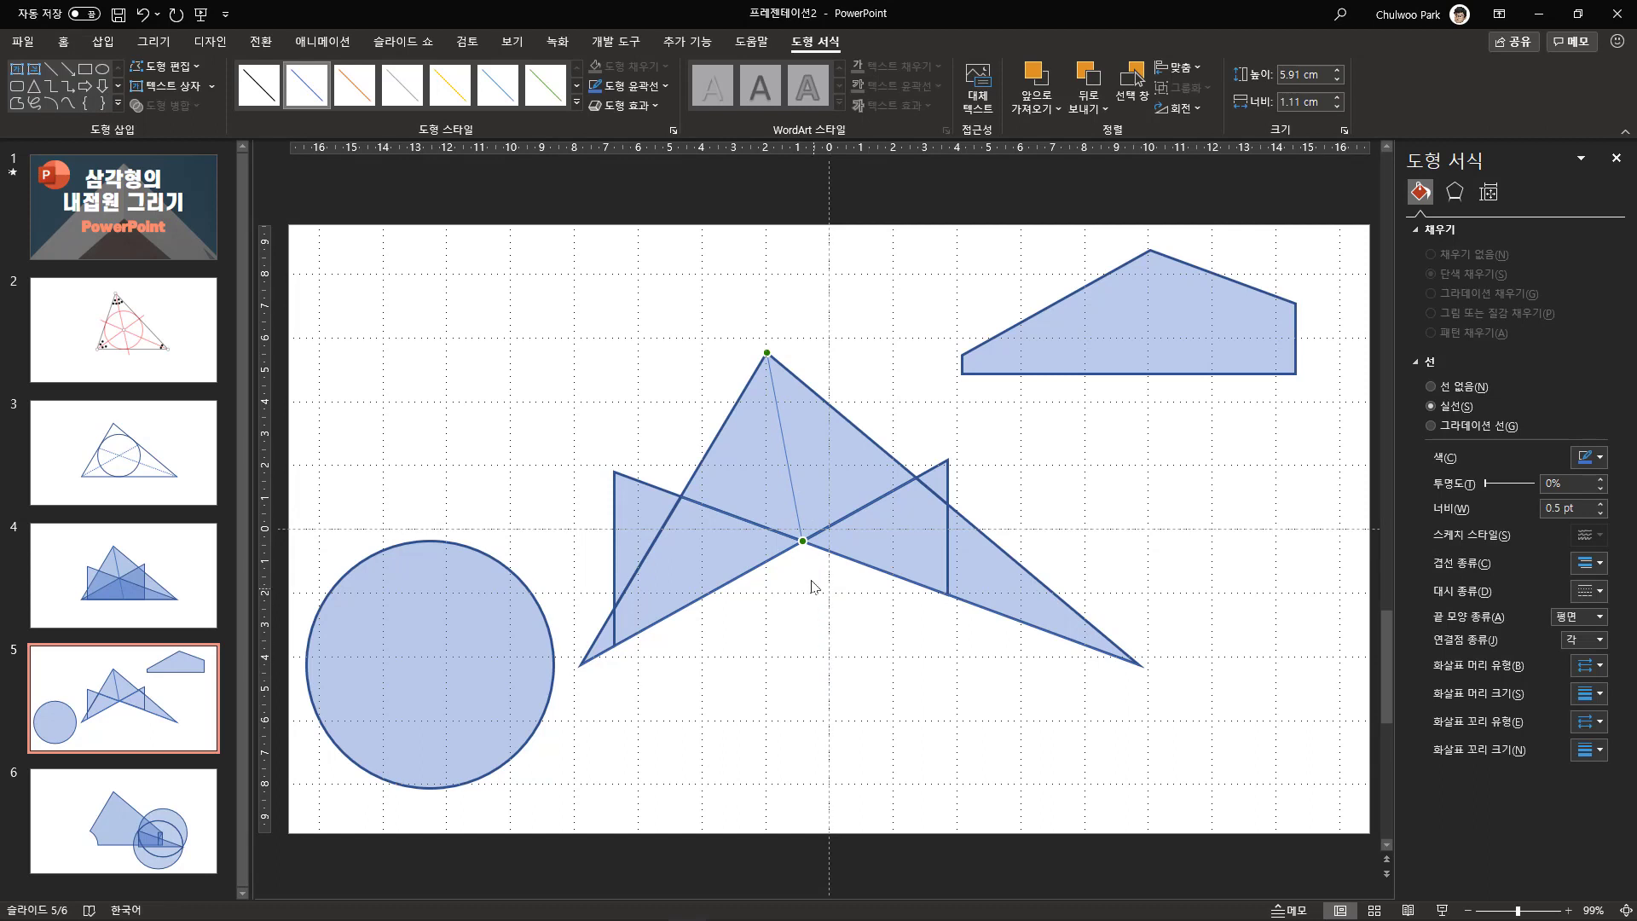
mouse_move(802, 541)
mouse_down()
mouse_move(841, 636)
mouse_move(811, 662)
mouse_move(866, 668)
mouse_move(803, 543)
mouse_up()
Paste the apex line onto slide 3 and copy the lower-left dashed bisector's formatting onto it.
click(156, 455)
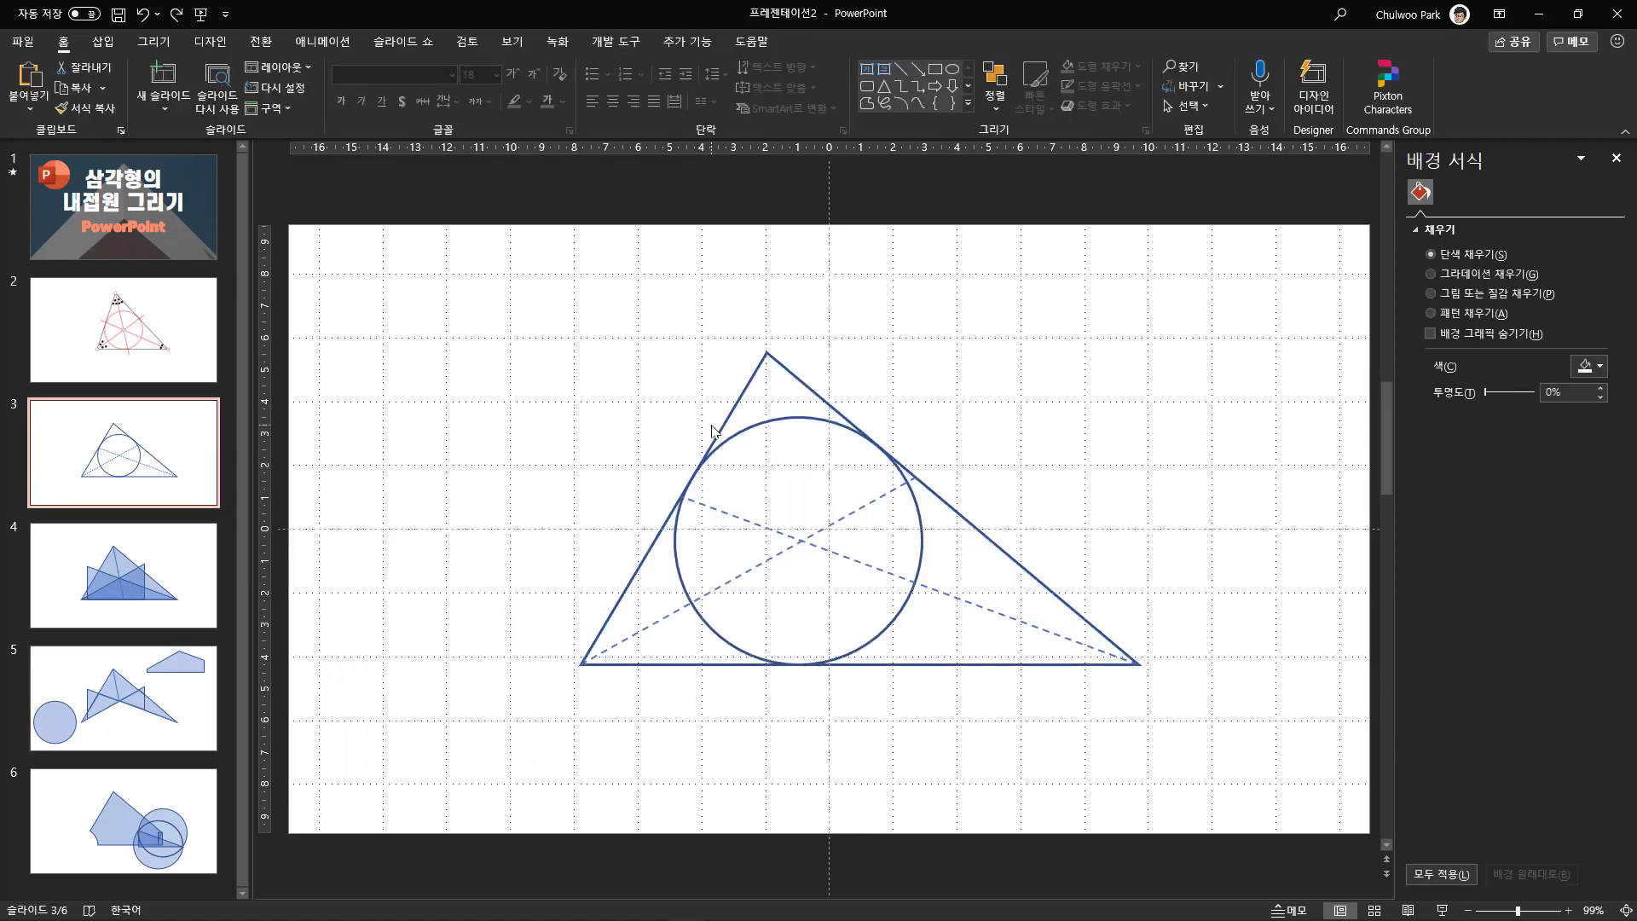
key(ctrl+v)
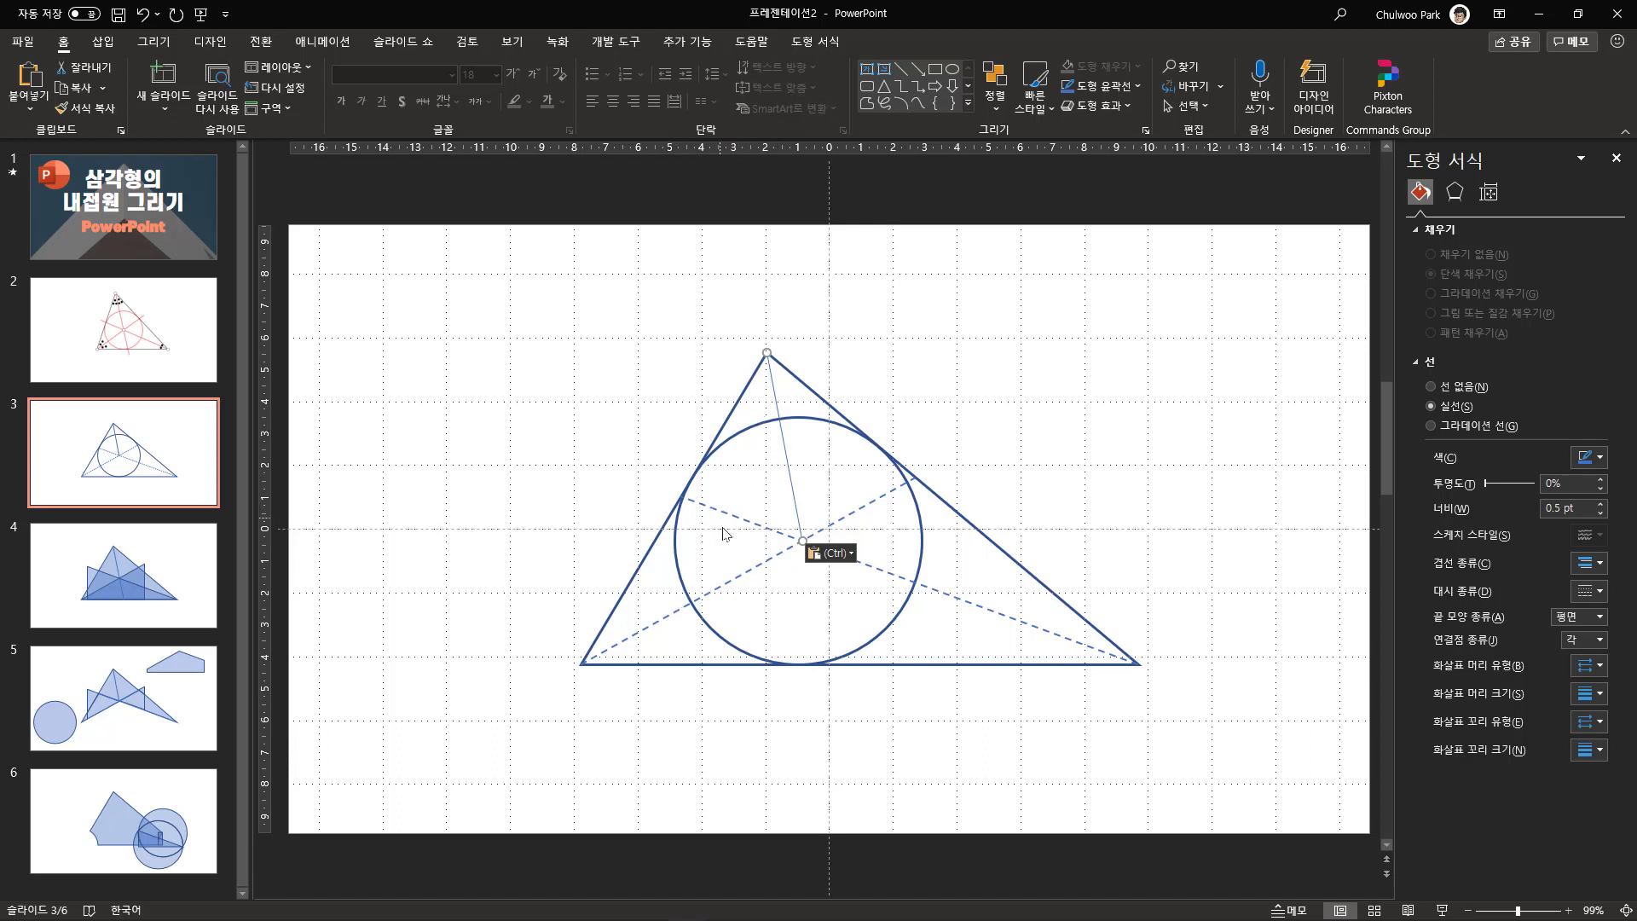
click(661, 620)
click(90, 108)
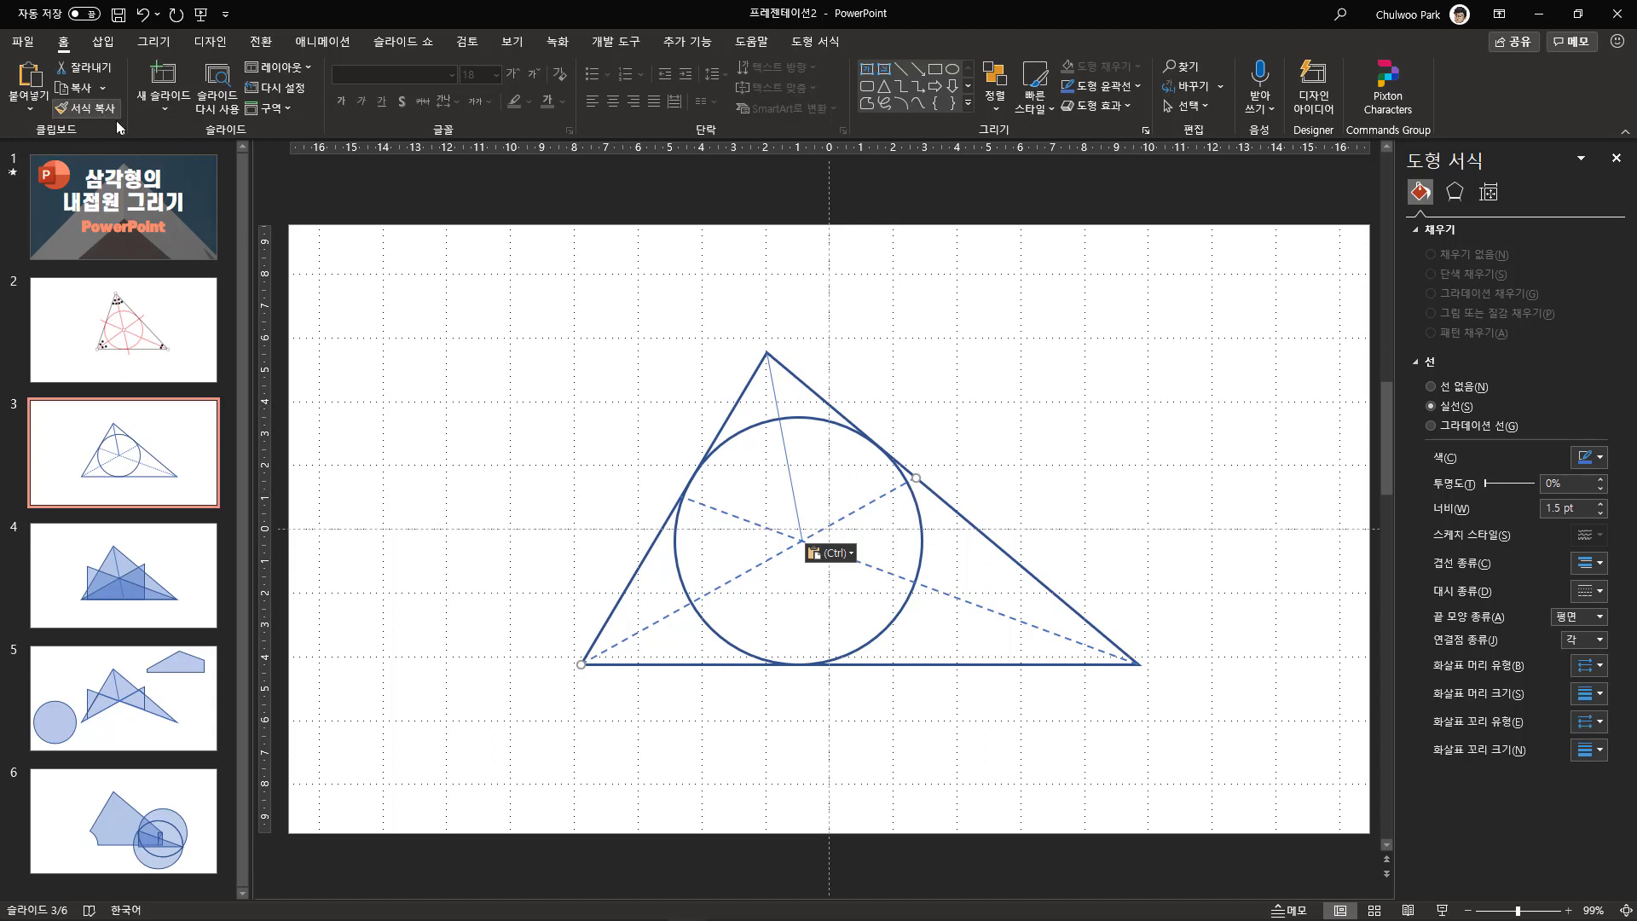
click(772, 383)
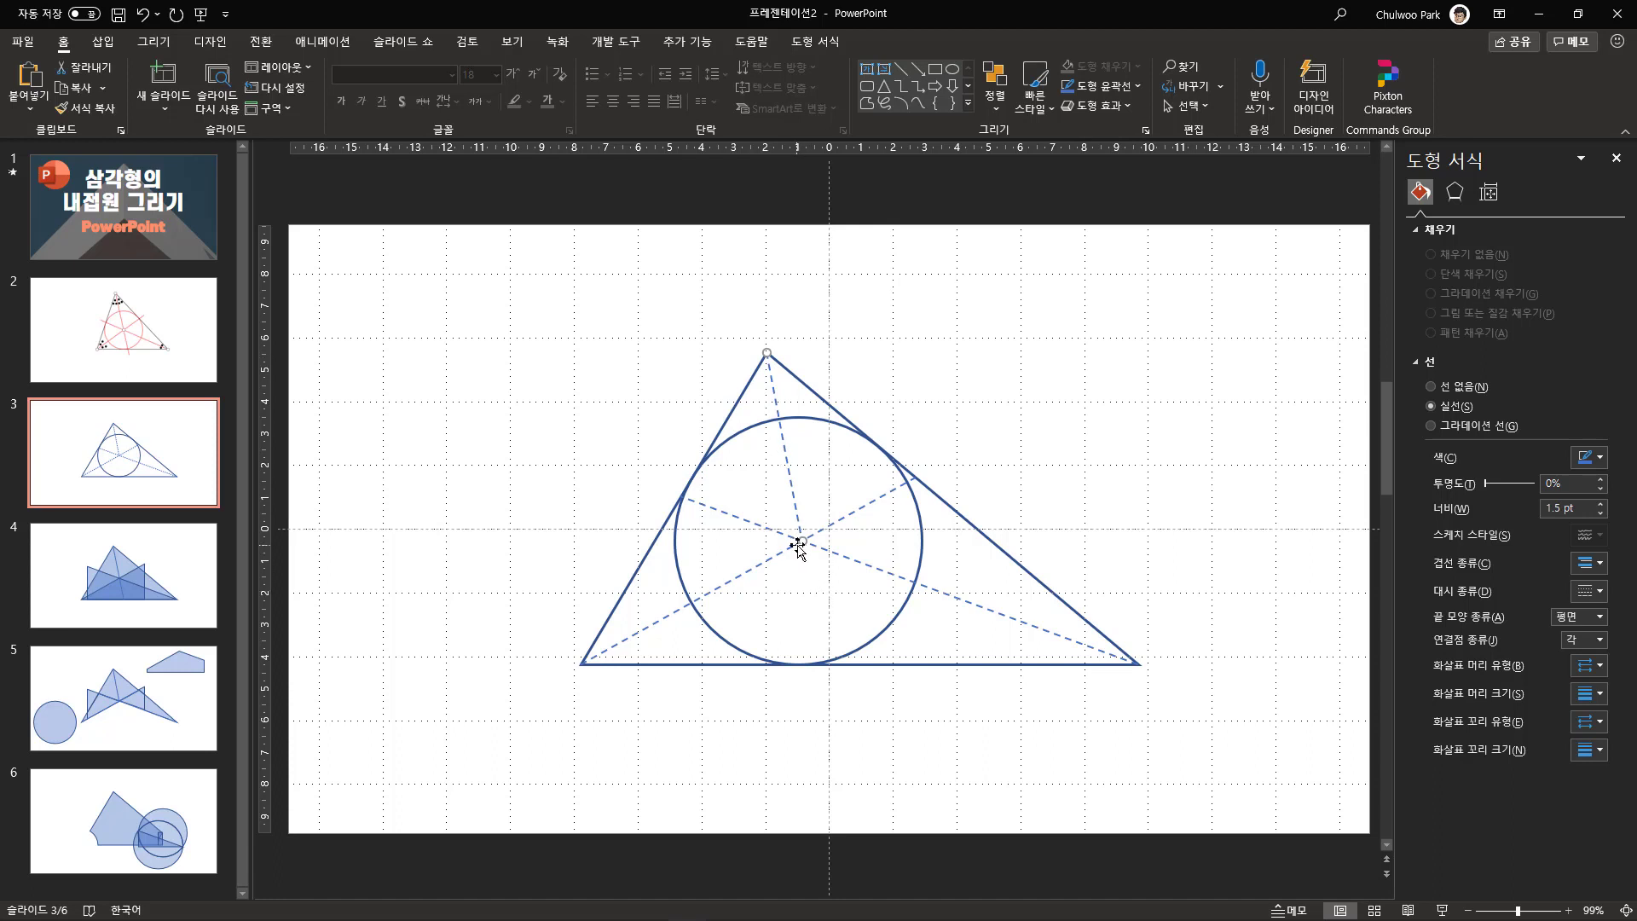
drag(802, 540, 825, 625)
drag(817, 625, 818, 626)
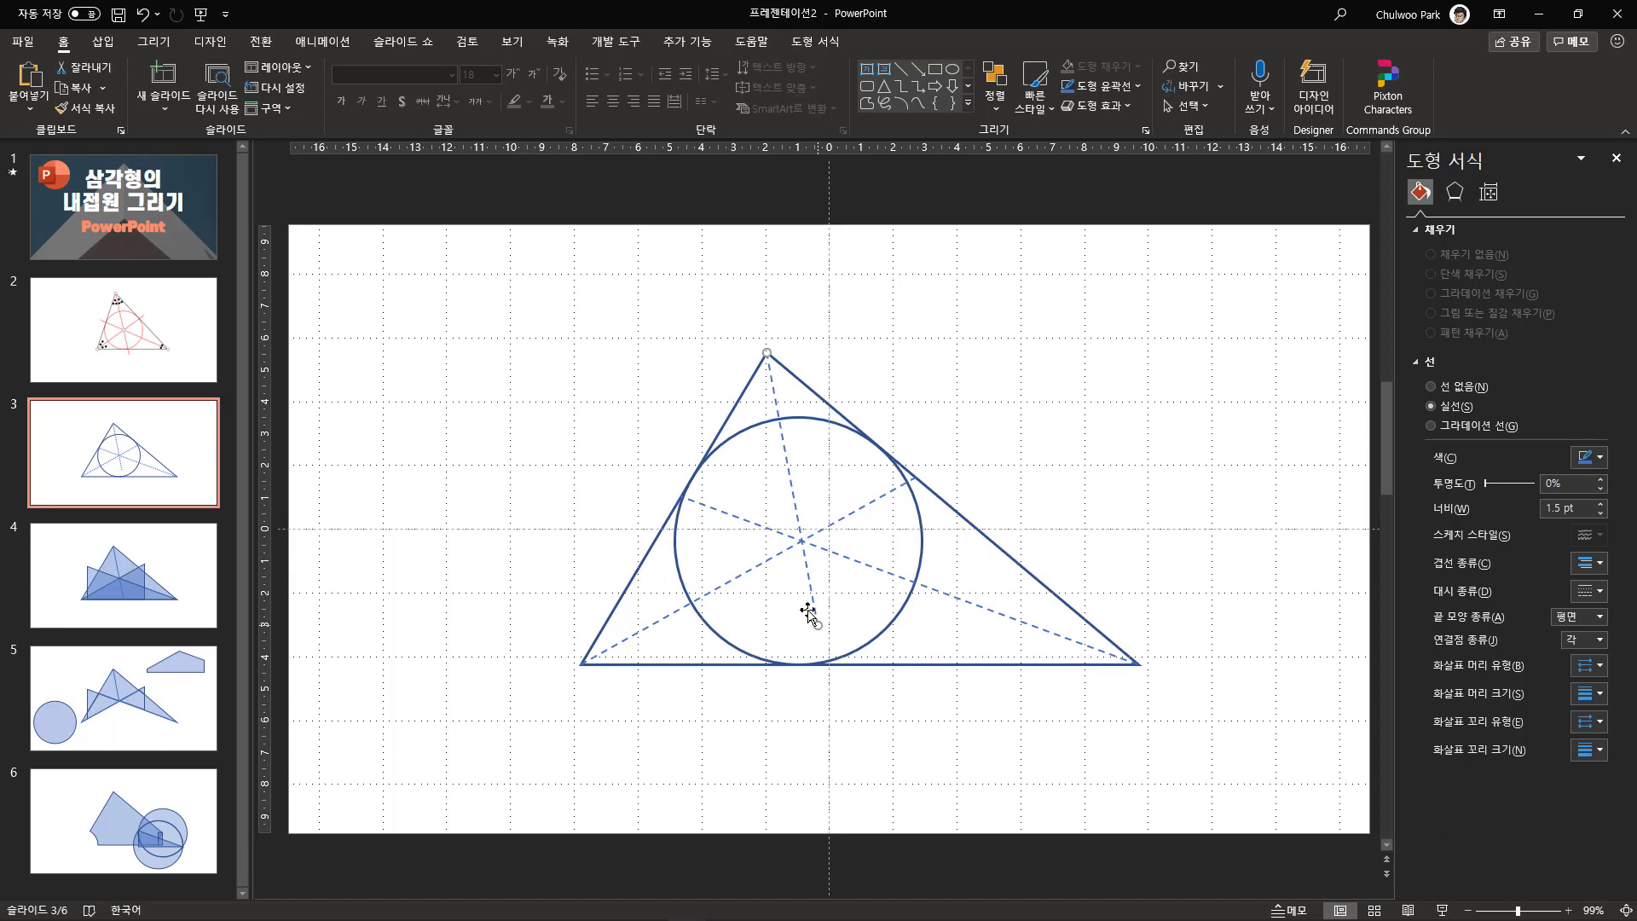
click(142, 13)
Scale up the apex line with its aspect ratio locked until it reaches the triangle's base, and deselect it.
click(1487, 192)
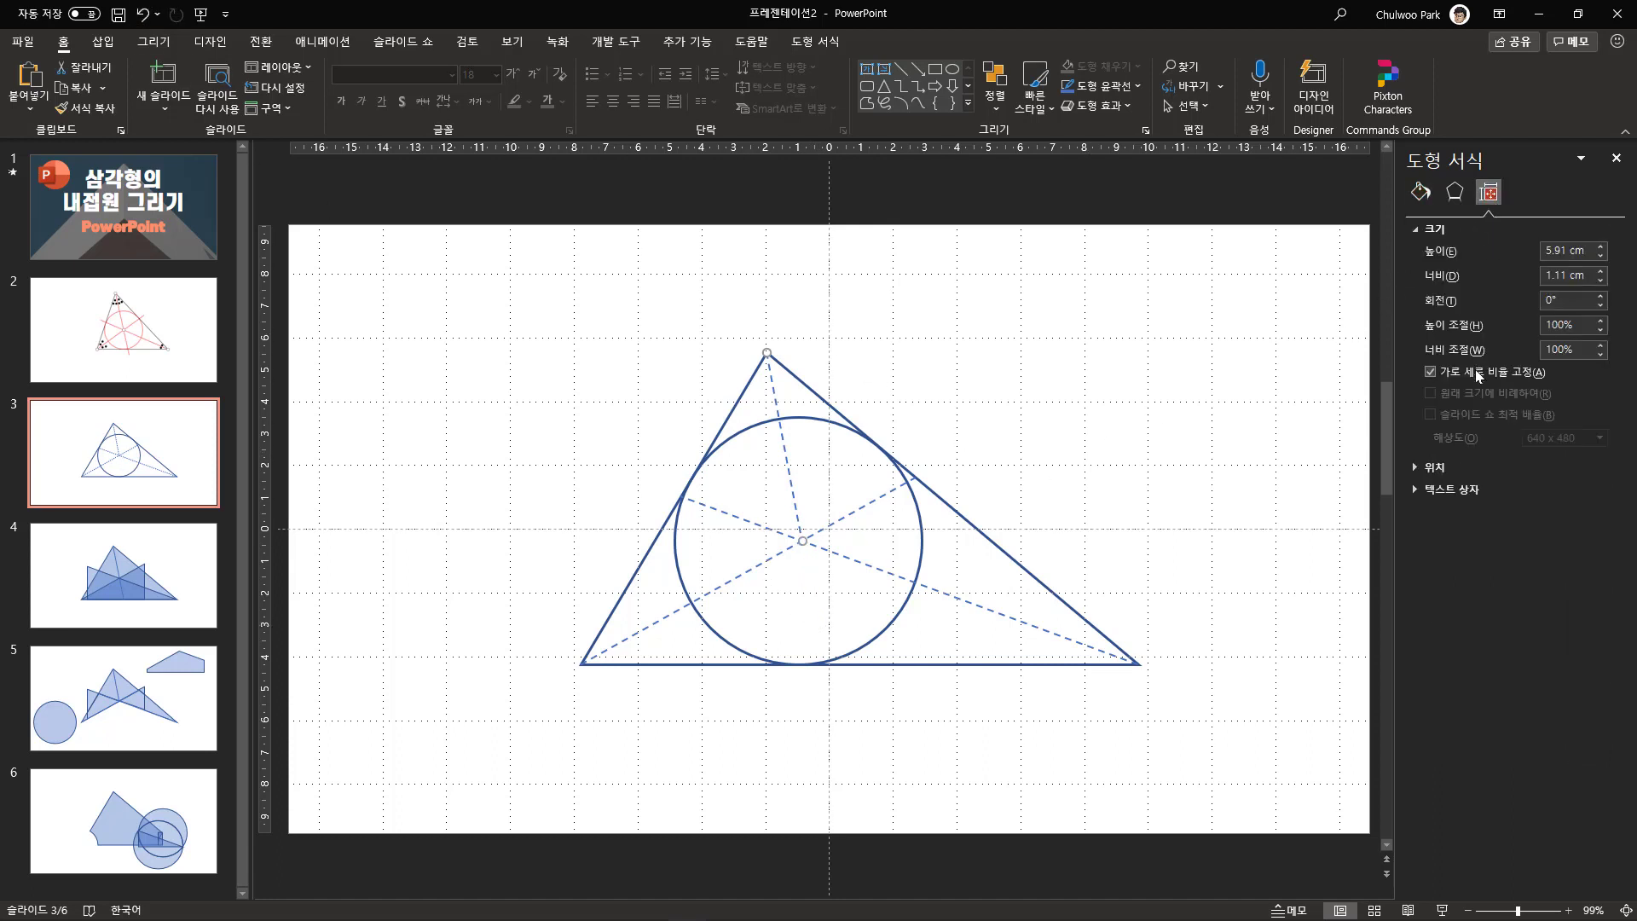
click(1605, 345)
drag(1605, 345, 1605, 345)
click(1001, 725)
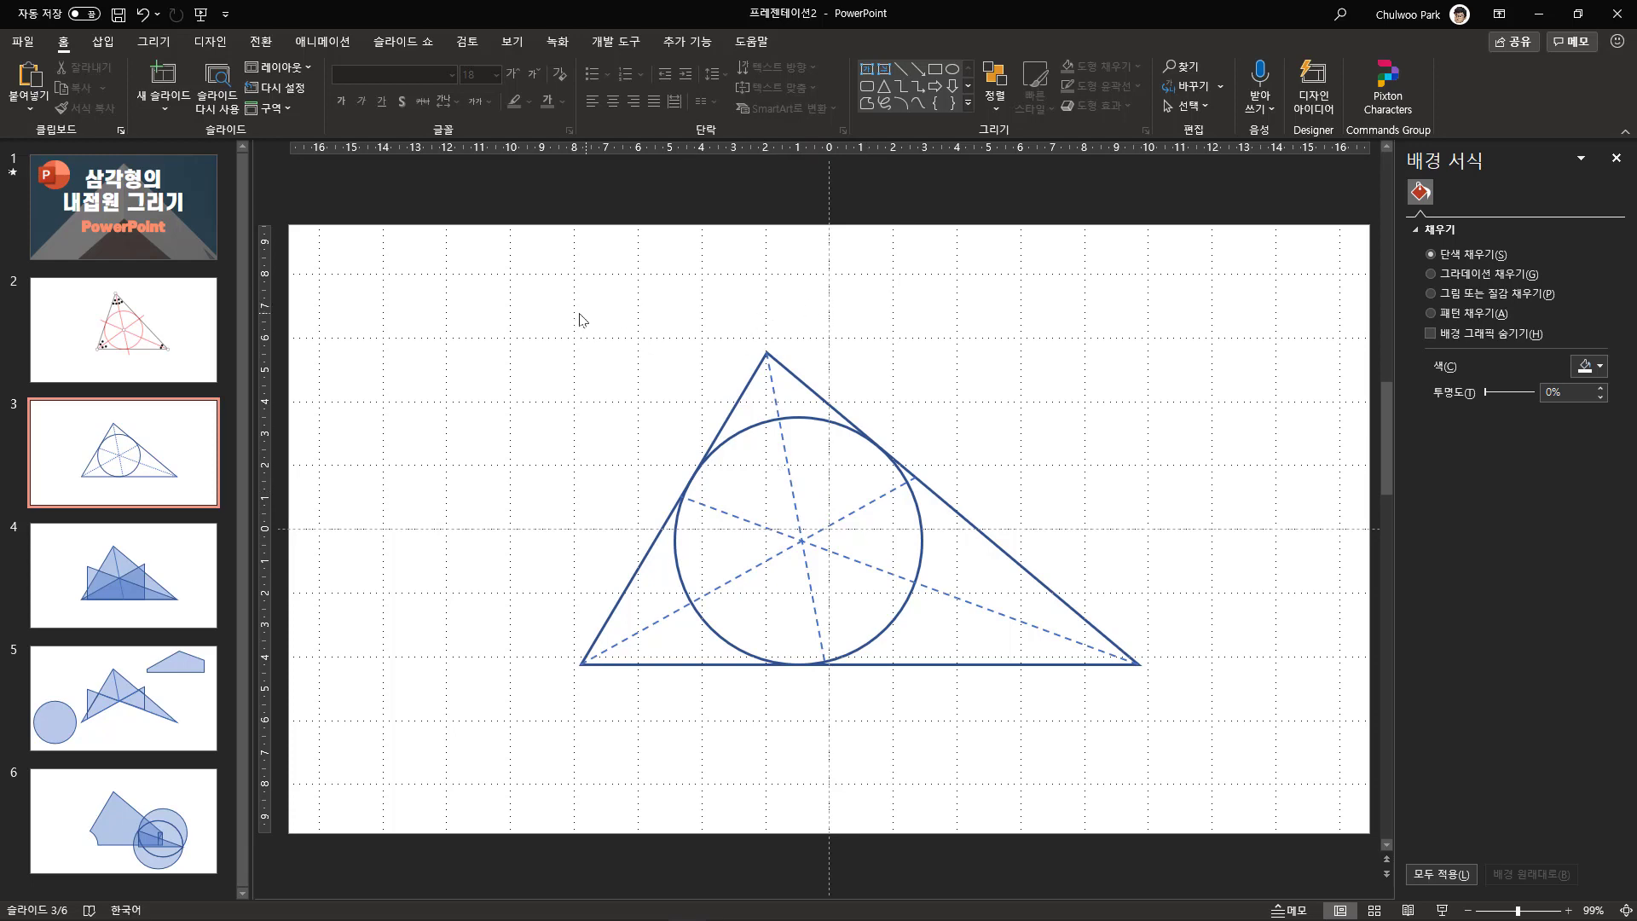
Group the triangle, circle and three dashed bisectors on slide 3, and move the group slightly right and down.
drag(463, 279, 1233, 796)
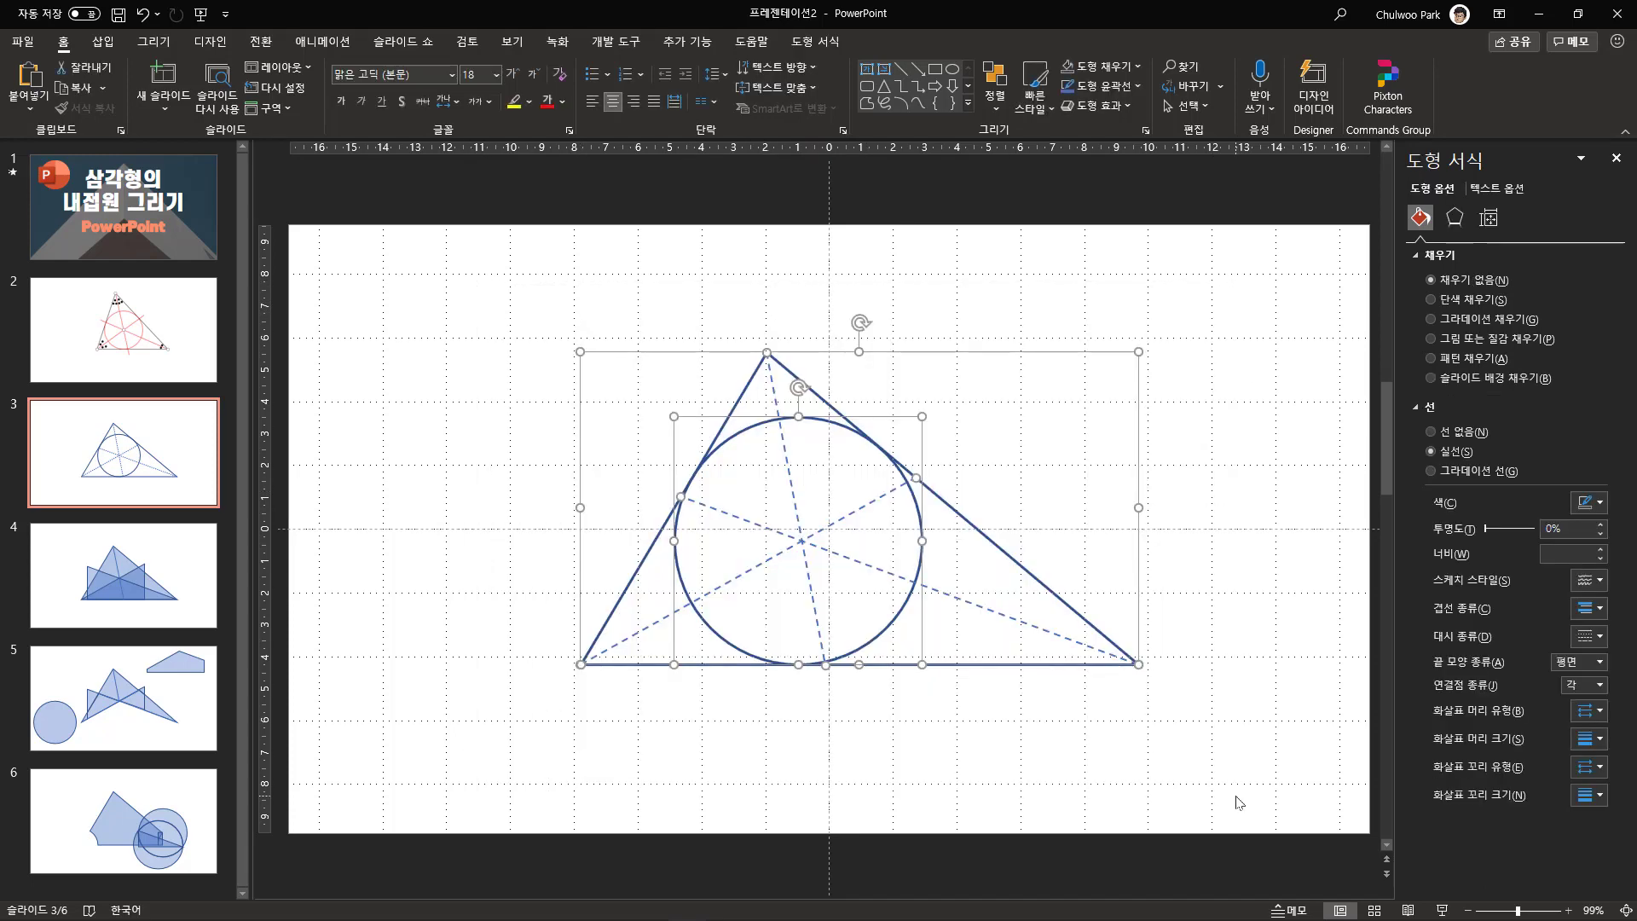
key(ctrl+g)
click(1063, 793)
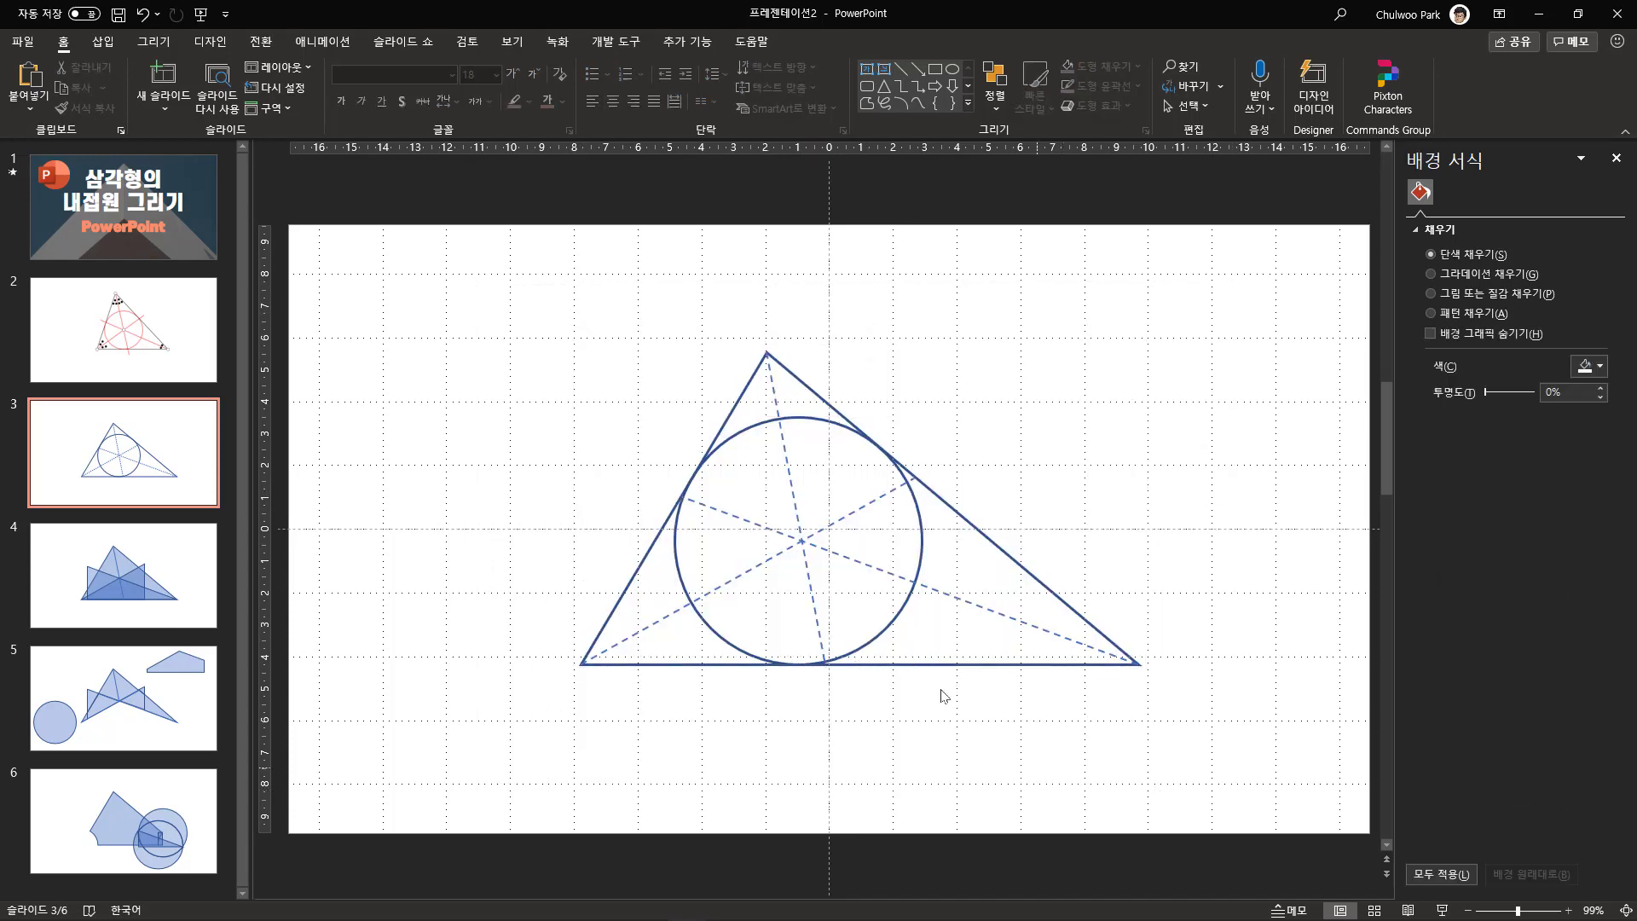
mouse_move(923, 554)
mouse_down()
mouse_move(767, 591)
mouse_move(959, 531)
mouse_move(900, 561)
mouse_up()
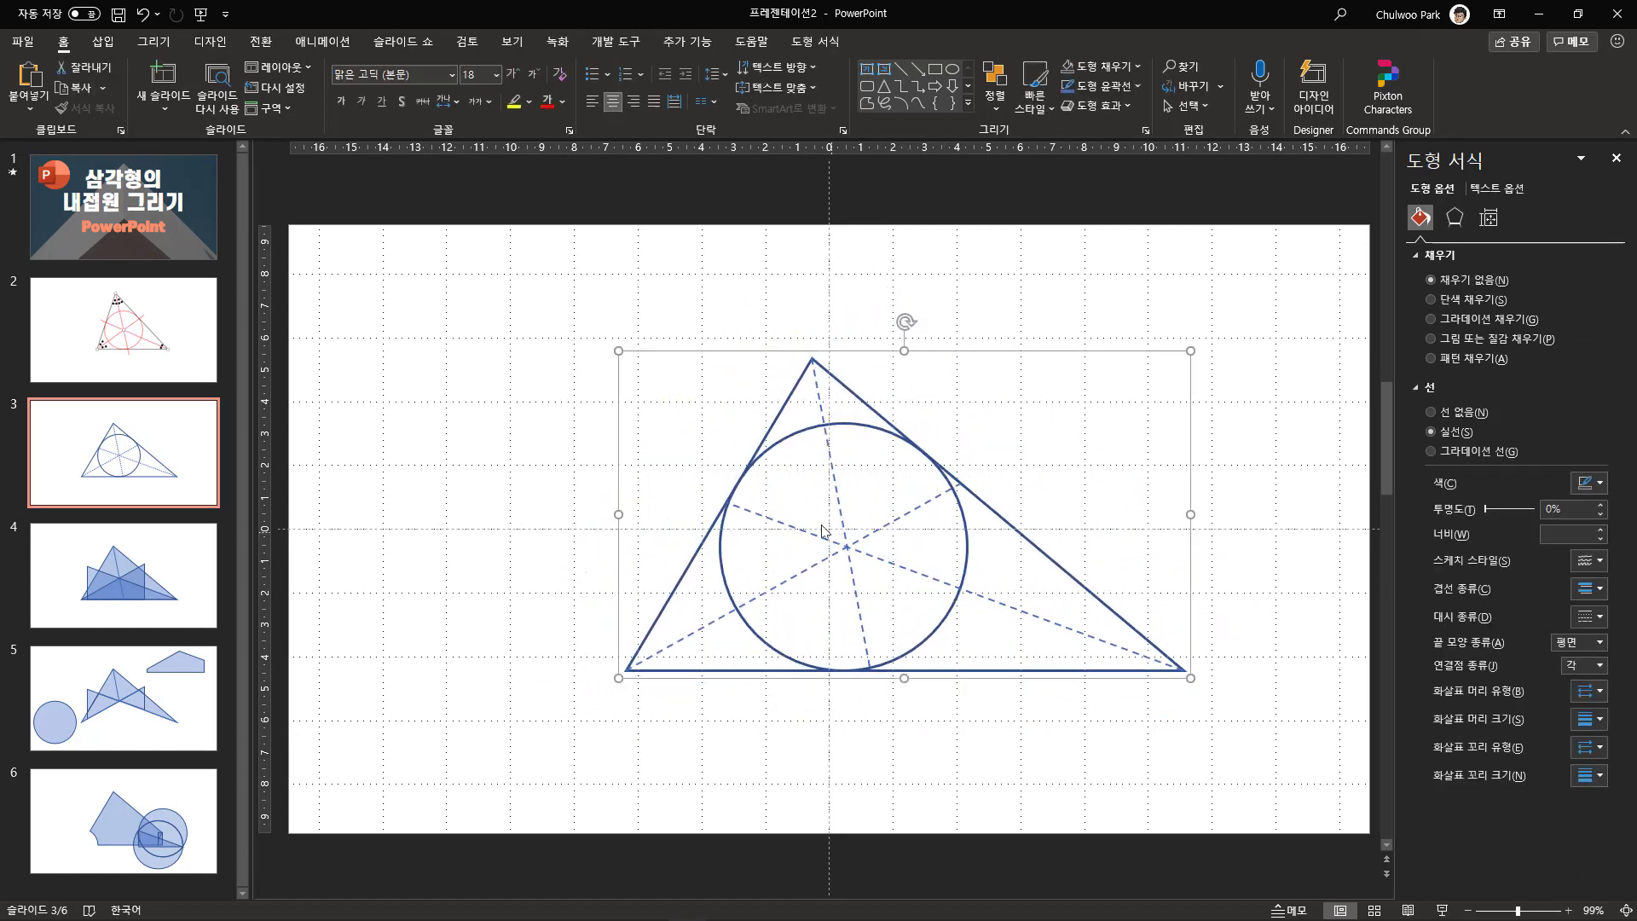
Fill the circle inside the group with light grey and move the whole group up and to the left.
click(802, 431)
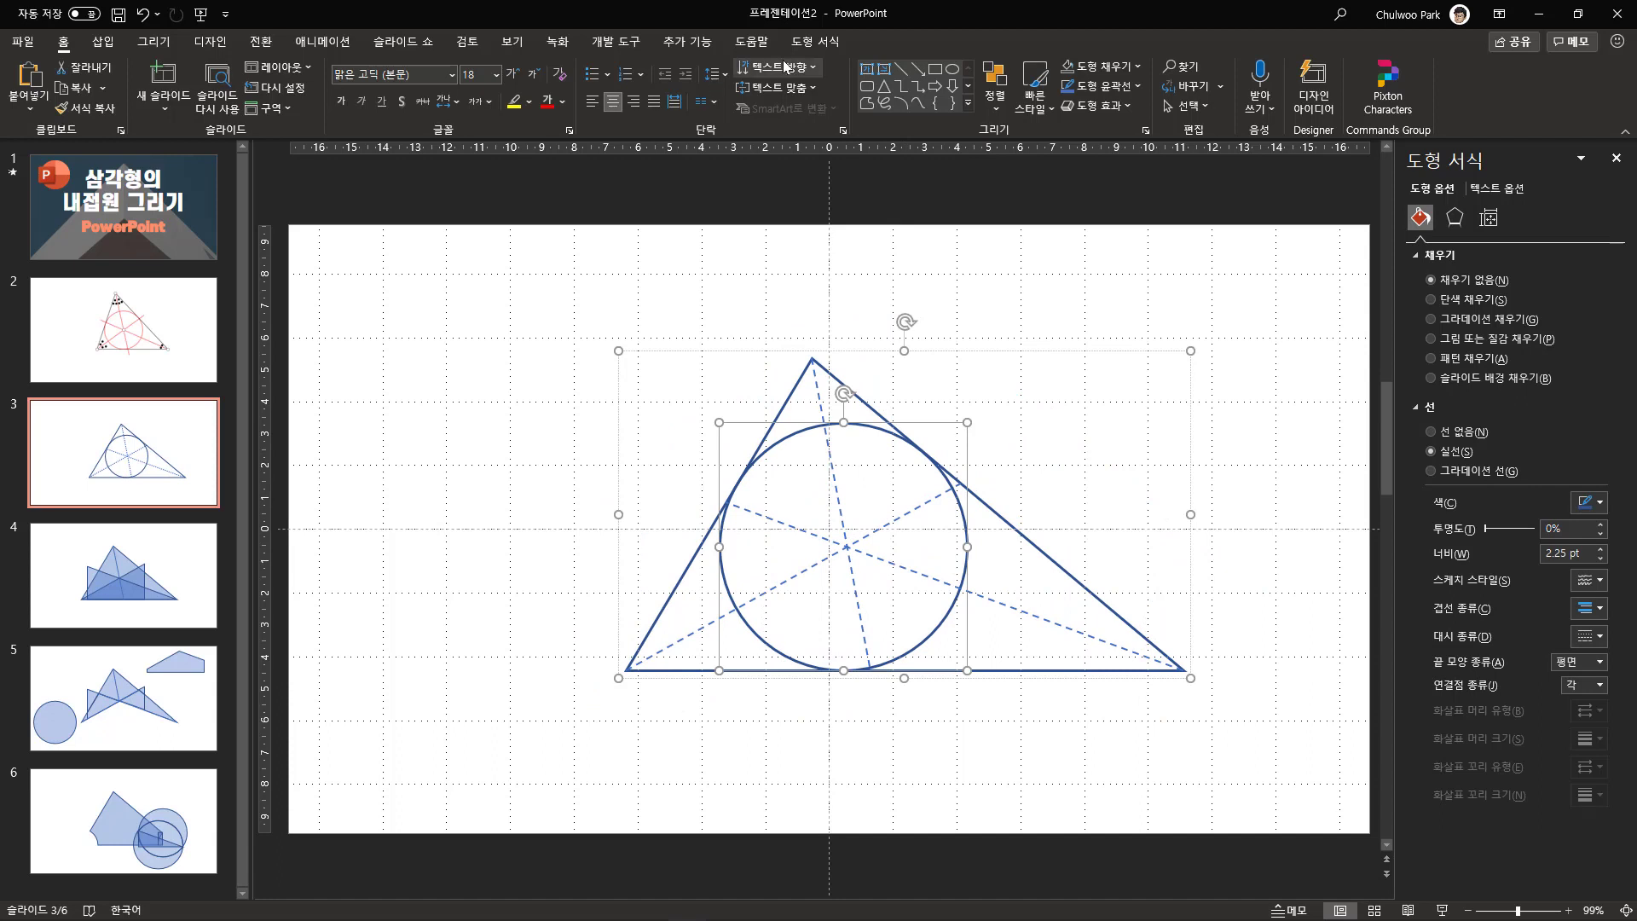
click(815, 41)
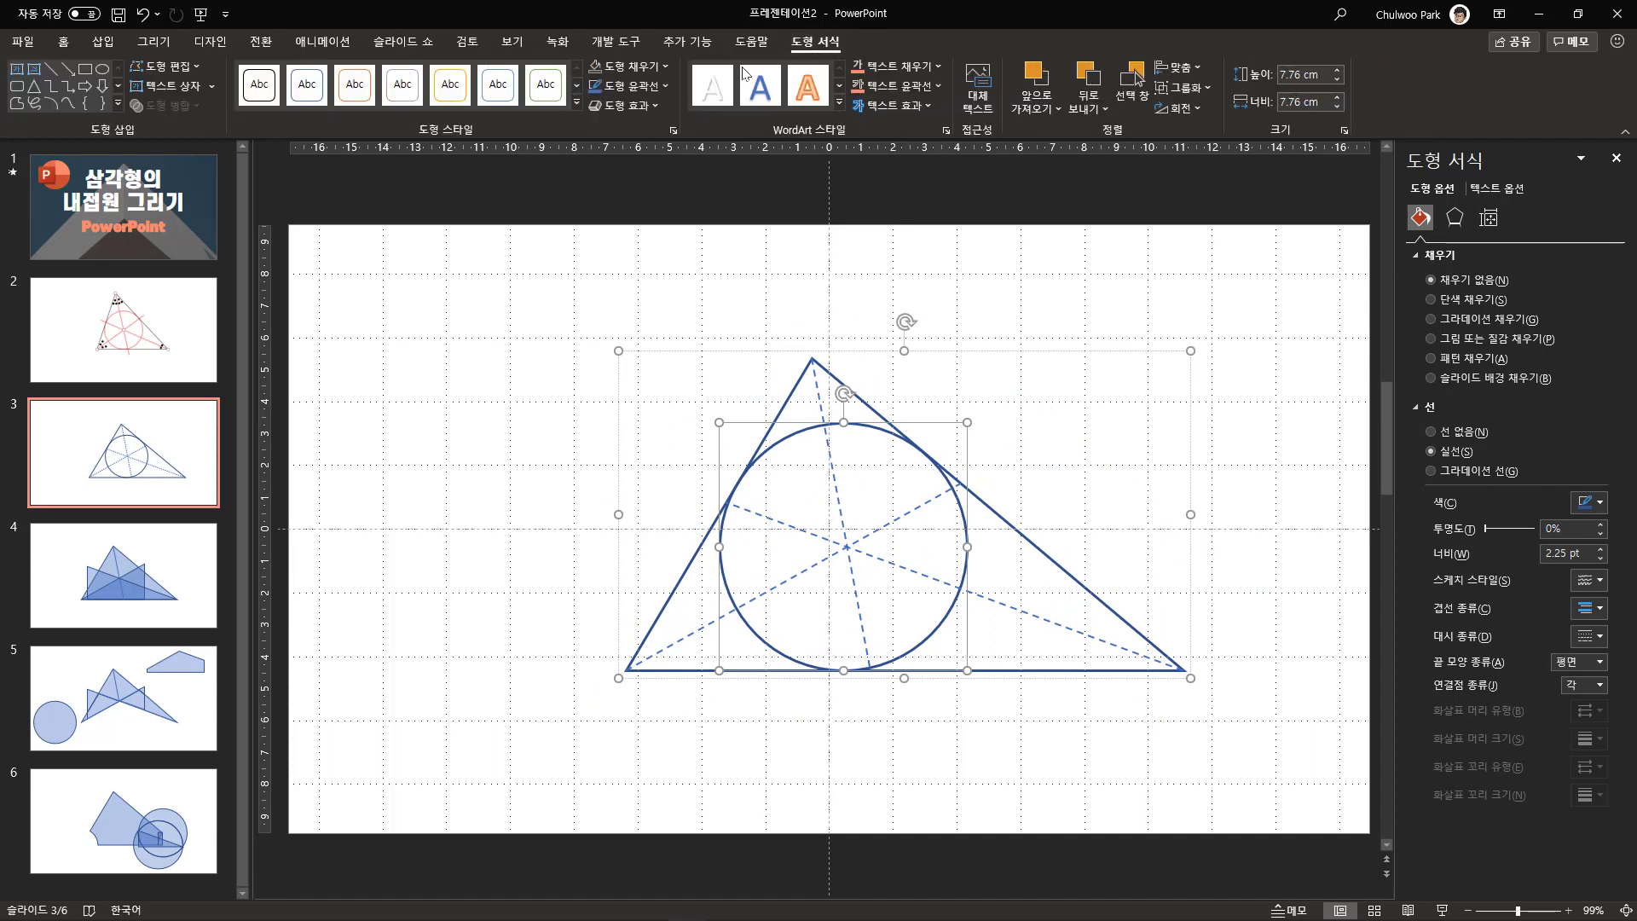
click(664, 67)
click(596, 137)
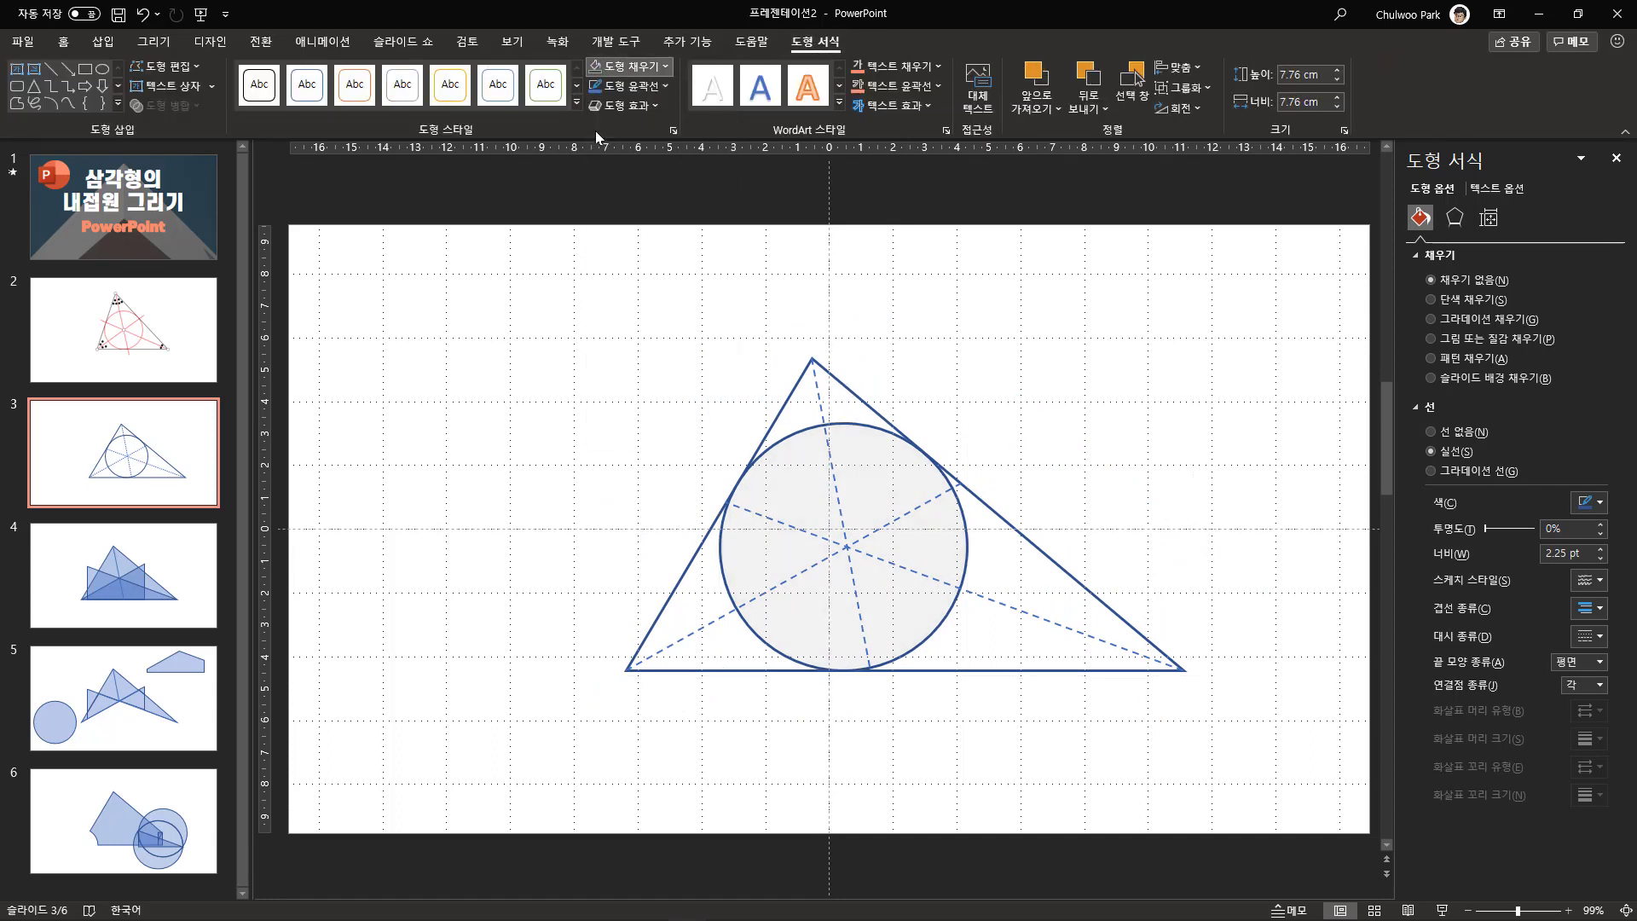
click(569, 418)
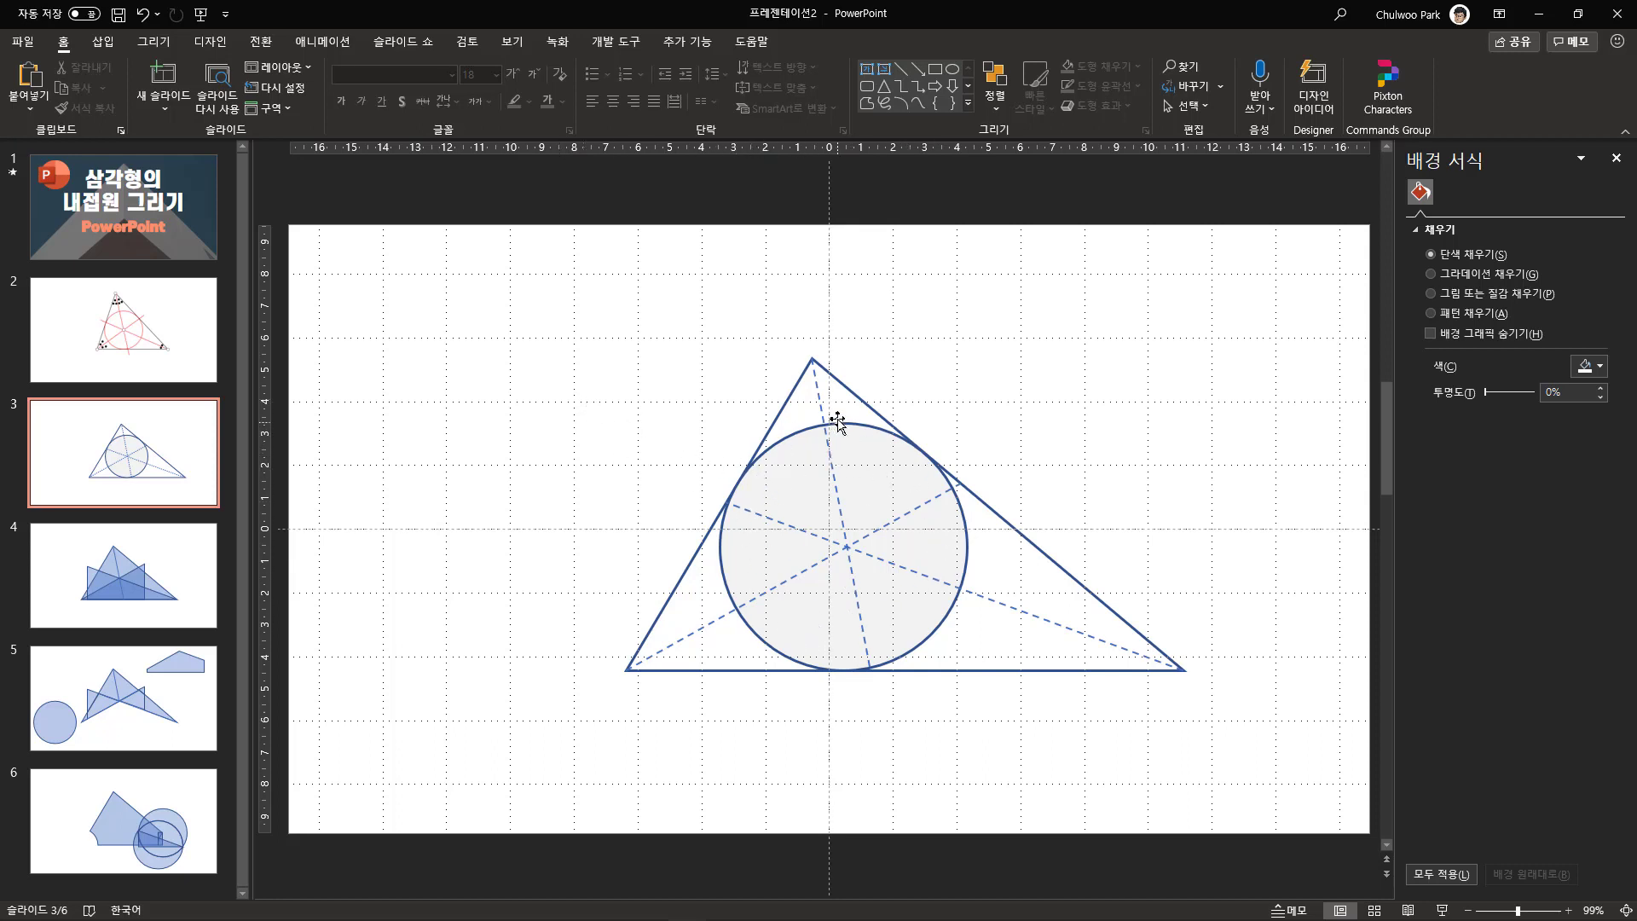
drag(842, 413, 765, 384)
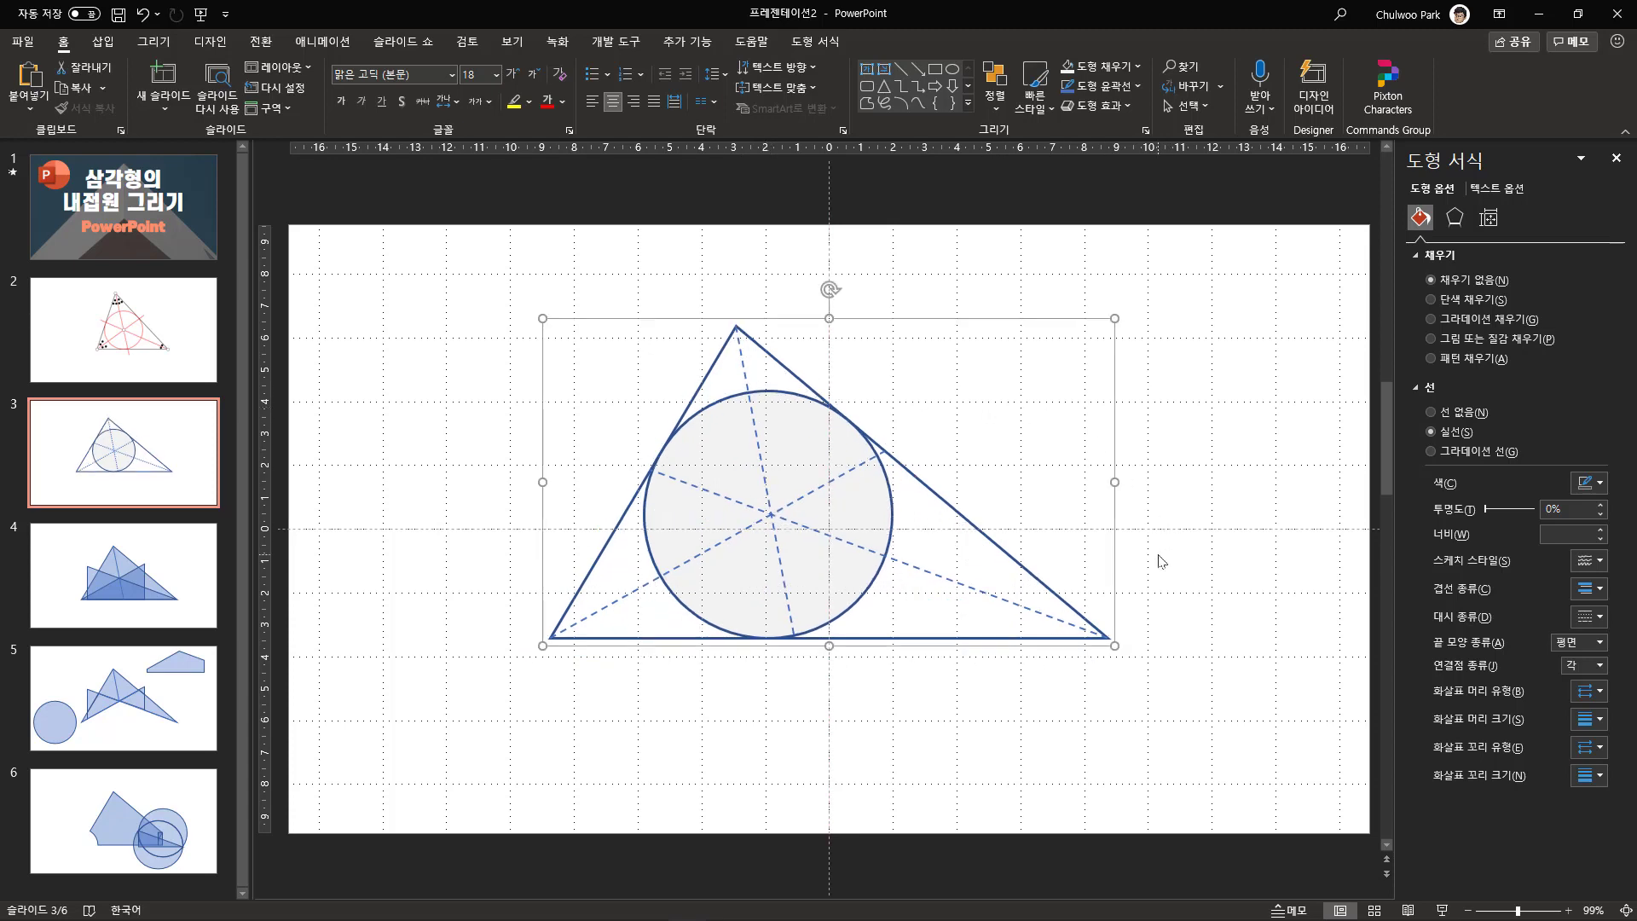